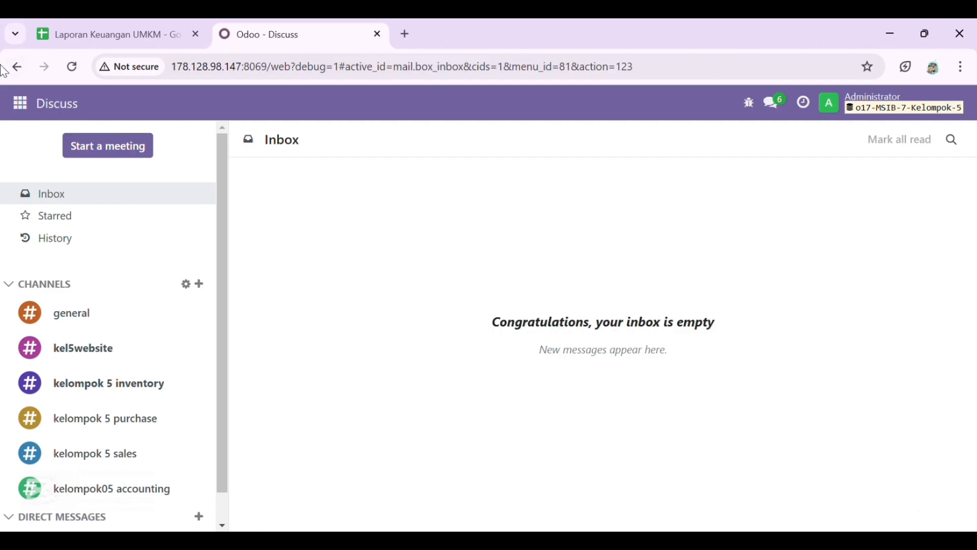
- From the Settings app's Users & Companies > Users list, start a new user record
left_click(24, 108)
scroll(44, 334, "down", 3)
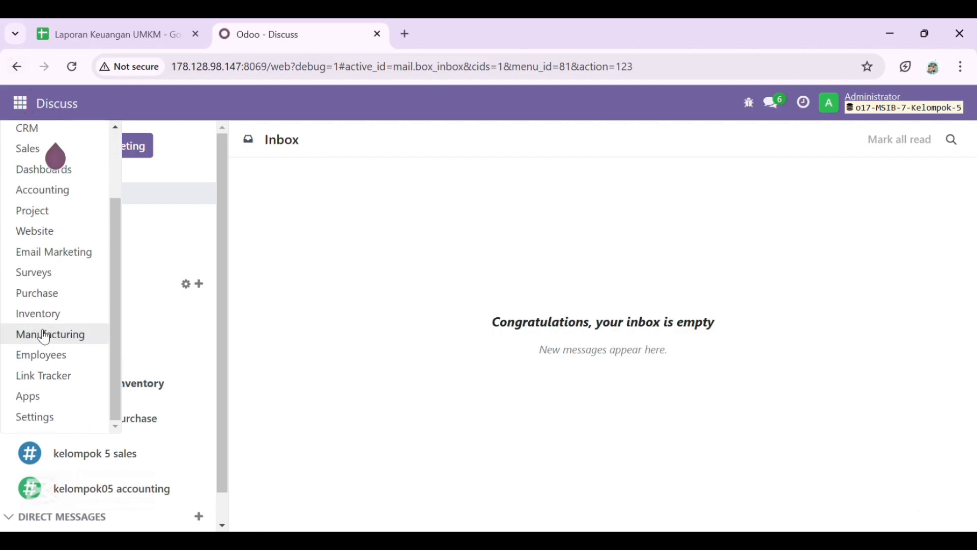
left_click(48, 414)
left_click(262, 105)
left_click(277, 142)
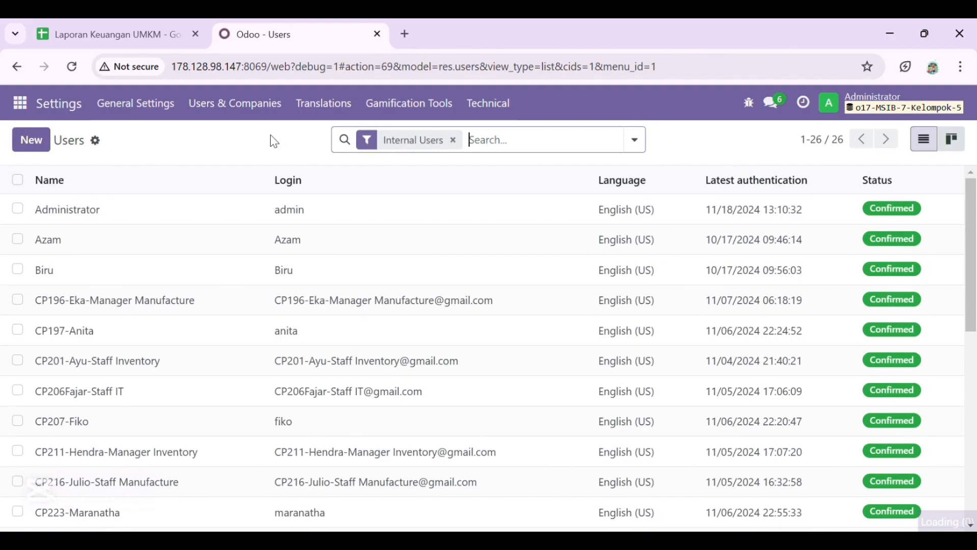
left_click(42, 139)
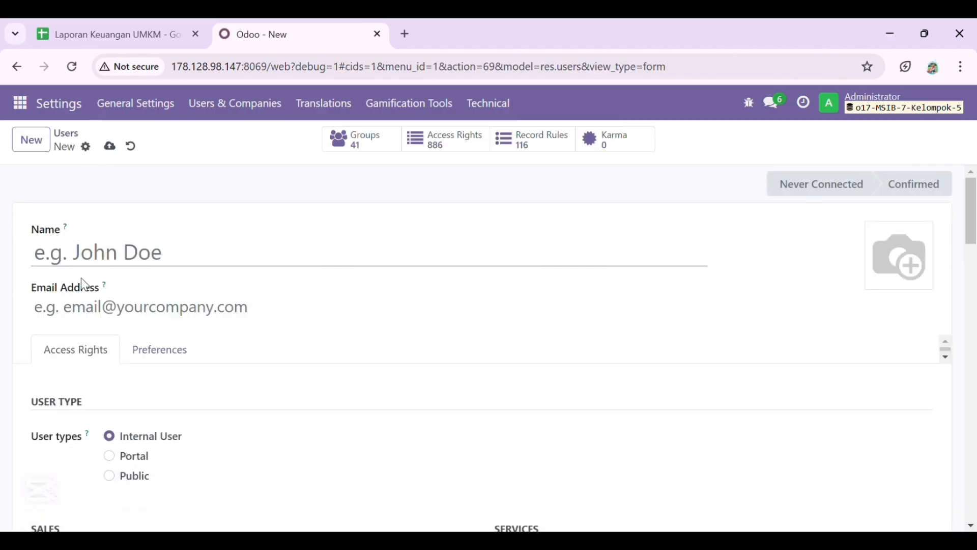
- Enter the new user's name and login e-mail address
type("Marheni")
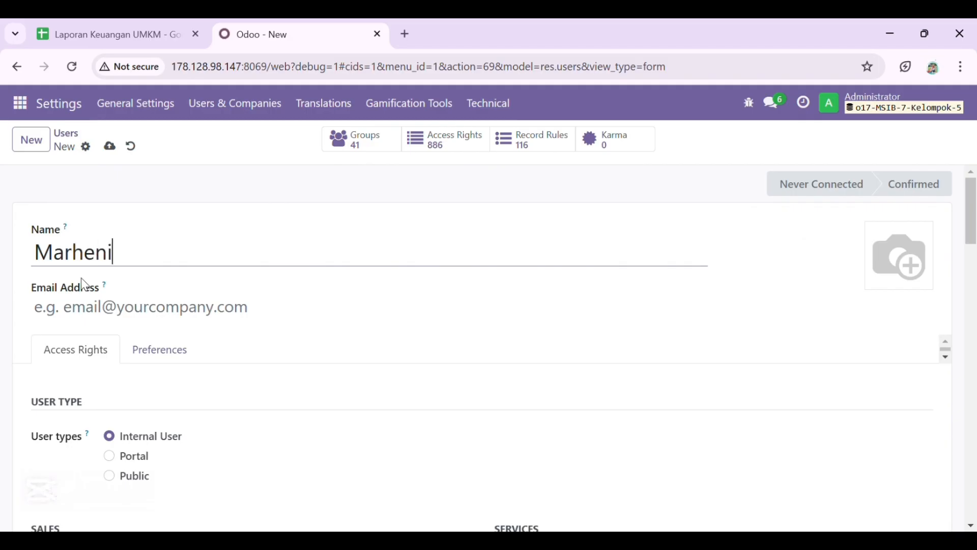
left_click(85, 286)
type("heni")
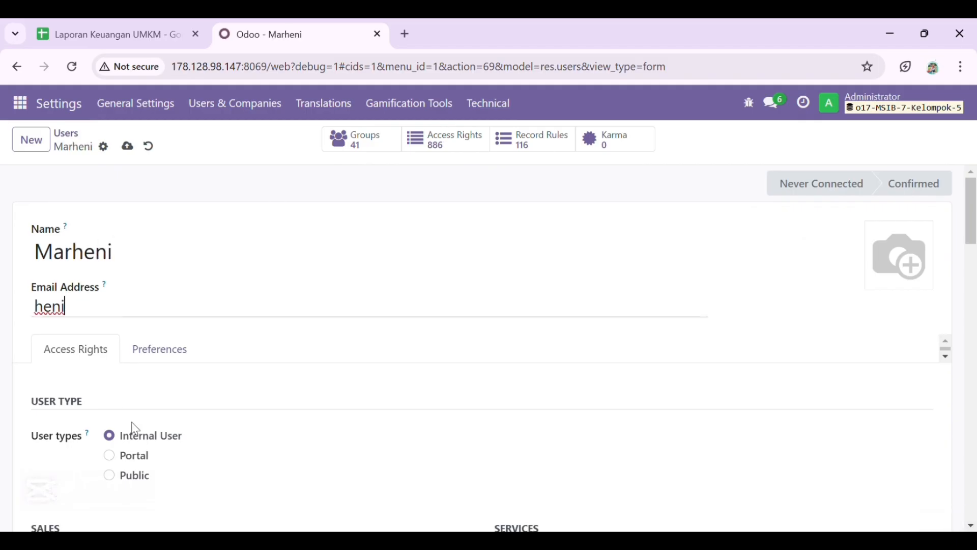
- Set the user's Administration access right to Settings and save the user
scroll(131, 430, "down", 5)
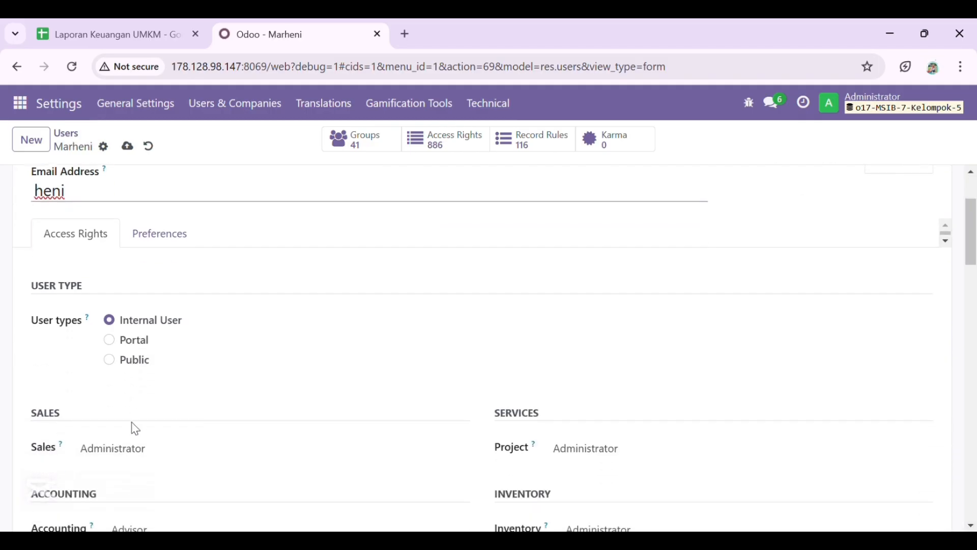
scroll(137, 430, "down", 7)
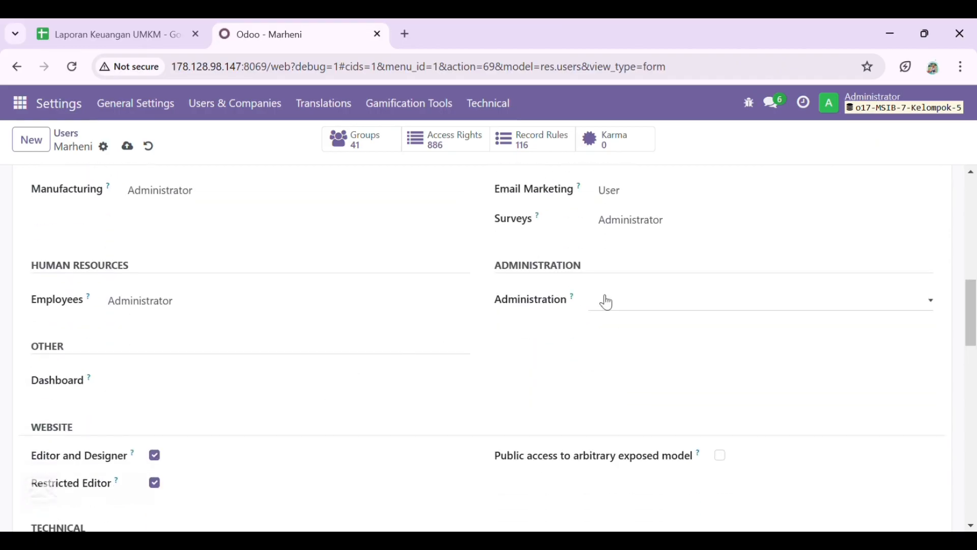
left_click(634, 305)
left_click(630, 364)
scroll(484, 364, "down", 2)
scroll(483, 364, "up", 11)
scroll(484, 364, "up", 1)
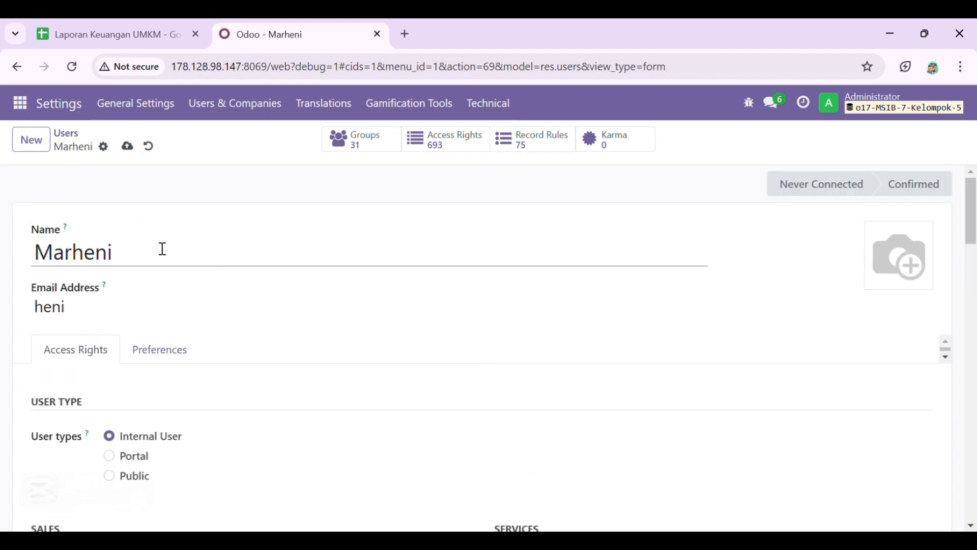
left_click(132, 151)
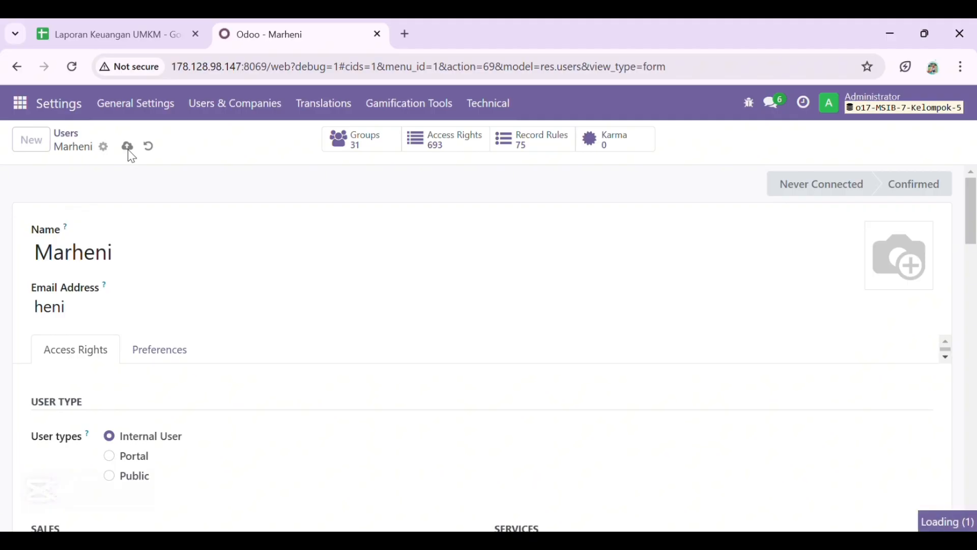
- Create another user and enter their name and login e-mail
left_click(44, 148)
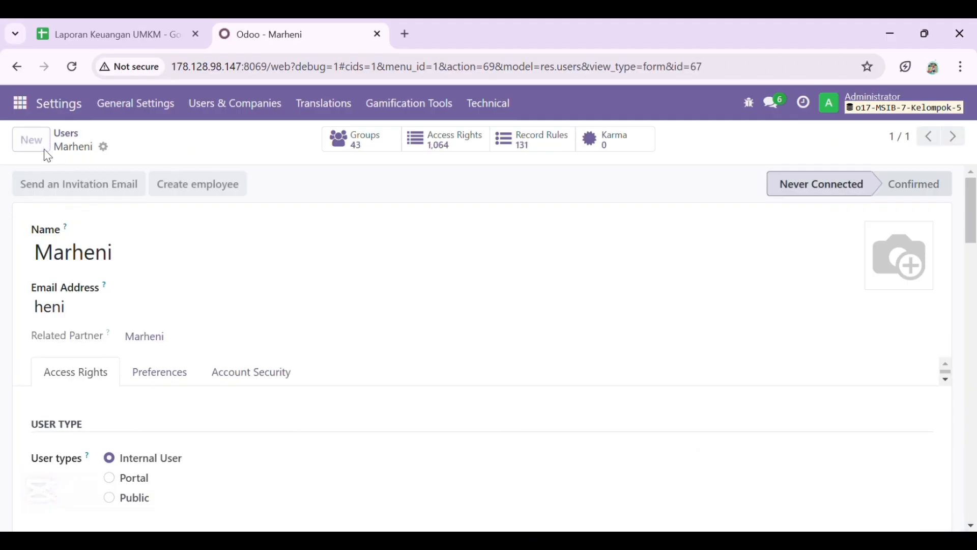
type("Eri")
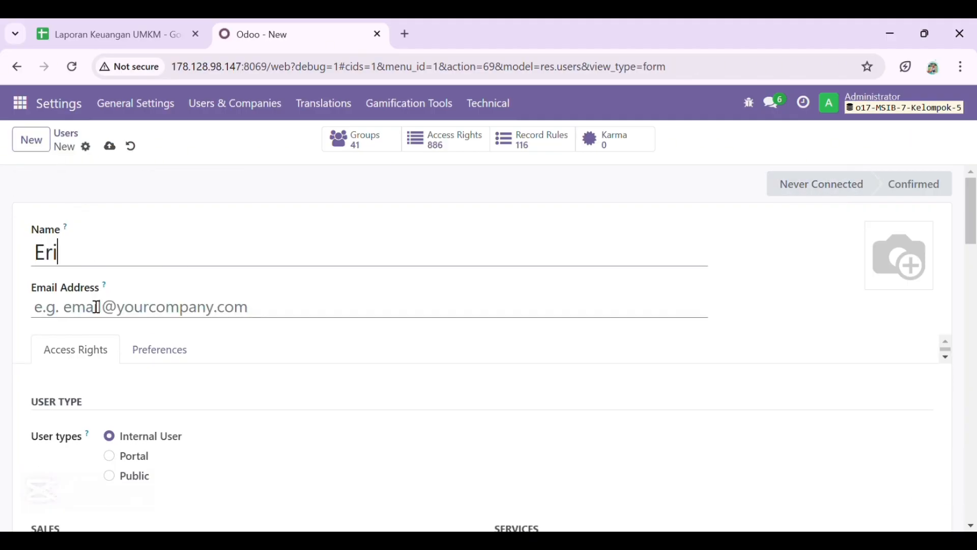
left_click(98, 309)
type("eriana")
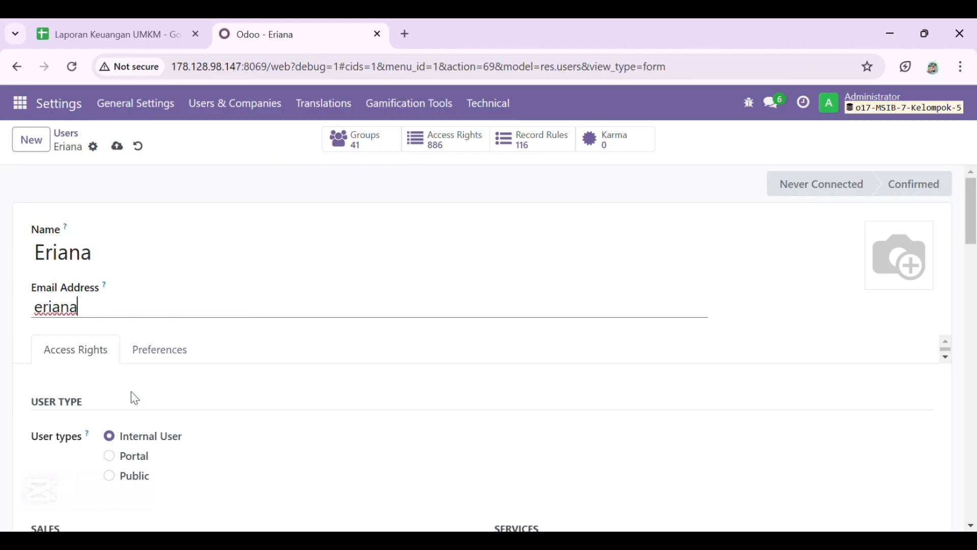
- Clear Sales, Project, Purchase and Accounting access and set Inventory access to User
scroll(132, 394, "down", 5)
left_click(184, 309)
left_click(615, 295)
left_click(615, 305)
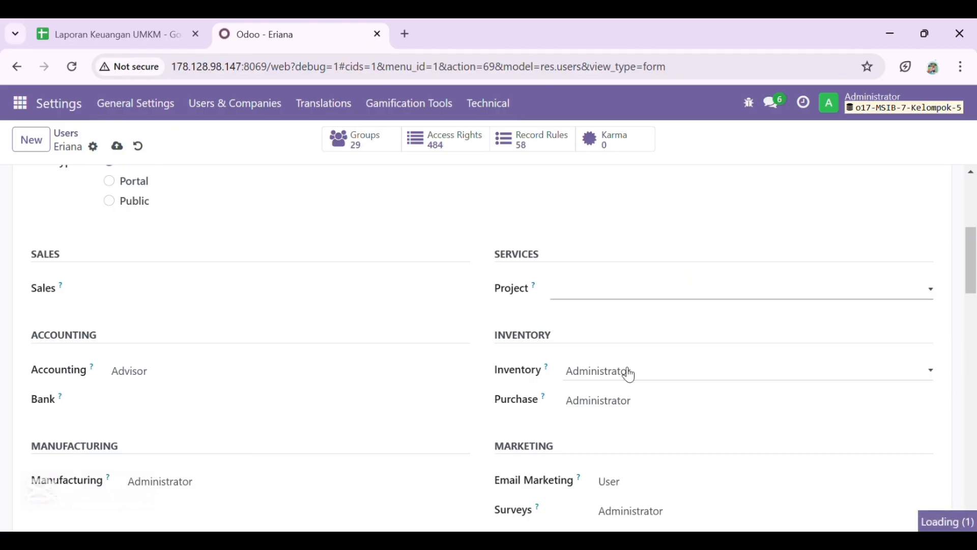
left_click(628, 414)
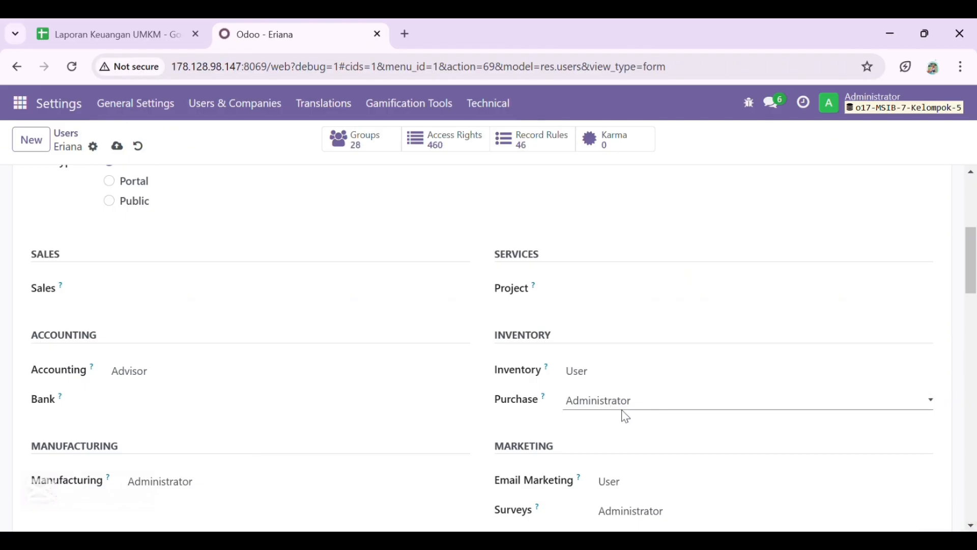
left_click(629, 426)
left_click(229, 377)
left_click(425, 425)
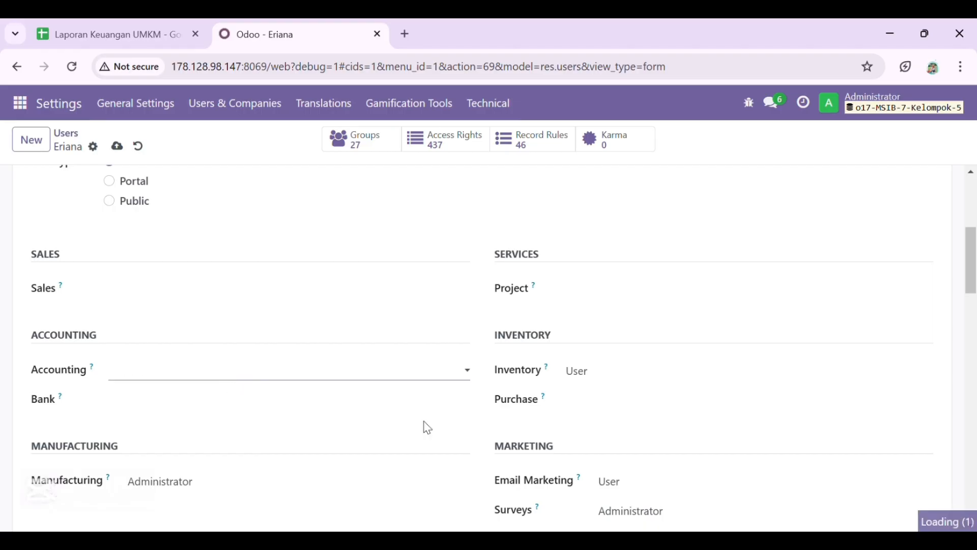
- Clear Manufacturing, Email Marketing, Surveys and Employees access, then save the user
scroll(300, 319, "down", 3)
left_click(300, 330)
left_click(300, 342)
left_click(677, 332)
left_click(676, 343)
left_click(677, 359)
left_click(670, 372)
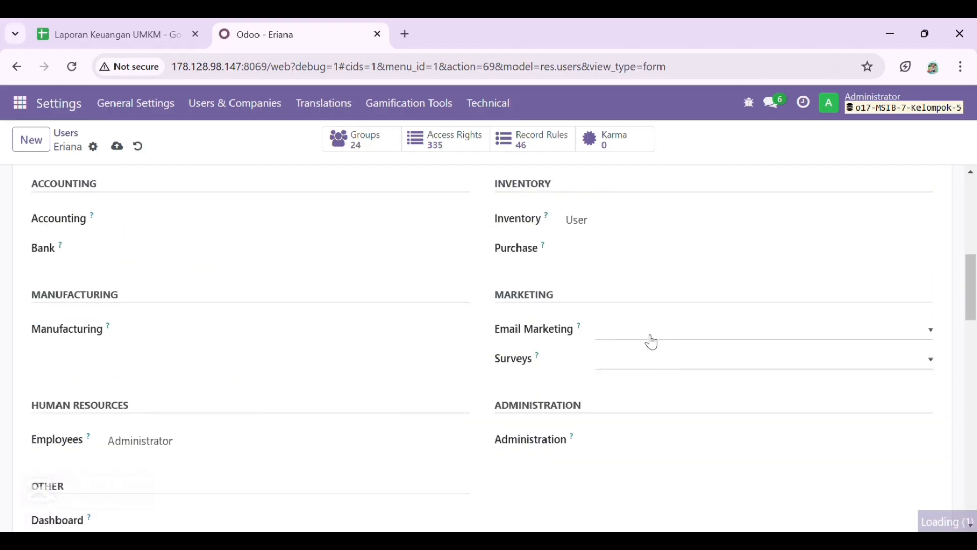
left_click(183, 469)
left_click(183, 481)
scroll(291, 335, "up", 8)
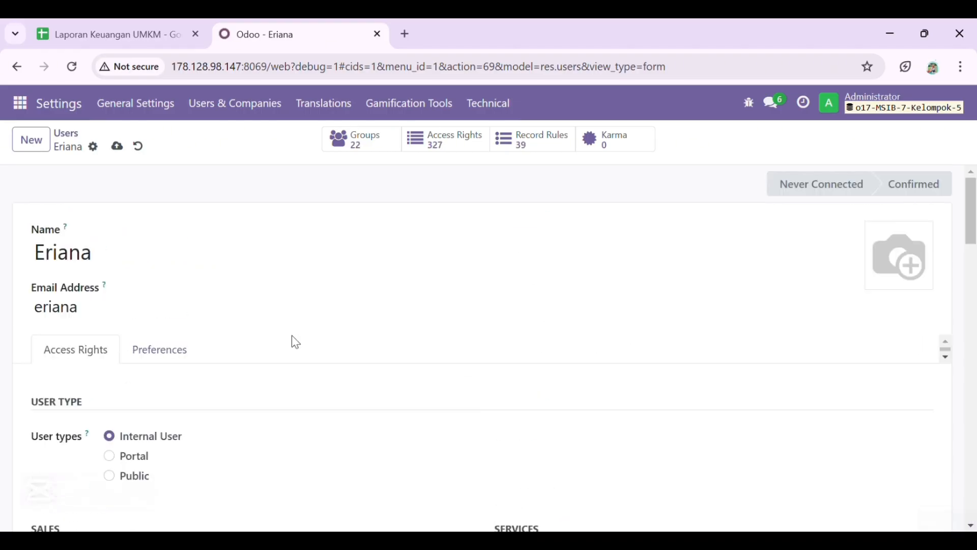
left_click(118, 147)
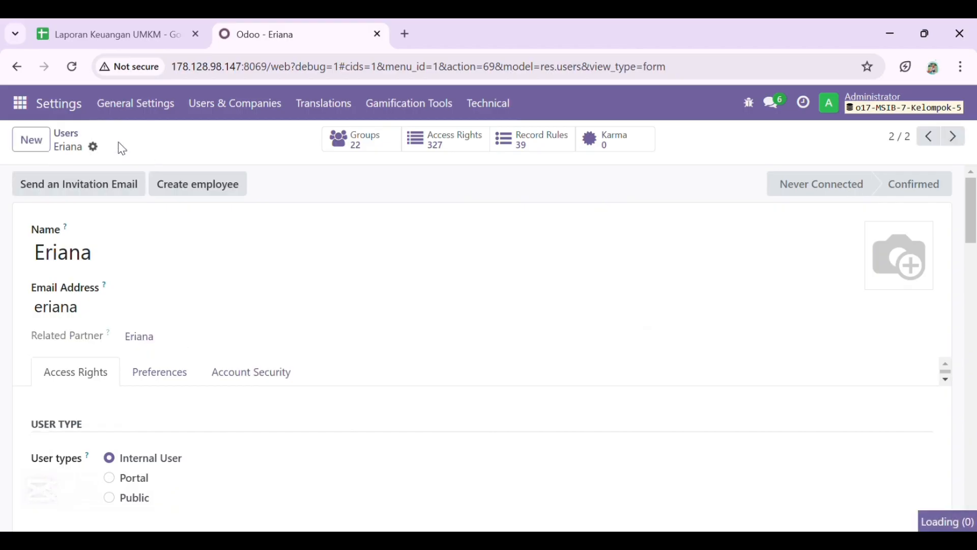
left_click(30, 149)
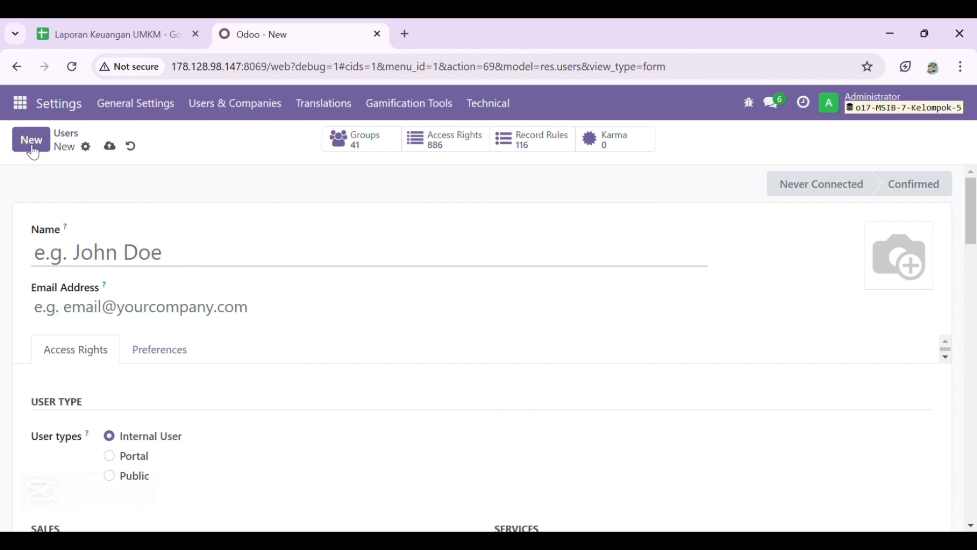
- Enter the third user's name and login e-mail
type("Hawa")
left_click(76, 306)
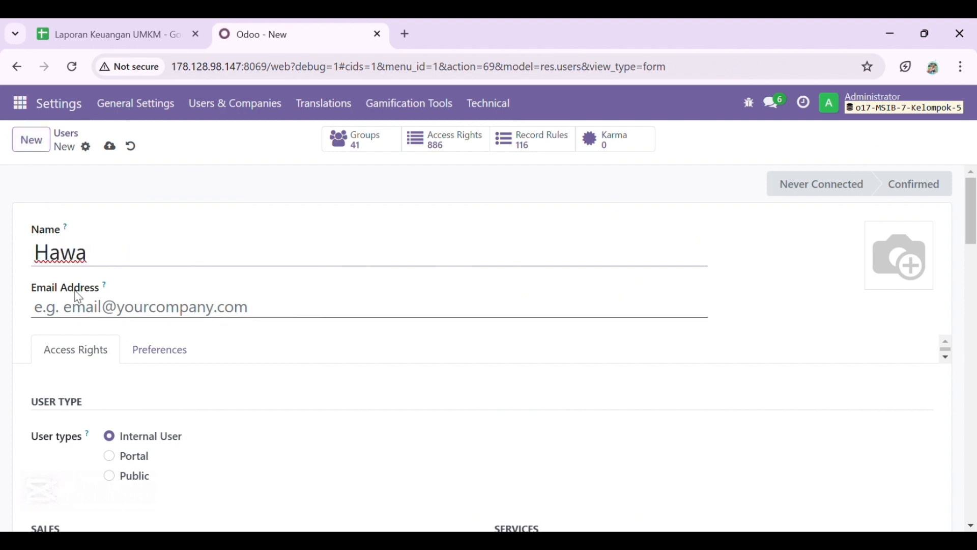
type("hawa")
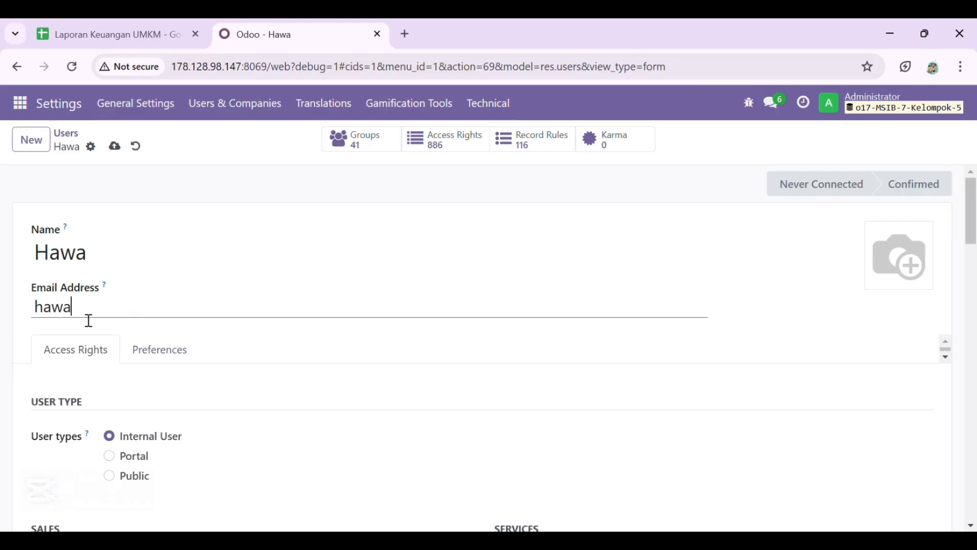
- Set Inventory, Purchase and Manufacturing access to User
scroll(107, 411, "down", 5)
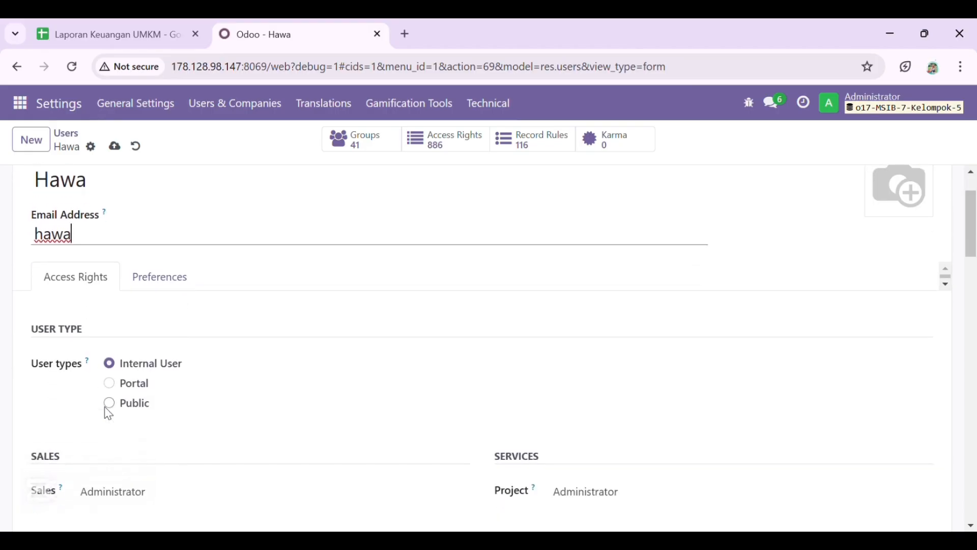
left_click(628, 364)
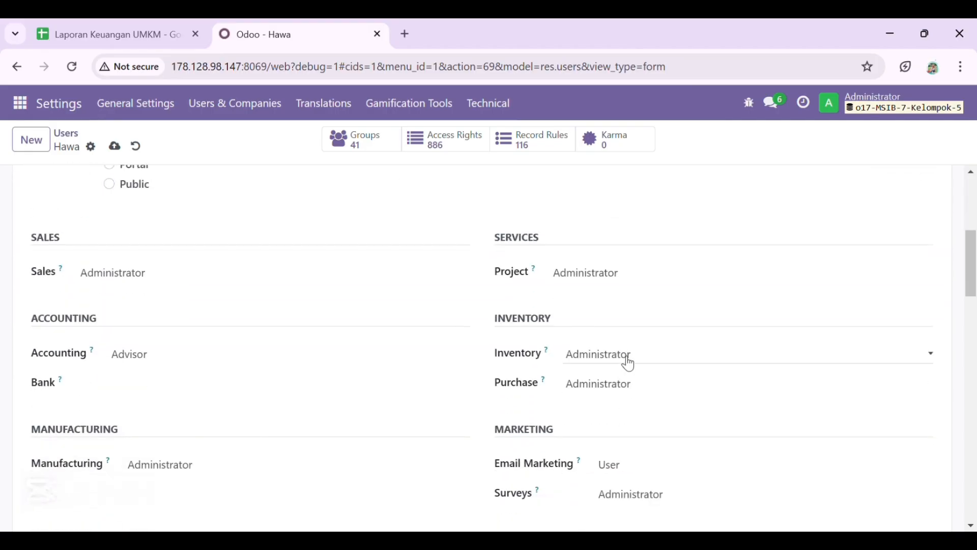
left_click(626, 393)
left_click(622, 387)
left_click(627, 431)
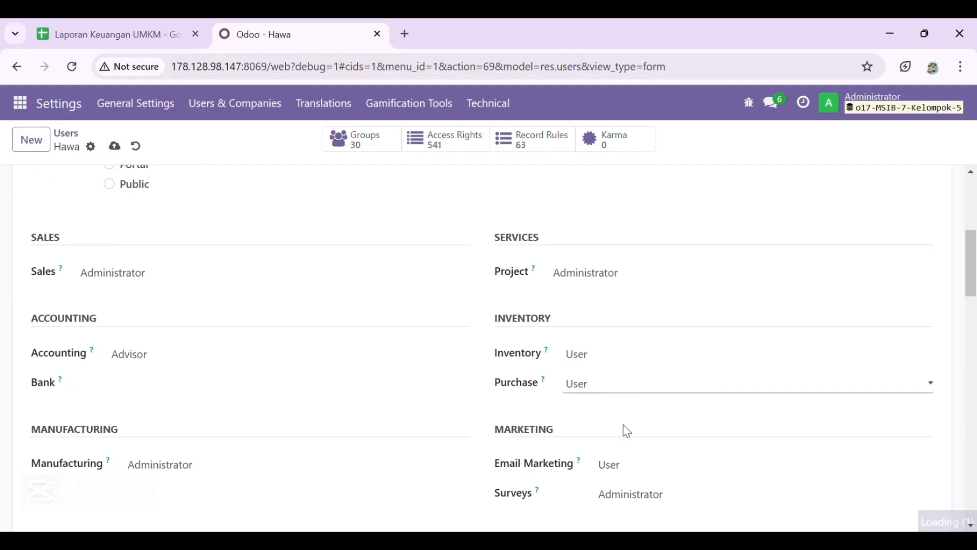
scroll(399, 467, "down", 1)
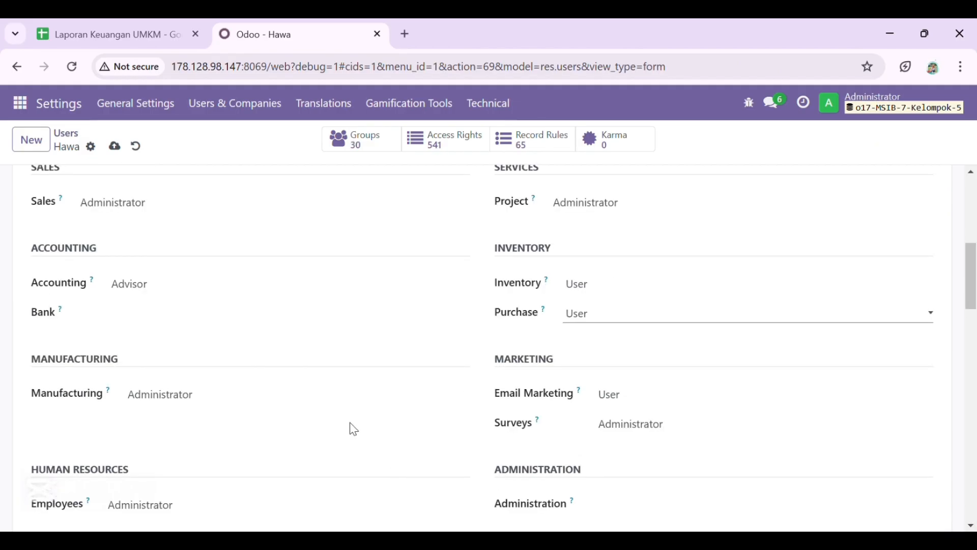
left_click(330, 404)
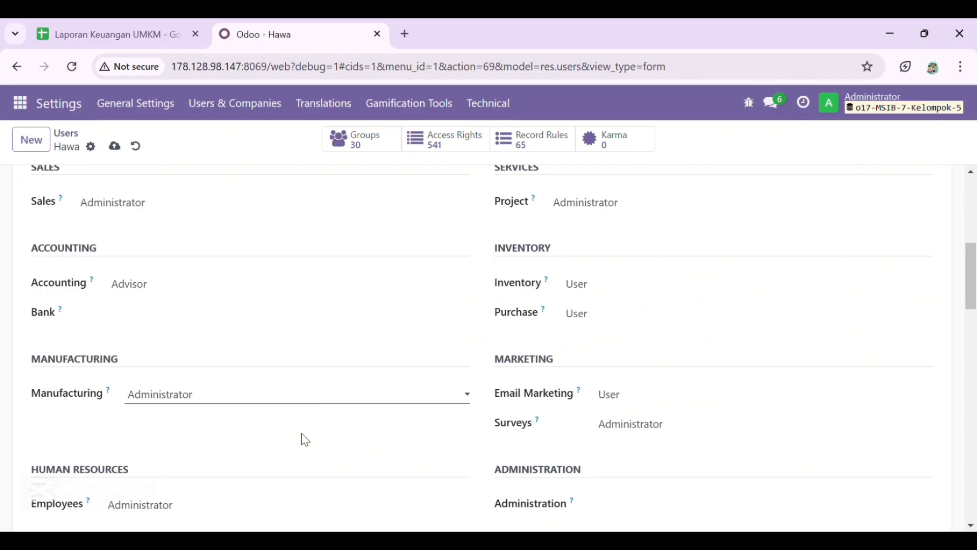
left_click(705, 424)
- Clear the Email Marketing, Surveys, Employees and Accounting access rights
left_click(657, 394)
left_click(656, 414)
scroll(458, 366, "down", 3)
left_click(344, 313)
left_click(345, 336)
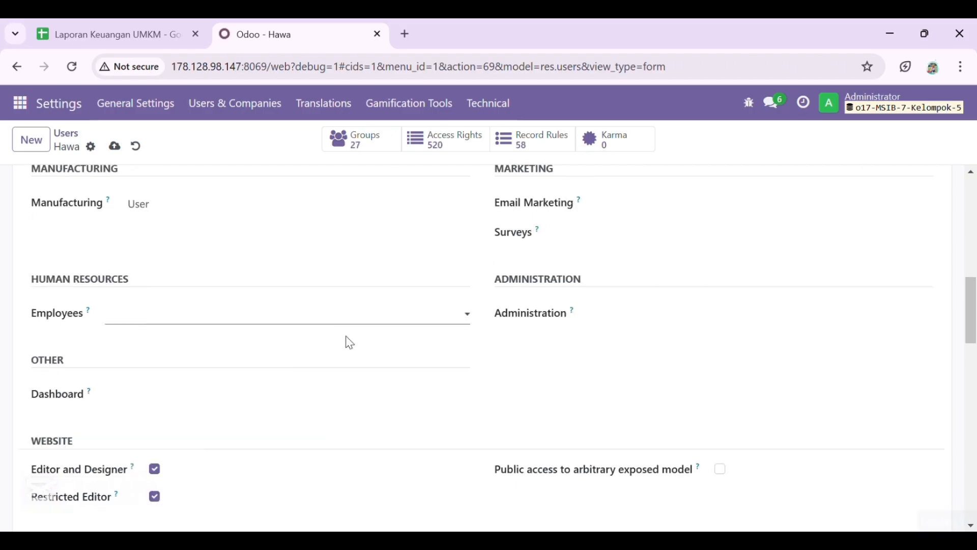
scroll(305, 346, "up", 4)
left_click(255, 364)
- Clear Sales and Project access, then save the user
left_click(246, 283)
left_click(247, 301)
left_click(582, 282)
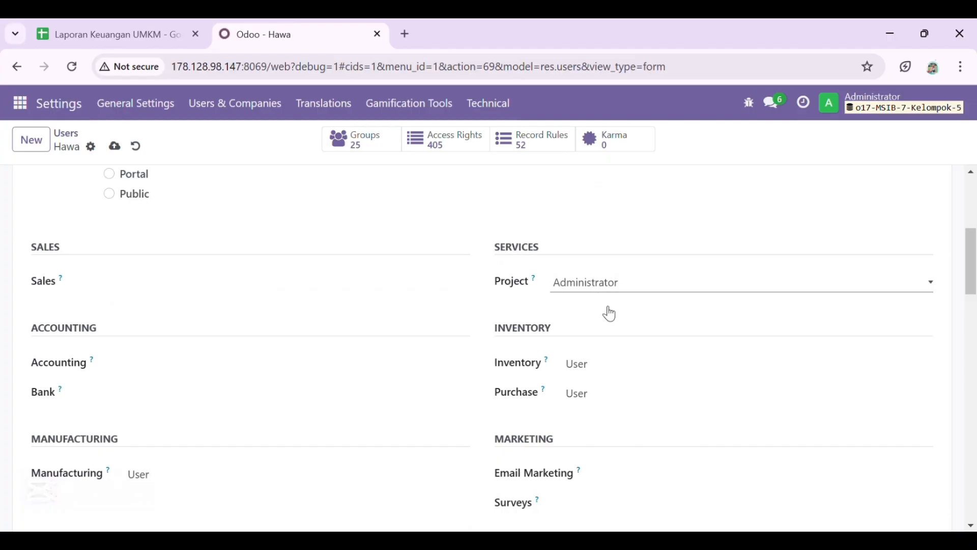
left_click(610, 314)
scroll(443, 416, "down", 8)
scroll(443, 416, "up", 12)
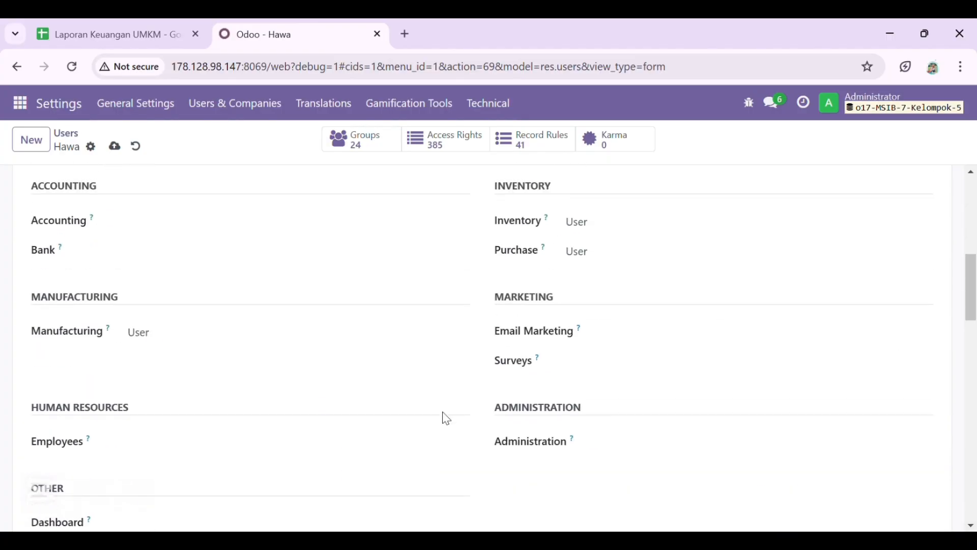
left_click(115, 146)
left_click(29, 145)
- Enter the fourth user's name and login e-mail
type("Septri")
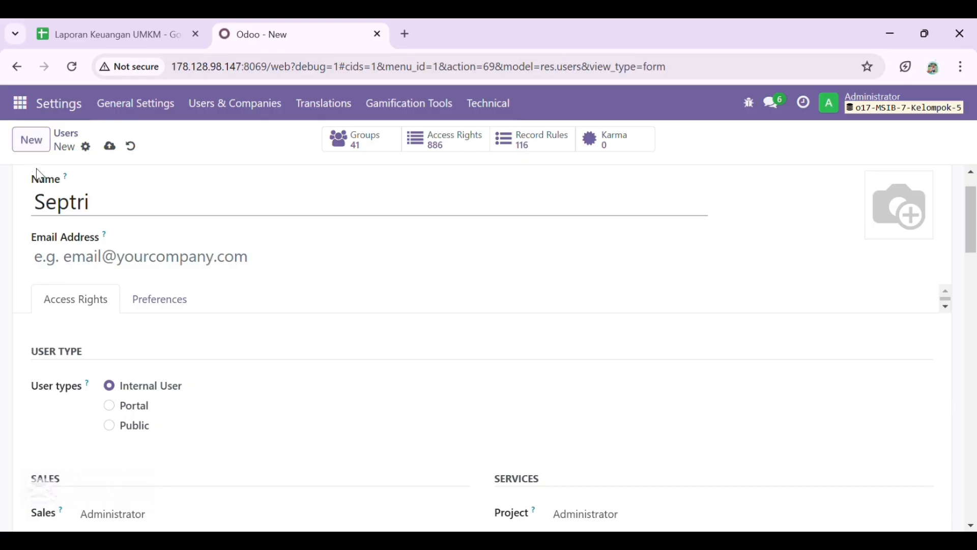
left_click(71, 255)
type("septri")
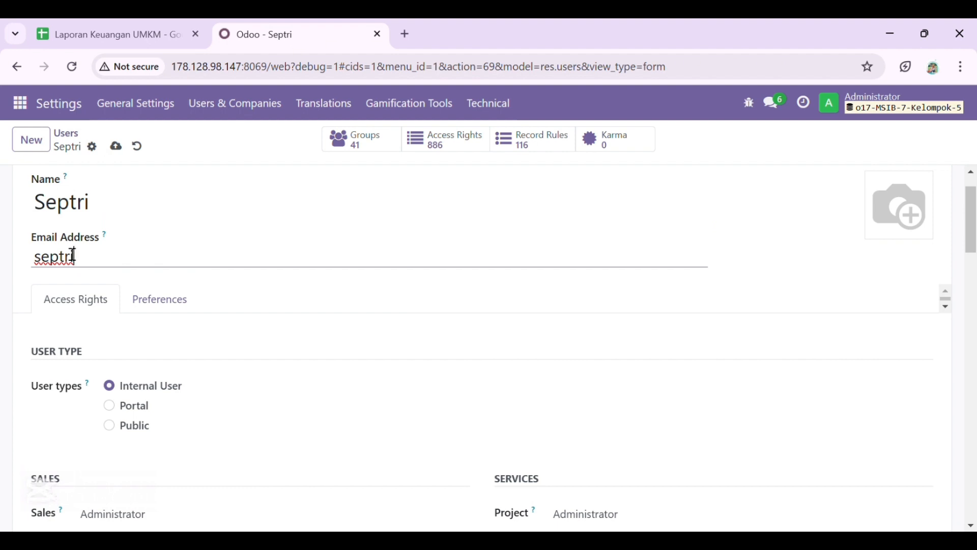
- Clear the Sales, Project and Accounting access levels
scroll(86, 330, "down", 4)
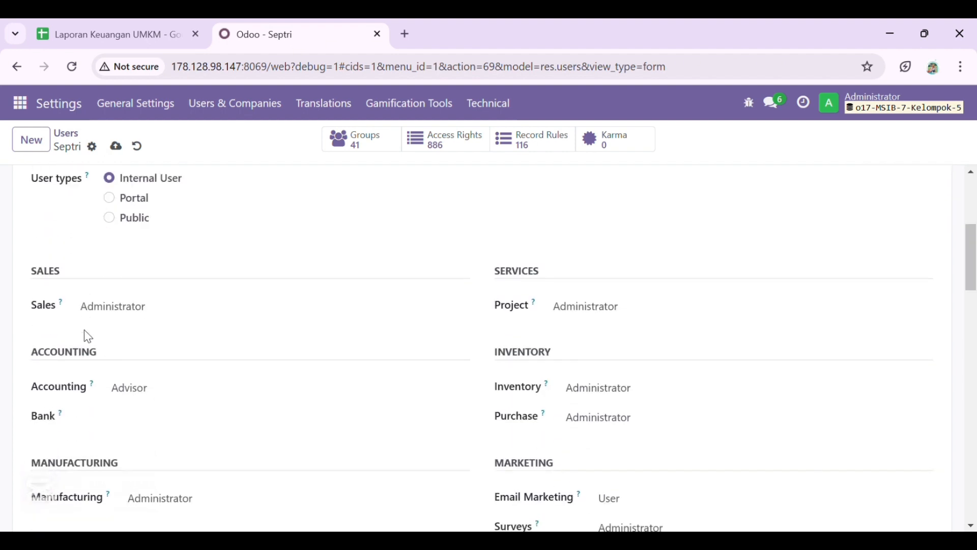
scroll(123, 294, "down", 1)
left_click(157, 255)
left_click(174, 280)
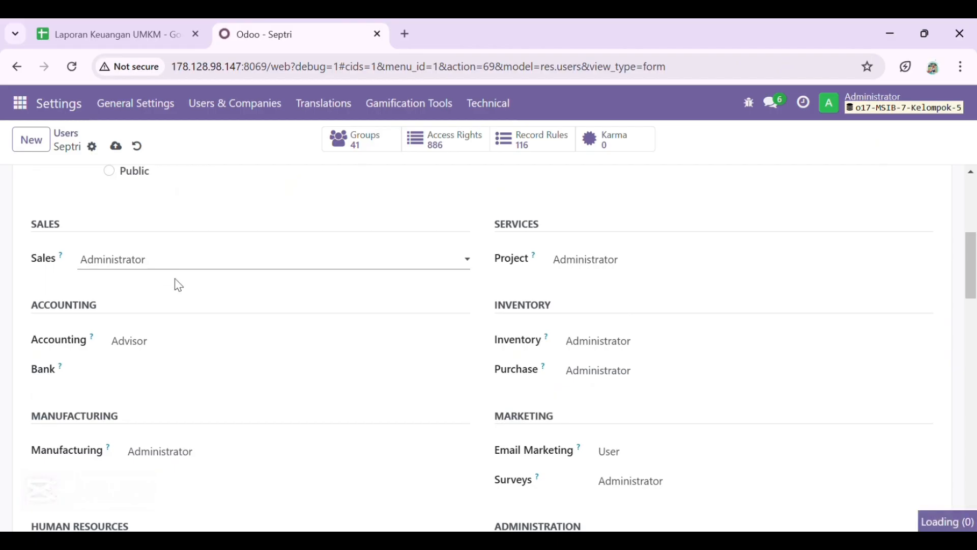
left_click(619, 259)
left_click(625, 274)
left_click(215, 341)
left_click(216, 359)
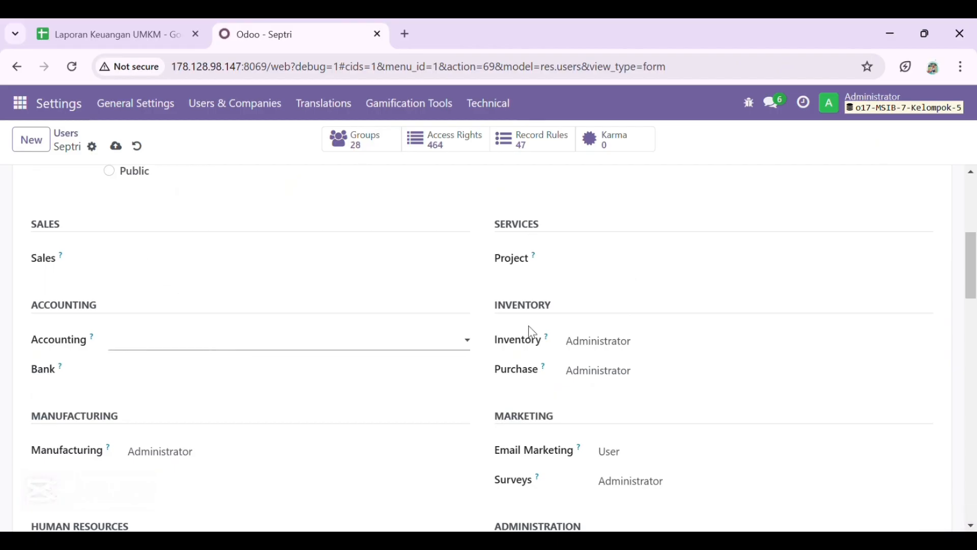
- Set Inventory and Purchase to User, clear Email Marketing, and save the user
left_click(605, 350)
left_click(614, 383)
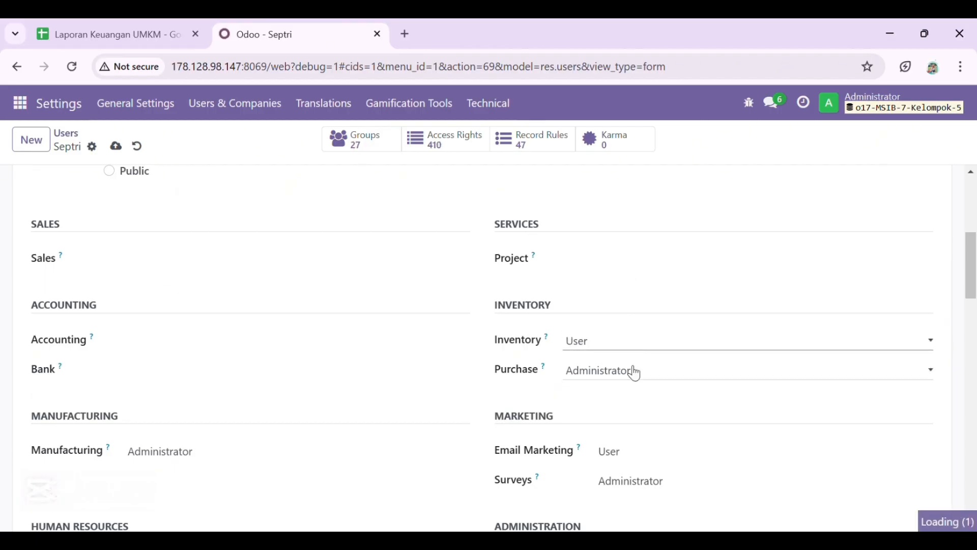
left_click(637, 415)
scroll(403, 303, "down", 6)
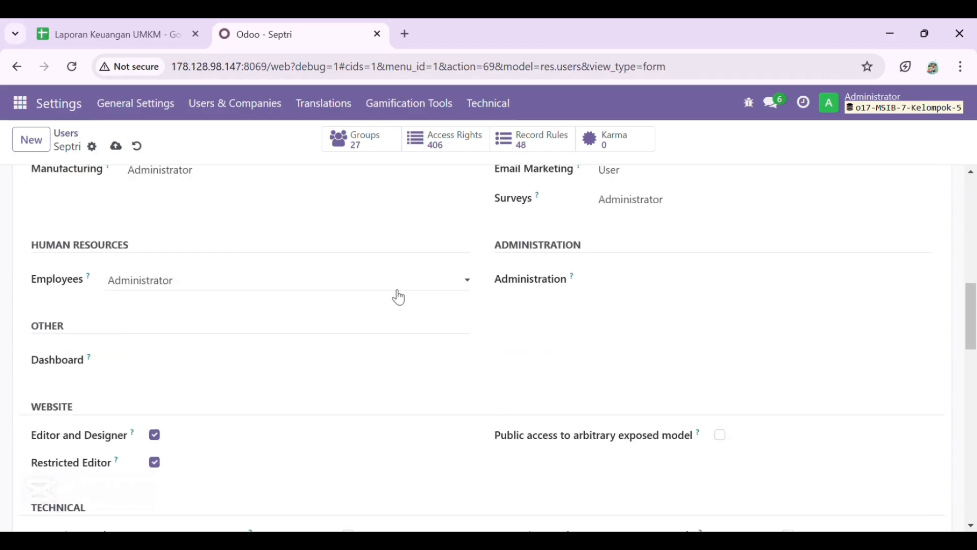
scroll(324, 280, "up", 2)
left_click(640, 291)
scroll(528, 281, "down", 4)
scroll(528, 282, "up", 10)
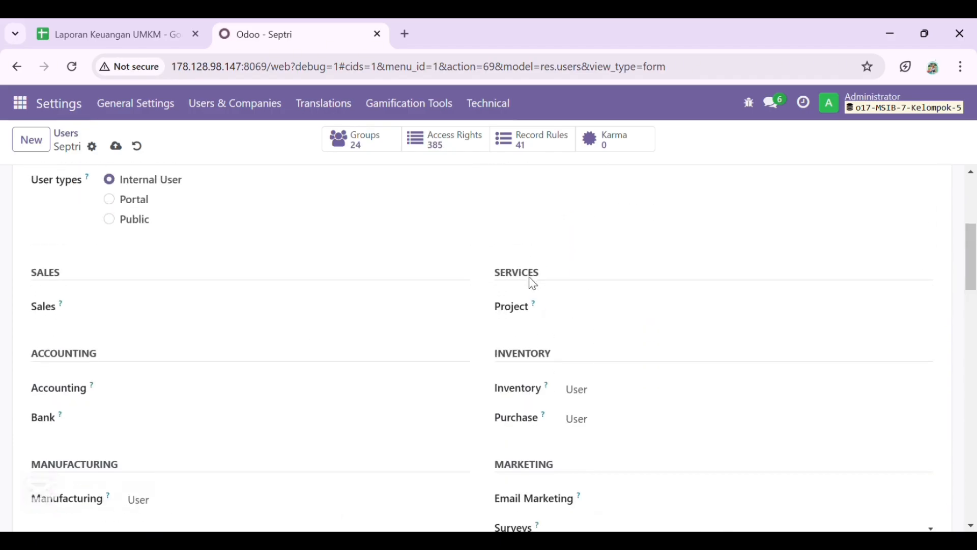
left_click(120, 146)
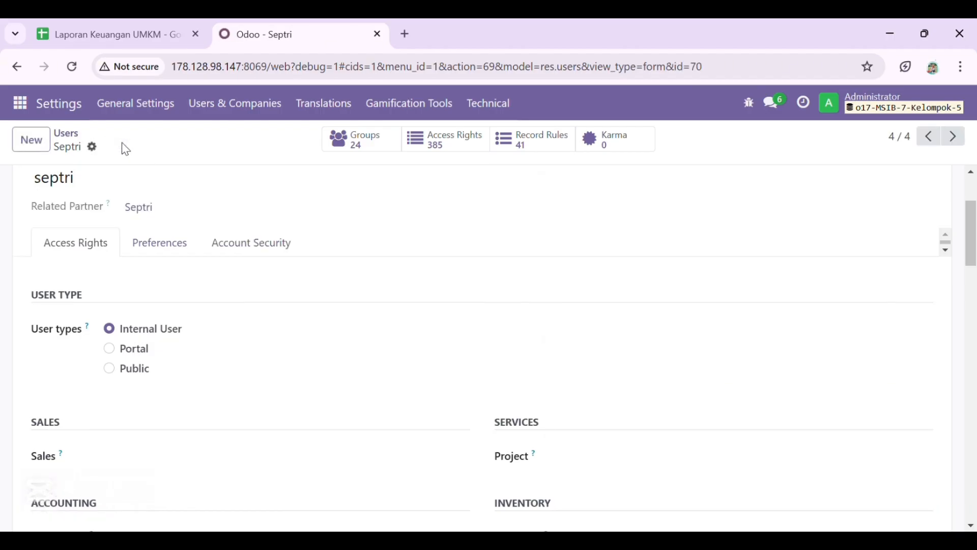
left_click(31, 139)
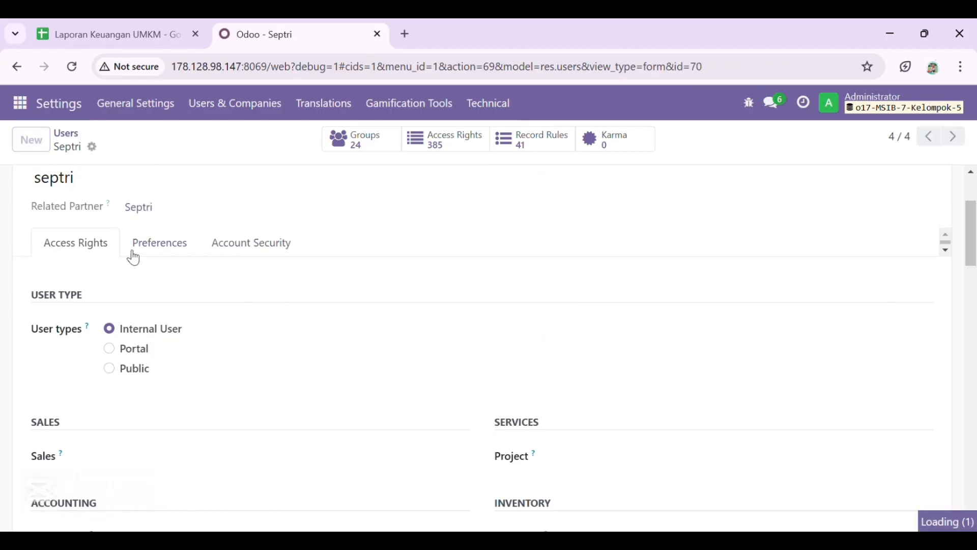
- Enter the next user's name and login e-mail
type("Khunttari")
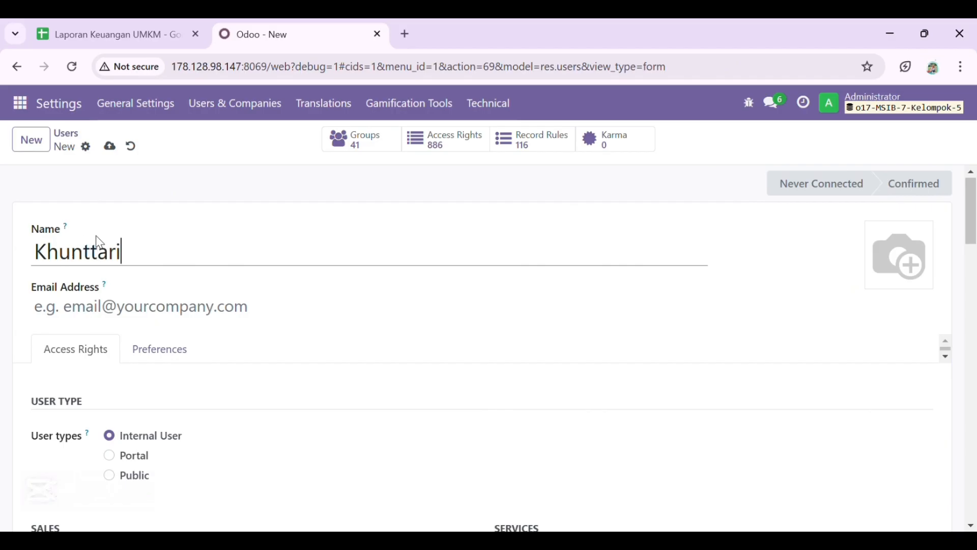
left_click(118, 320)
type("tari")
scroll(131, 382, "down", 6)
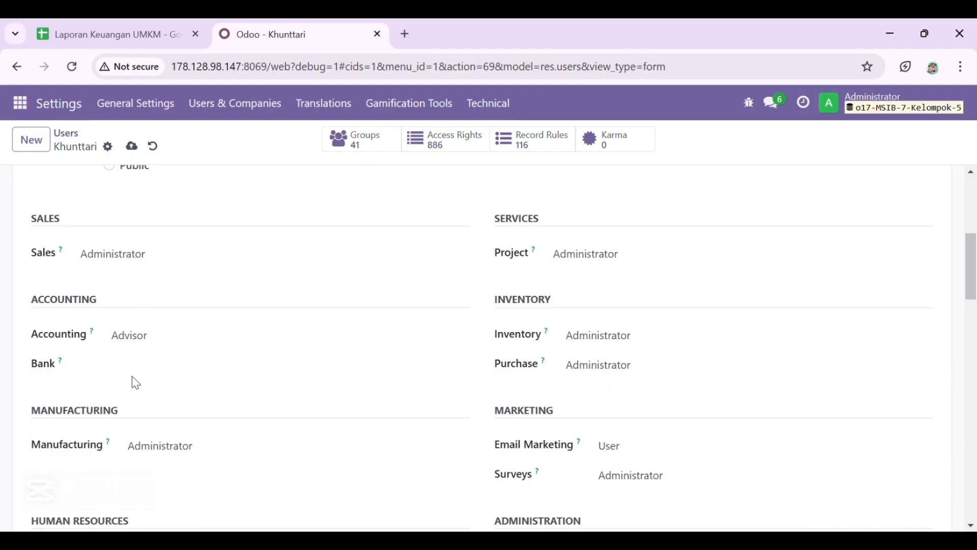
- Clear Sales, Project and Accounting; set Inventory, Purchase and Manufacturing to User
left_click(197, 274)
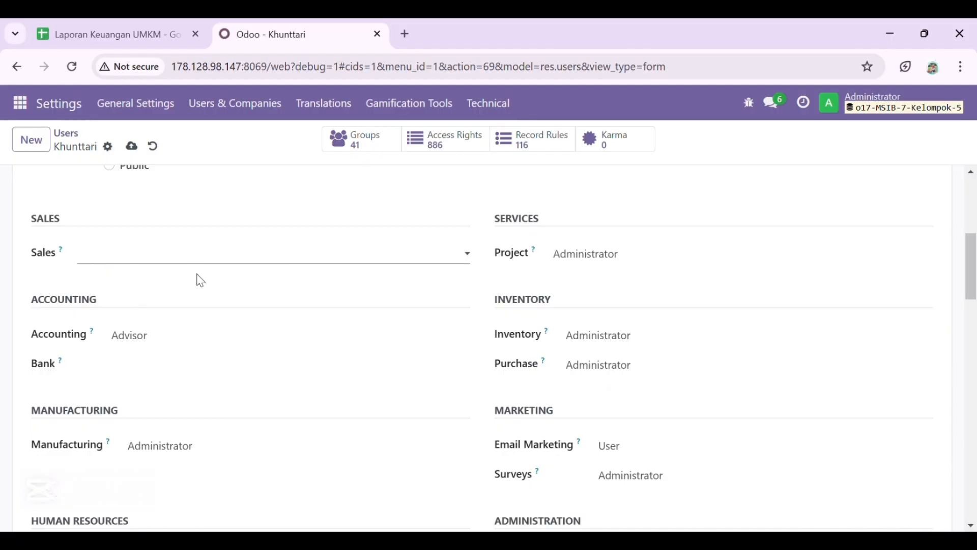
left_click(622, 259)
left_click(628, 281)
left_click(310, 337)
left_click(347, 363)
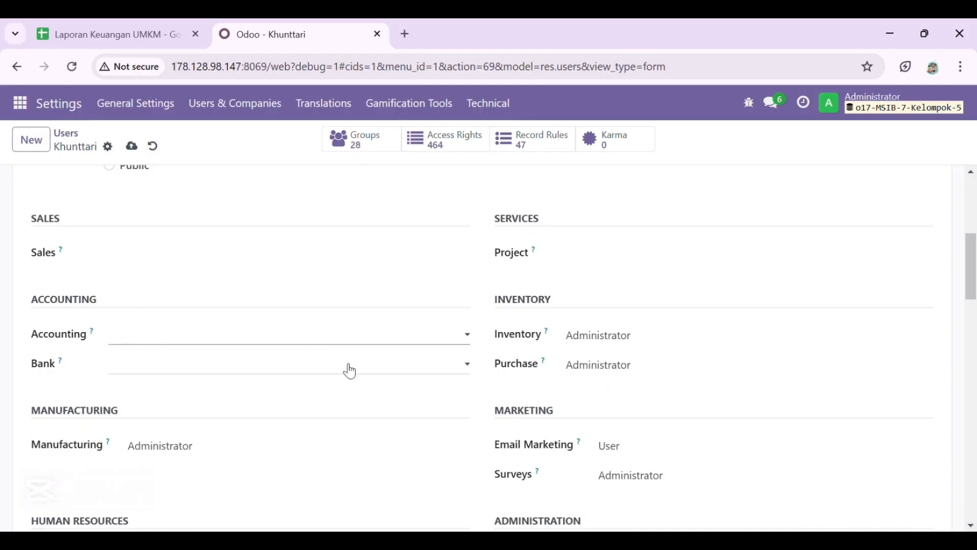
left_click(596, 335)
left_click(620, 360)
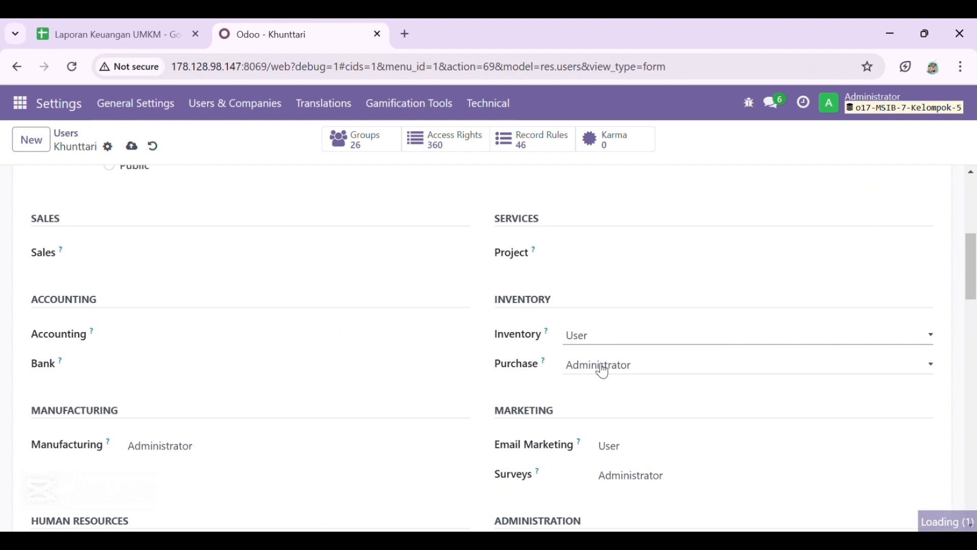
left_click(604, 406)
left_click(267, 449)
left_click(265, 479)
- Clear Email Marketing and Surveys, adjust Employees access, and save the user
left_click(632, 445)
left_click(632, 464)
left_click(632, 475)
left_click(631, 494)
scroll(458, 407, "down", 3)
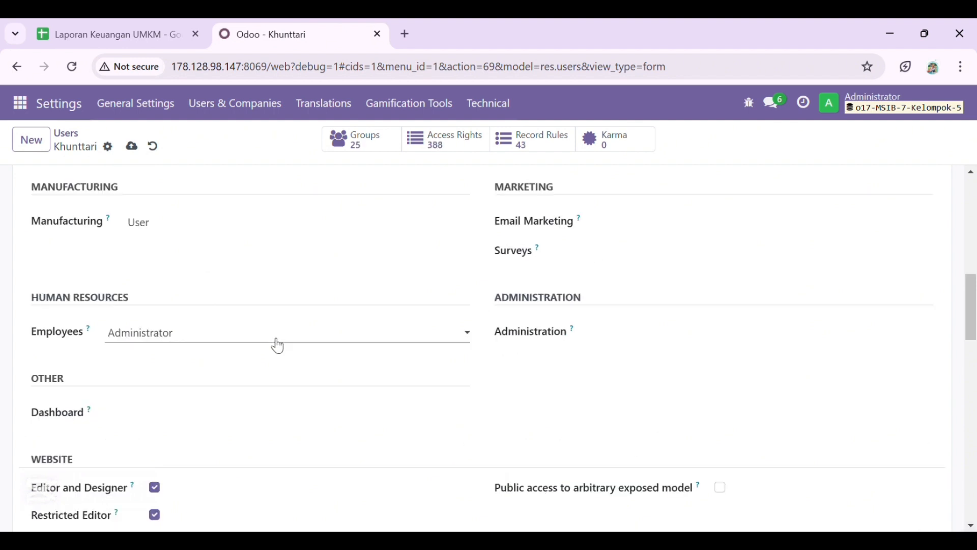
left_click(278, 361)
scroll(279, 360, "up", 6)
left_click(133, 143)
left_click(32, 140)
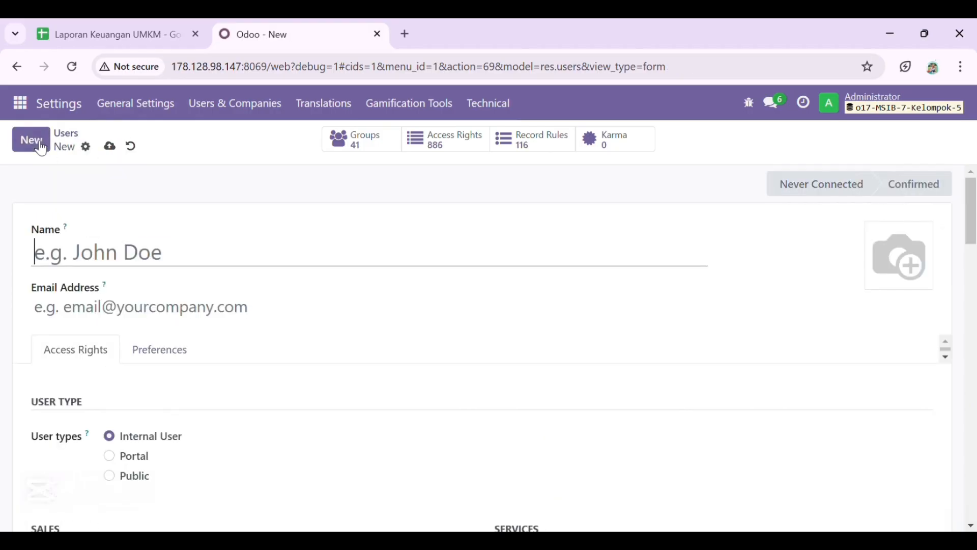
- Enter another user's name and login e-mail
type("Yulianita")
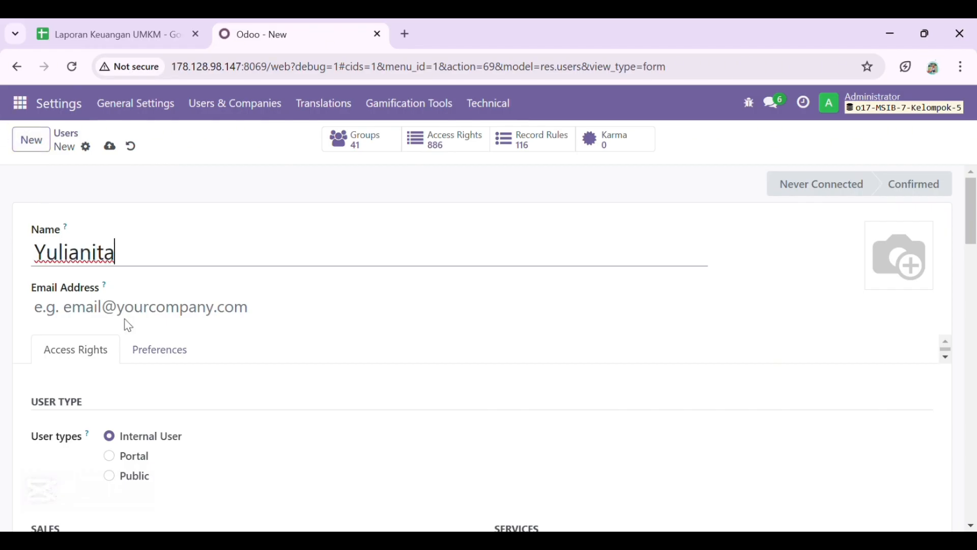
left_click(125, 307)
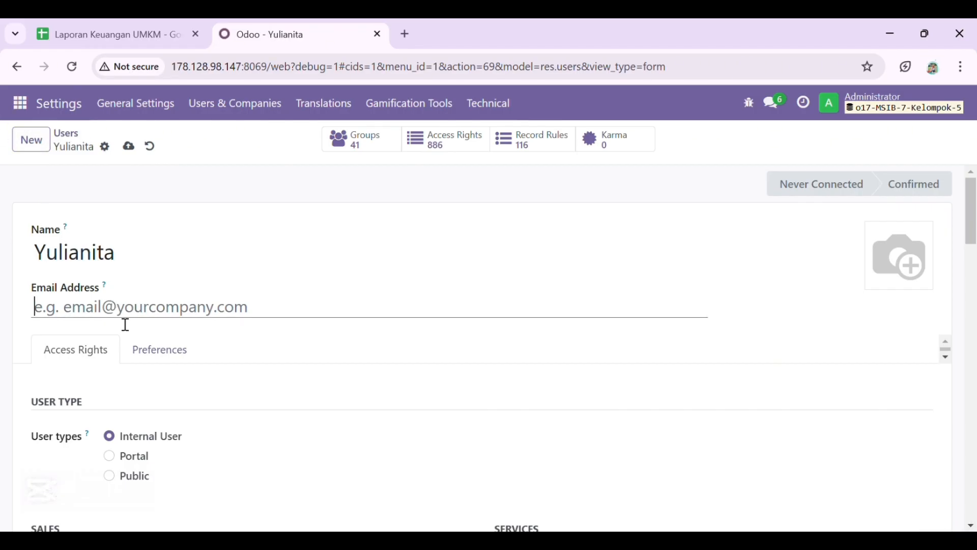
type("yuli")
scroll(141, 436, "down", 5)
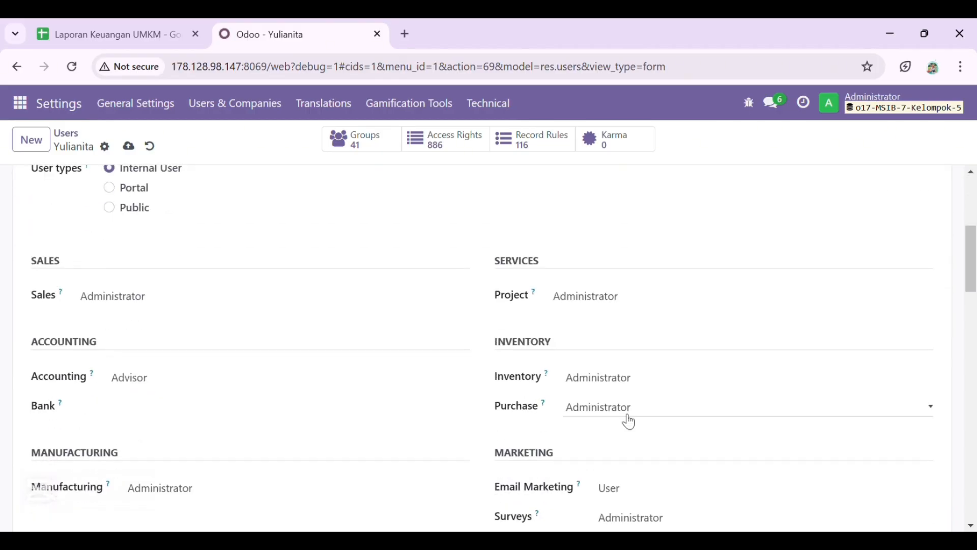
- Clear the Sales, Project and Accounting access levels
left_click(316, 298)
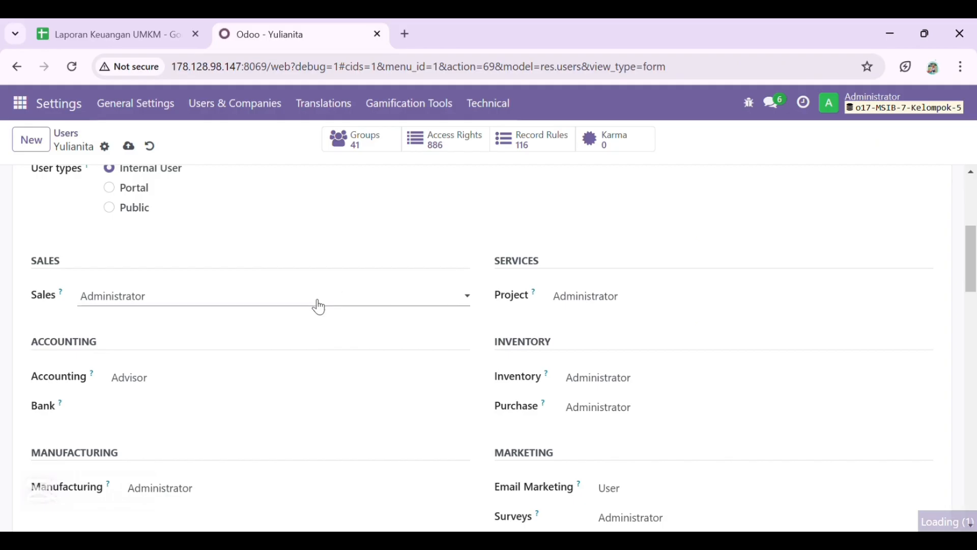
left_click(317, 319)
left_click(632, 301)
left_click(633, 326)
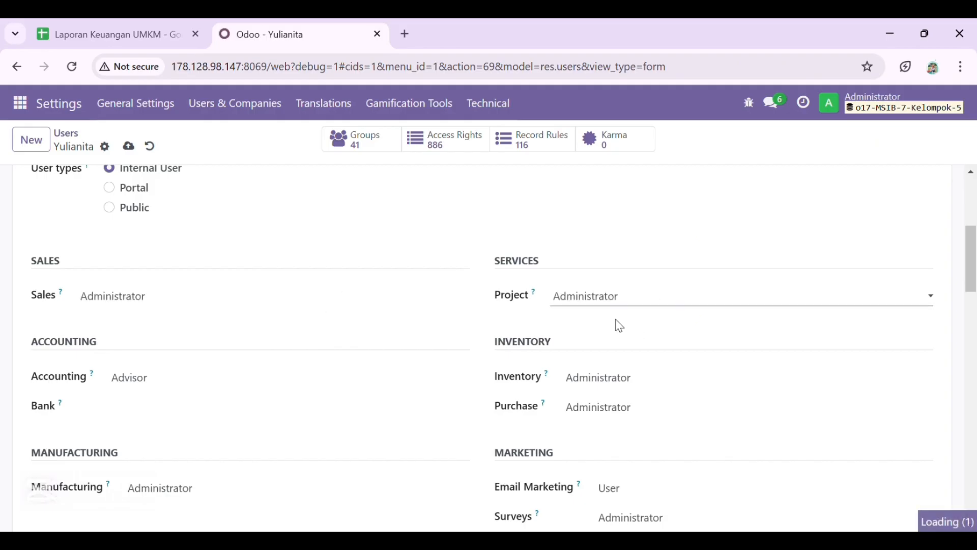
left_click(279, 381)
left_click(236, 402)
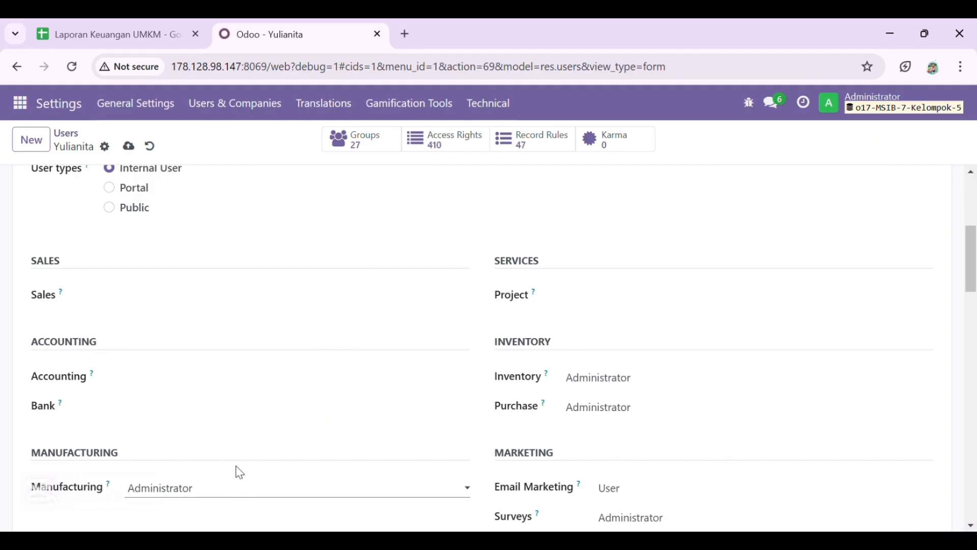
- Change Manufacturing and Surveys access, clear Email Marketing, and save the user
scroll(313, 452, "down", 4)
left_click(315, 191)
left_click(316, 210)
left_click(654, 189)
left_click(654, 209)
left_click(654, 219)
left_click(655, 238)
scroll(432, 351, "up", 6)
scroll(436, 356, "up", 3)
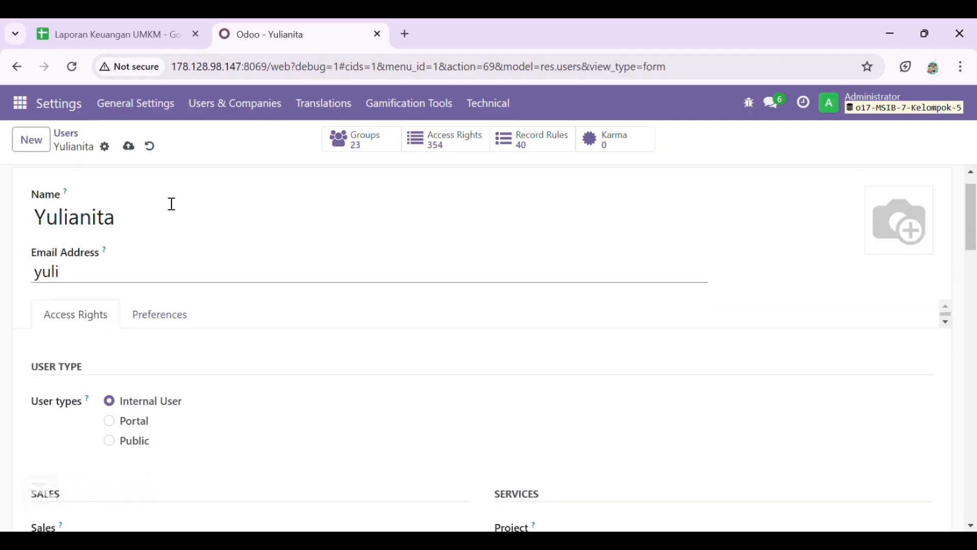
left_click(131, 146)
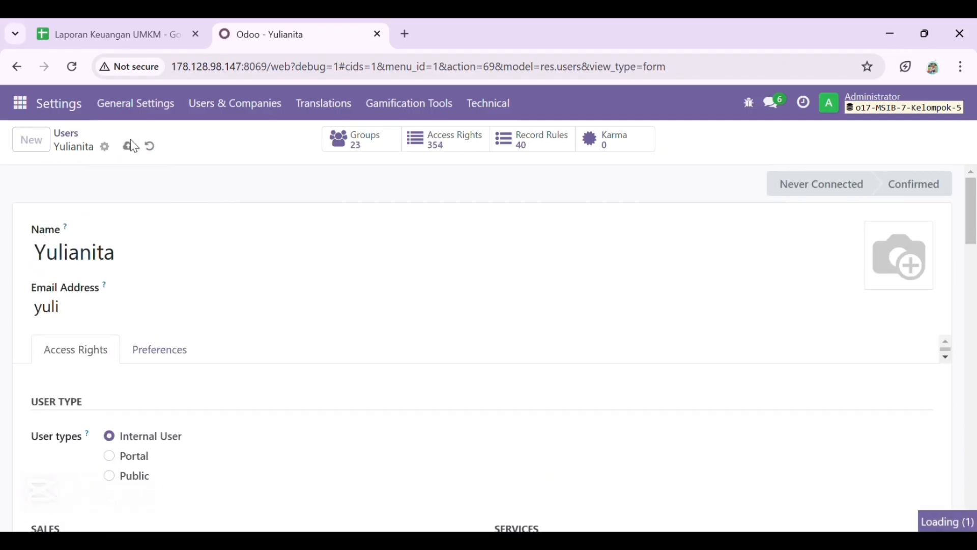
- Start a new user and enter the user's name and login
left_click(33, 149)
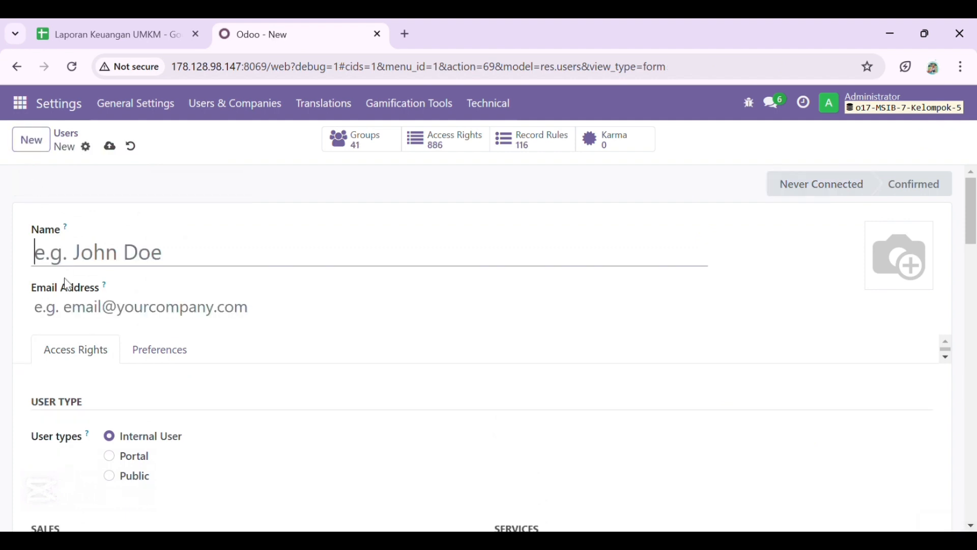
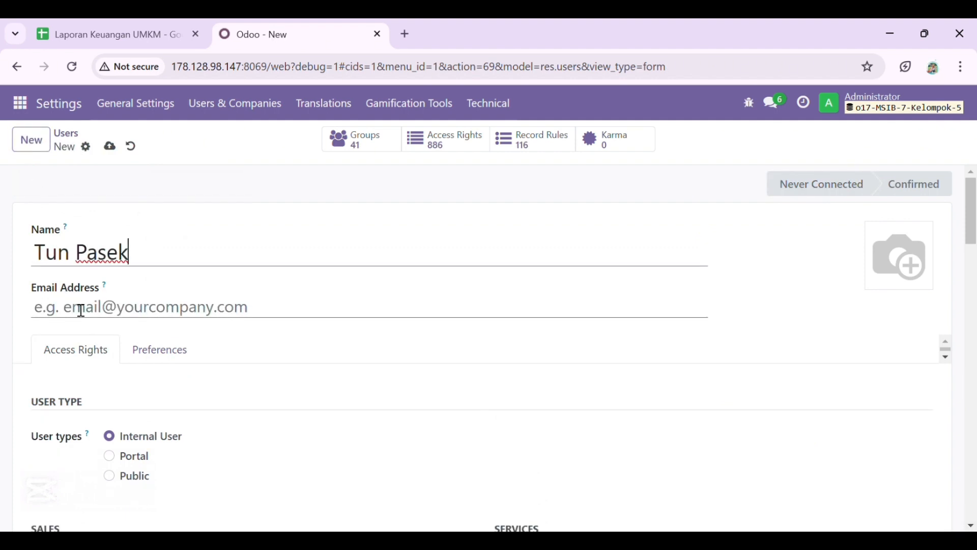
left_click(81, 310)
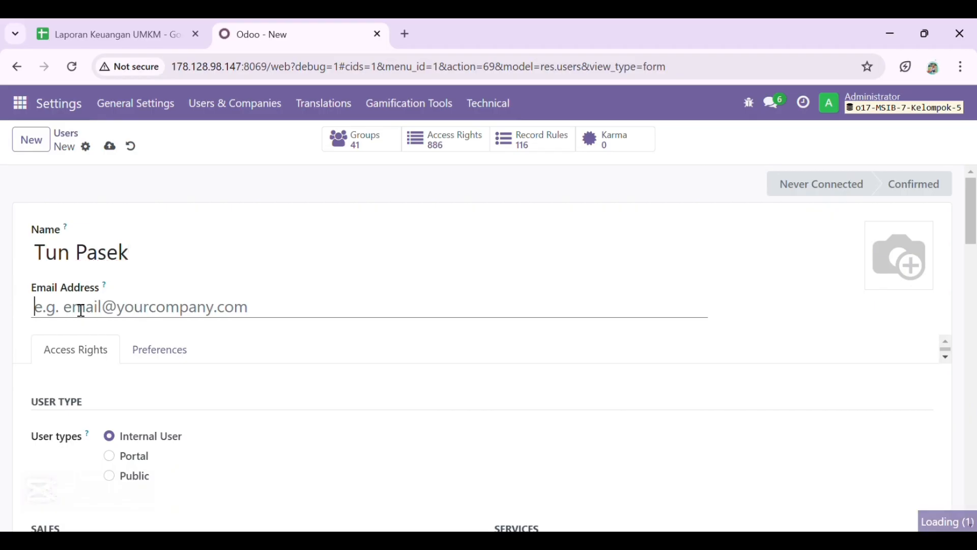
type("pasek")
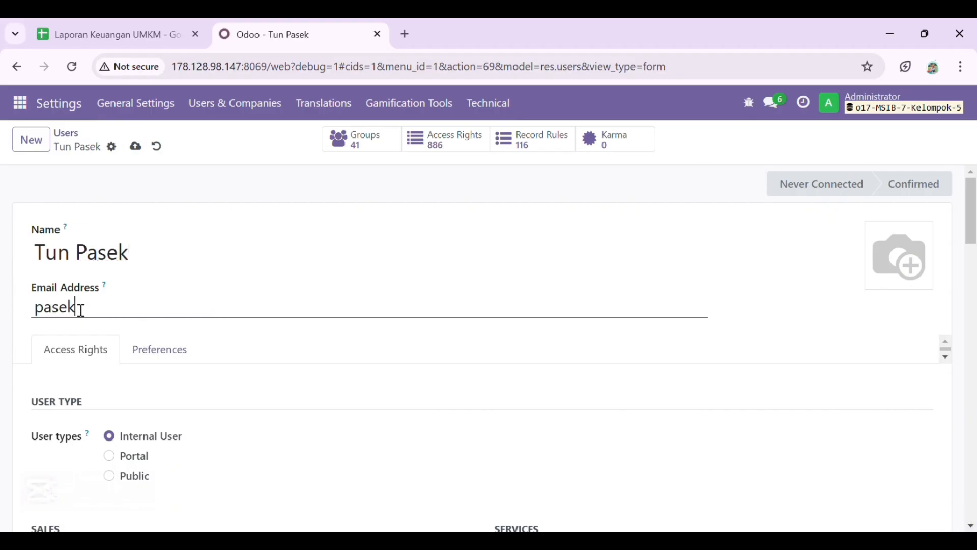
scroll(121, 379, "down", 5)
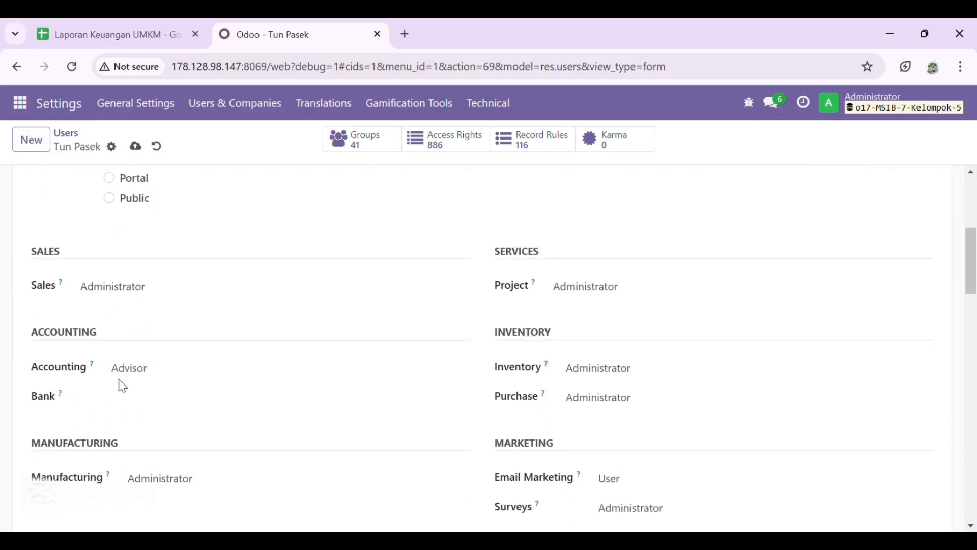
- Clear the Sales, Project, Accounting, Inventory and Purchase access rights
left_click(330, 367)
left_click(330, 386)
left_click(642, 287)
left_click(654, 305)
left_click(619, 370)
left_click(623, 386)
left_click(639, 402)
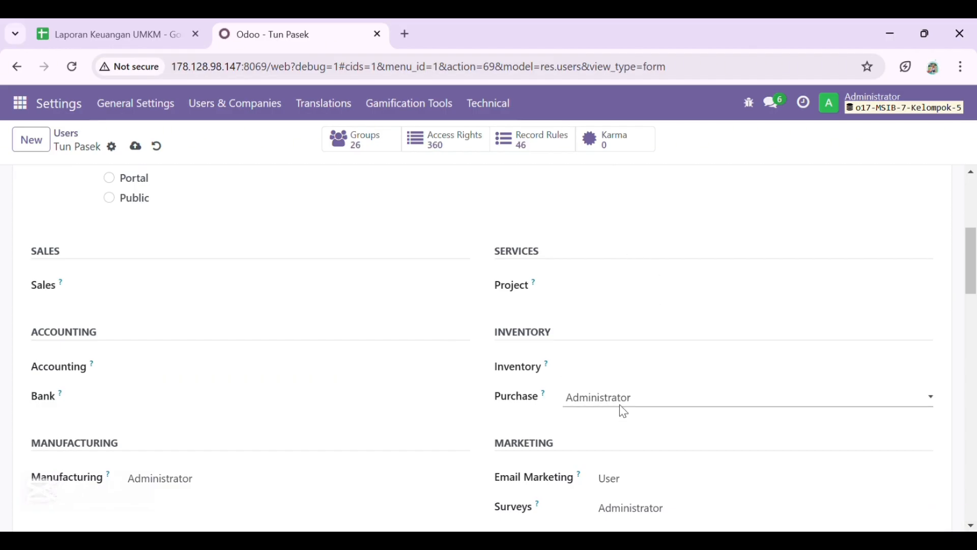
left_click(630, 437)
- Clear the Email Marketing, Surveys and Employees rights, then save the user
scroll(647, 501, "down", 3)
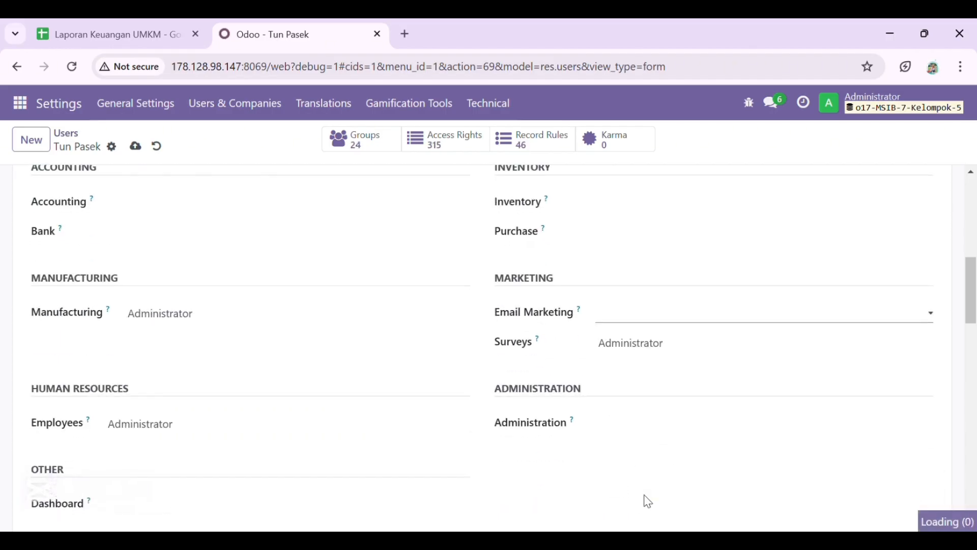
left_click(653, 342)
left_click(659, 371)
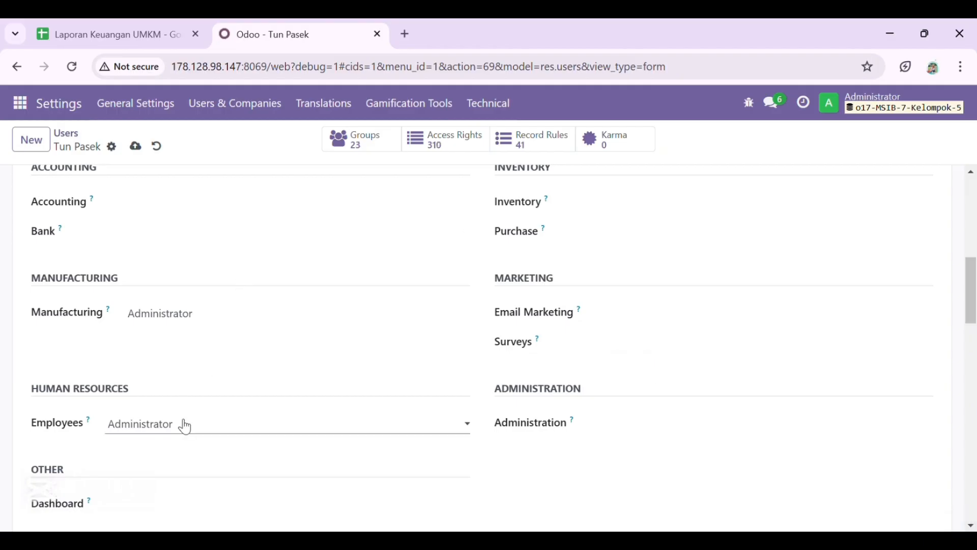
left_click(197, 453)
scroll(227, 349, "up", 10)
left_click(135, 147)
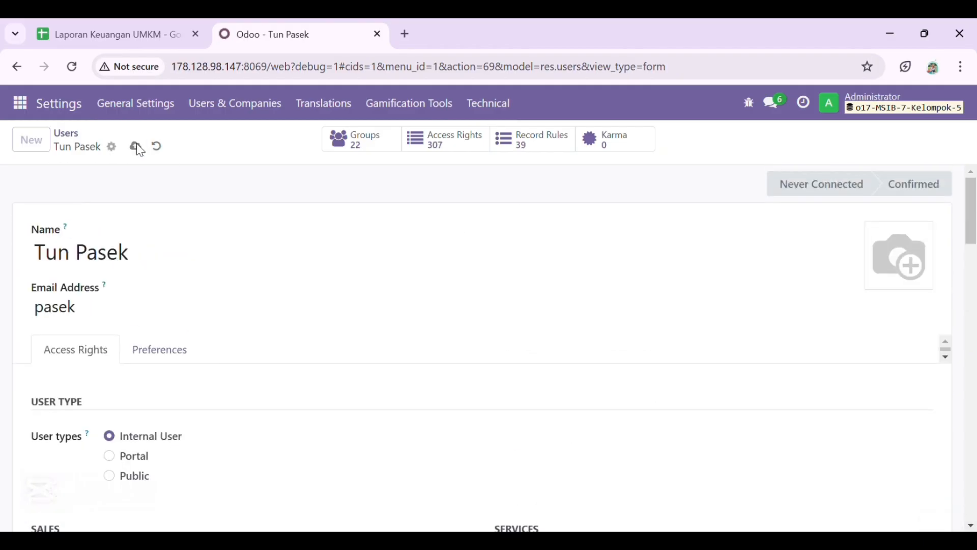
left_click(44, 148)
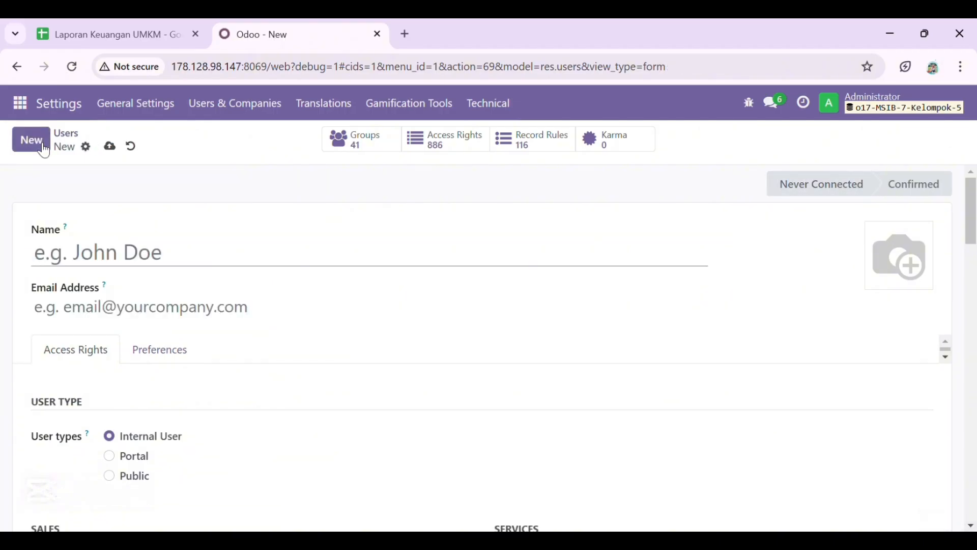
- Enter the new user's name and login
type("W")
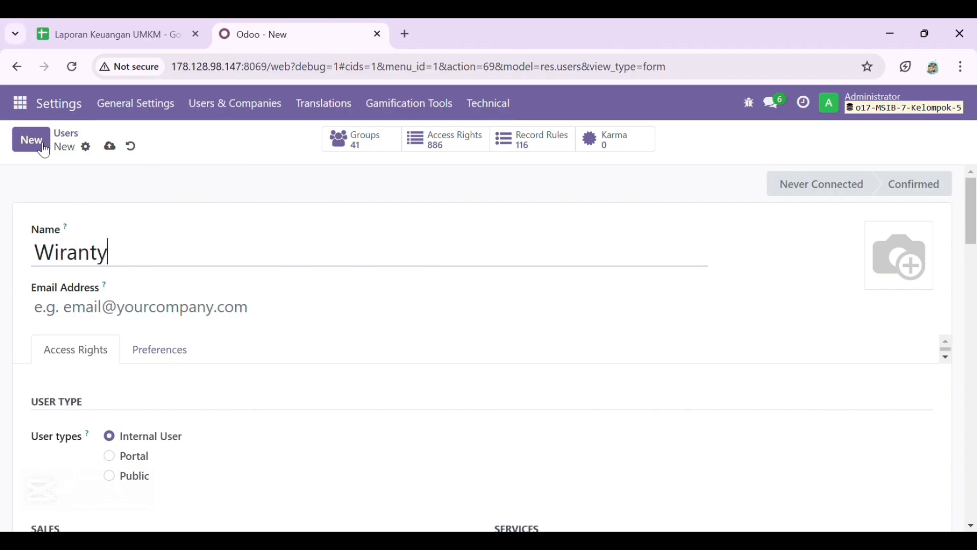
type("iranty")
left_click(78, 314)
type("rant")
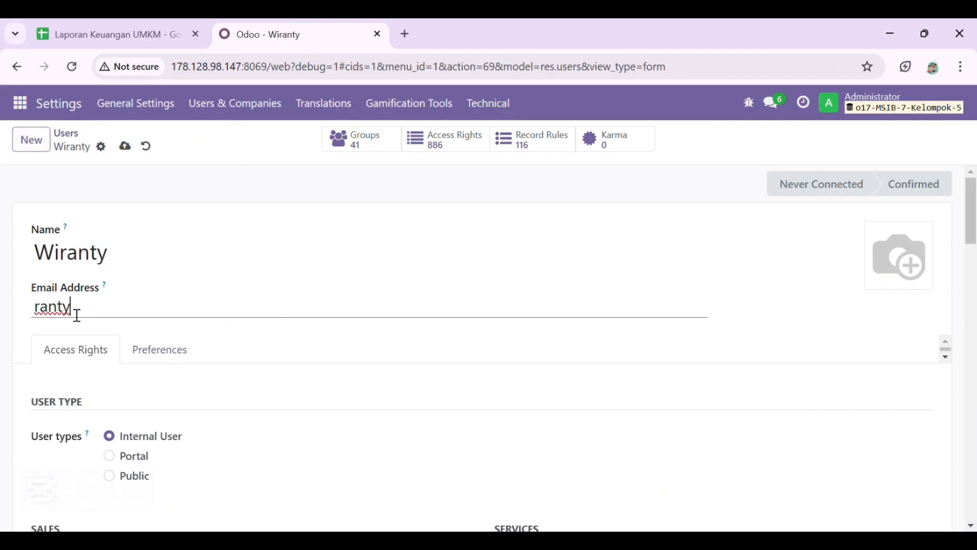
scroll(189, 322, "down", 4)
- Leave the Sales, Project, Inventory and Accounting access levels empty
left_click(196, 342)
left_click(192, 353)
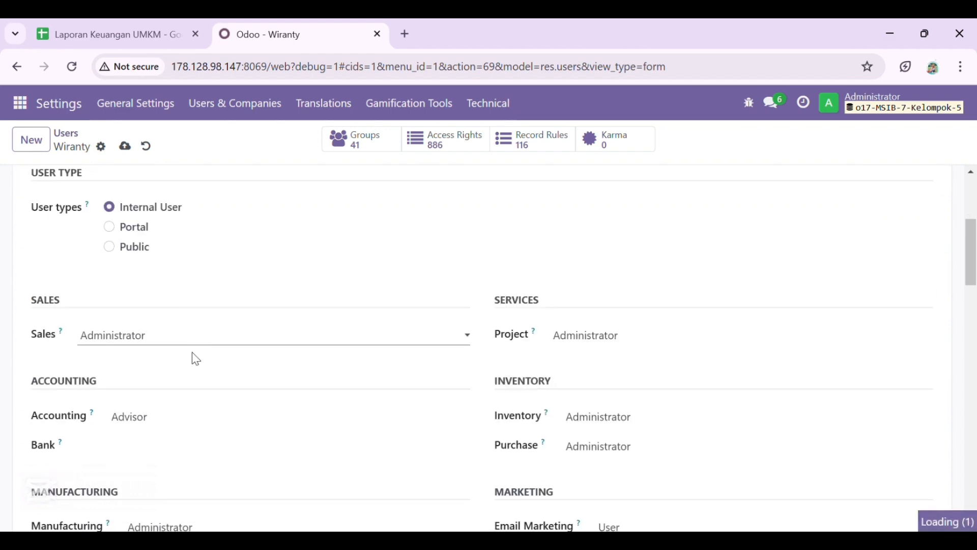
left_click(622, 338)
left_click(629, 354)
left_click(627, 422)
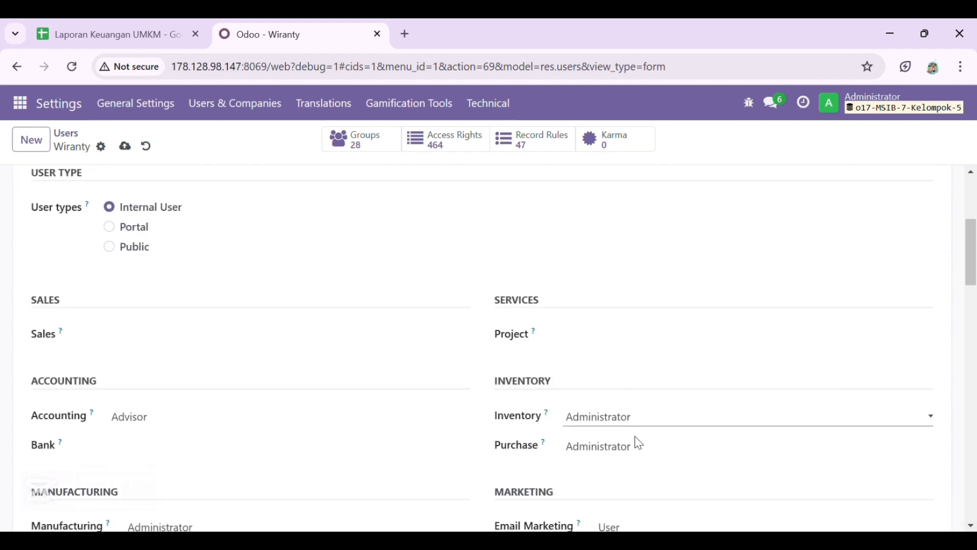
left_click(636, 441)
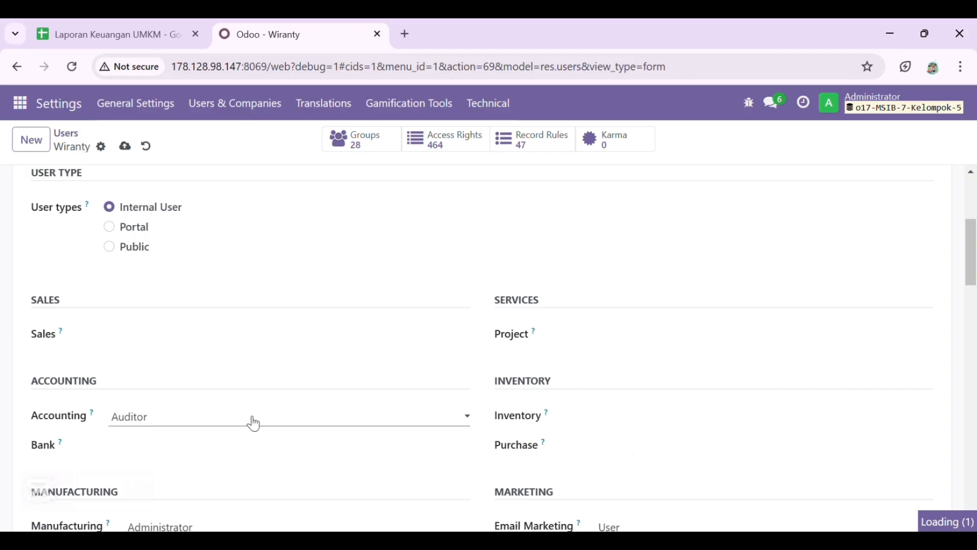
left_click(258, 438)
- Clear the Employees and Email Marketing access levels and save the user
scroll(257, 439, "down", 3)
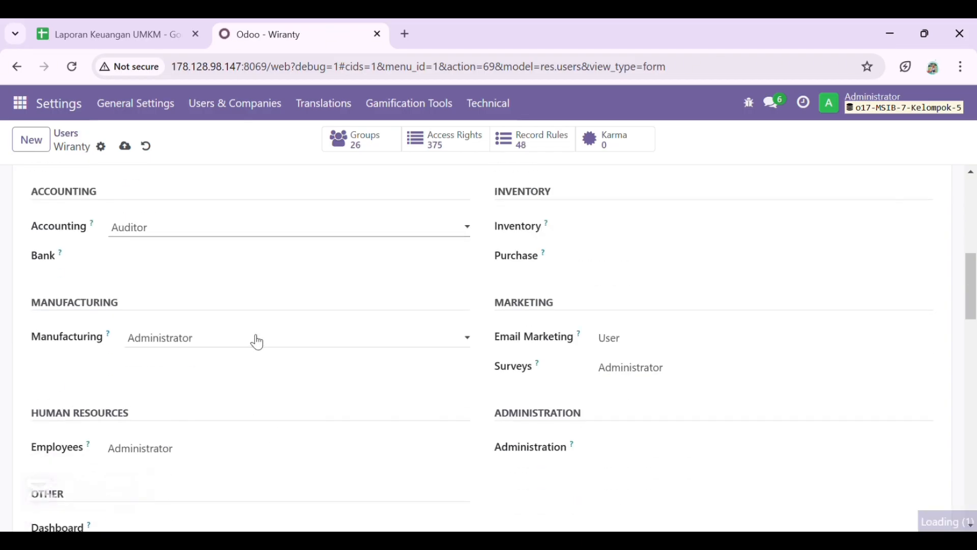
left_click(229, 454)
left_click(683, 341)
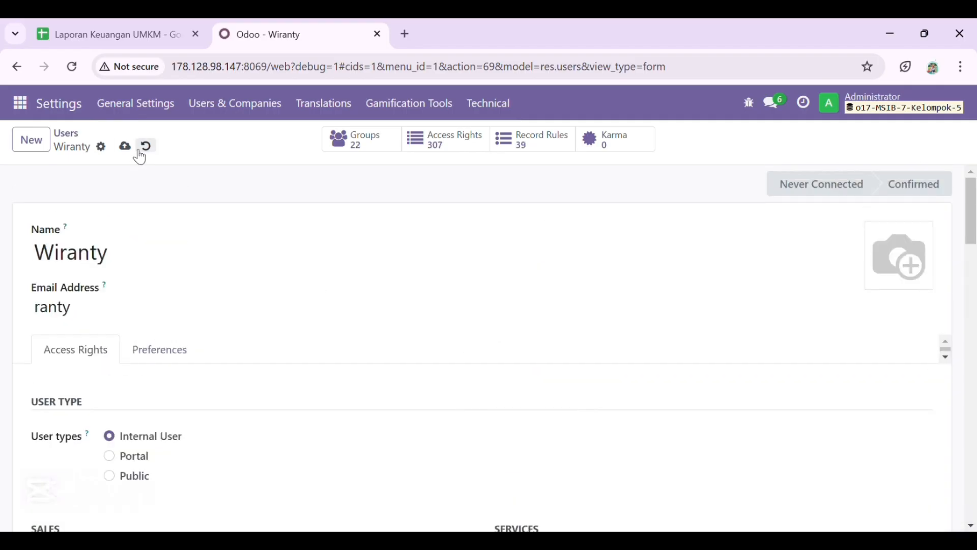
left_click(125, 148)
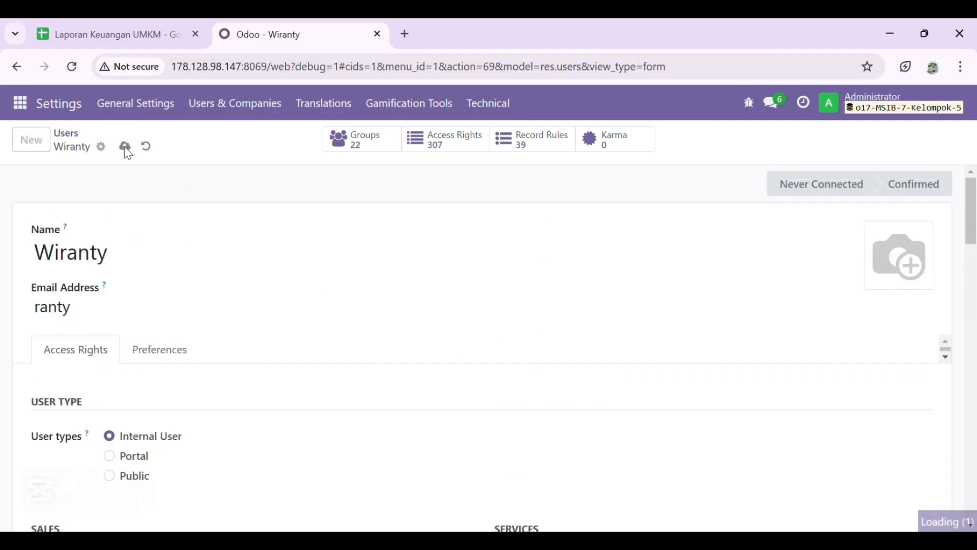
- Back in the Users list, select all eight never-connected users
left_click(66, 133)
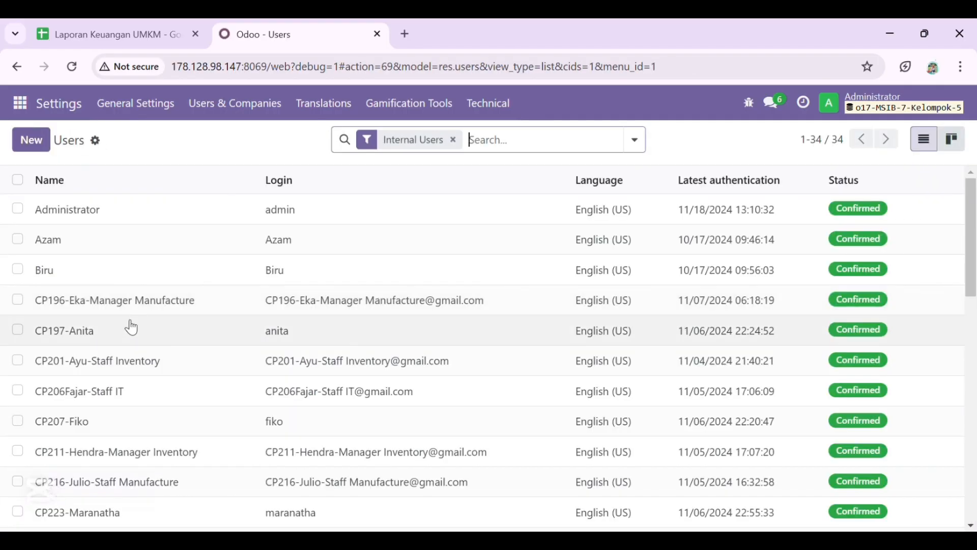
scroll(54, 308, "down", 5)
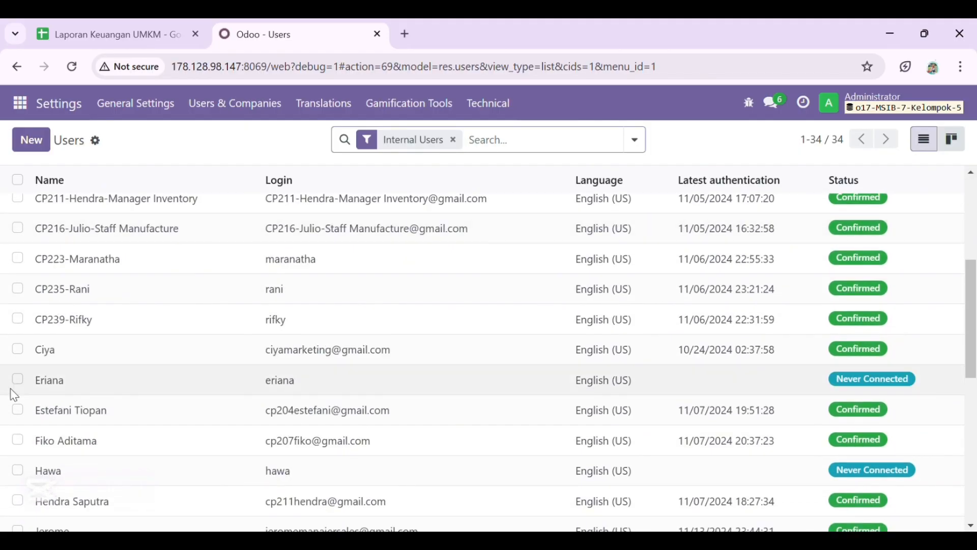
left_click(17, 379)
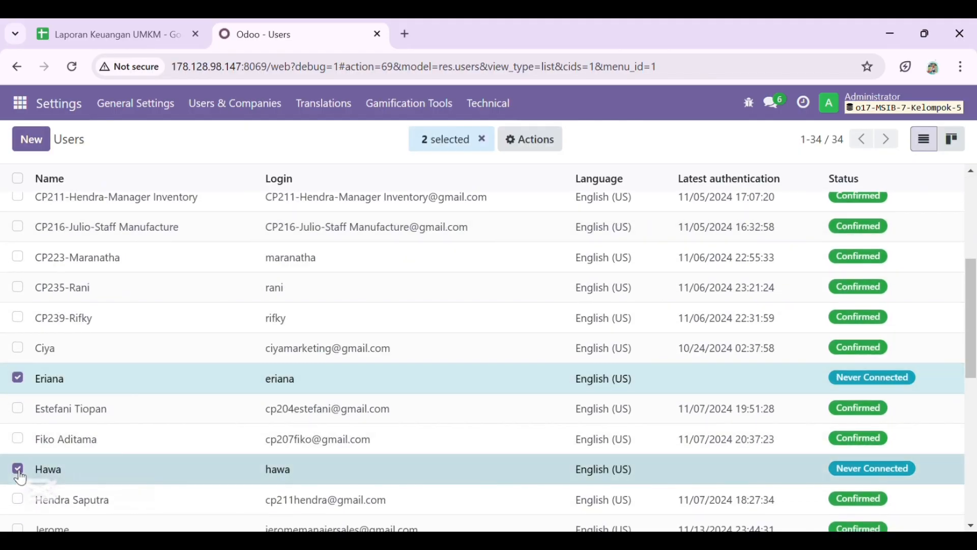
left_click(17, 464)
scroll(15, 465, "down", 8)
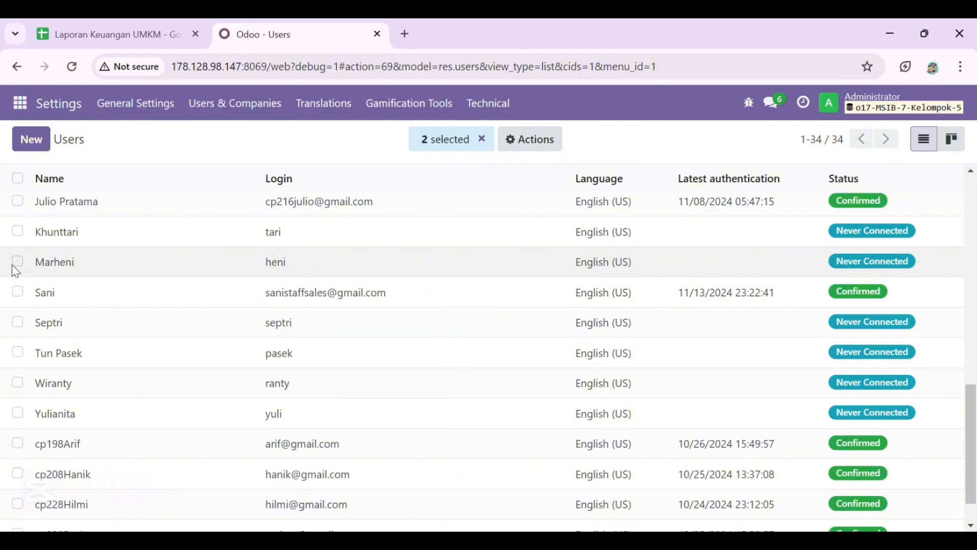
left_click(17, 262)
left_click(17, 231)
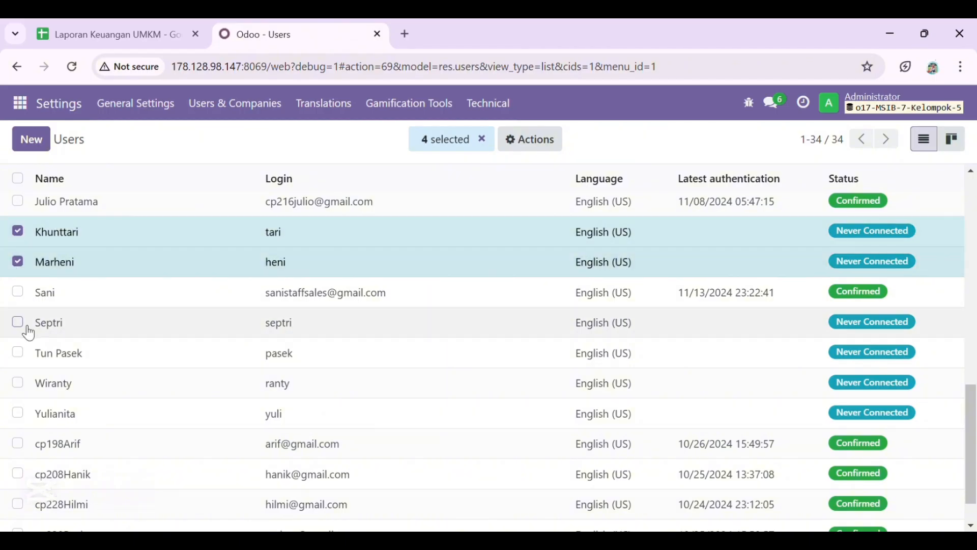
left_click(18, 322)
left_click(17, 353)
left_click(18, 382)
left_click(18, 413)
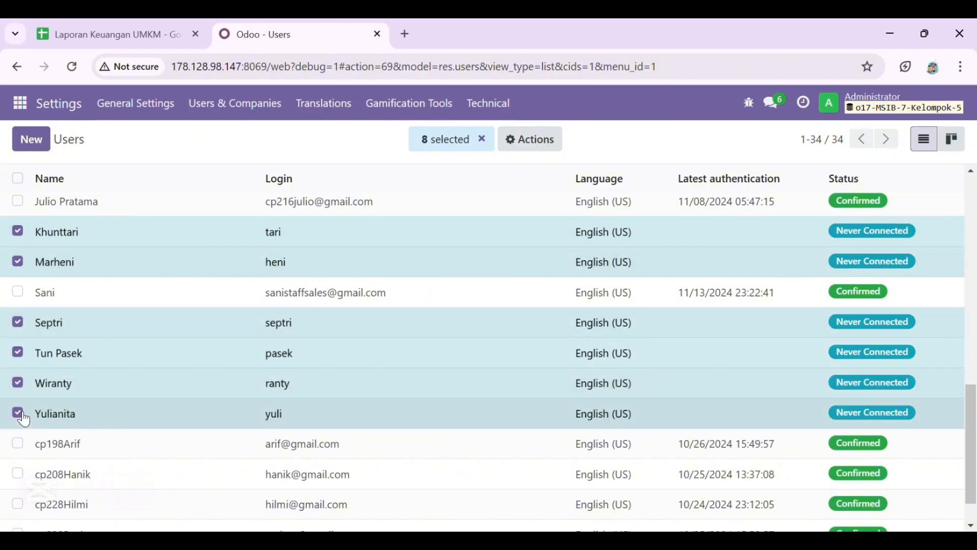
scroll(24, 420, "up", 8)
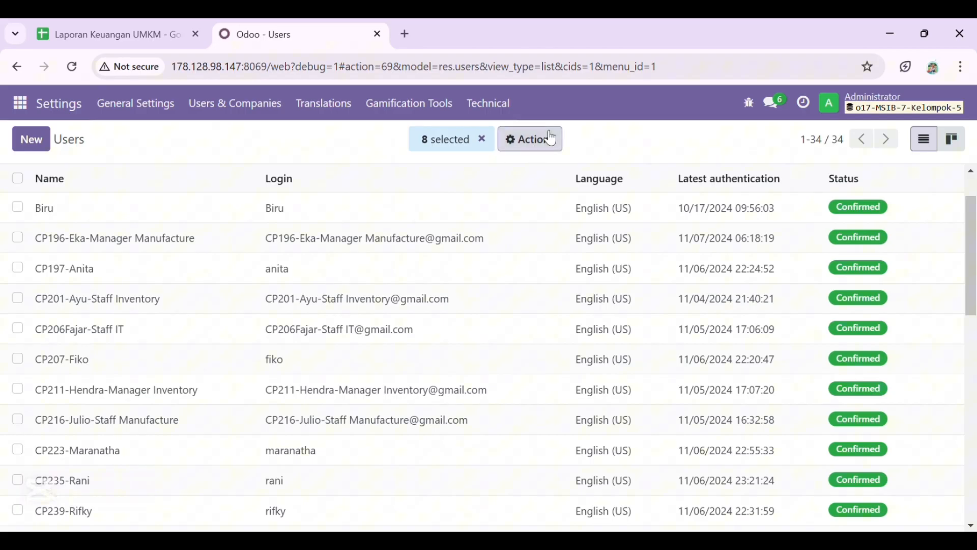
- Choose Actions > Change Password and enter new passwords for the first three users
left_click(552, 138)
left_click(552, 275)
left_click(553, 283)
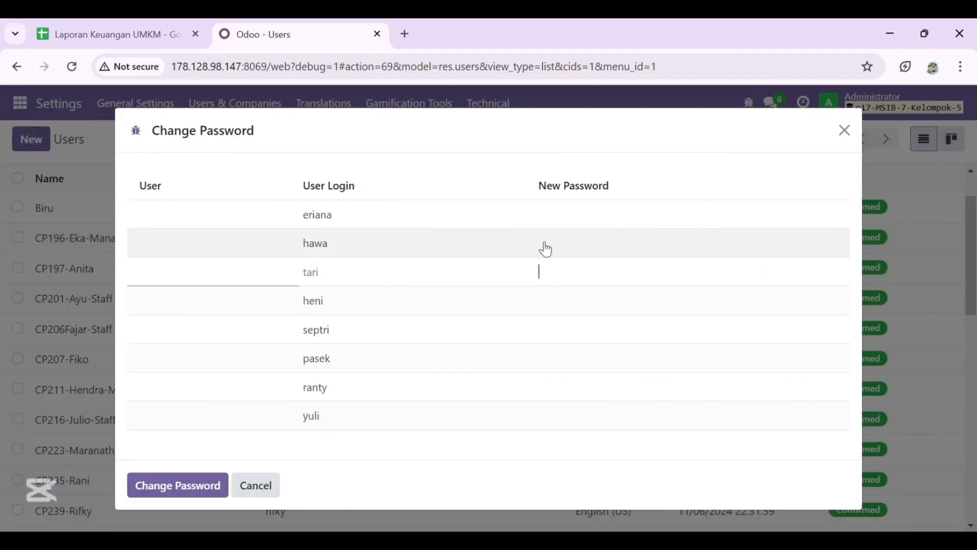
left_click(579, 219)
type("1")
left_click_drag(579, 219, 524, 226)
left_click(580, 249)
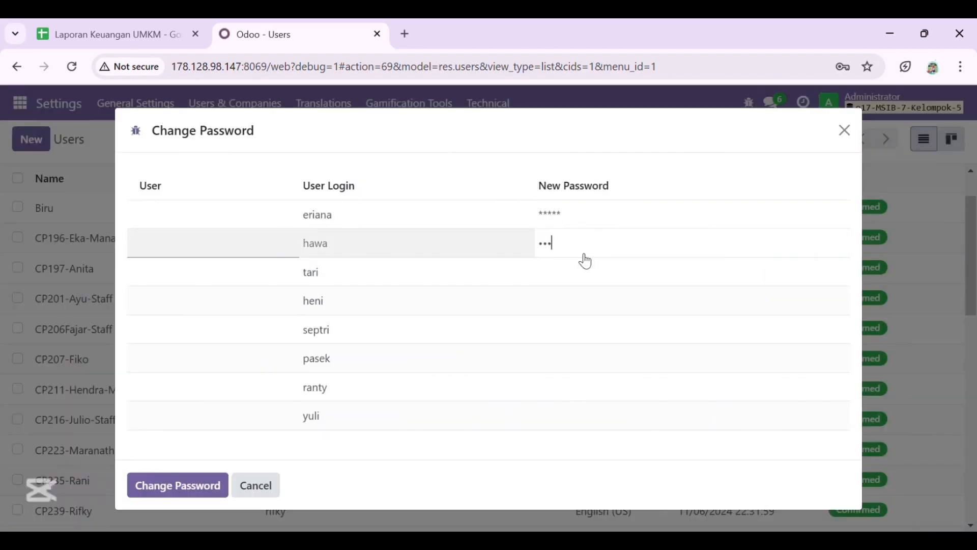
left_click(579, 273)
- Enter new passwords for the remaining five users and apply the change
left_click(558, 301)
left_click(556, 330)
left_click(559, 358)
left_click(562, 387)
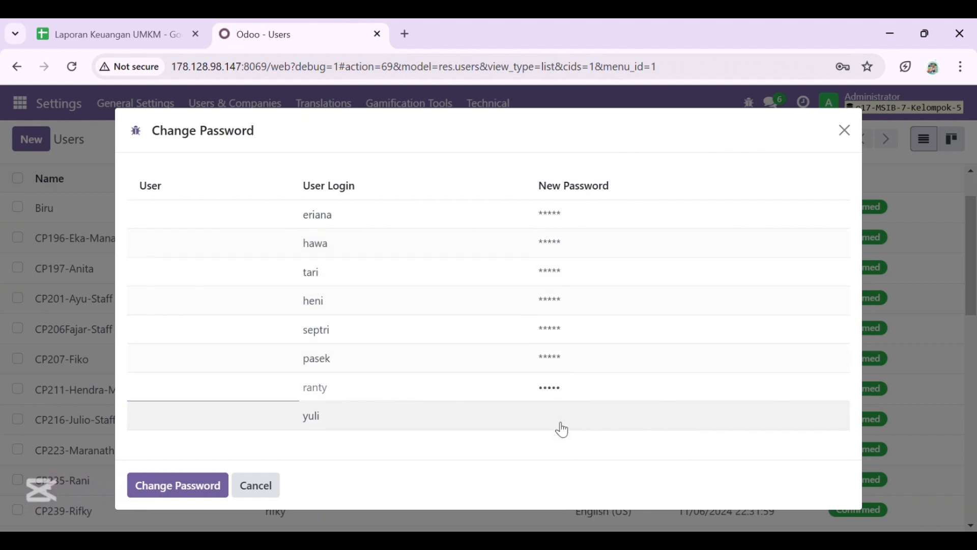
left_click(562, 423)
left_click(203, 488)
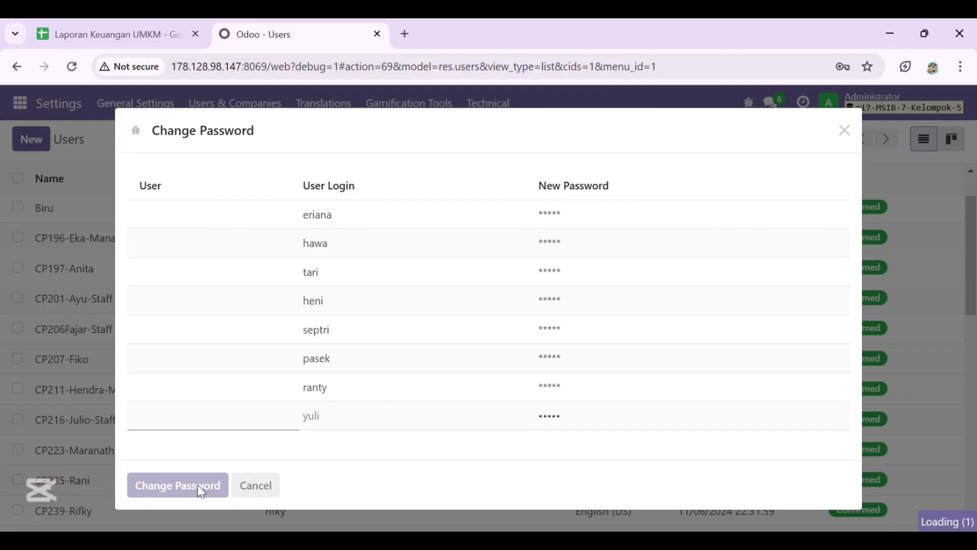
scroll(455, 417, "down", 7)
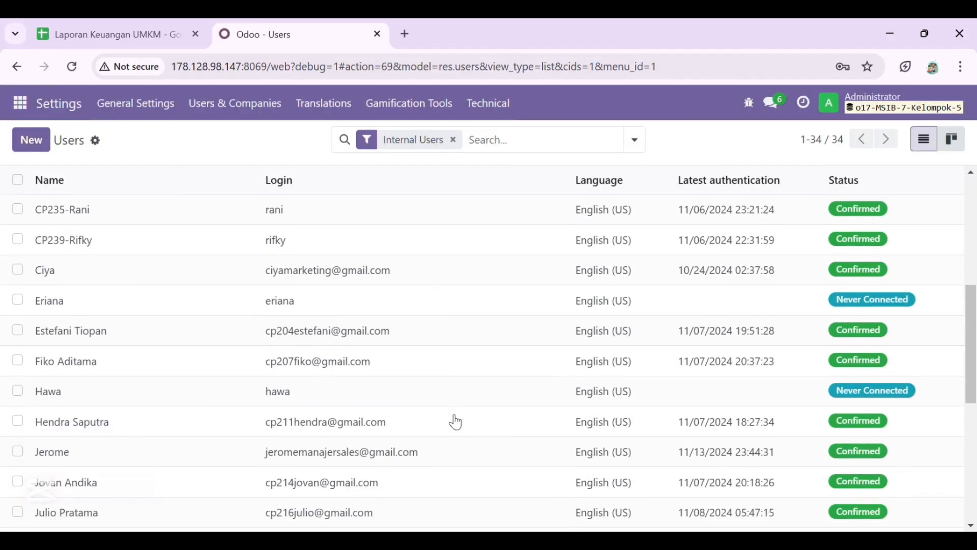
- Open Manufacturing > Configuration > Settings
scroll(456, 422, "down", 6)
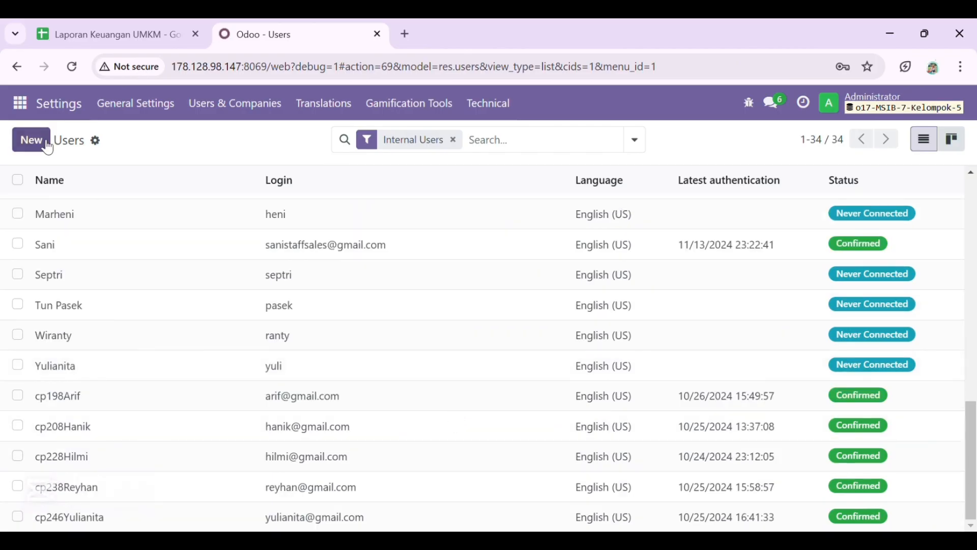
left_click(23, 106)
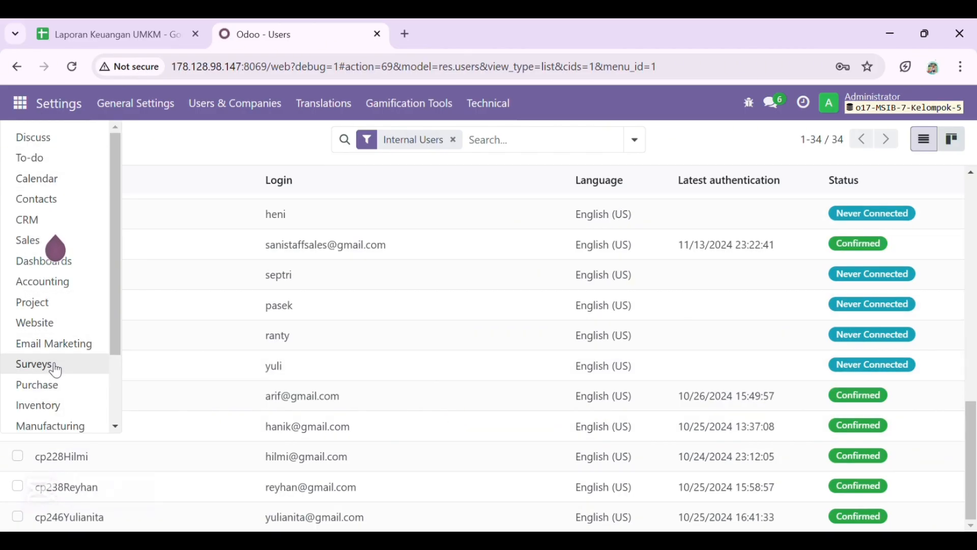
left_click(44, 426)
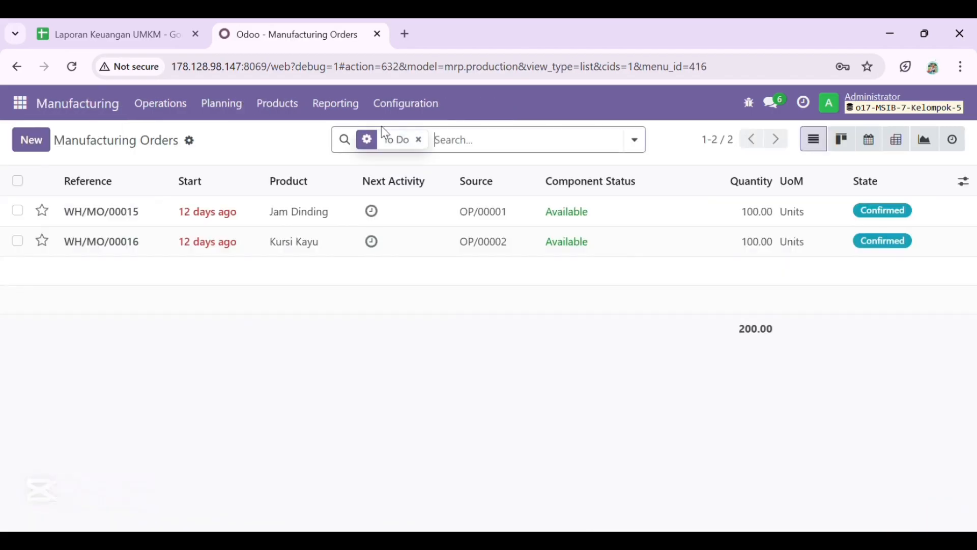
left_click(413, 96)
left_click(423, 134)
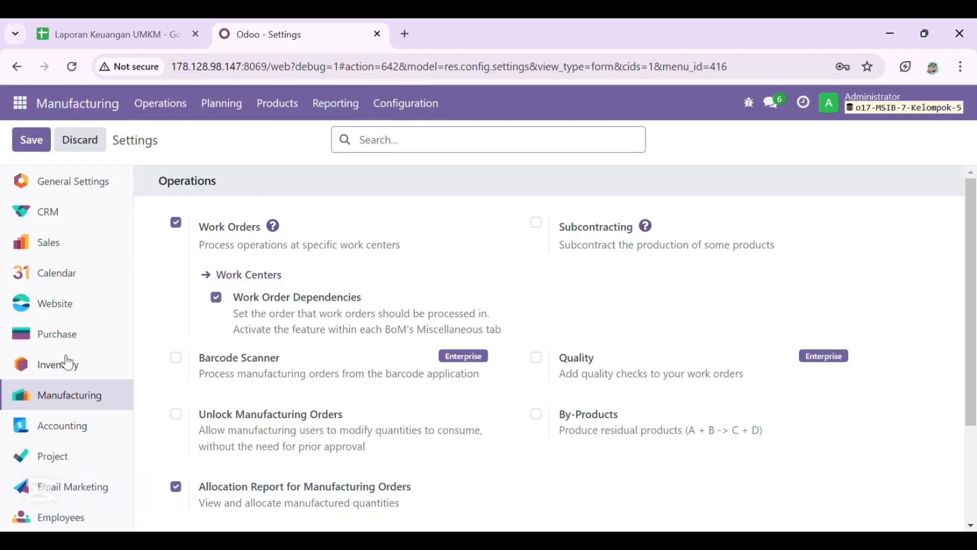
- Enable Work Orders and save the Manufacturing settings
left_click(179, 224)
scroll(336, 420, "down", 3)
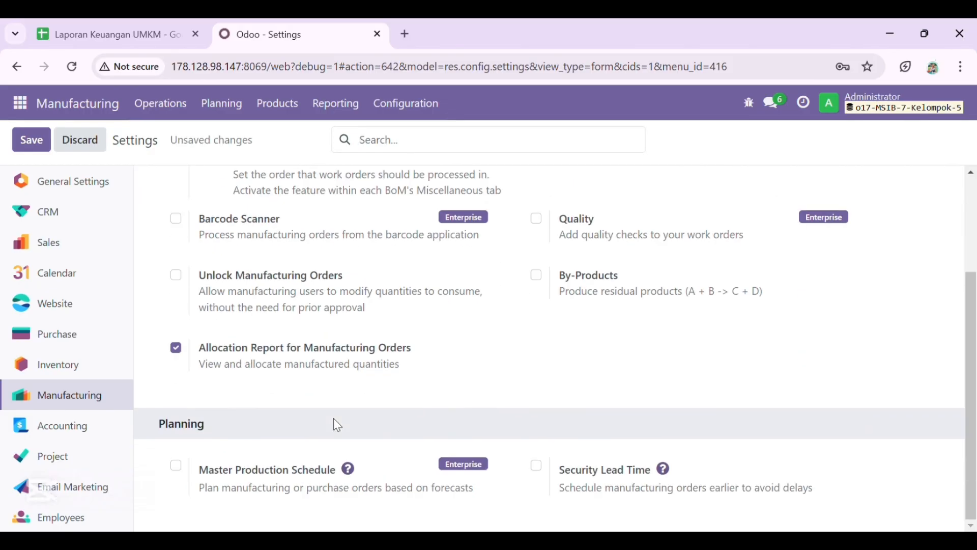
scroll(333, 417, "up", 3)
left_click(35, 141)
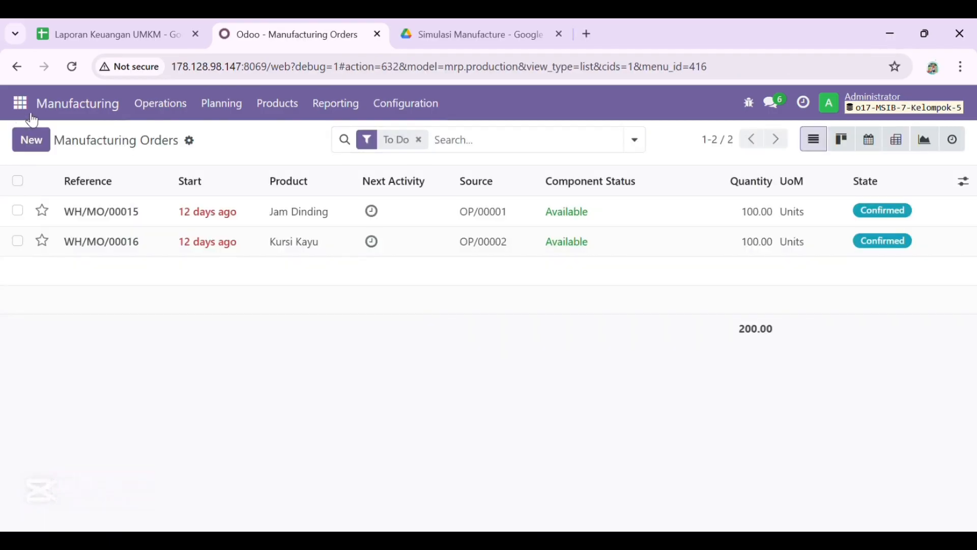
- In Discuss, create a channel named 'Kelompok Manufacture'
left_click(30, 116)
left_click(64, 142)
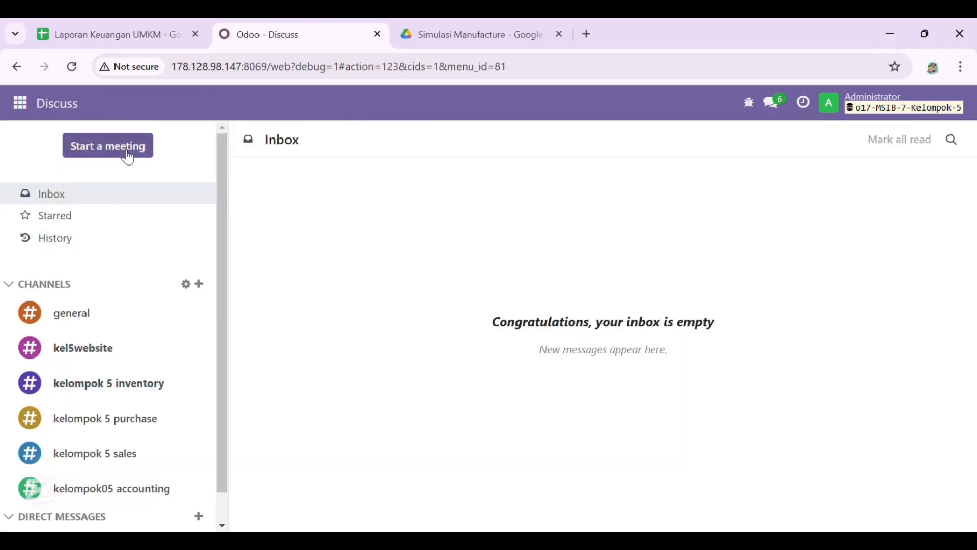
left_click(207, 286)
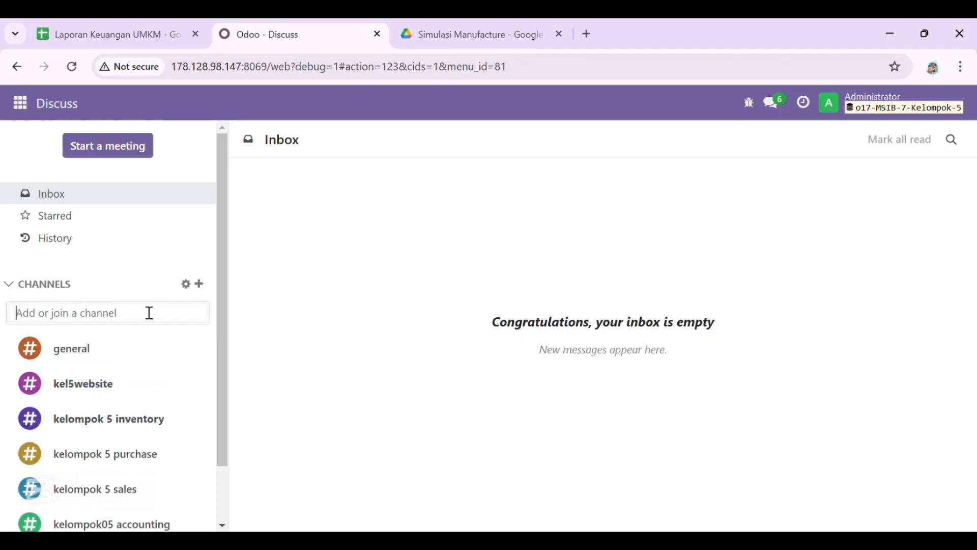
type("Kelompok Manua")
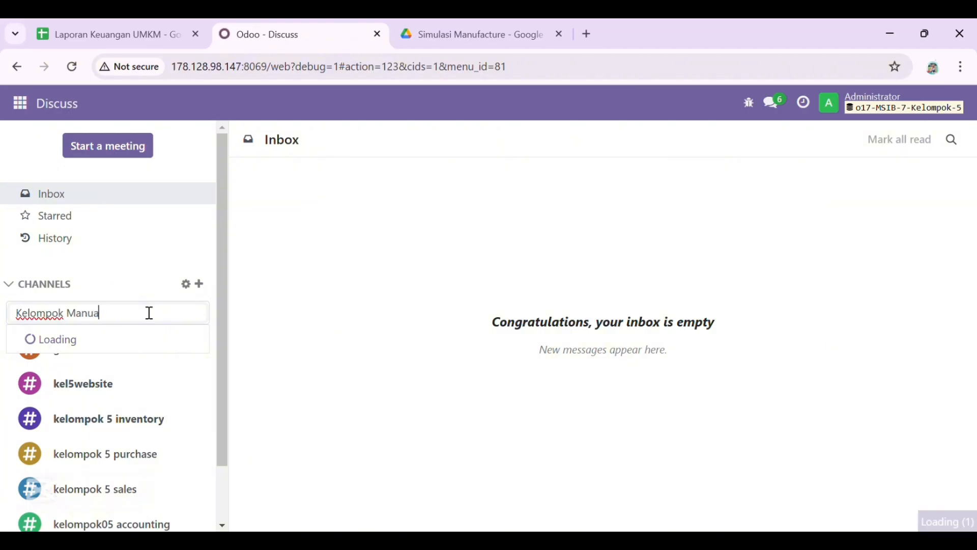
key("BackSpace")
type("facture")
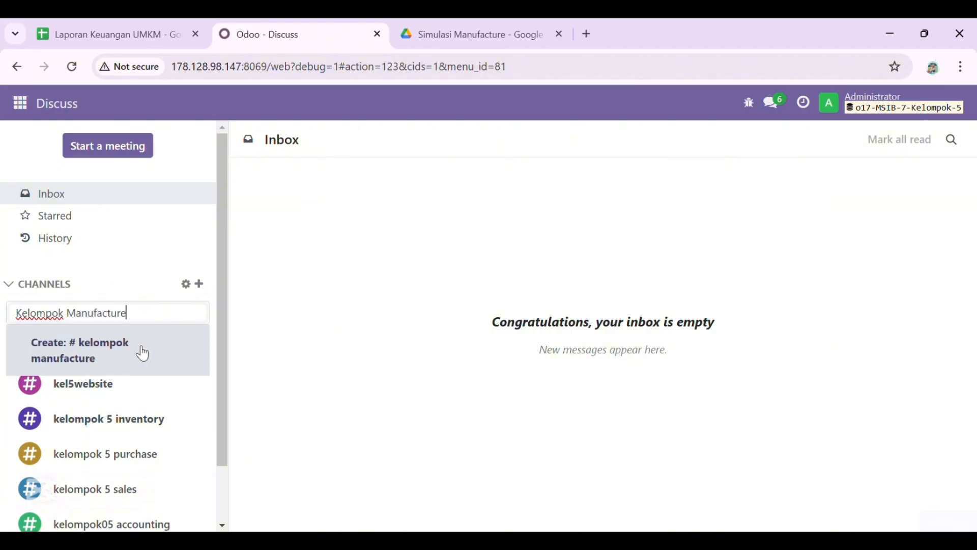
left_click(118, 357)
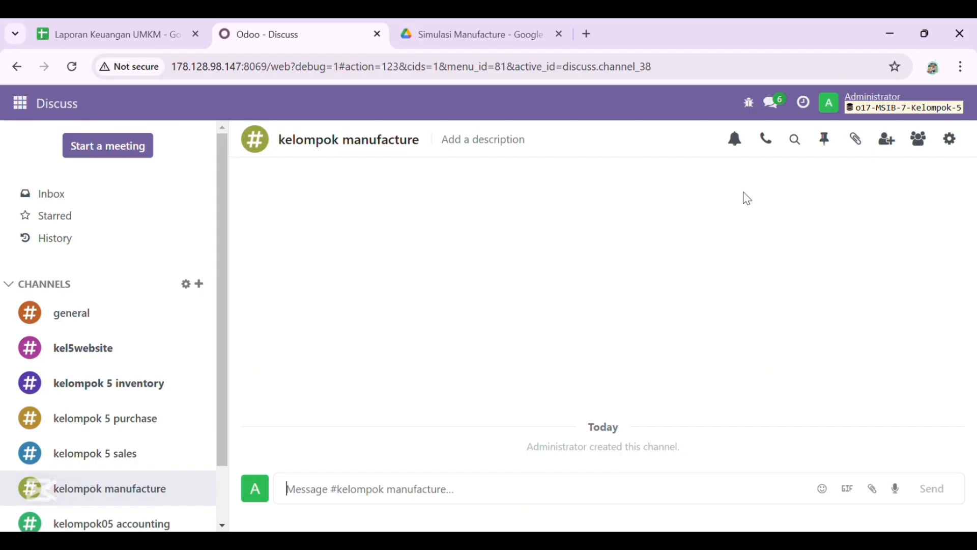
- Invite five team members to the Kelompok Manufacture channel
left_click(888, 139)
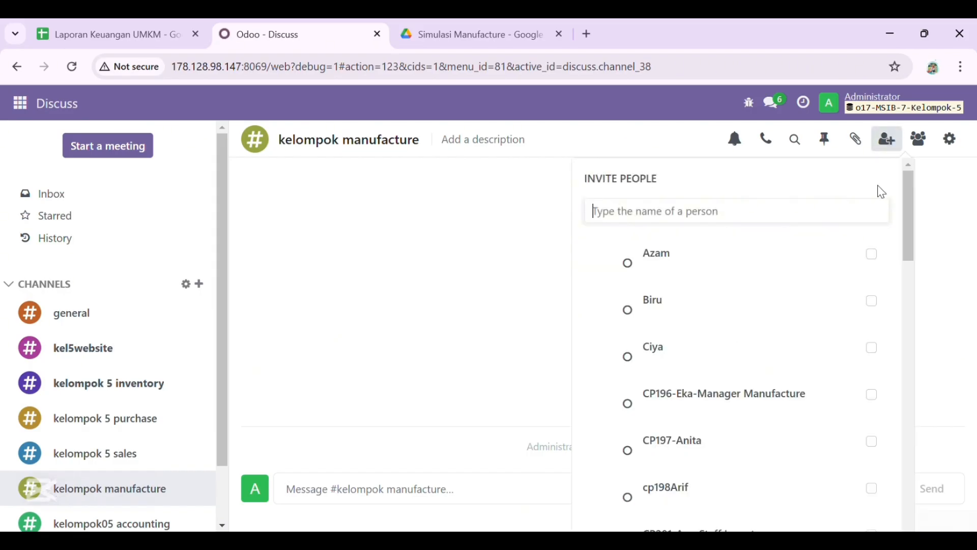
scroll(731, 359, "down", 5)
scroll(732, 360, "down", 6)
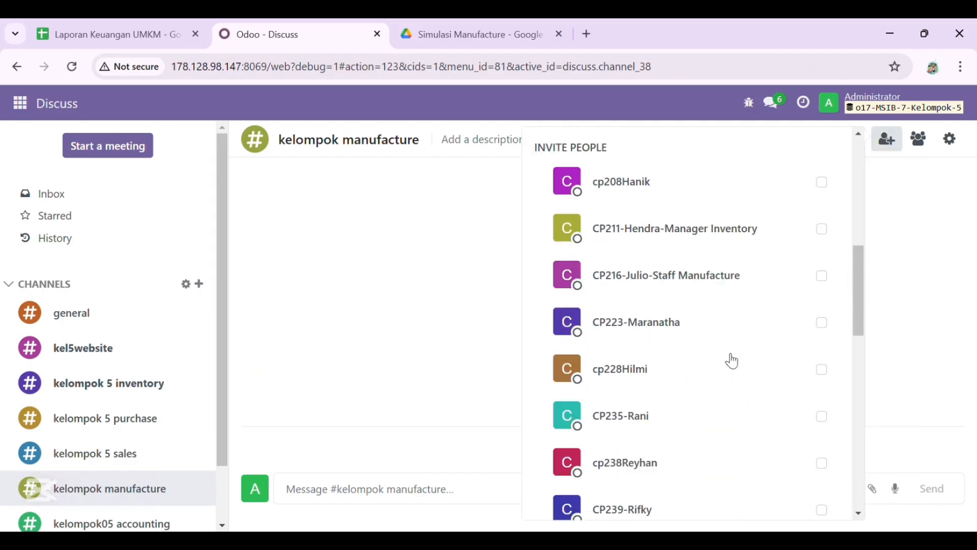
left_click(832, 337)
scroll(700, 387, "down", 2)
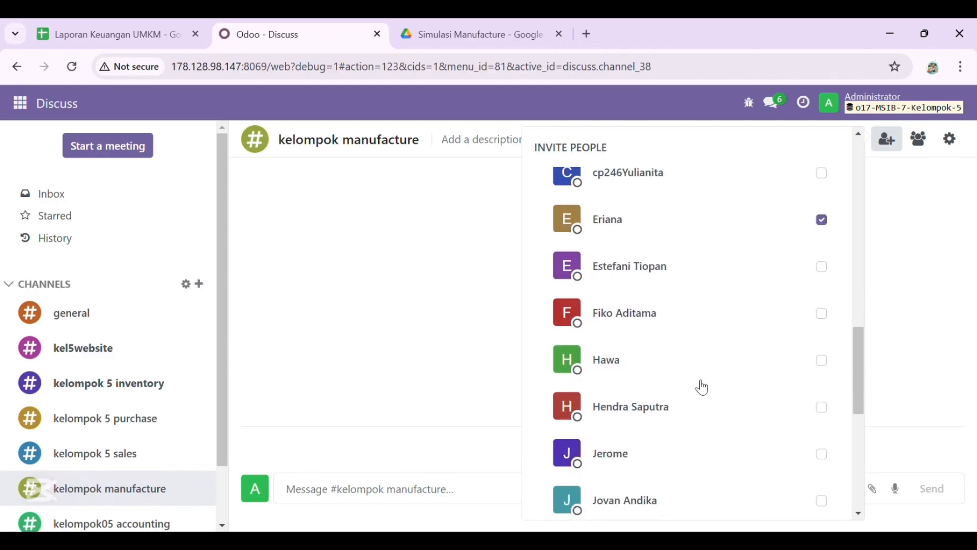
left_click(821, 359)
scroll(738, 353, "down", 5)
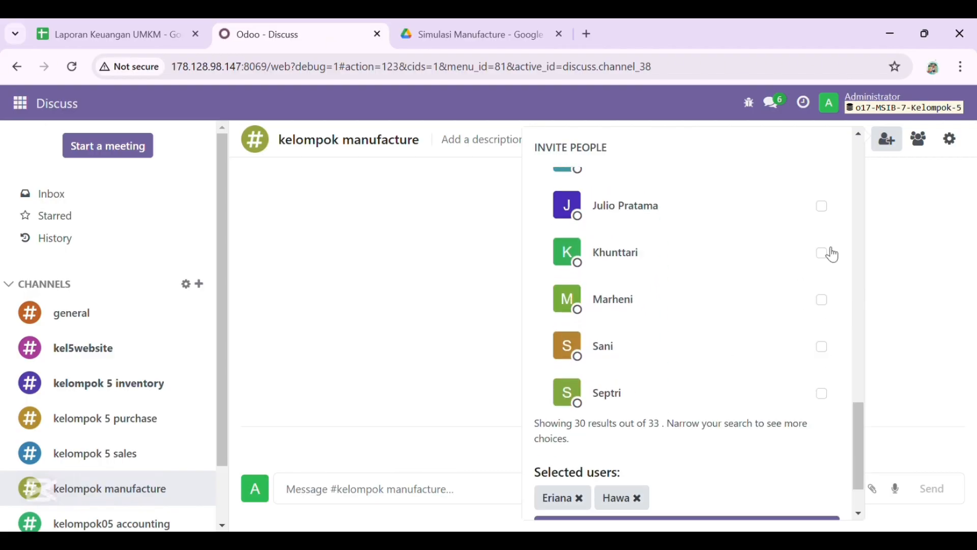
left_click(824, 254)
left_click(824, 301)
scroll(779, 397, "down", 1)
left_click(821, 345)
left_click(759, 507)
- Invite three more members to the channel
left_click(822, 309)
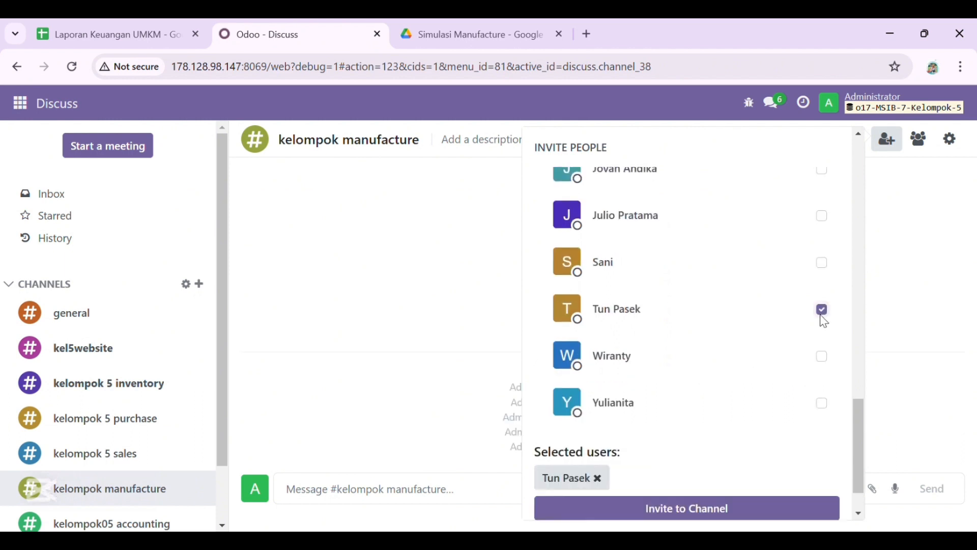
left_click(822, 356)
left_click(822, 402)
left_click(780, 505)
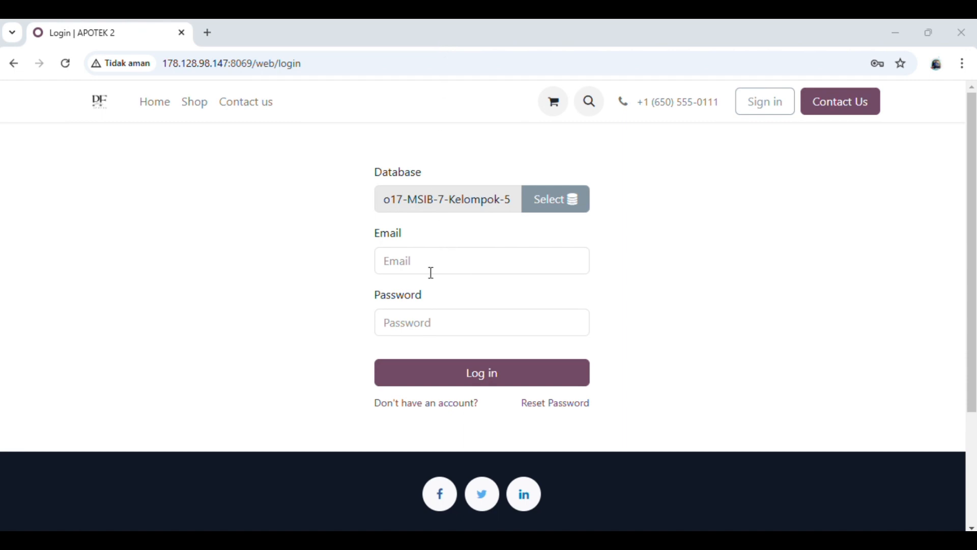
- Sign in as another user using a saved login
left_click(430, 257)
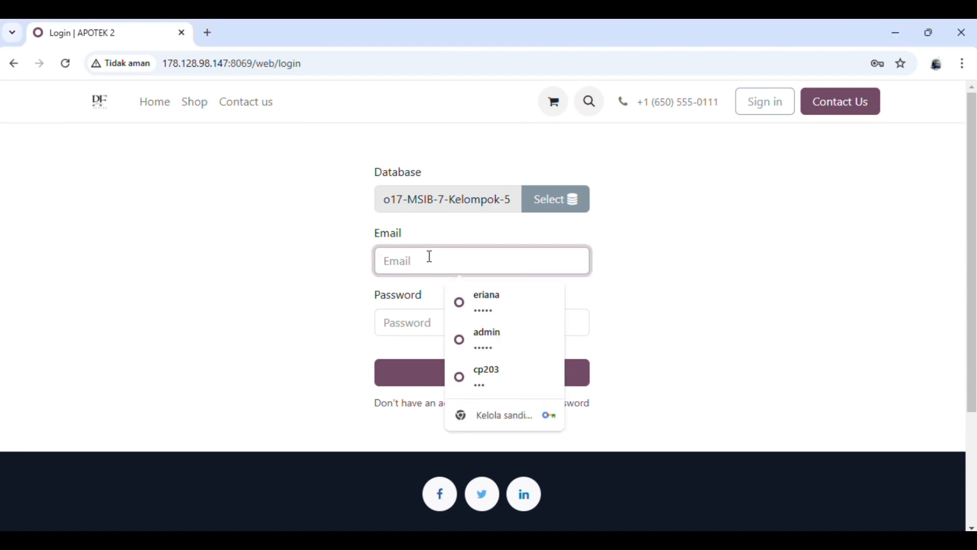
left_click(488, 303)
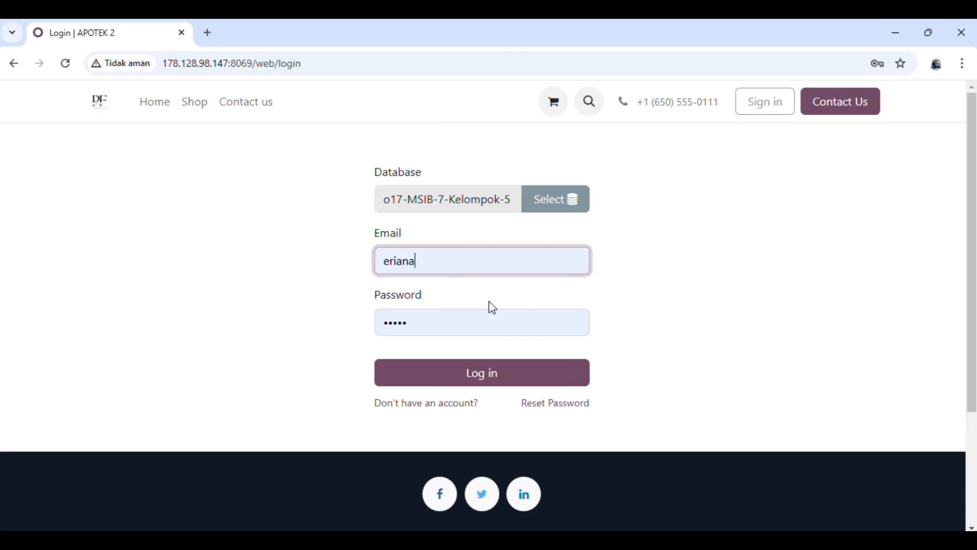
left_click(447, 382)
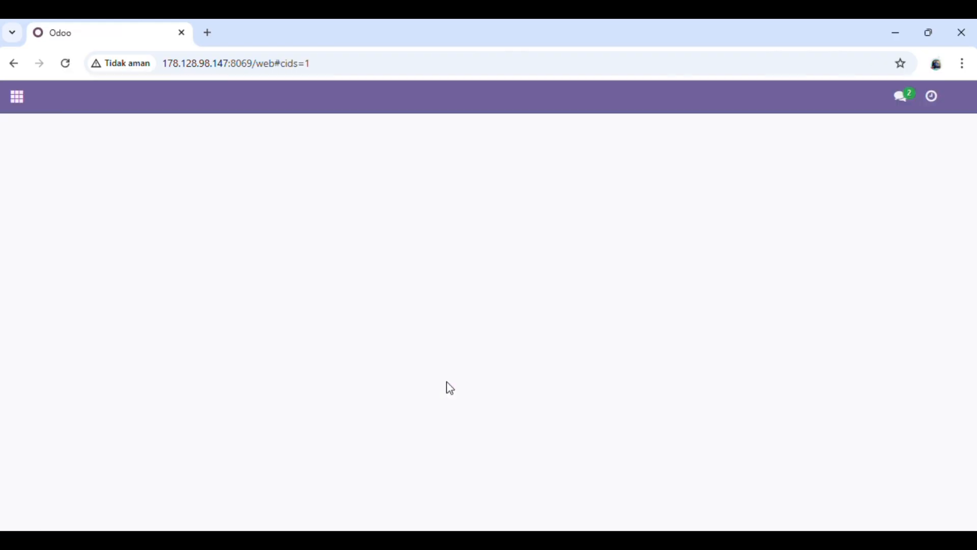
- Open the Inventory app's Products catalogue
left_click(15, 100)
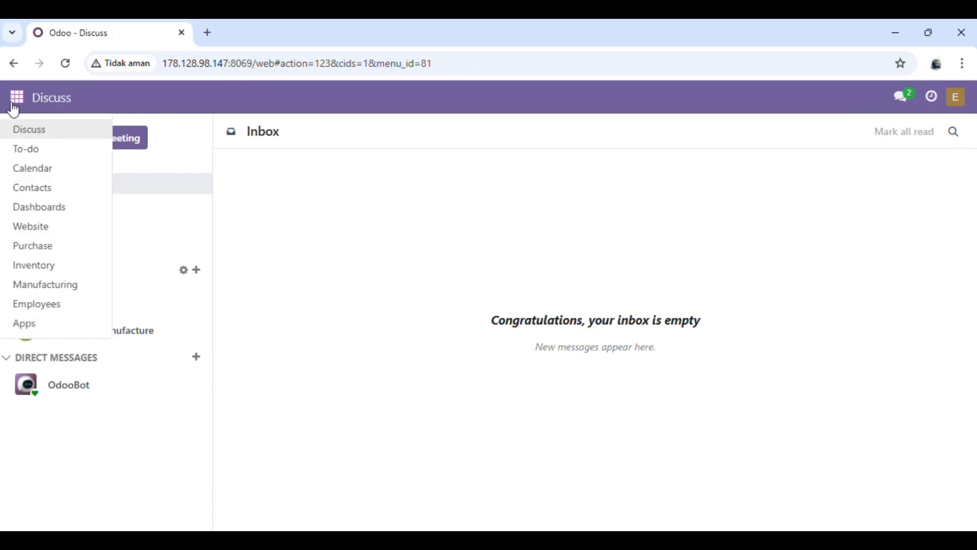
left_click(68, 265)
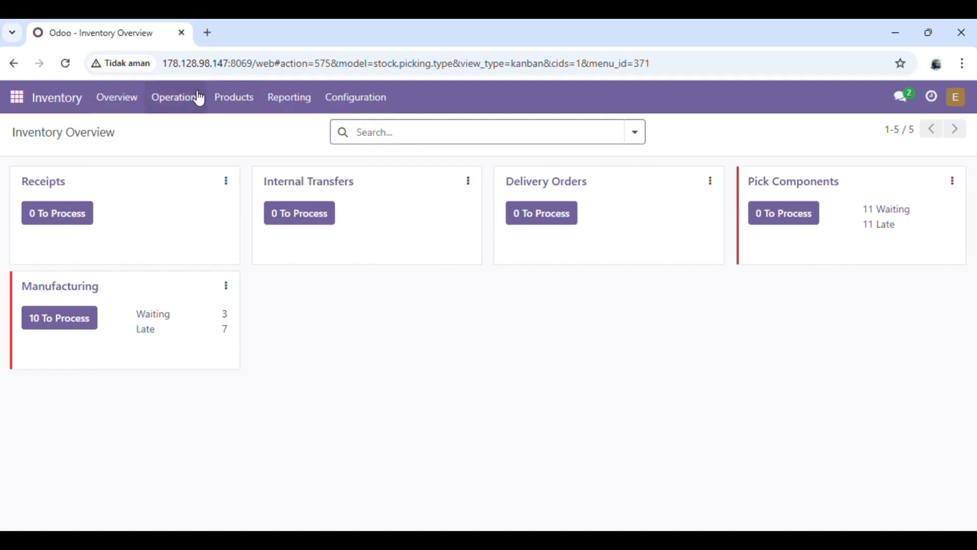
left_click(241, 95)
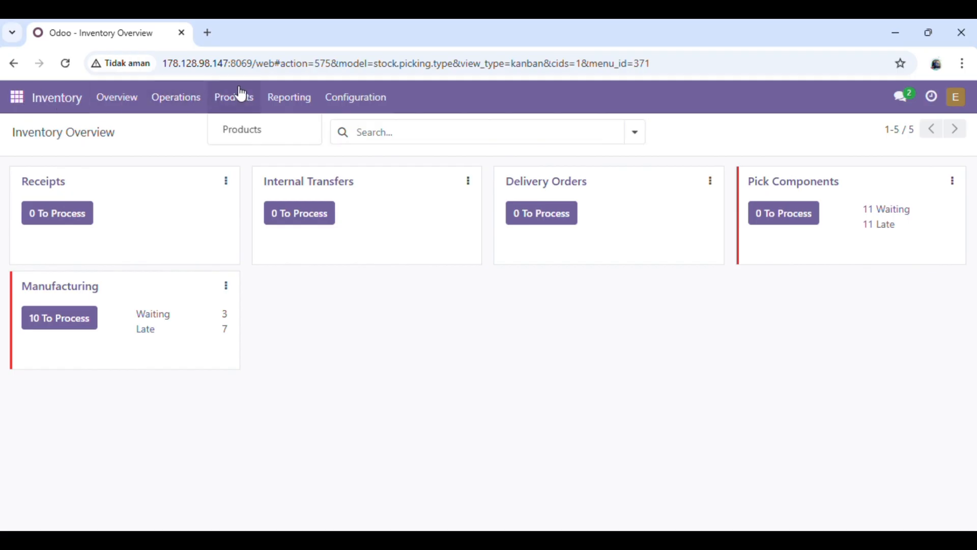
left_click(269, 138)
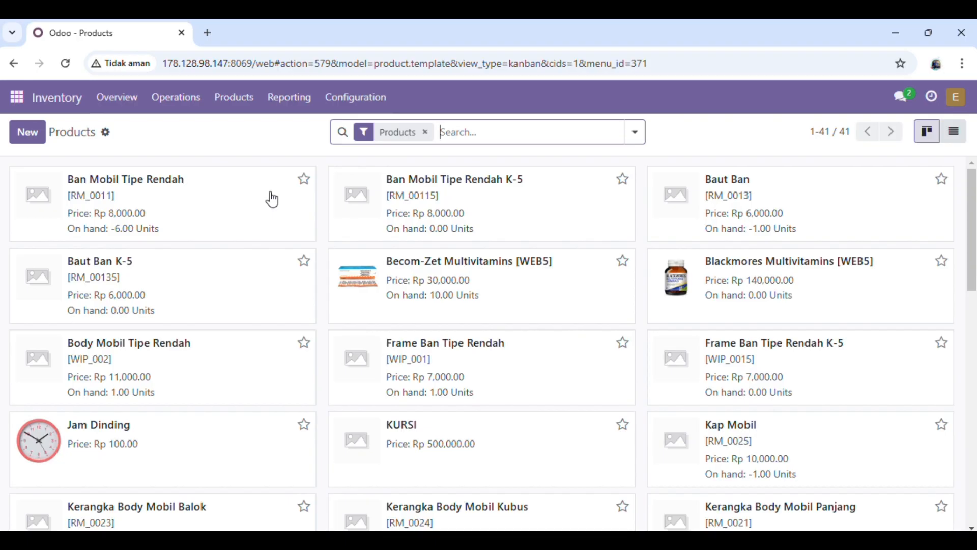
- Create a new product named 'Kerangka Body Mobil Panjang K - 5'
left_click(37, 135)
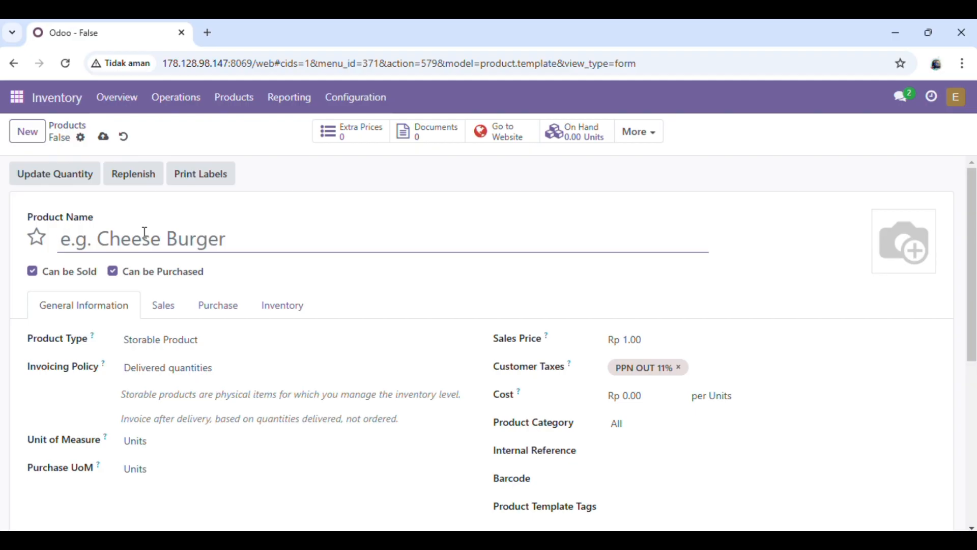
type("Kera")
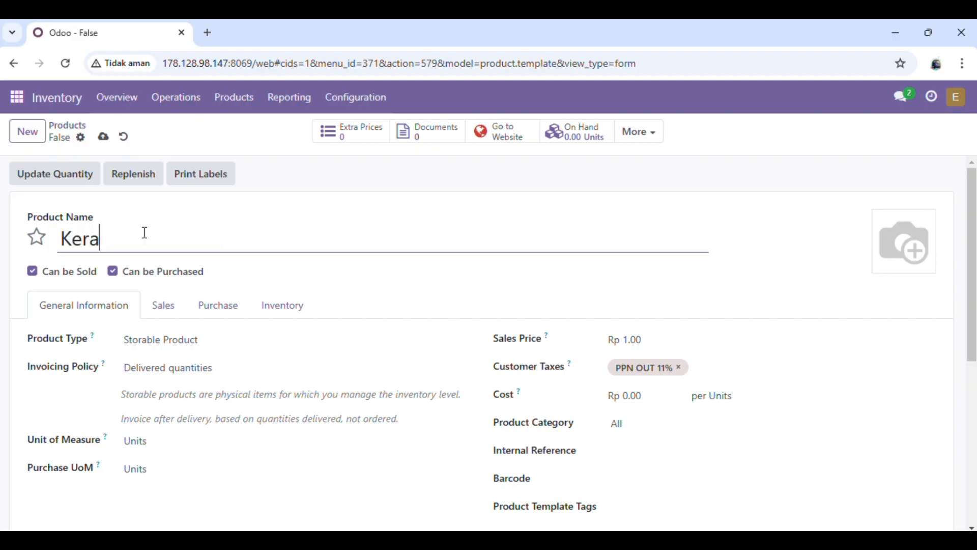
type("ngka Body")
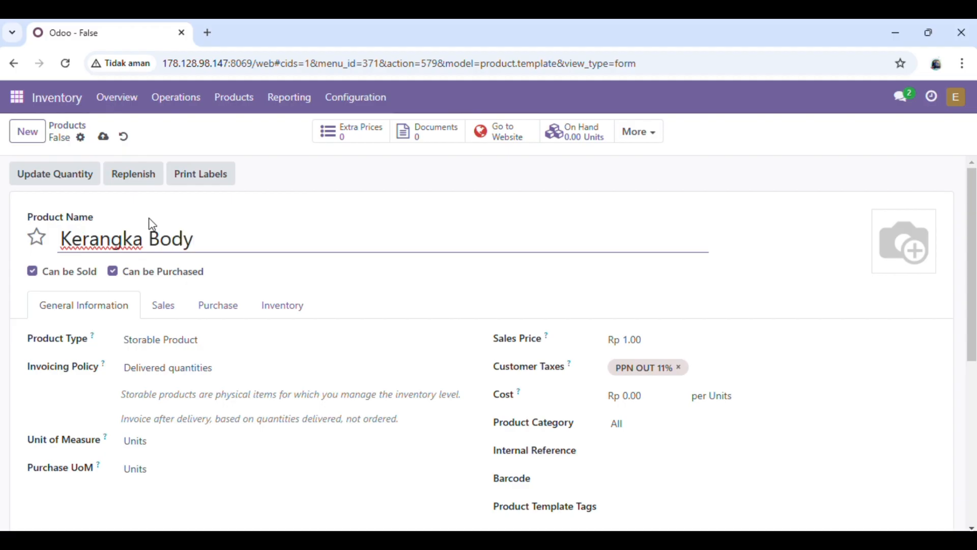
type(" Mobil")
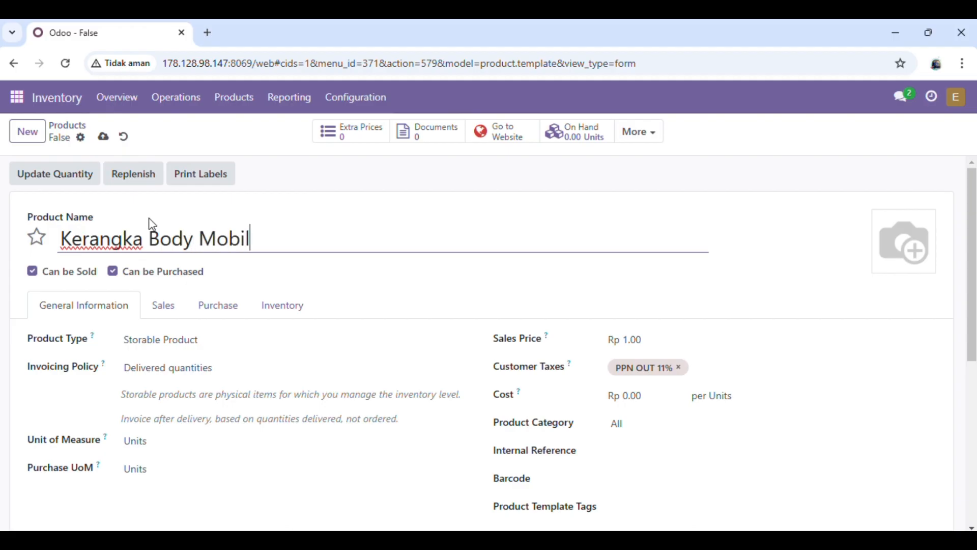
left_click(149, 219)
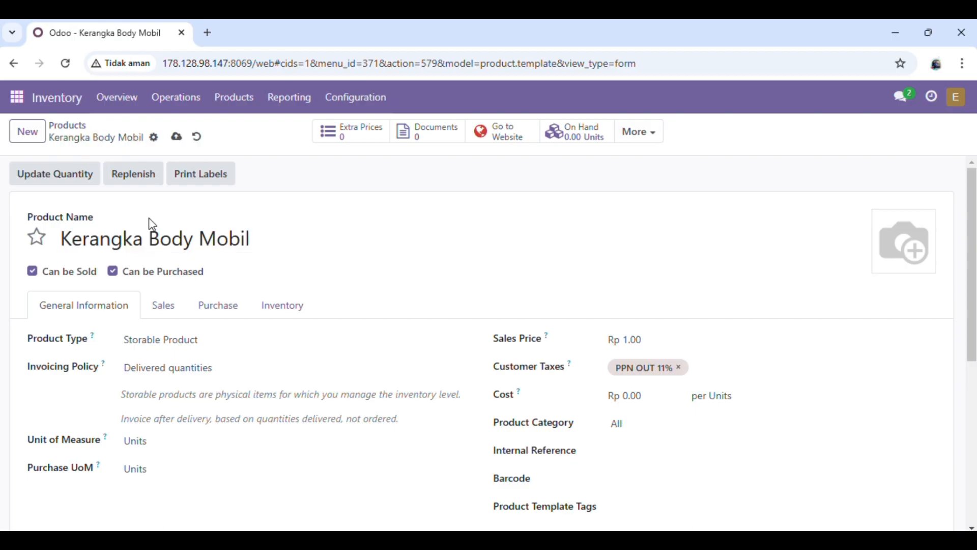
scroll(151, 224, "down", 5)
scroll(152, 224, "up", 6)
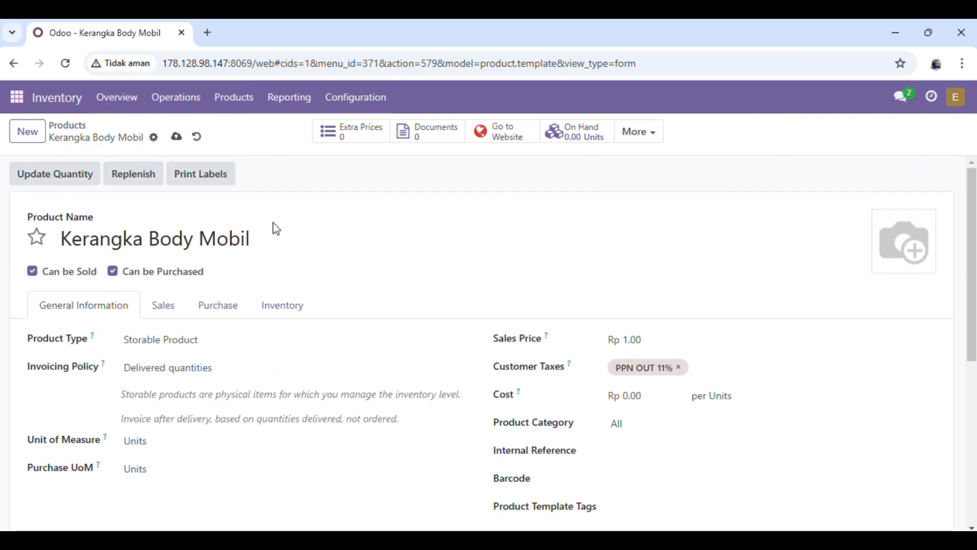
left_click(287, 235)
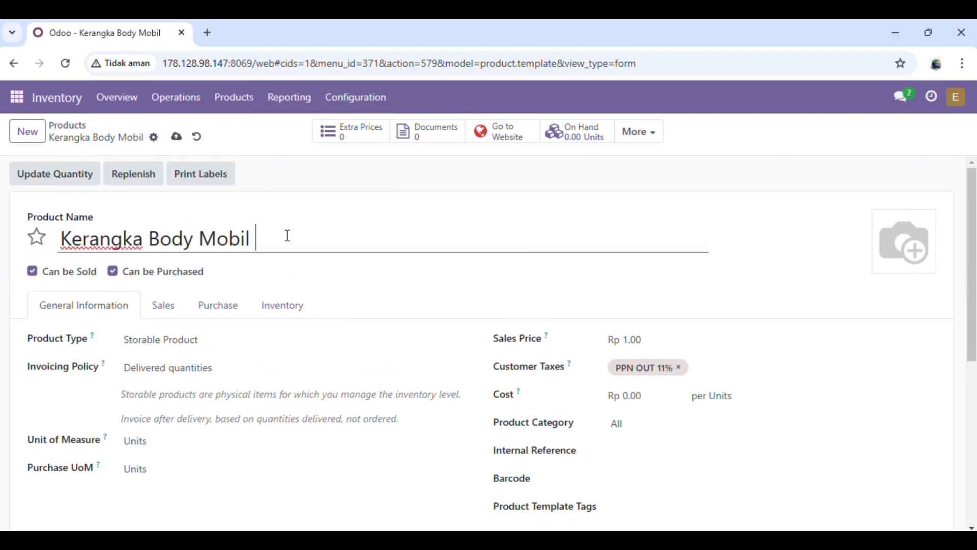
type("Panjang K -")
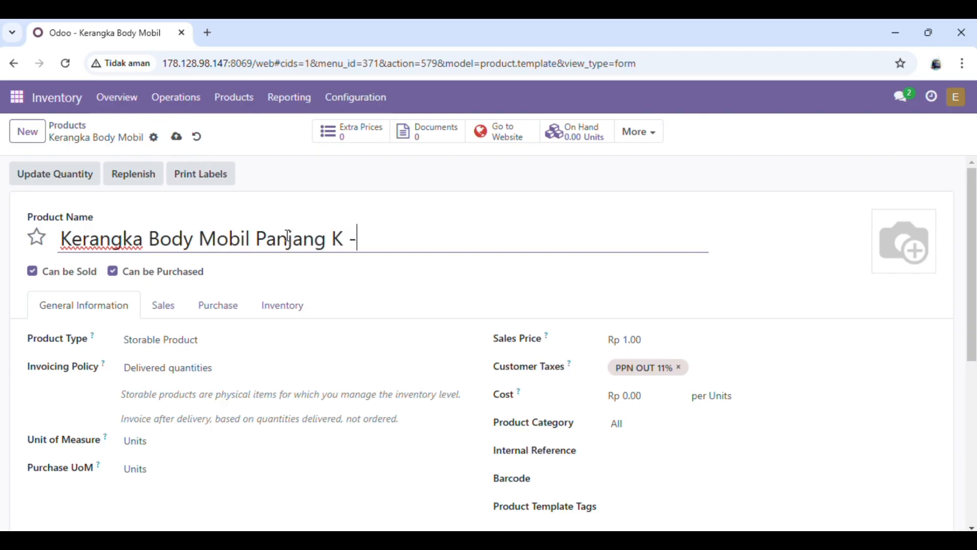
type(" 5")
scroll(340, 356, "down", 2)
scroll(340, 356, "up", 1)
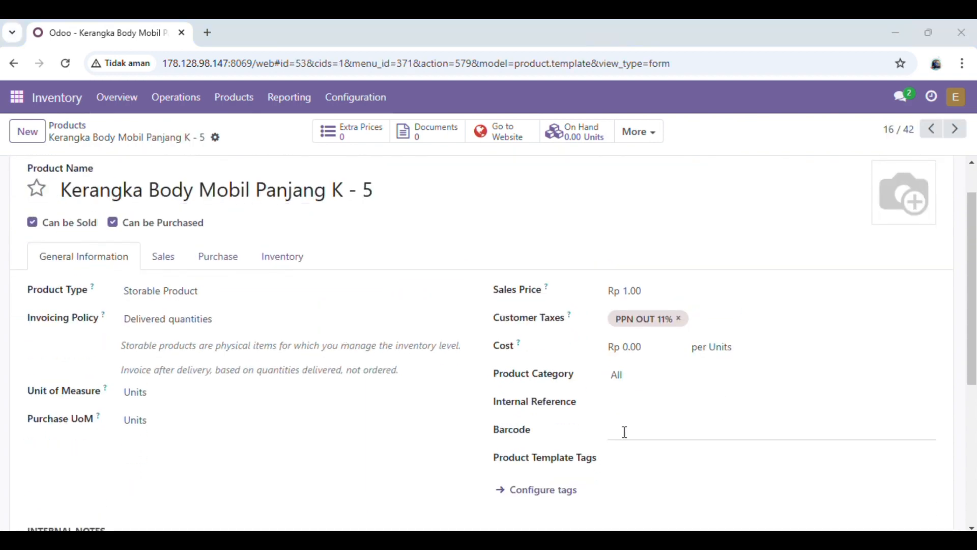
- Set barcode and internal reference [RM_00215], check inventory settings, and save the product
left_click(624, 432)
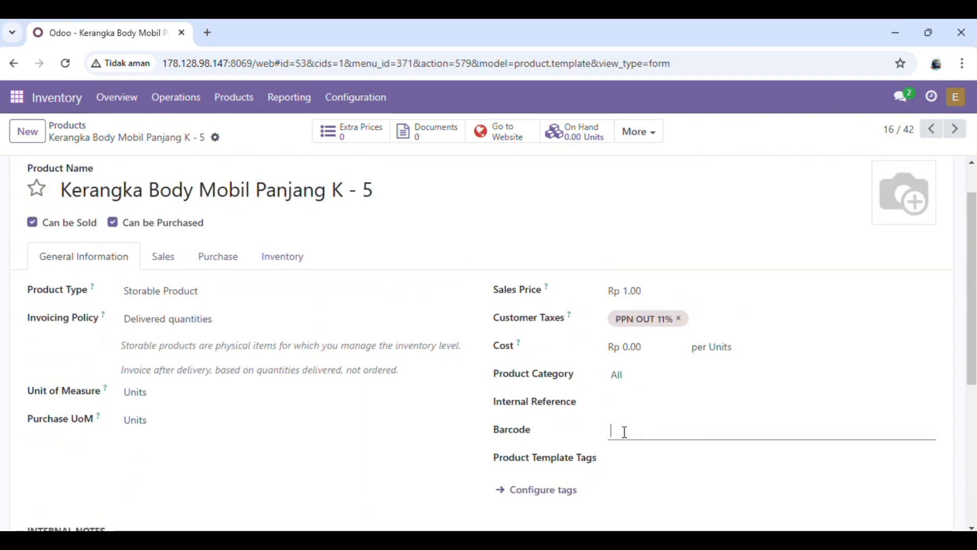
type("[RM_002")
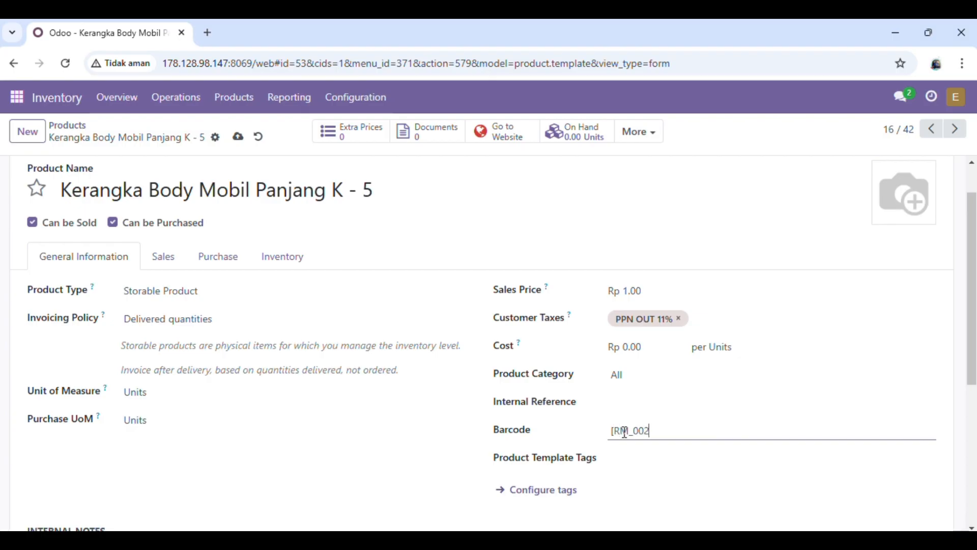
type("15]")
left_click(616, 406)
type("[")
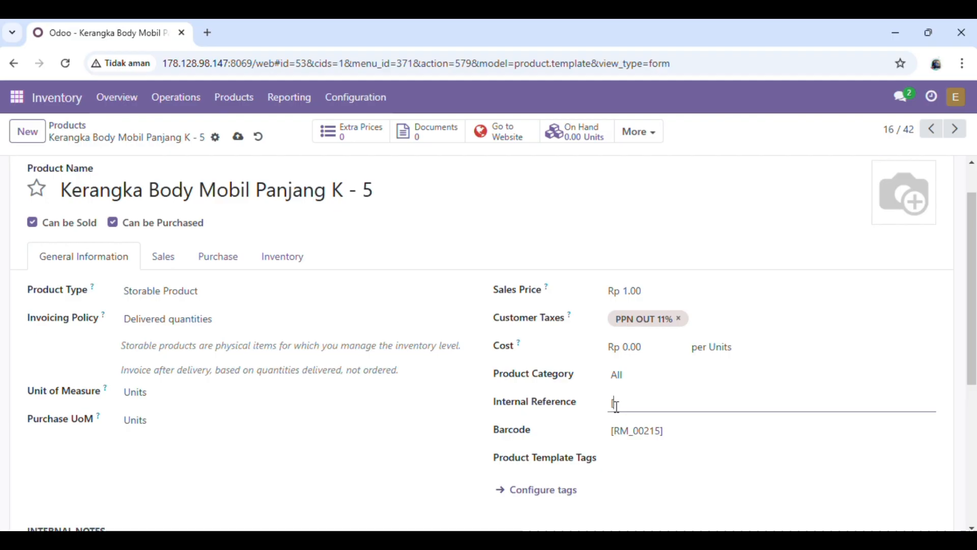
type("RM_00215")
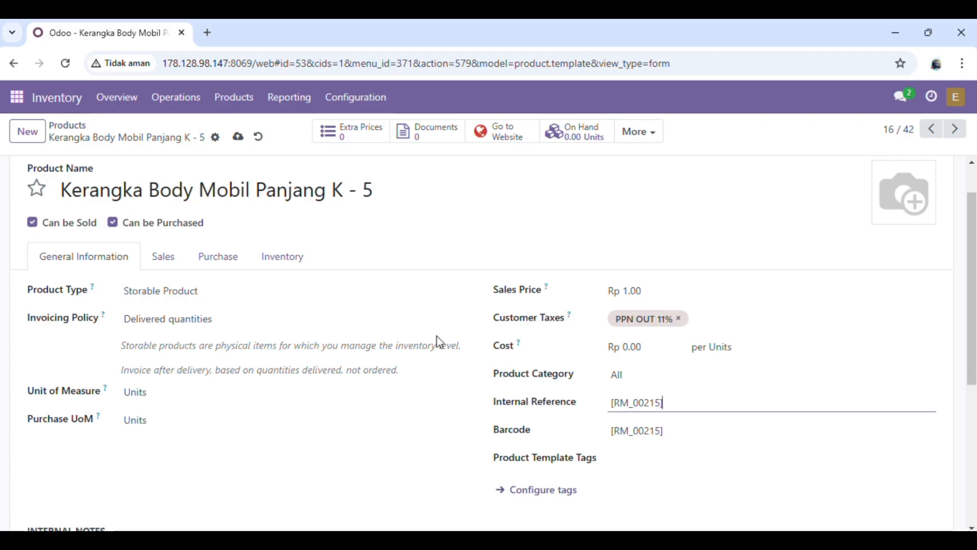
left_click(280, 263)
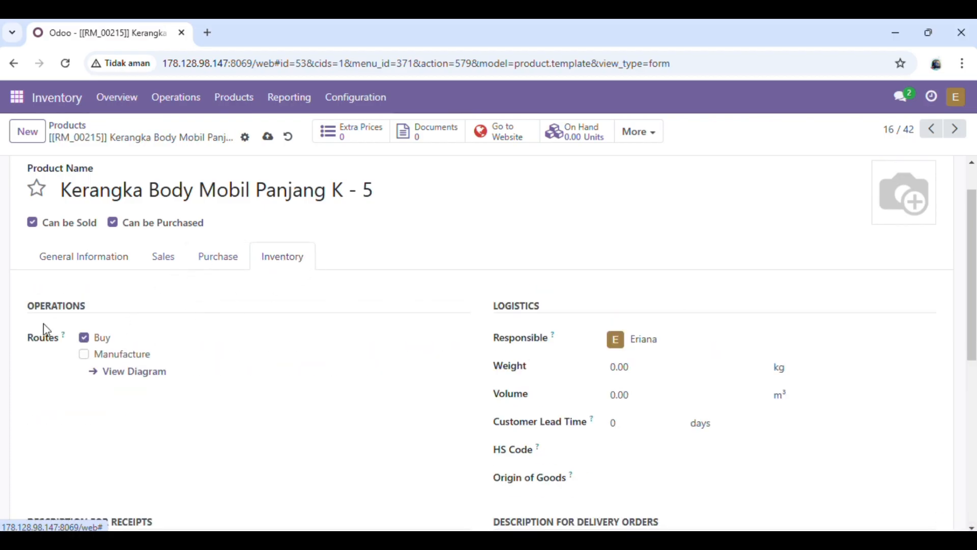
left_click(263, 138)
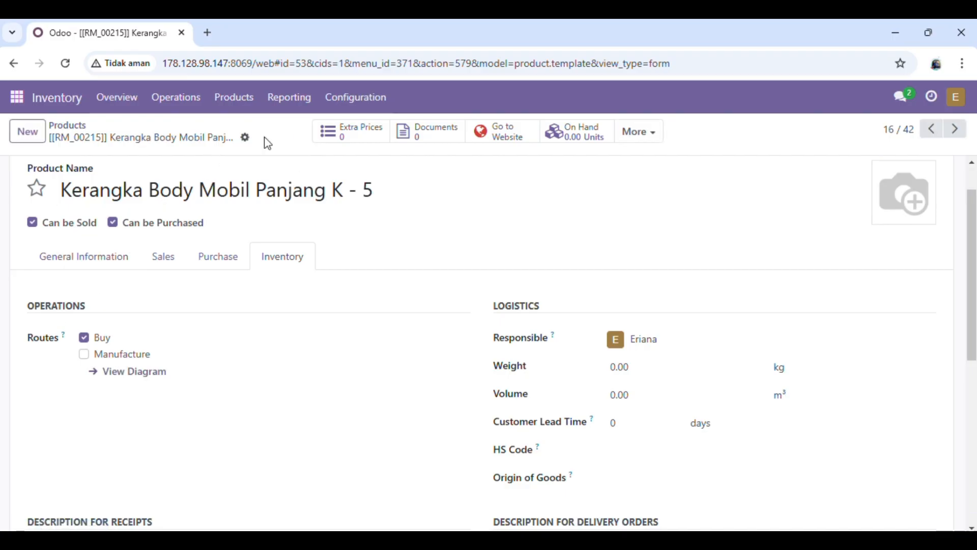
left_click(80, 132)
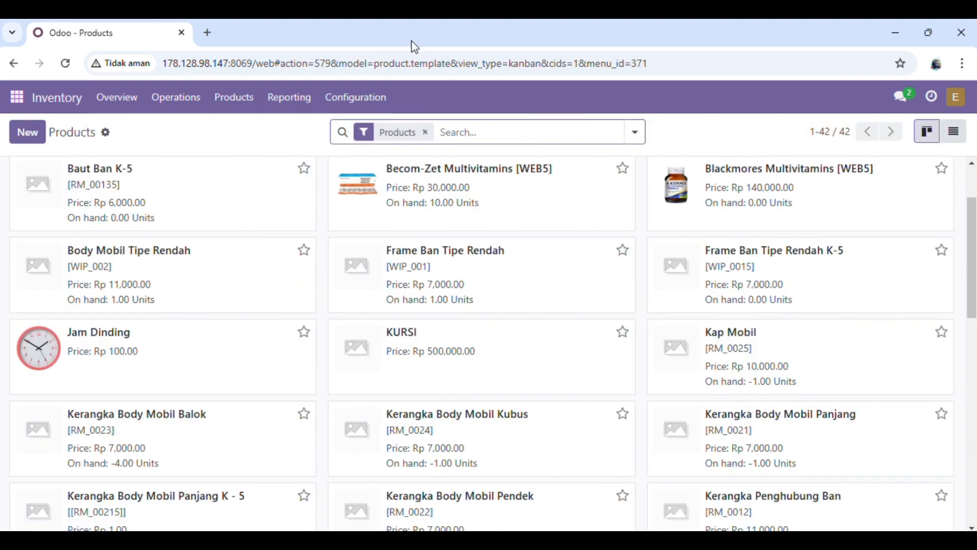
- Create product 'Kerangka Body Mobil Pendek K - 5' with barcode and internal reference RM_00225
left_click(27, 132)
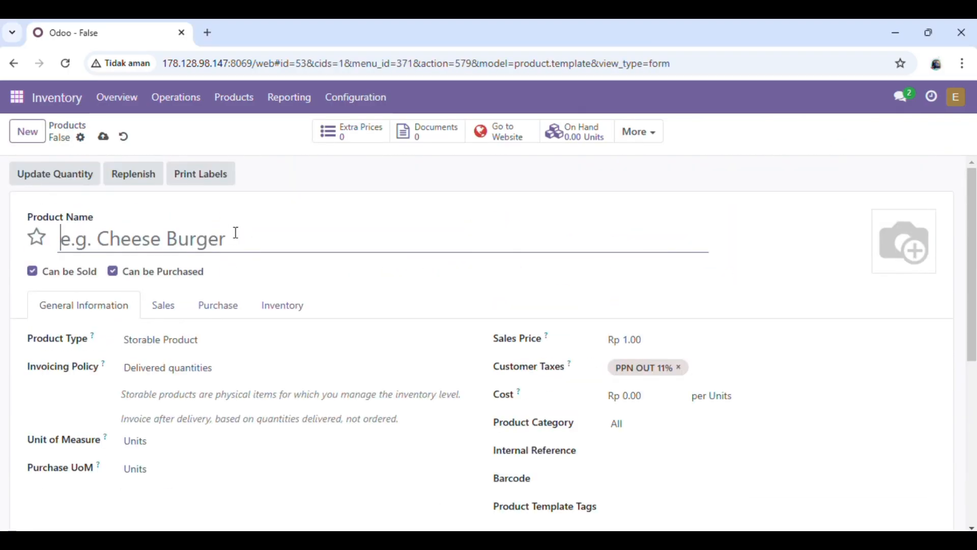
type("Kera")
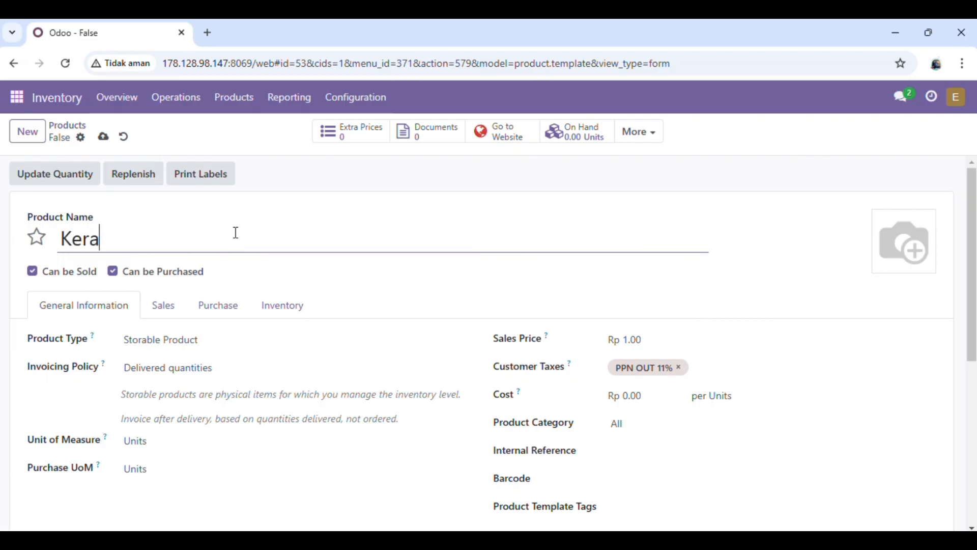
type("ngka ")
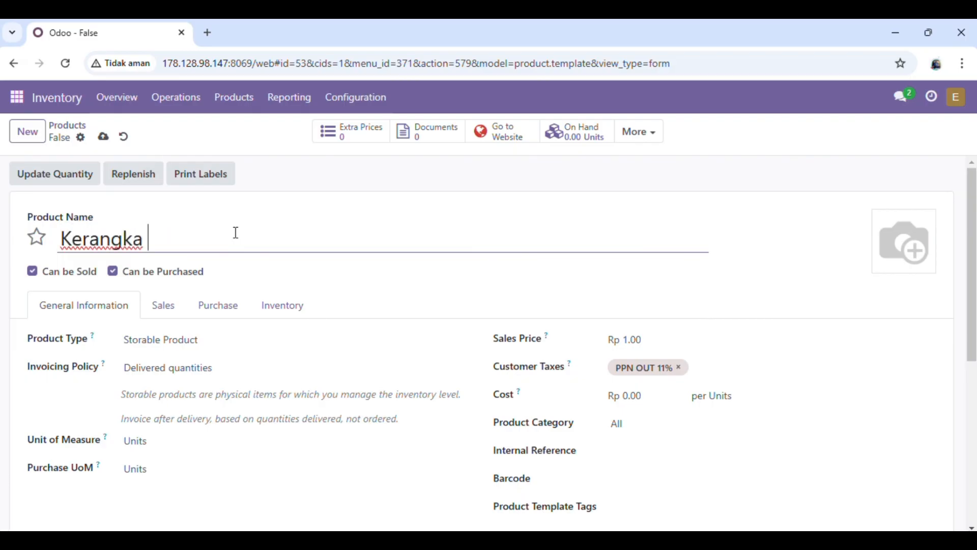
type("Body Mobil P")
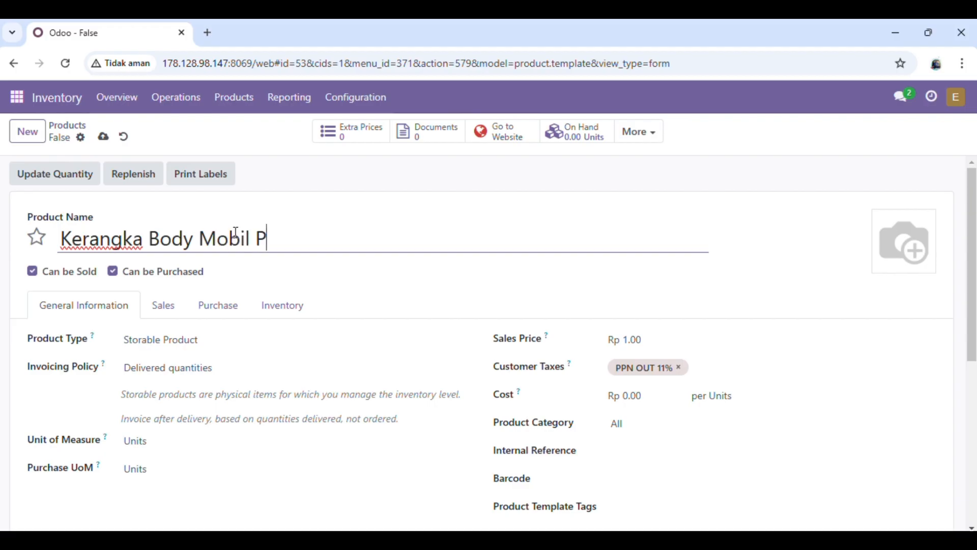
type("endek")
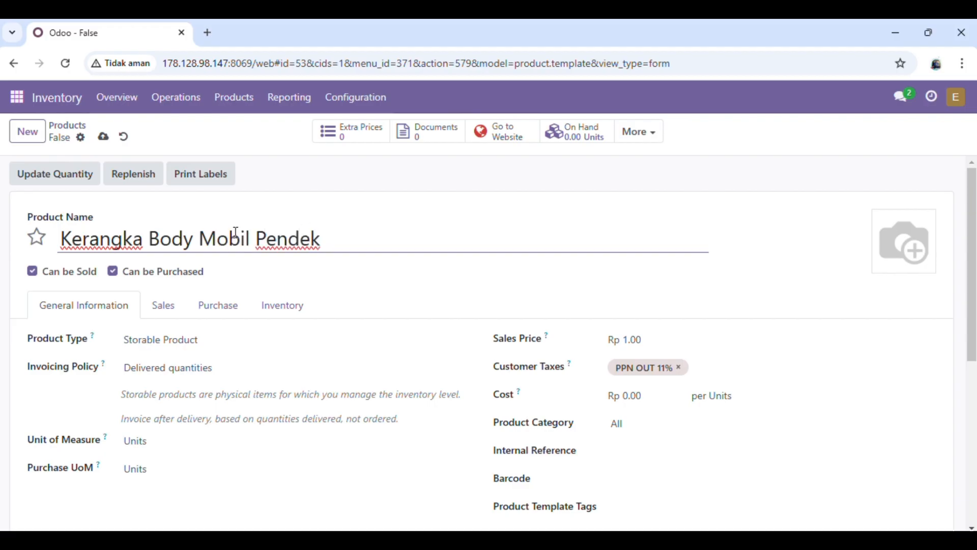
type(" K - 5")
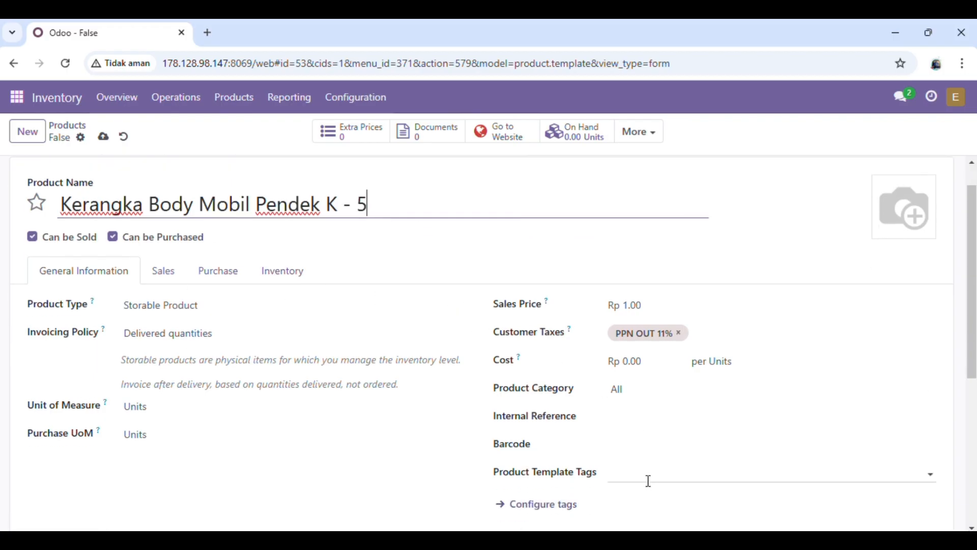
left_click(637, 449)
type("RM_00225")
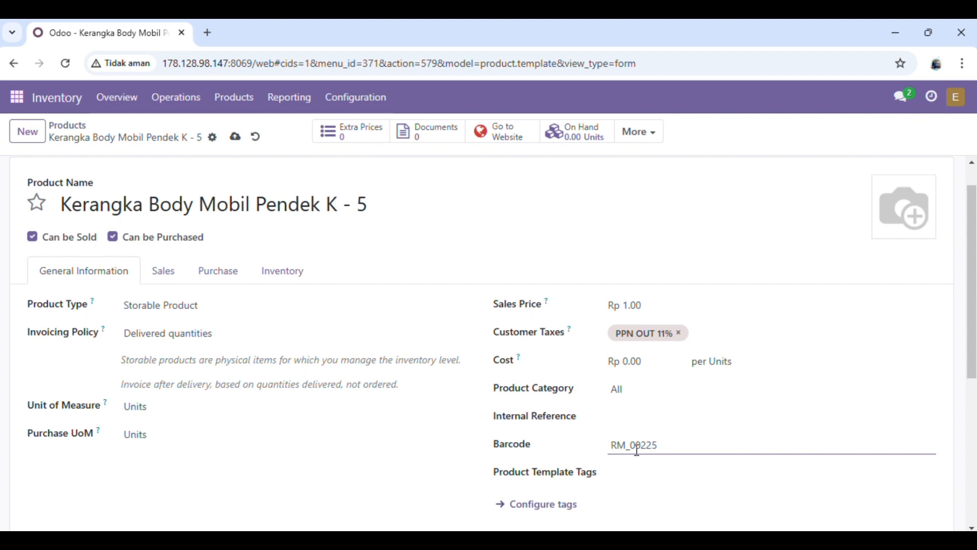
left_click(627, 423)
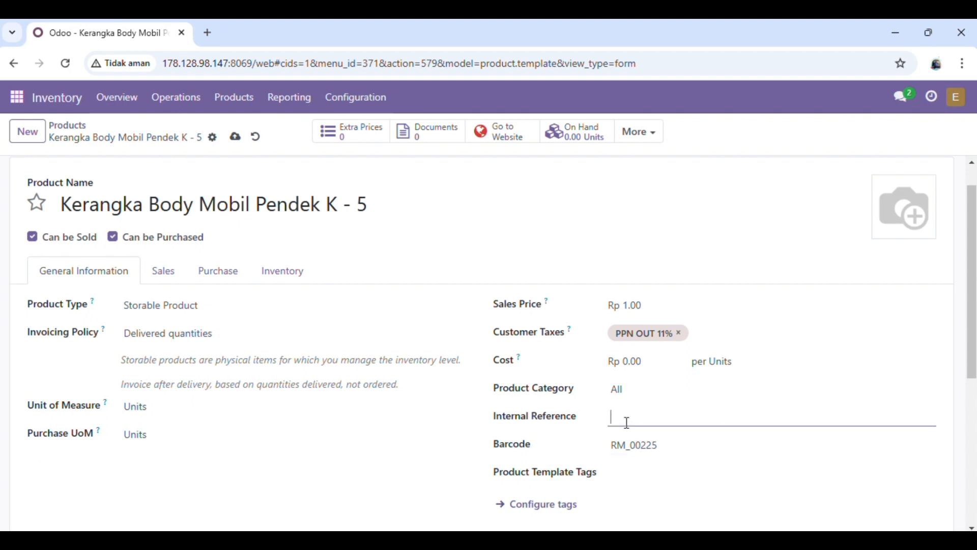
type("RM_00225")
- Give the product the Buy route in its Inventory settings and save it
left_click(299, 277)
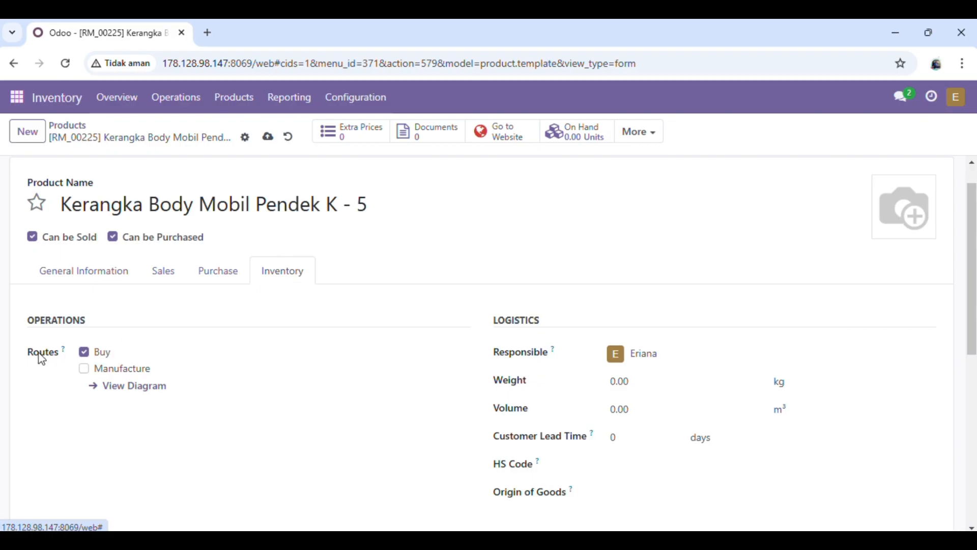
left_click(86, 358)
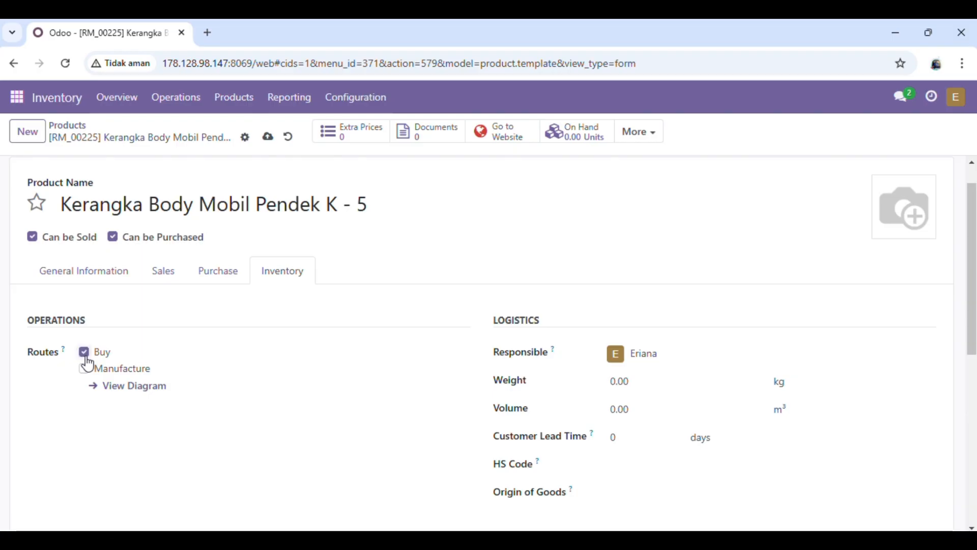
left_click(267, 137)
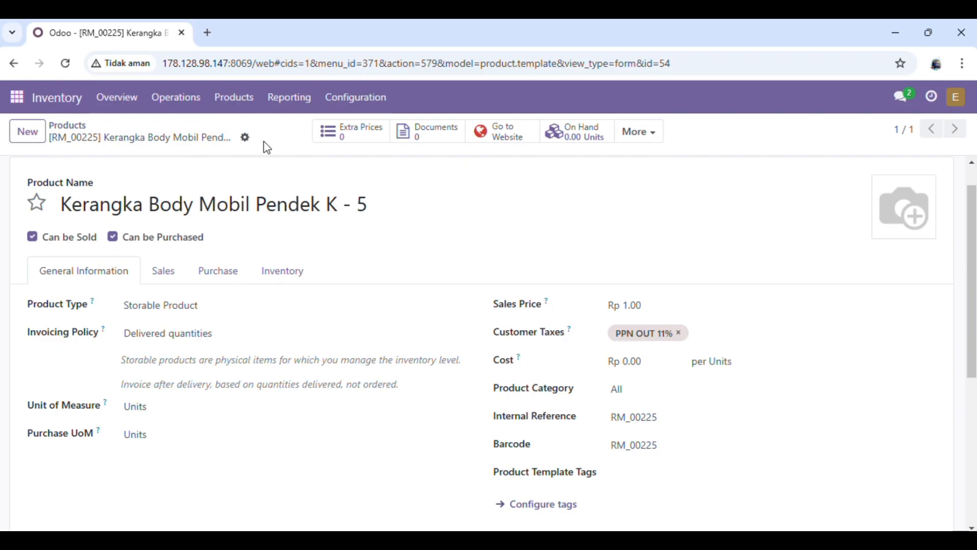
left_click(64, 133)
scroll(234, 272, "up", 5)
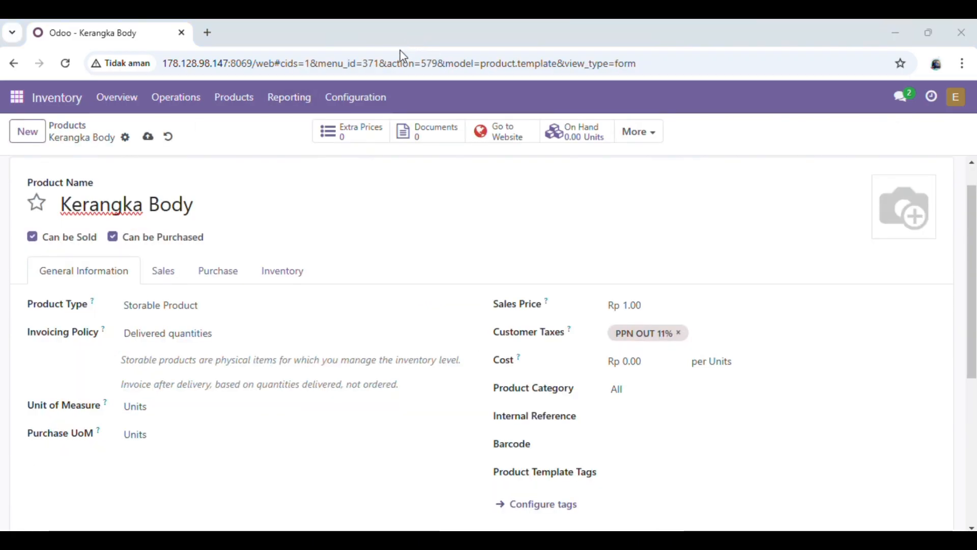
- Name the product 'Kerangka Body Mobil Balok', give it barcode and reference RM_00235 with the Buy route, and save
left_click(203, 212)
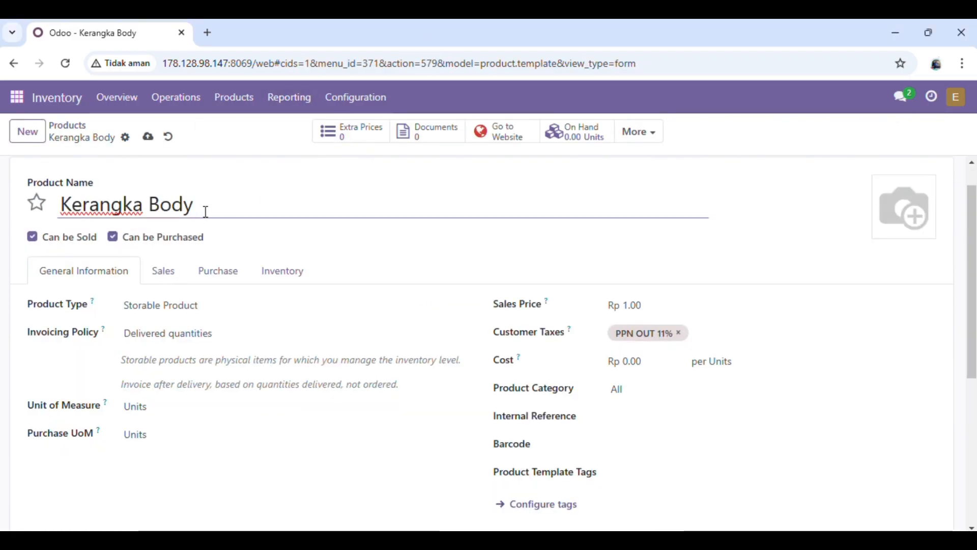
type("Mobil")
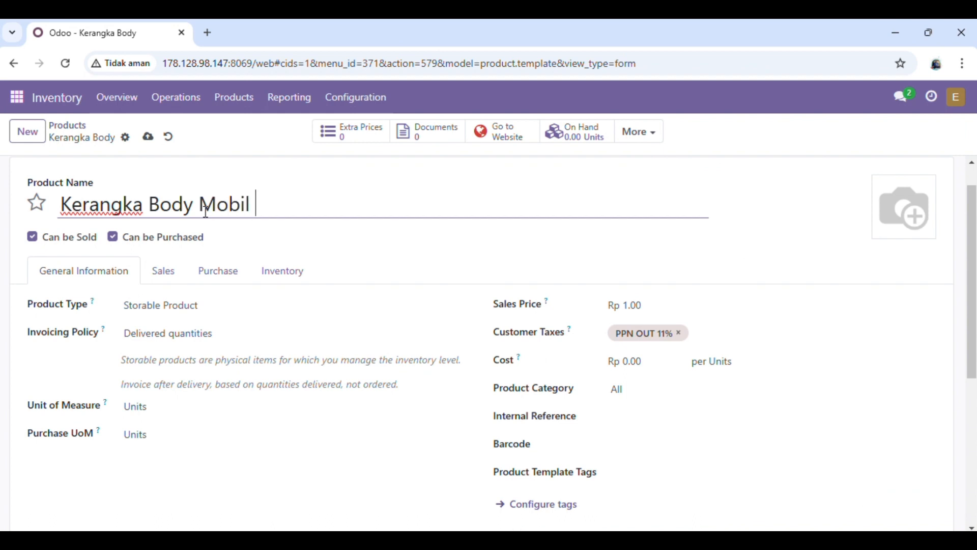
type(" Balok")
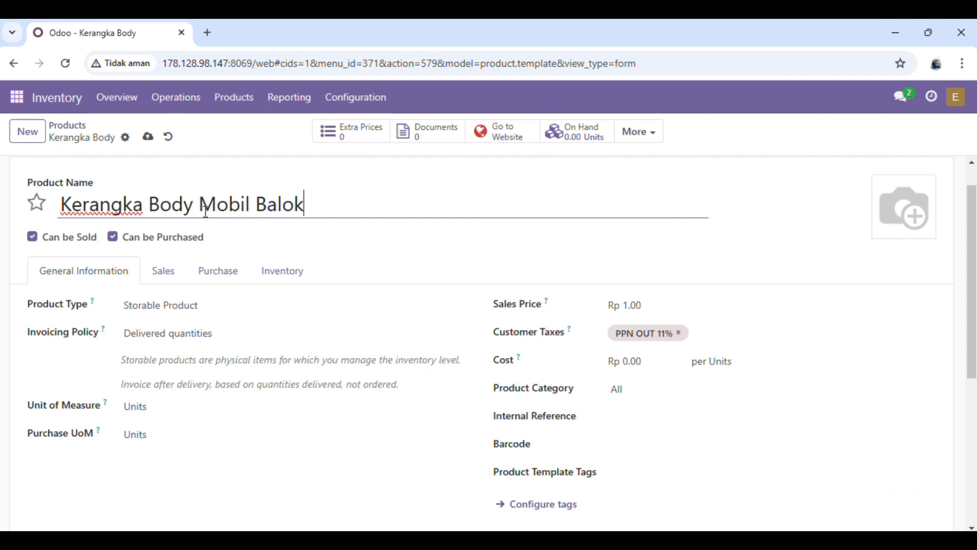
left_click(672, 447)
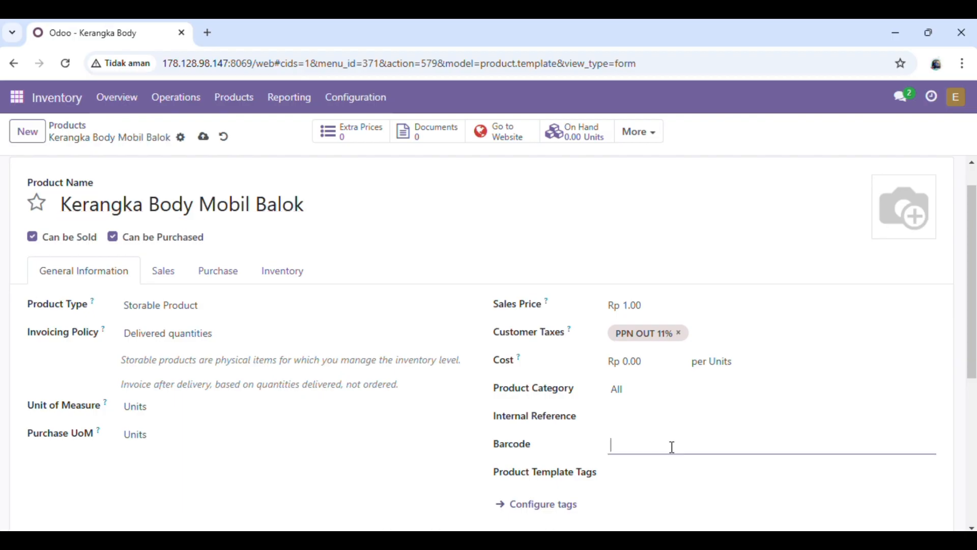
type("RM_00235")
left_click(643, 420)
type("RM_")
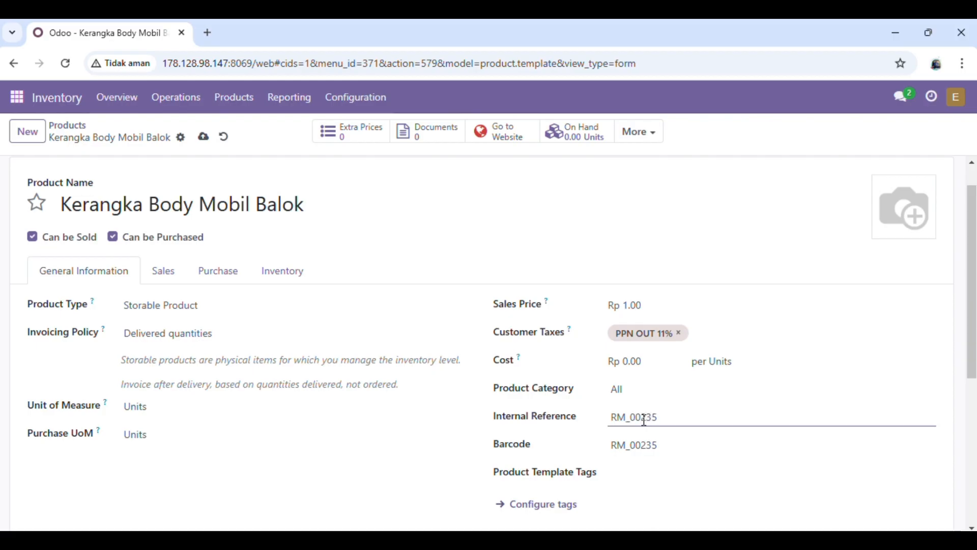
left_click(299, 279)
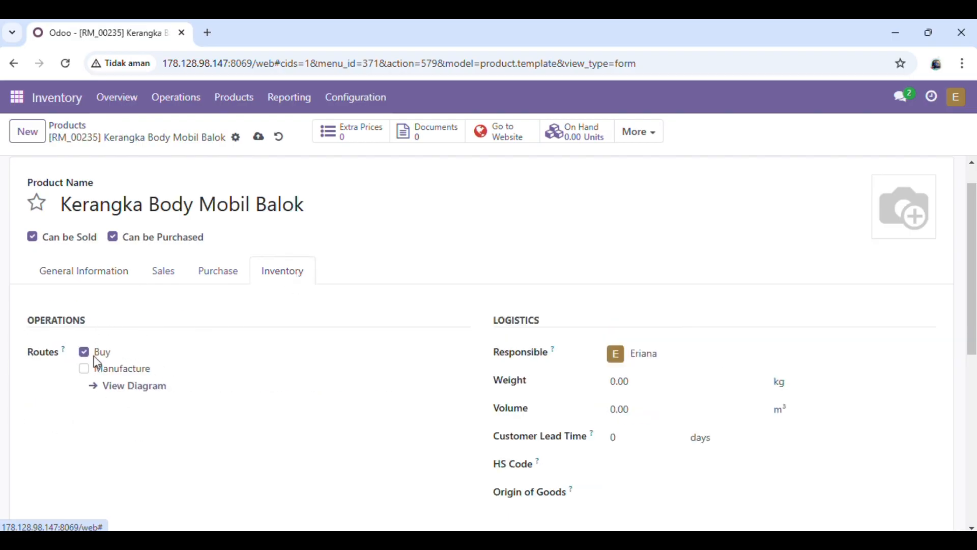
left_click(266, 139)
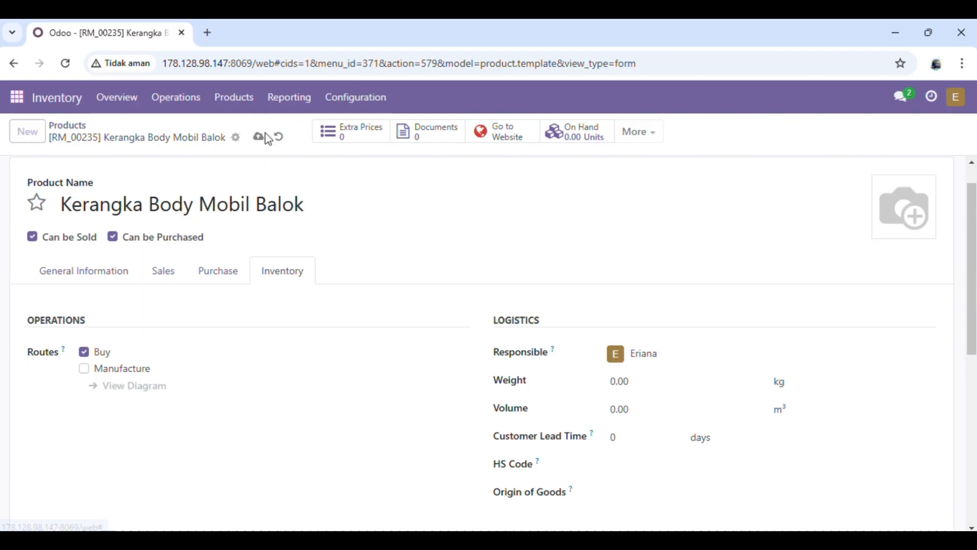
left_click(60, 128)
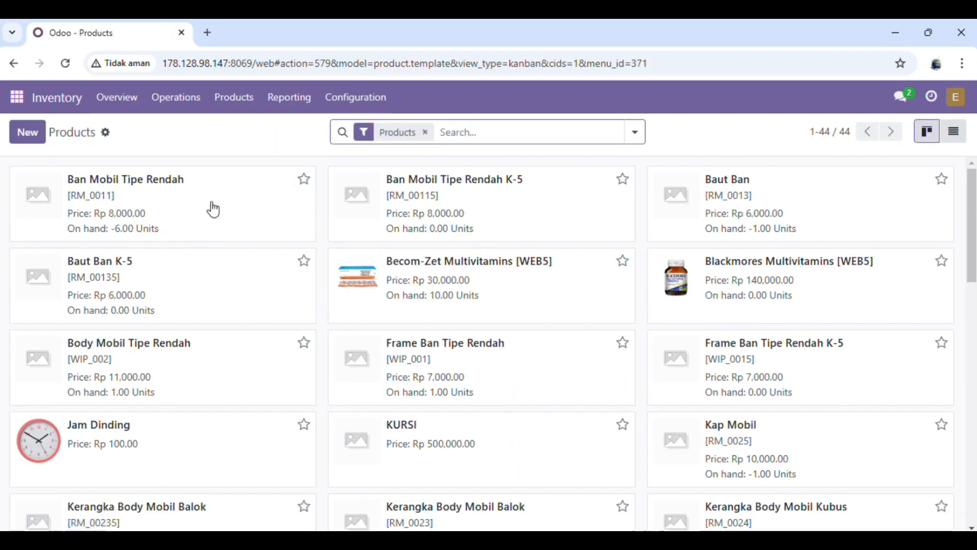
left_click(32, 139)
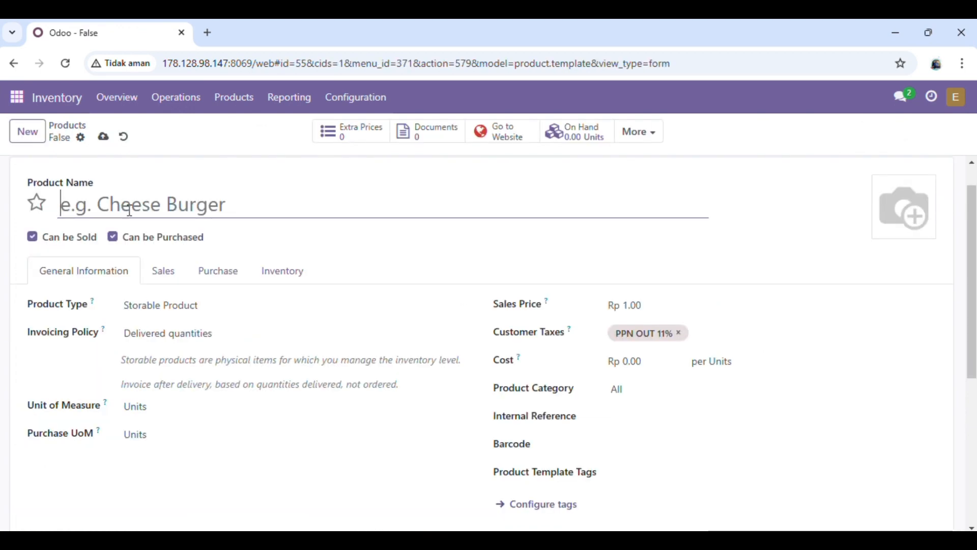
- Create 'Kerangka Body Mobil Kubus' with barcode and internal reference RM_00245 and the Buy route, then save
type("Kerangka")
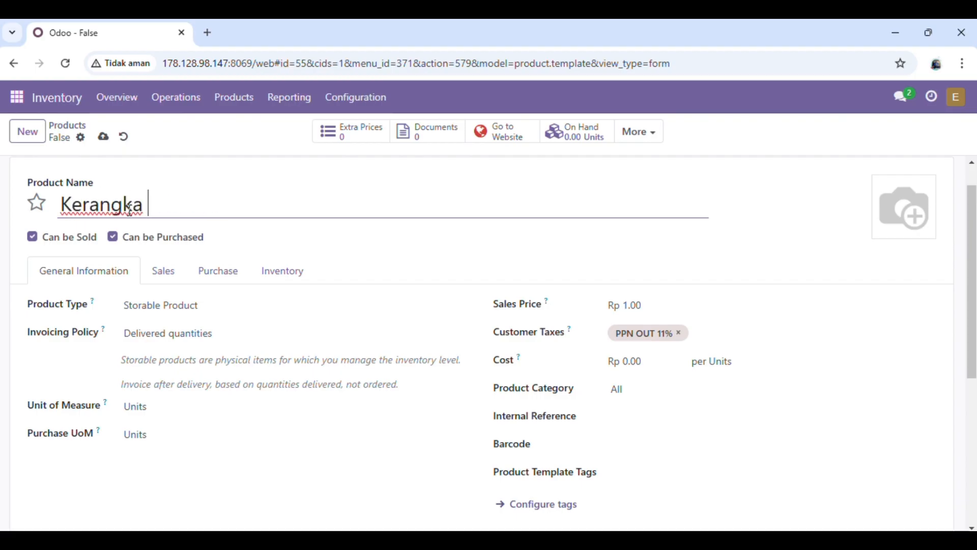
type(" Body Mo")
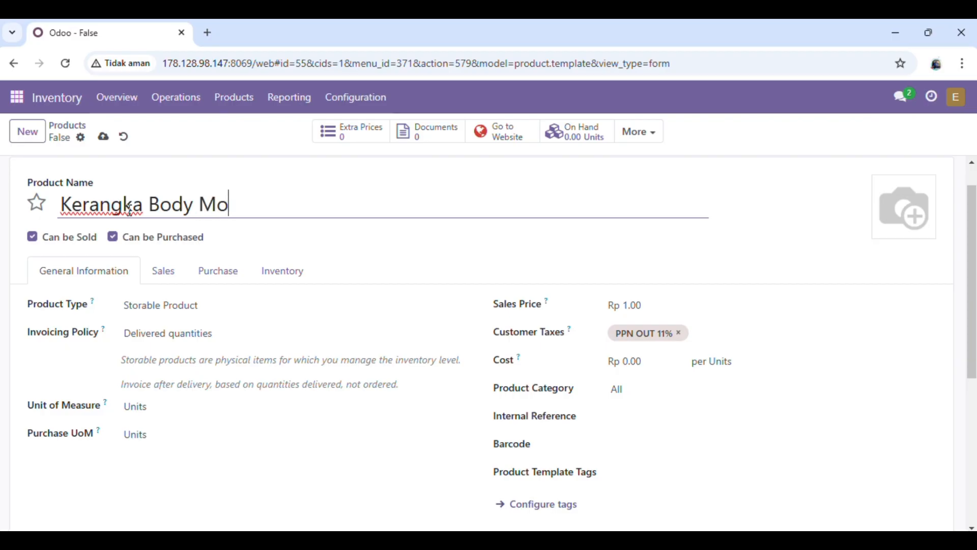
type("bil Kubus")
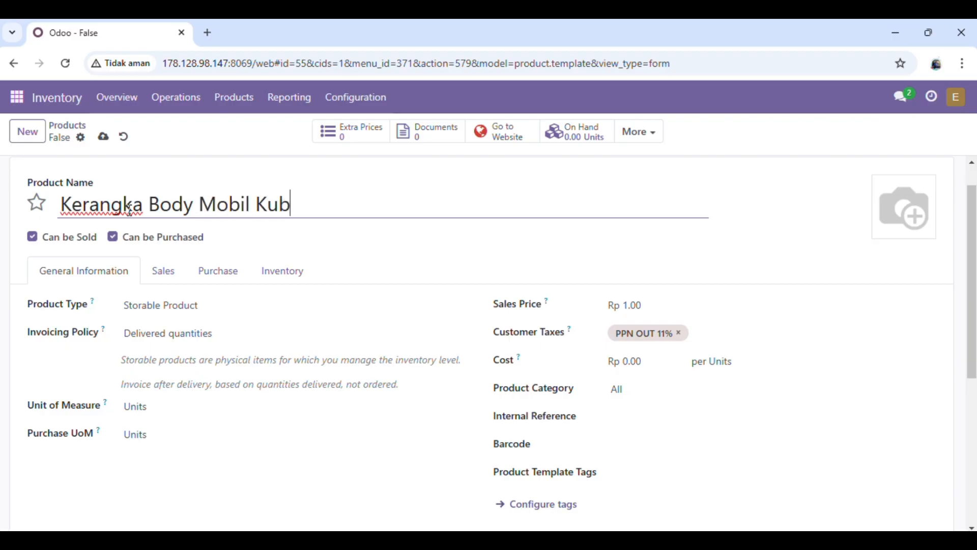
left_click(621, 438)
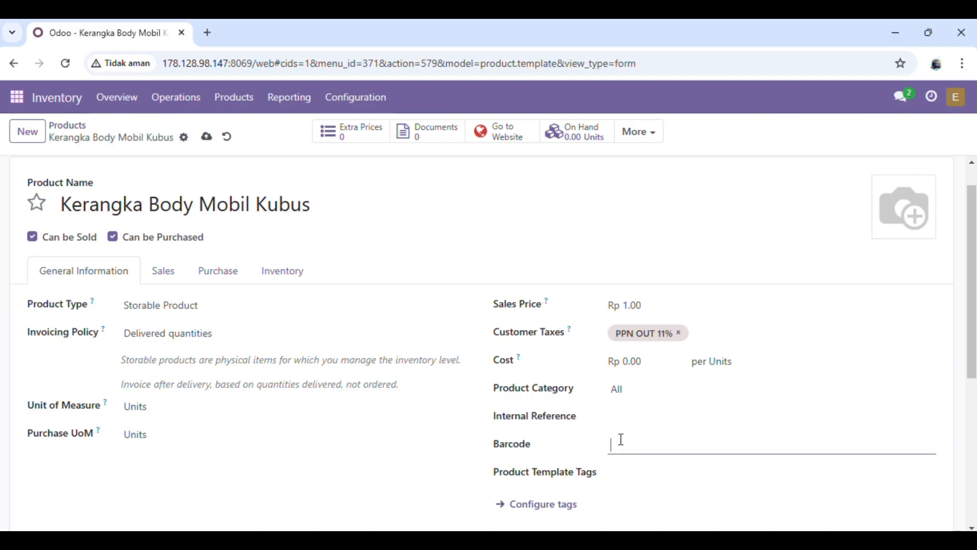
type("RM_00245")
left_click(618, 416)
type("RM")
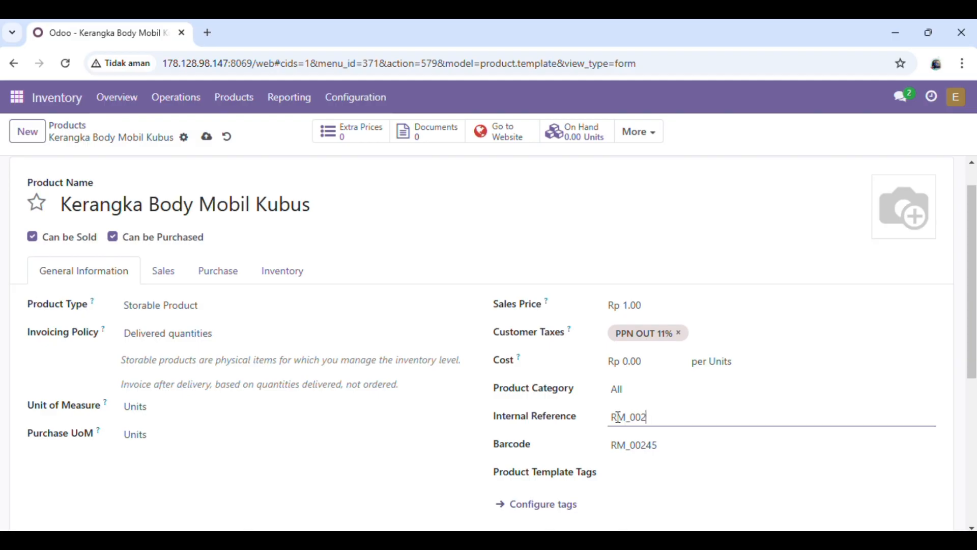
left_click(301, 274)
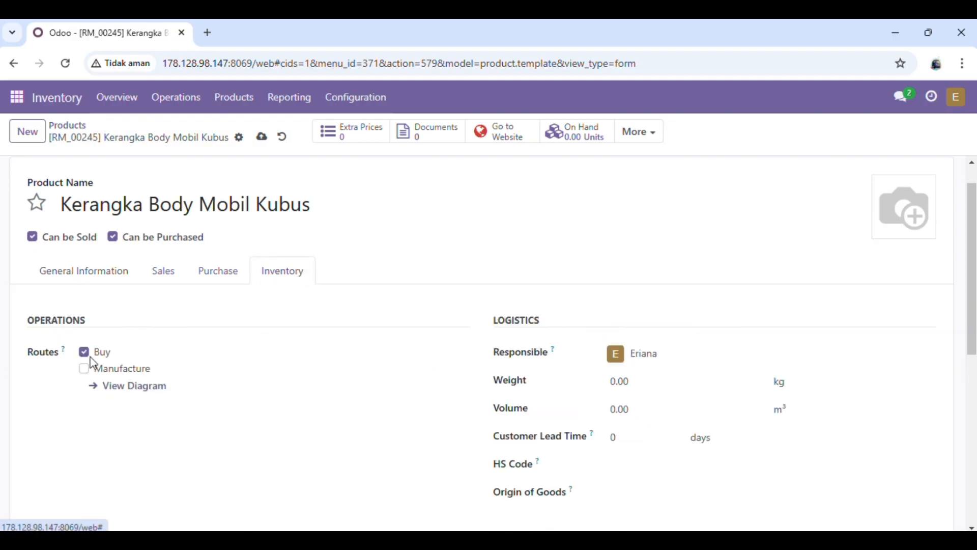
left_click(260, 144)
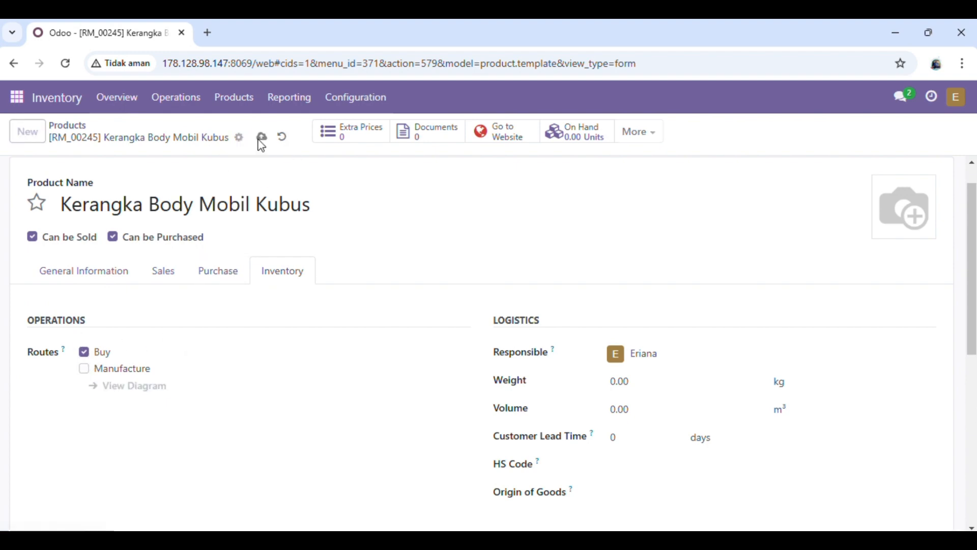
left_click(80, 127)
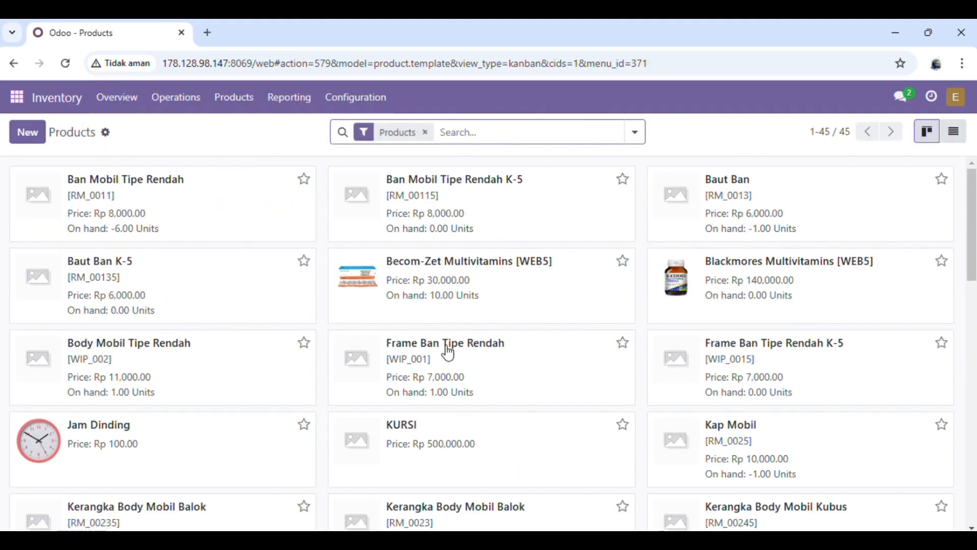
scroll(451, 349, "down", 3)
- Create 'Kap Mobil K - 5' with barcode and internal reference RM_00255 on the Buy route, and save it
left_click(27, 132)
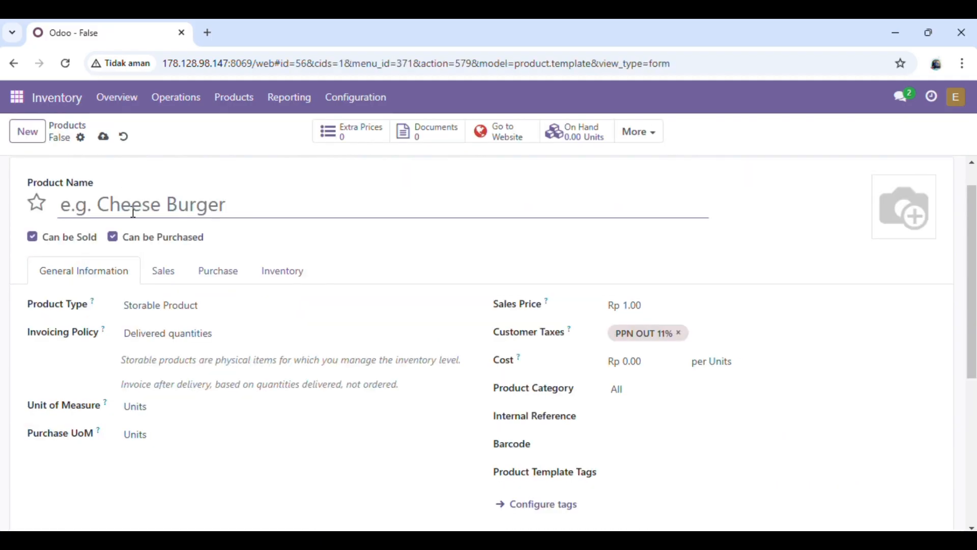
type("K")
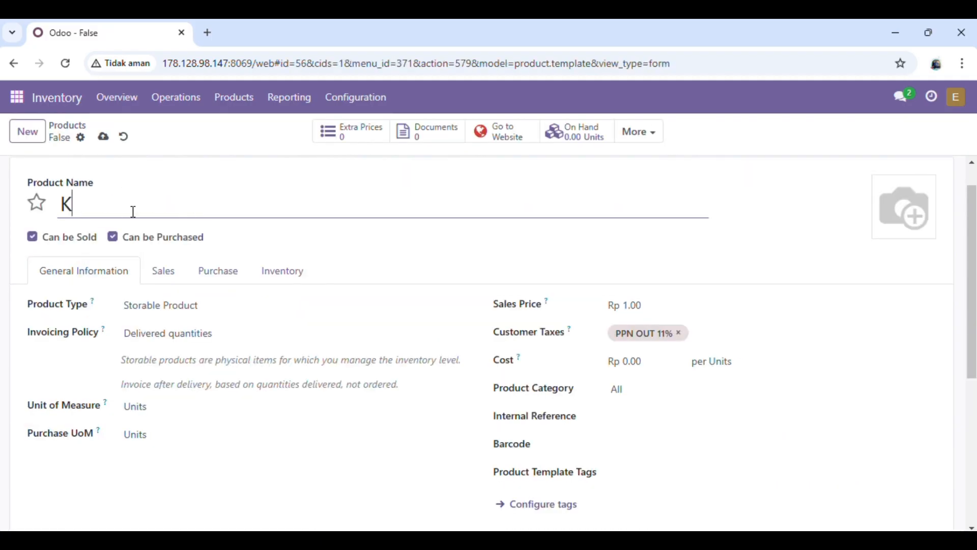
type("ap Mobil ")
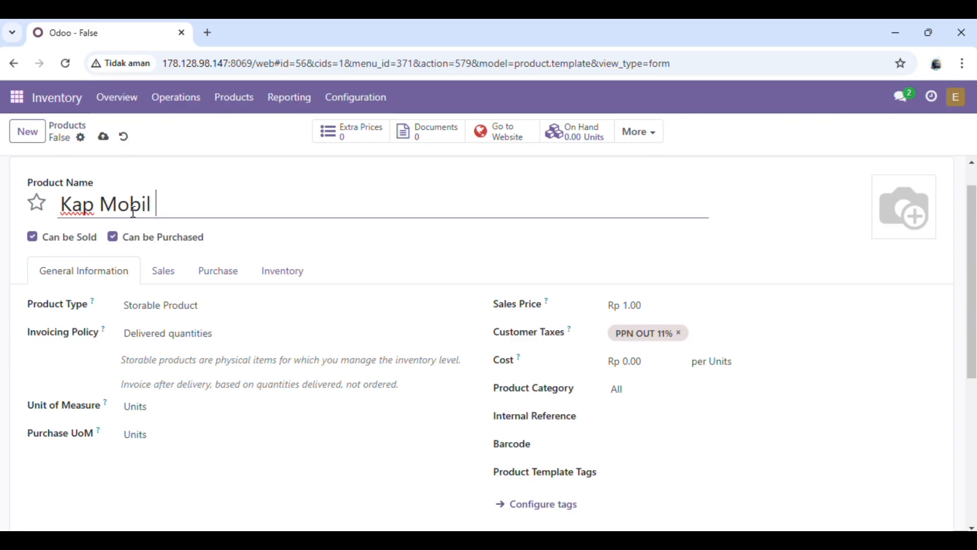
type("K - 5")
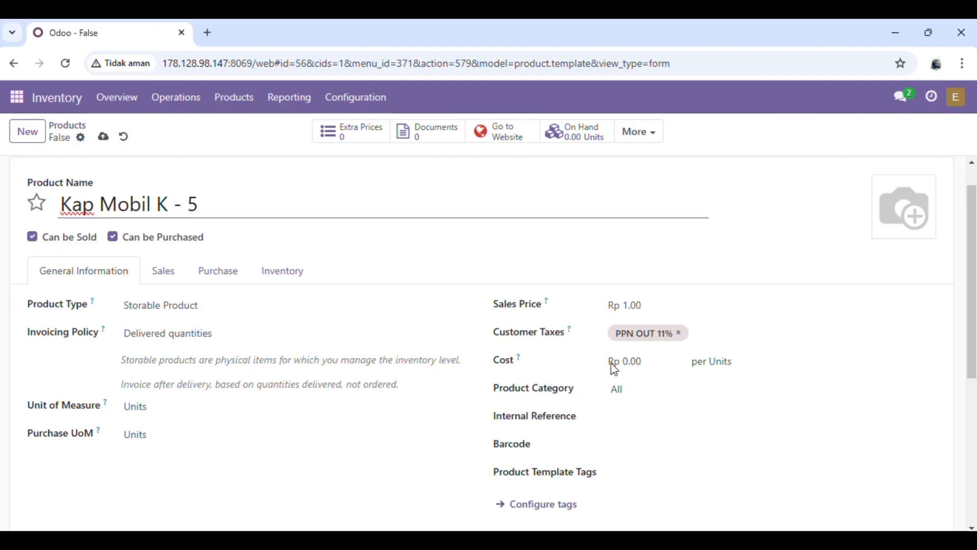
left_click(642, 445)
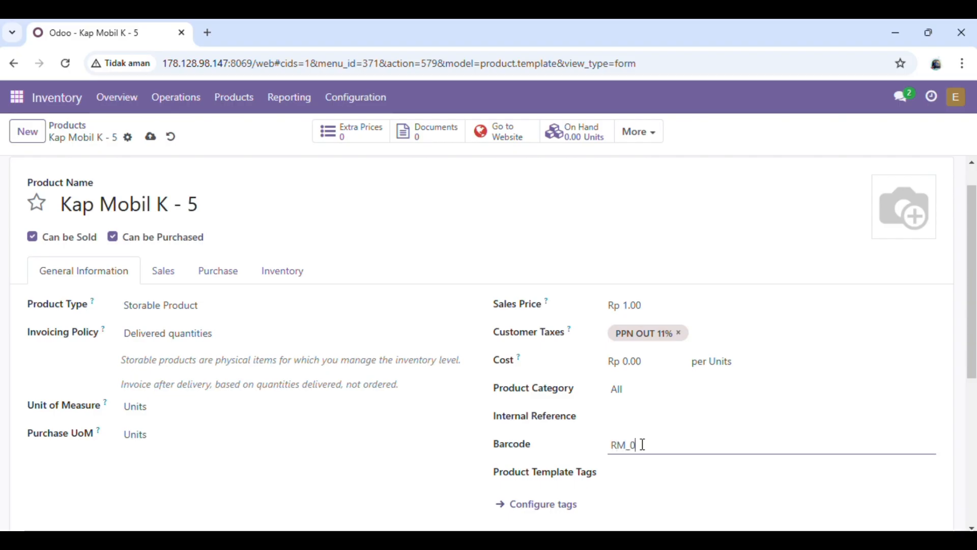
type("RM_00255")
left_click(626, 409)
type("RM")
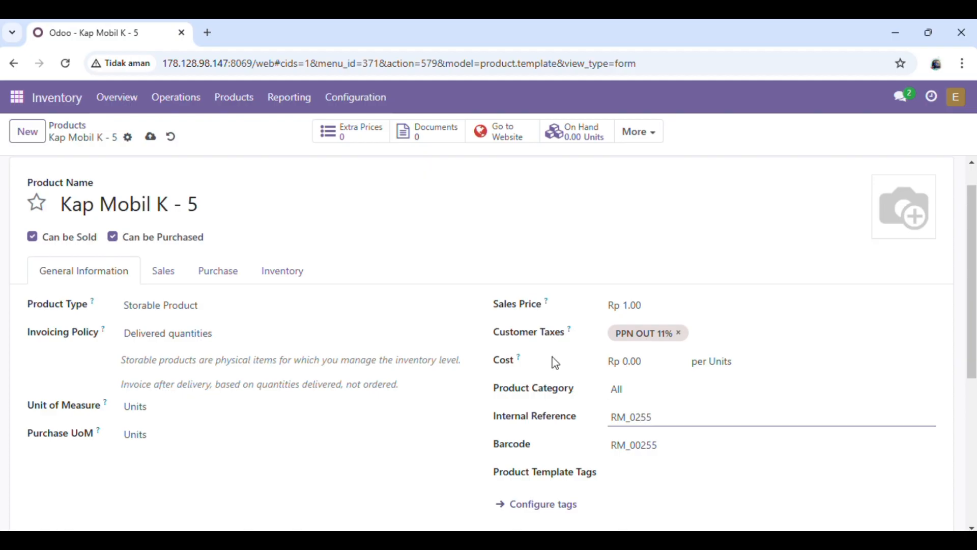
left_click(636, 420)
type("0")
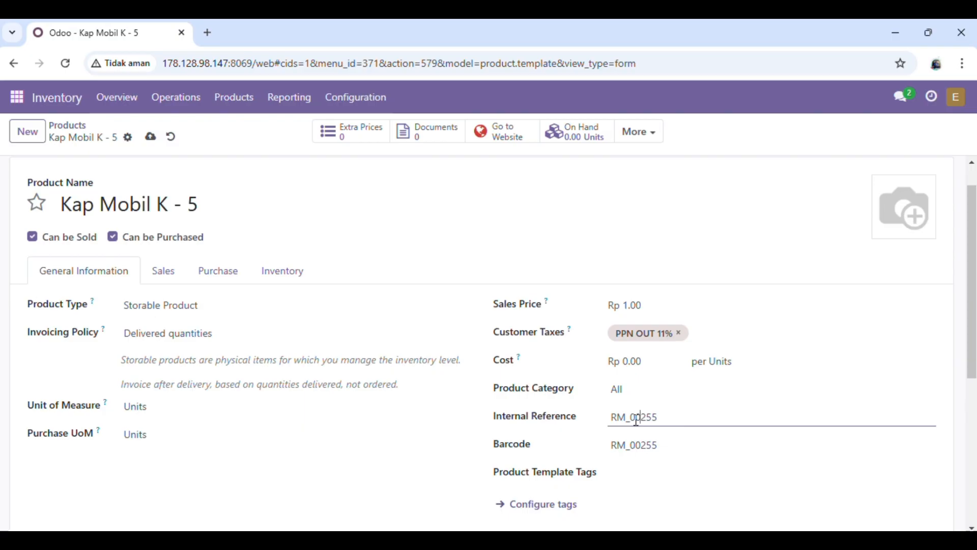
left_click(302, 278)
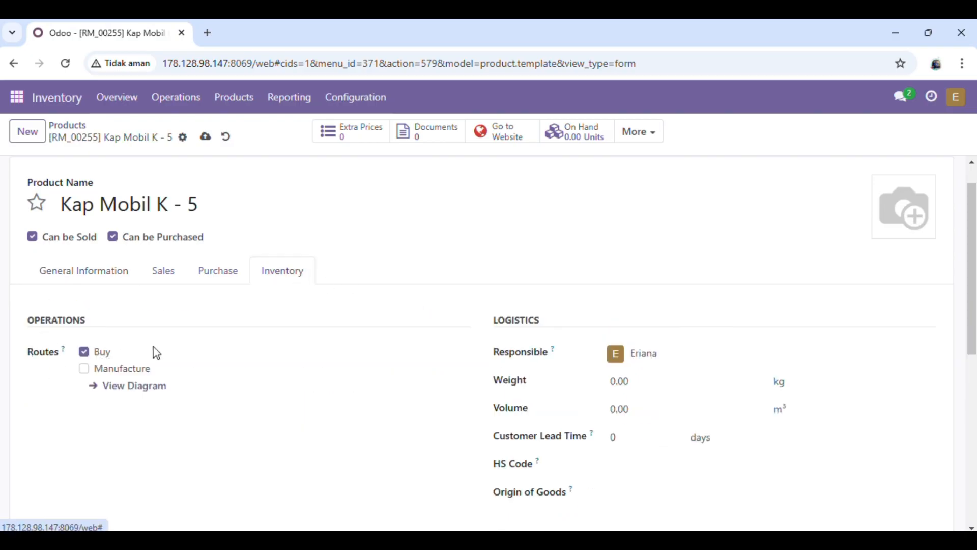
left_click(207, 137)
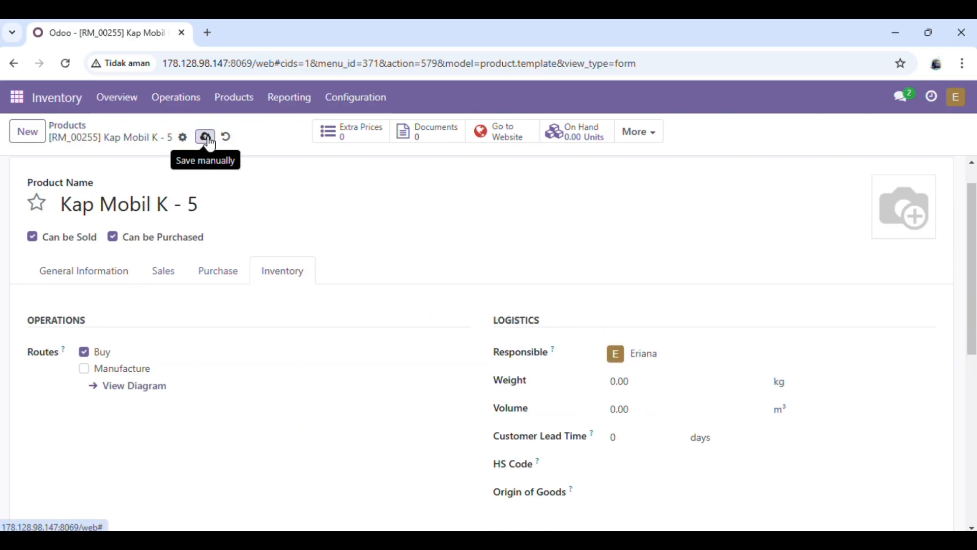
left_click(75, 126)
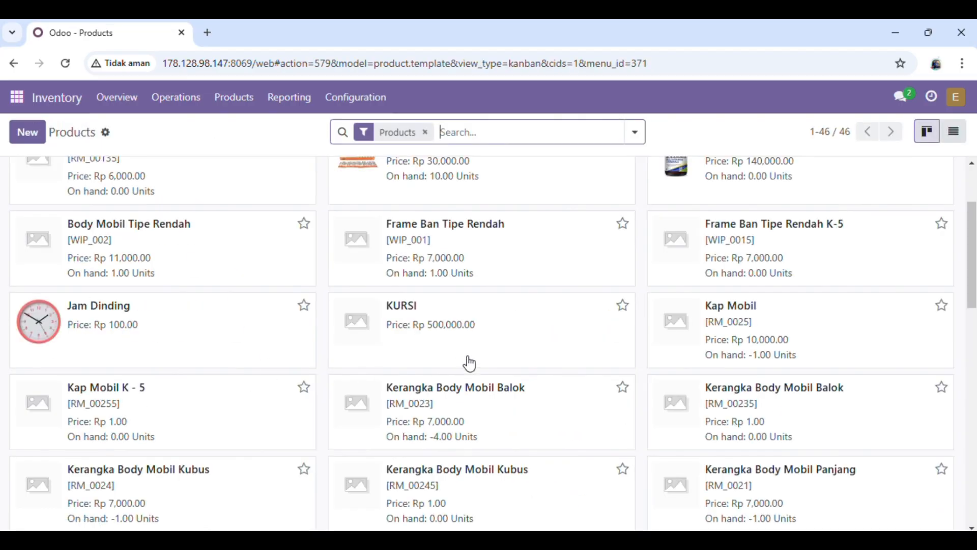
- Rename product RM_00235 to 'Kerangka Body Mobil Balok K-5' and save it
scroll(454, 403, "down", 1)
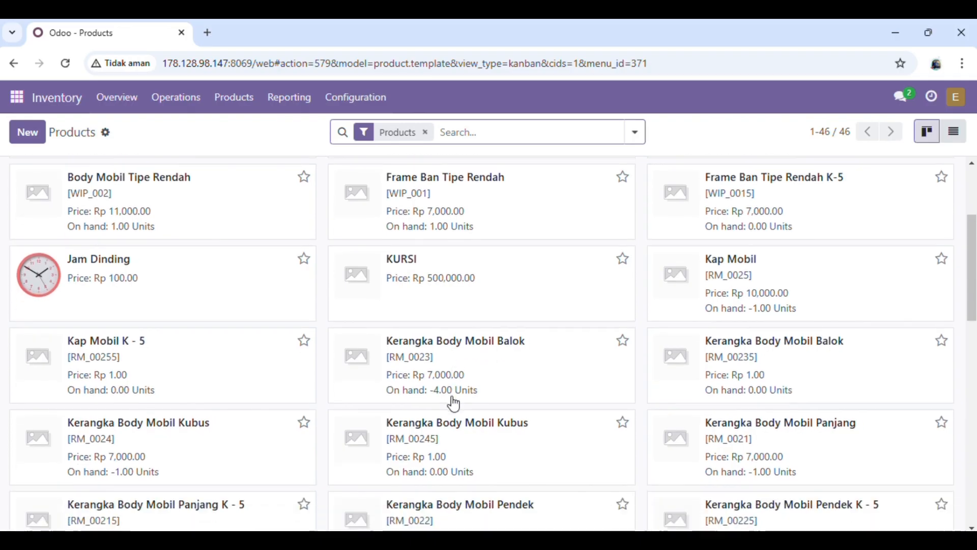
left_click(740, 350)
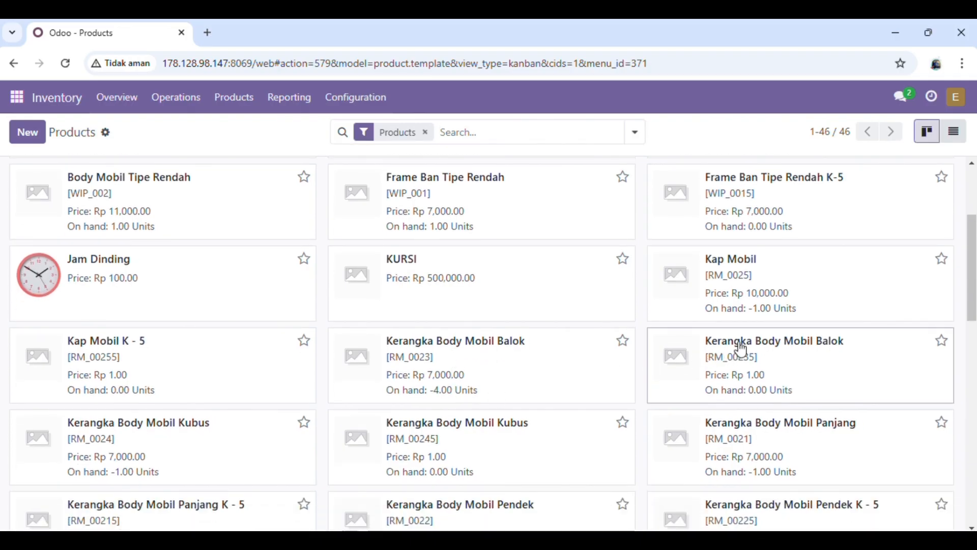
left_click(336, 198)
type("K-5")
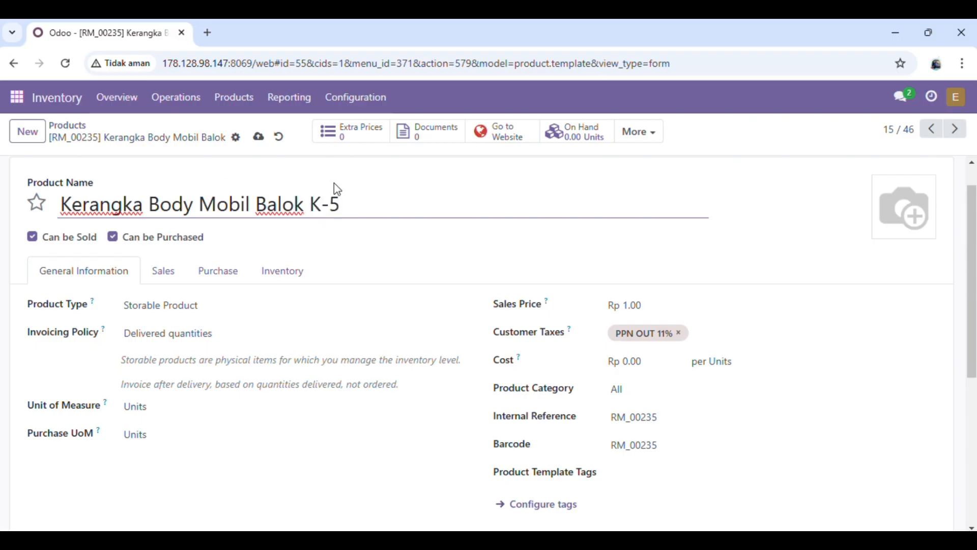
left_click(261, 138)
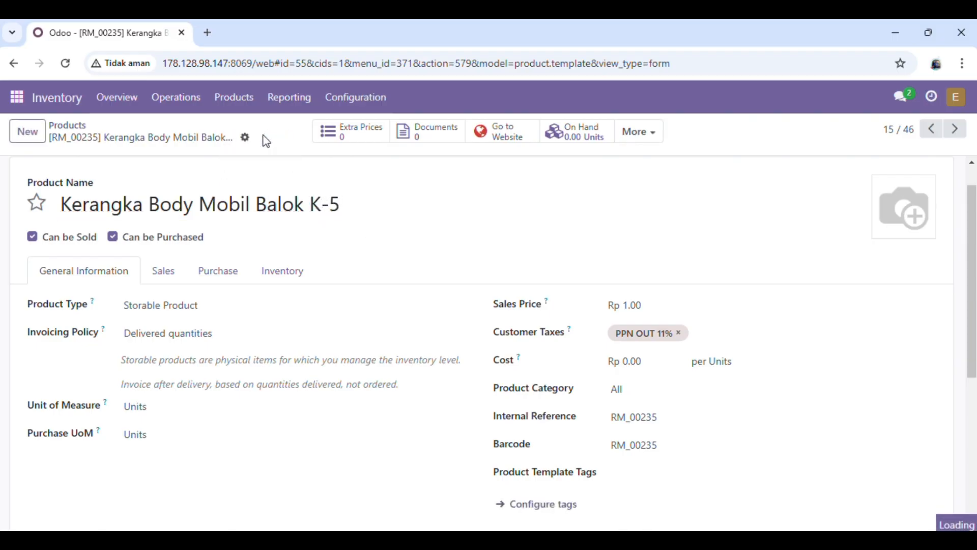
left_click(71, 125)
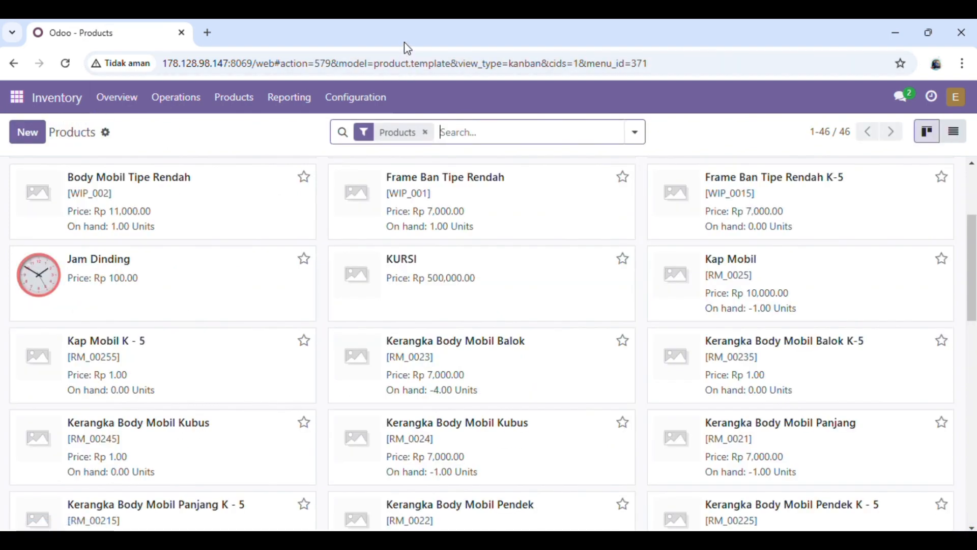
- Create 'Supir Mobil K-5' with barcode and internal reference RM_00315 on the Buy route, and save it
left_click(27, 132)
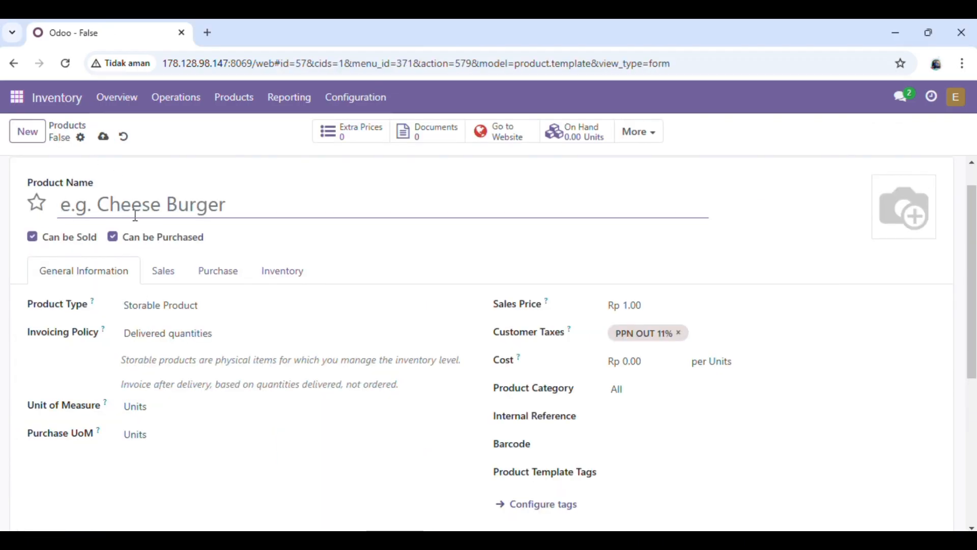
type("Supir Mobil K-5")
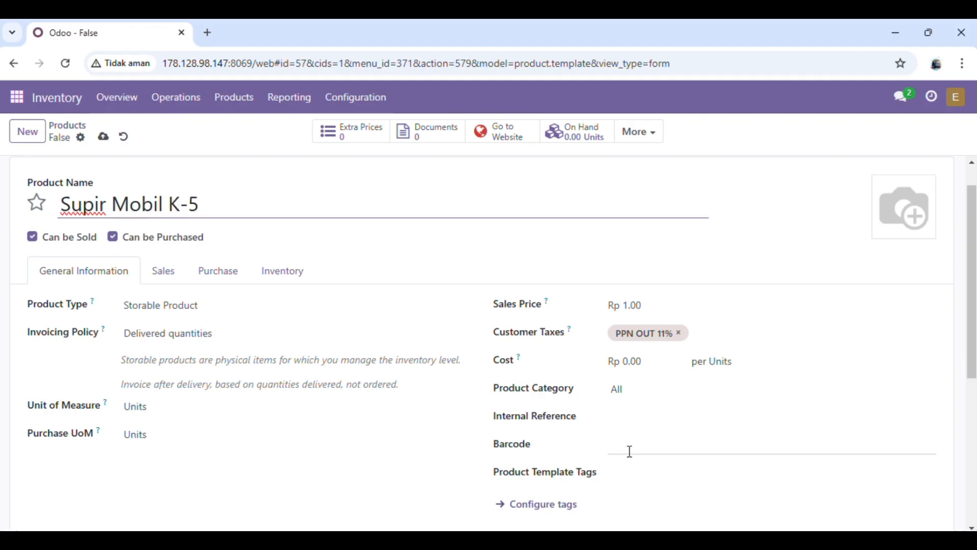
left_click(629, 452)
type("RM")
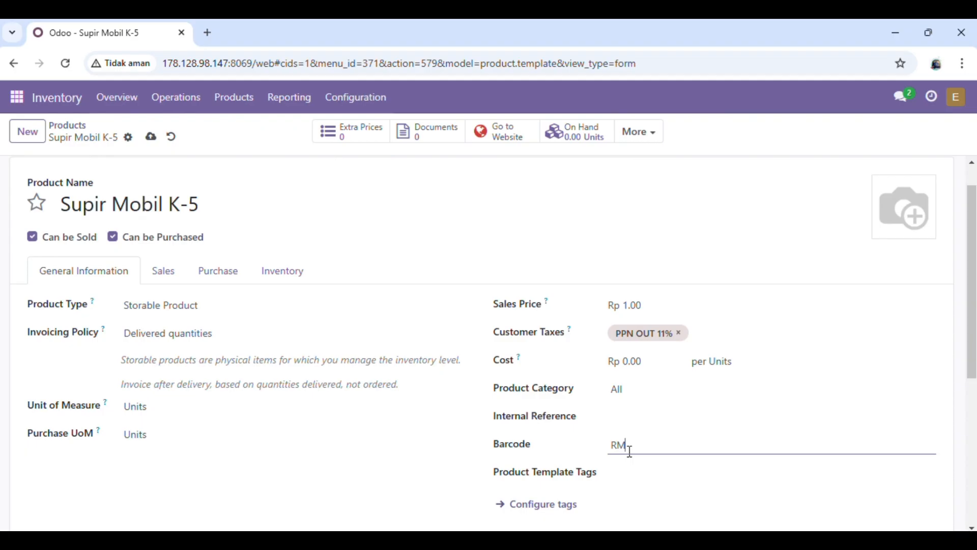
type("-00315")
left_click(625, 418)
type("RM_00")
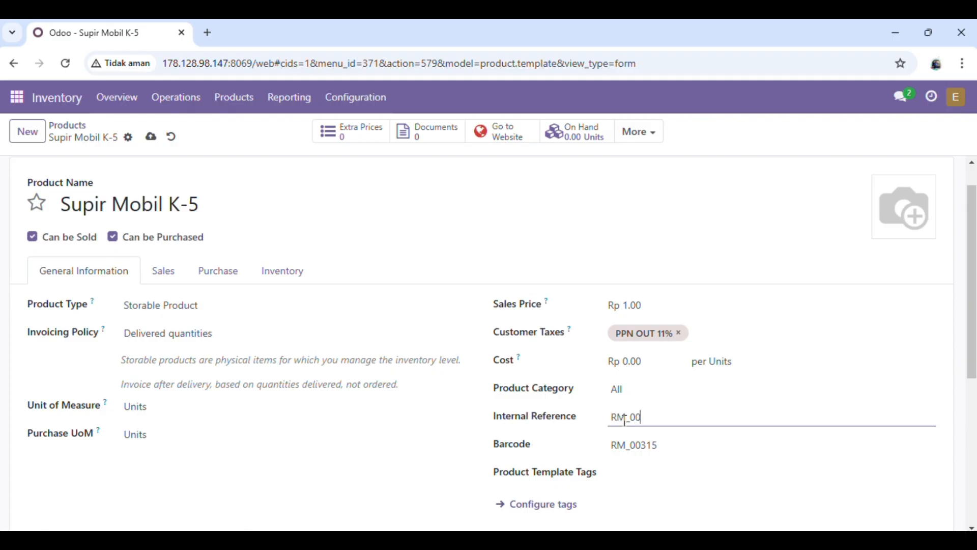
type("315")
left_click(298, 267)
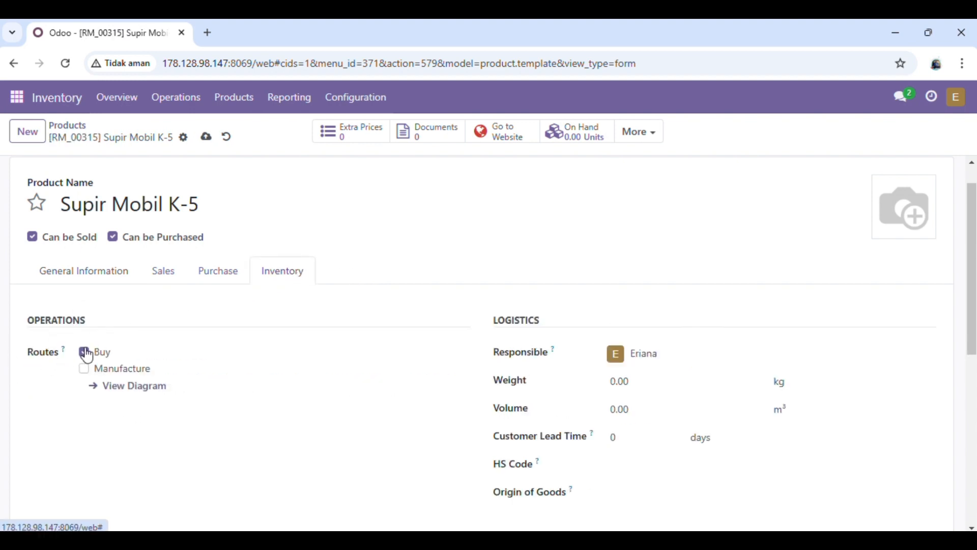
left_click(200, 146)
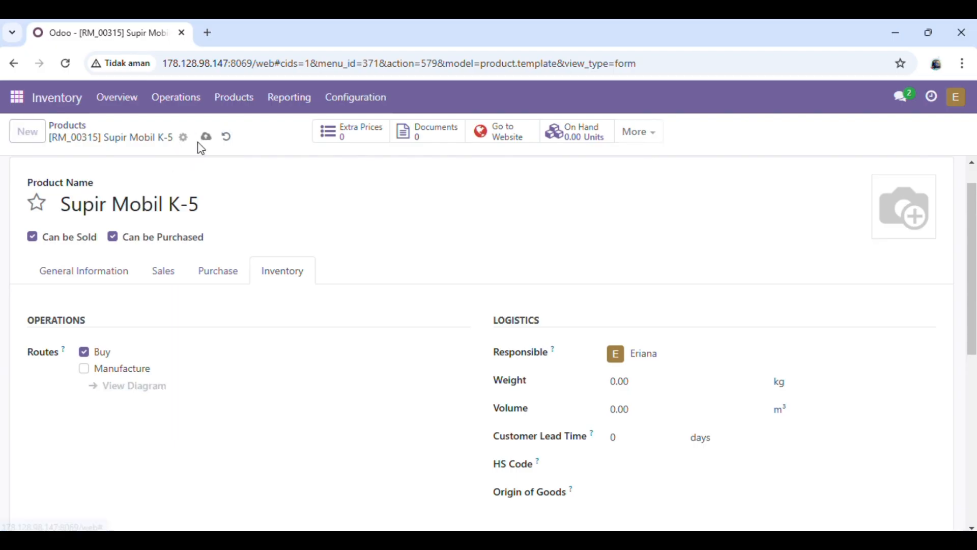
left_click(72, 128)
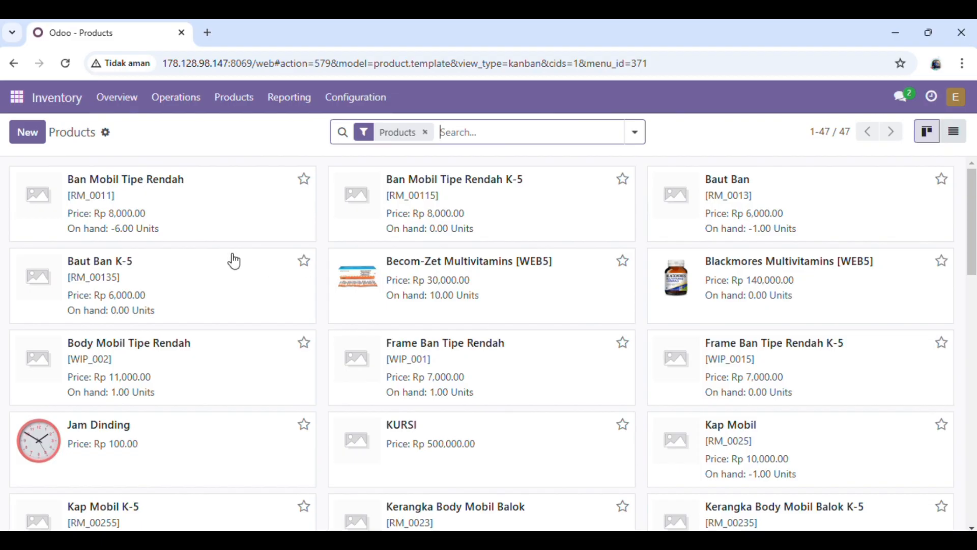
left_click(36, 136)
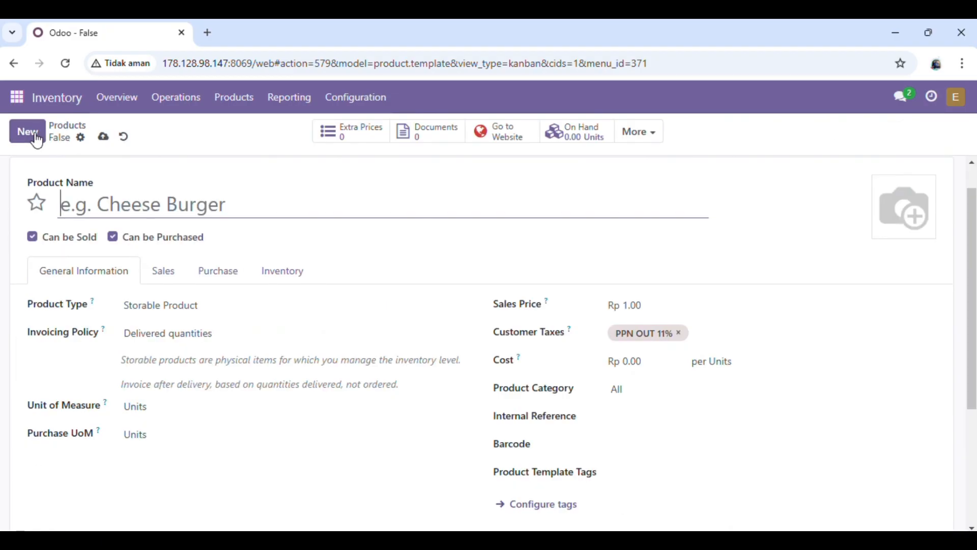
type("R")
key("BackSpace")
type("Fram")
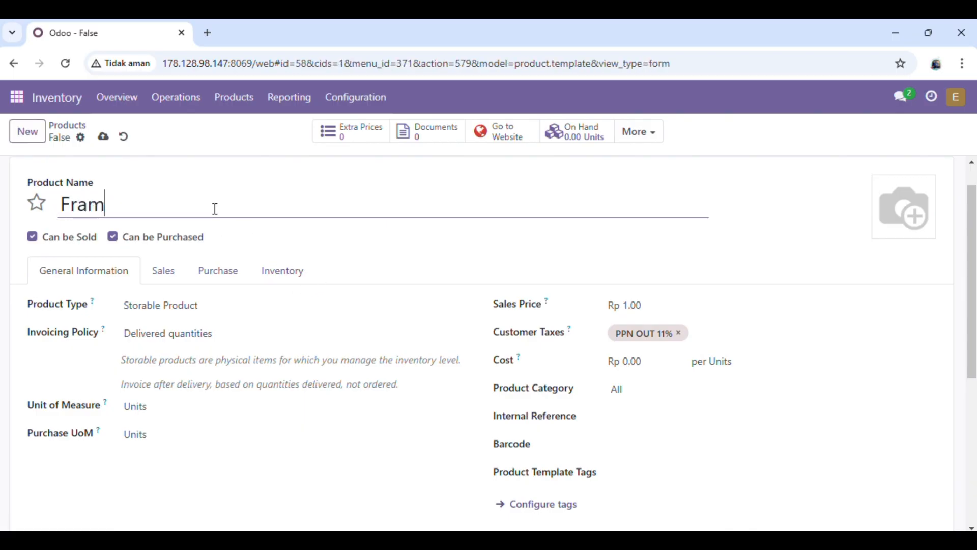
type("e Ban T")
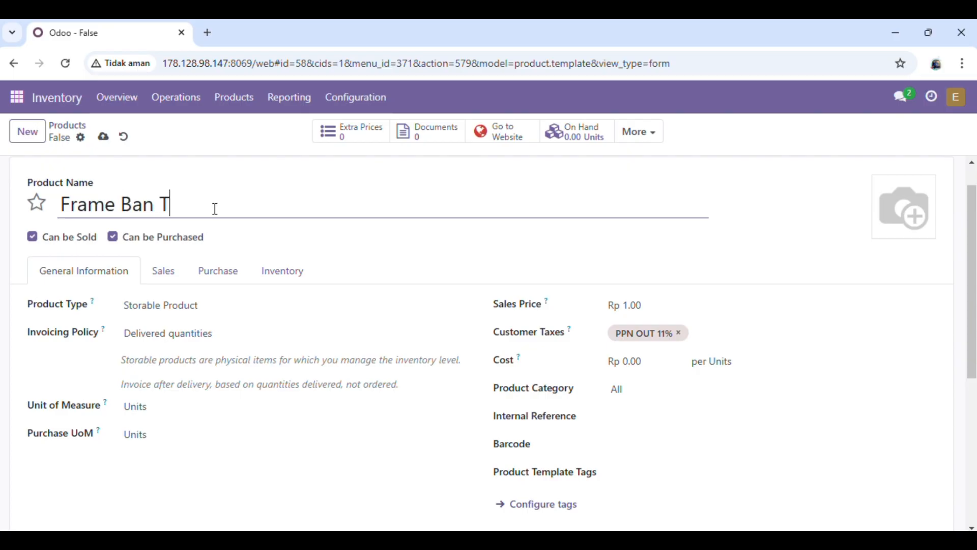
type("ipe R")
key("BackSpace")
key("BackSpace")
key("BackSpace")
key("BackSpace")
key("BackSpace")
key("BackSpace")
key("BackSpace")
key("BackSpace")
key("BackSpace")
key("BackSpace")
key("BackSpace")
key("BackSpace")
key("BackSpace")
key("BackSpace")
key("BackSpace")
key("BackSpace")
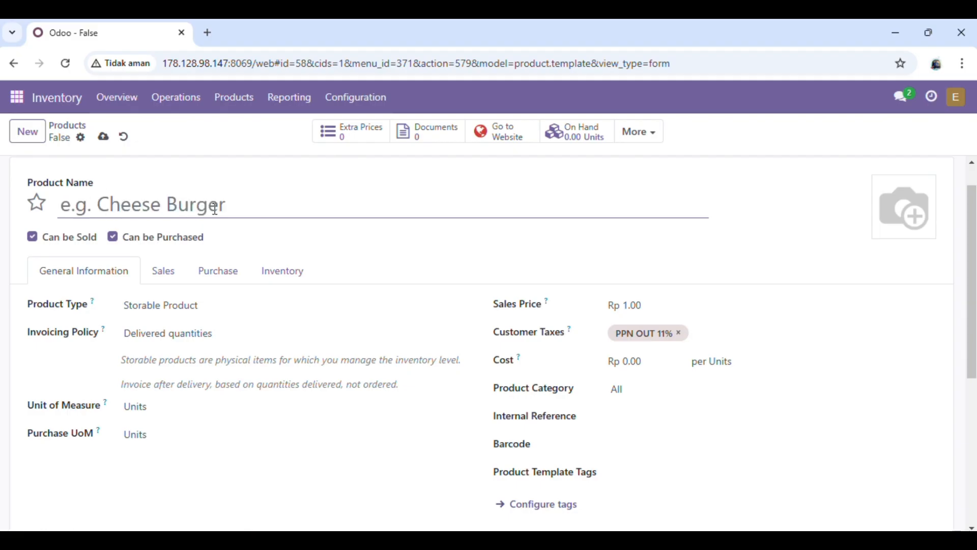
left_click(82, 131)
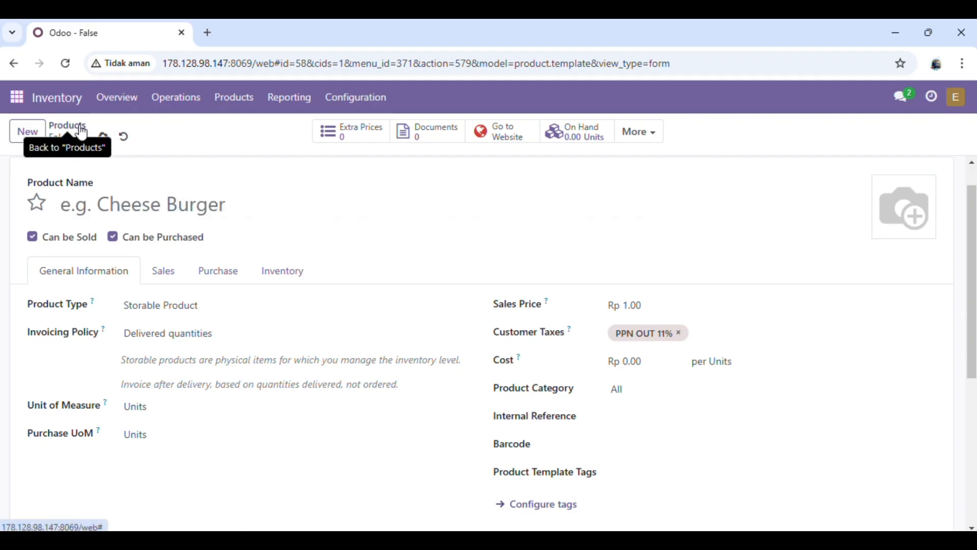
scroll(484, 343, "down", 3)
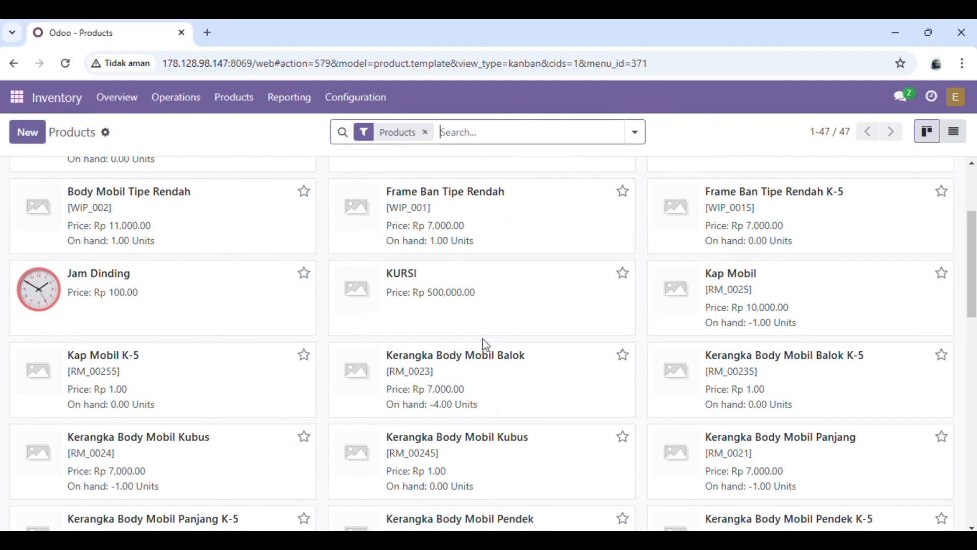
scroll(563, 286, "up", 2)
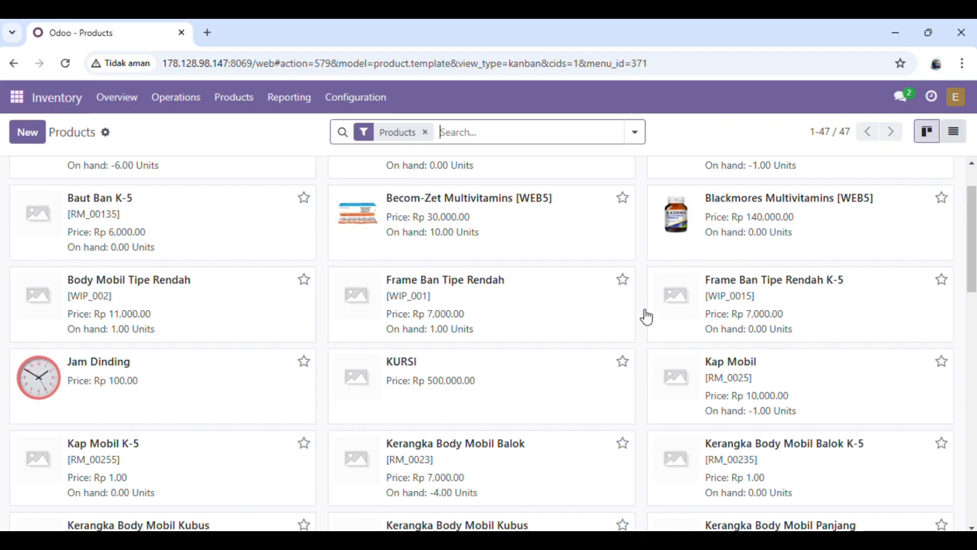
- Start a new product named 'Body Mobil Tipe Rendah K-5' with barcode and internal reference WP_0025
left_click(38, 130)
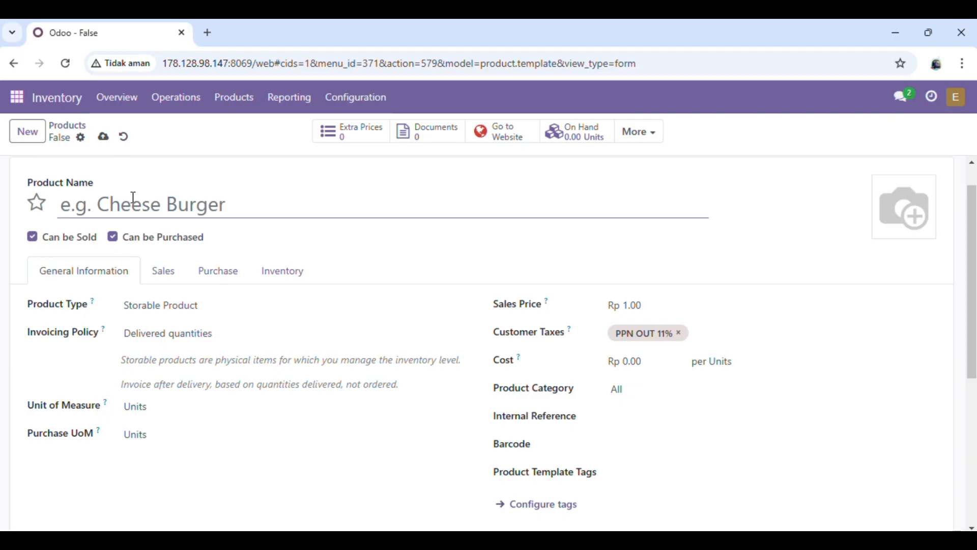
type("Mo")
key("BackSpace")
key("BackSpace")
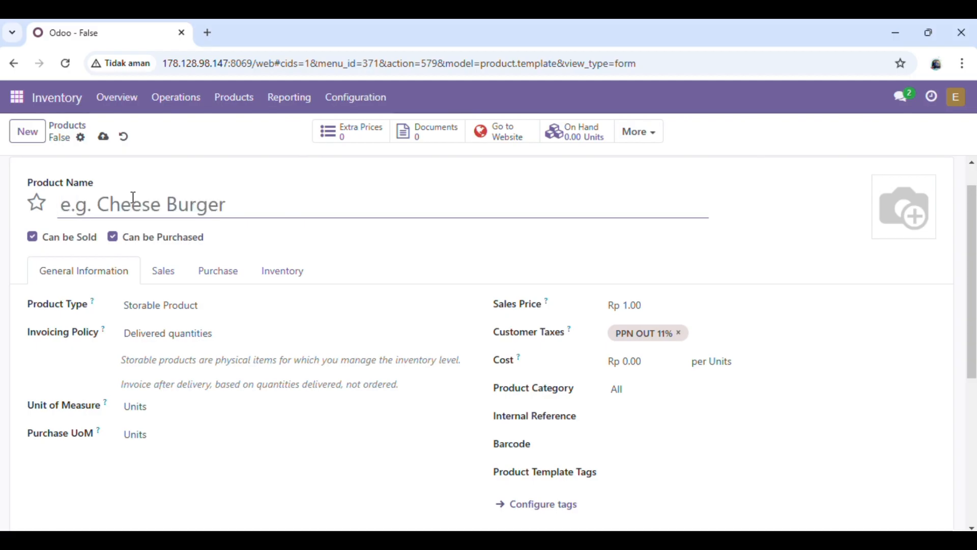
type("Body Mobil Tipe Rendah K-5")
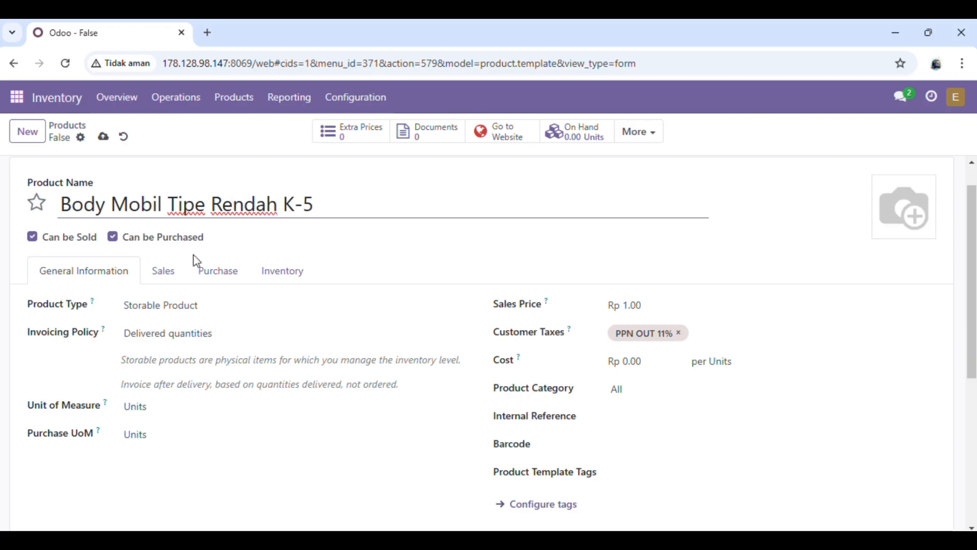
left_click(649, 453)
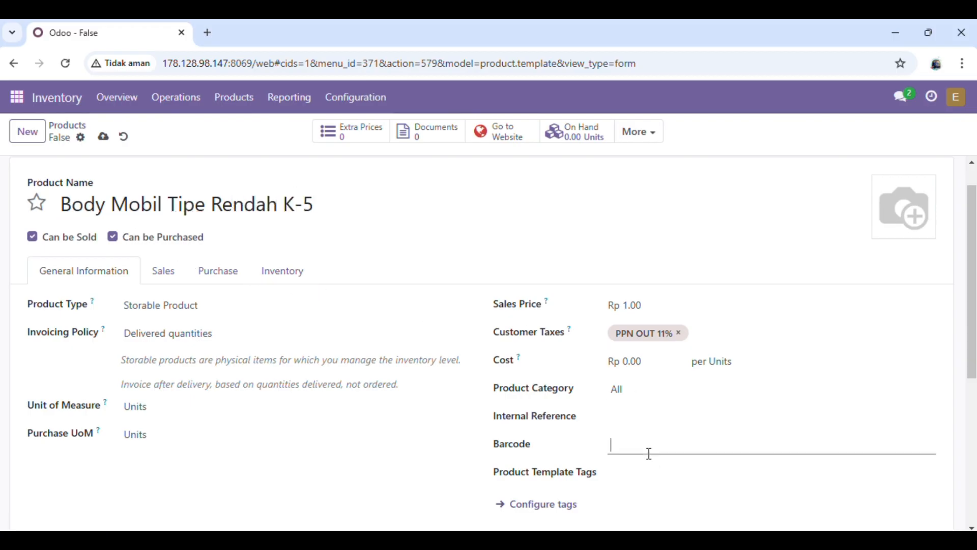
type("WP")
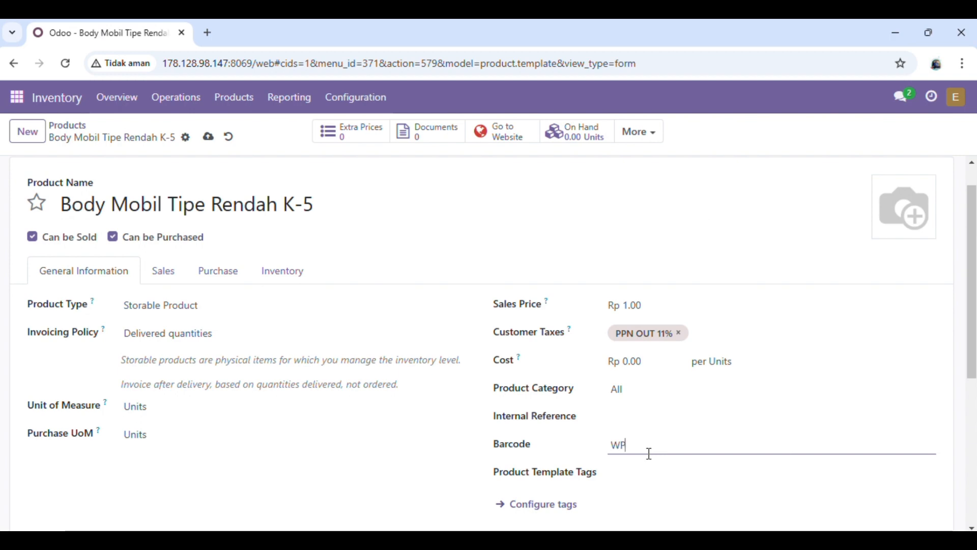
type("_0025")
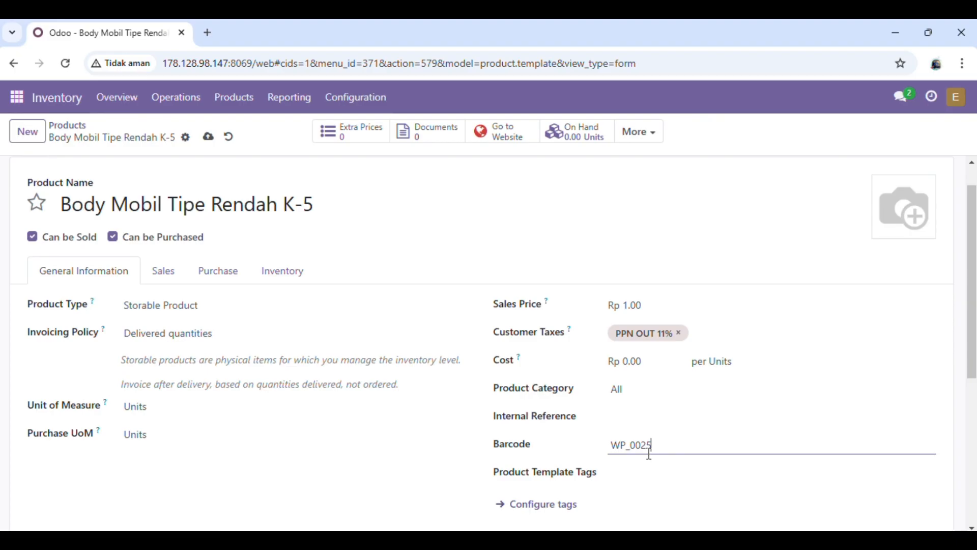
left_click(626, 420)
type("WP_0")
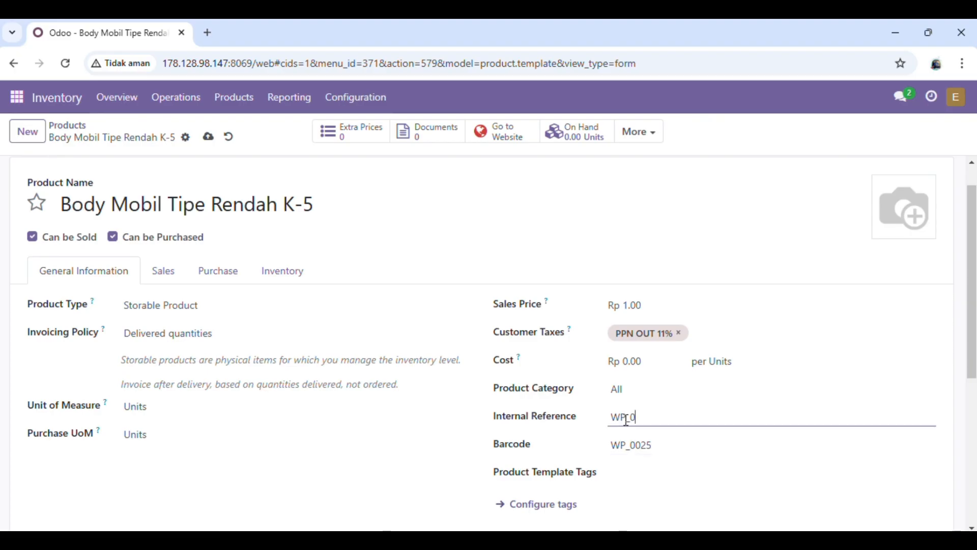
type("025")
- Switch the product's route from Buy to Manufacture and save it
left_click(280, 275)
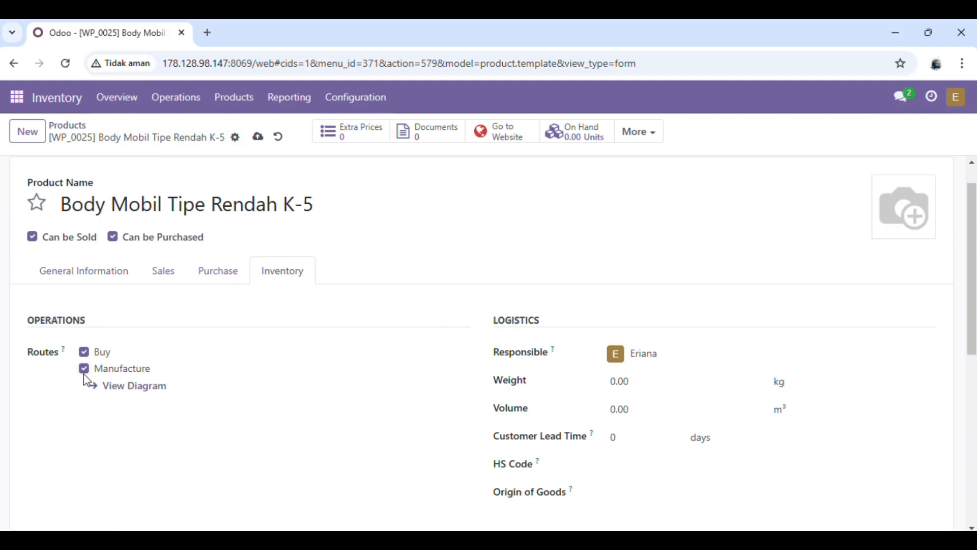
left_click(84, 368)
left_click(83, 352)
left_click(259, 139)
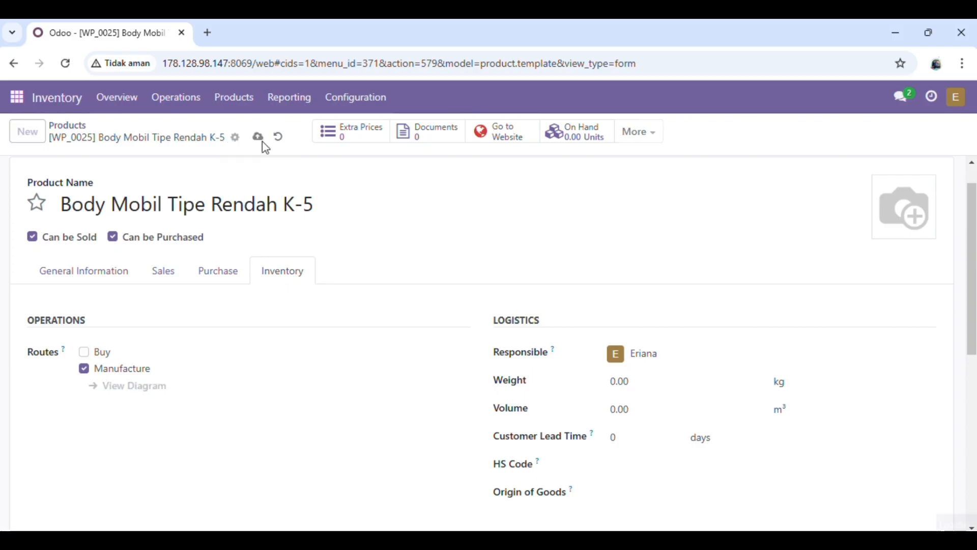
left_click(77, 128)
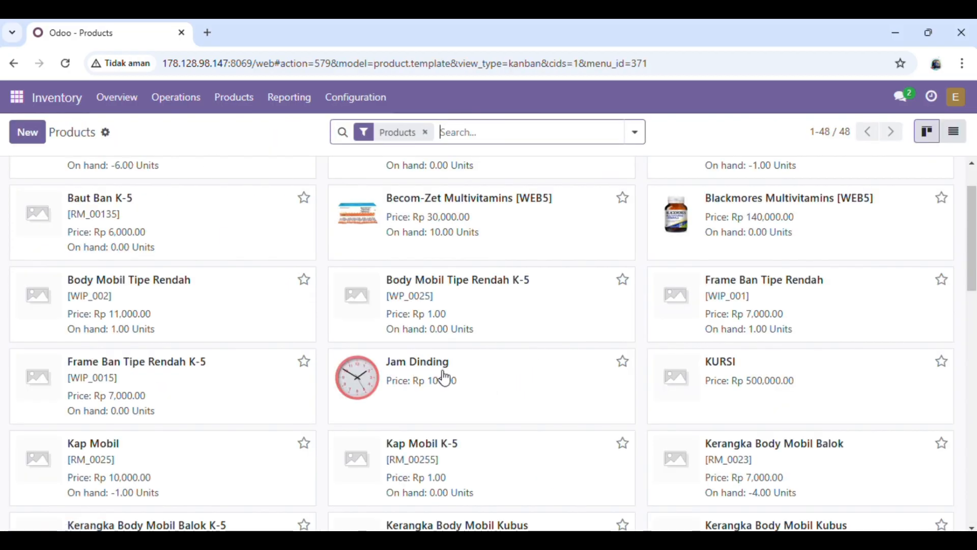
scroll(443, 377, "up", 1)
scroll(444, 377, "down", 9)
scroll(443, 377, "up", 9)
- Scroll up and down through the Products kanban to review the catalogue
scroll(444, 377, "down", 10)
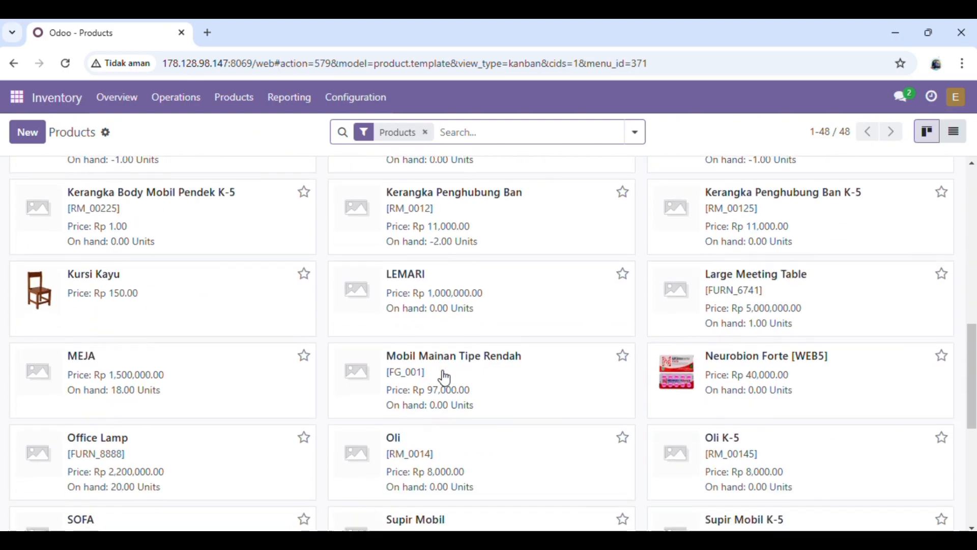
scroll(444, 377, "up", 7)
scroll(443, 378, "up", 4)
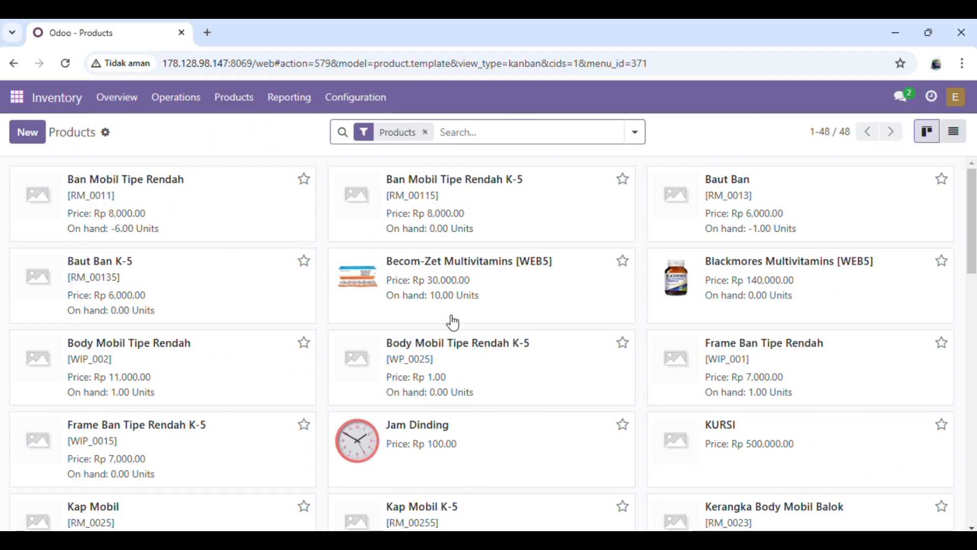
scroll(554, 384, "down", 2)
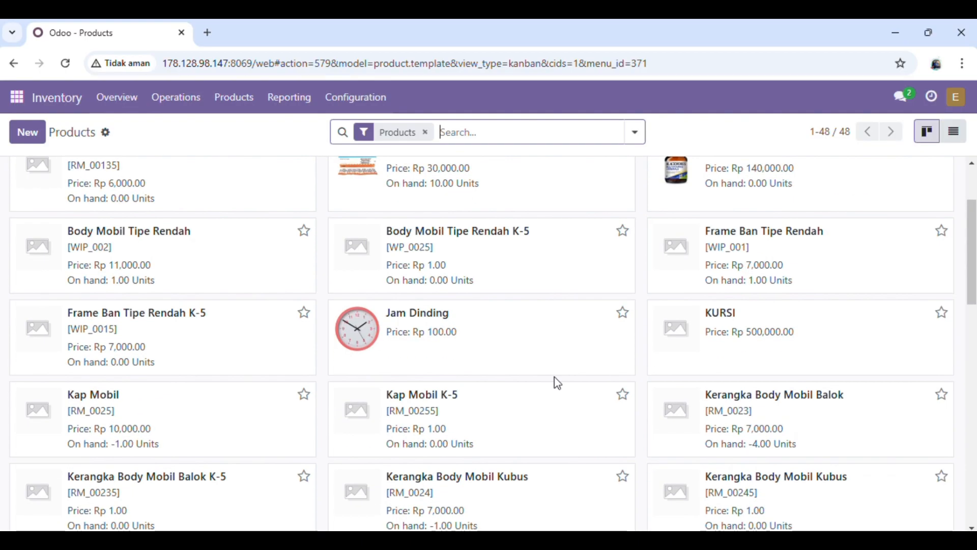
scroll(554, 382, "down", 10)
scroll(554, 382, "up", 12)
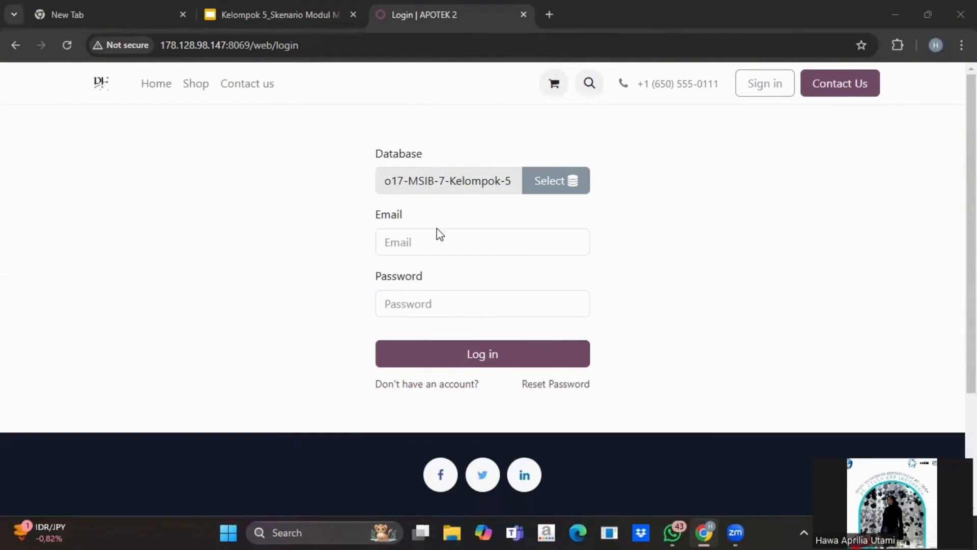
- Sign back into Odoo with the account's email and password
left_click(421, 250)
left_click(421, 249)
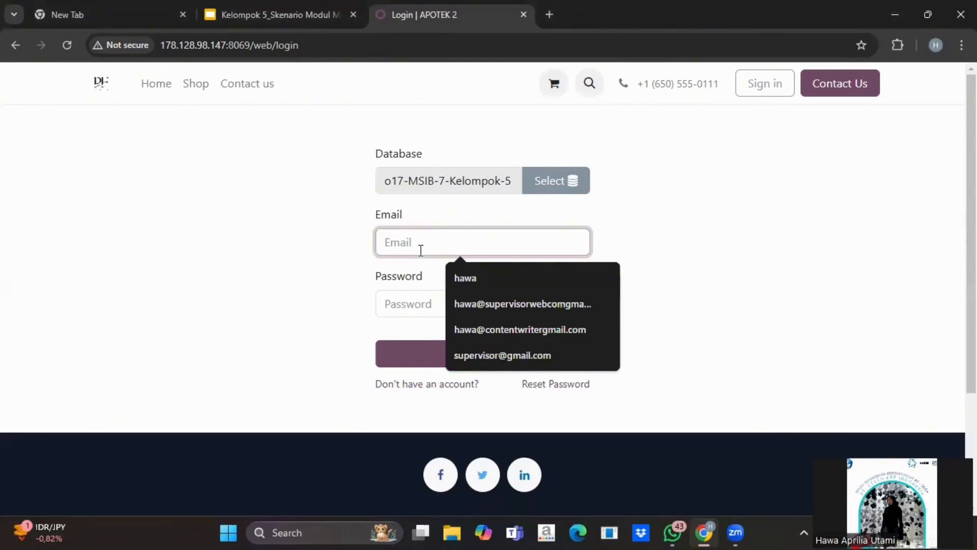
type("hawa")
left_click(415, 304)
type("******")
key("Return")
left_click(611, 261)
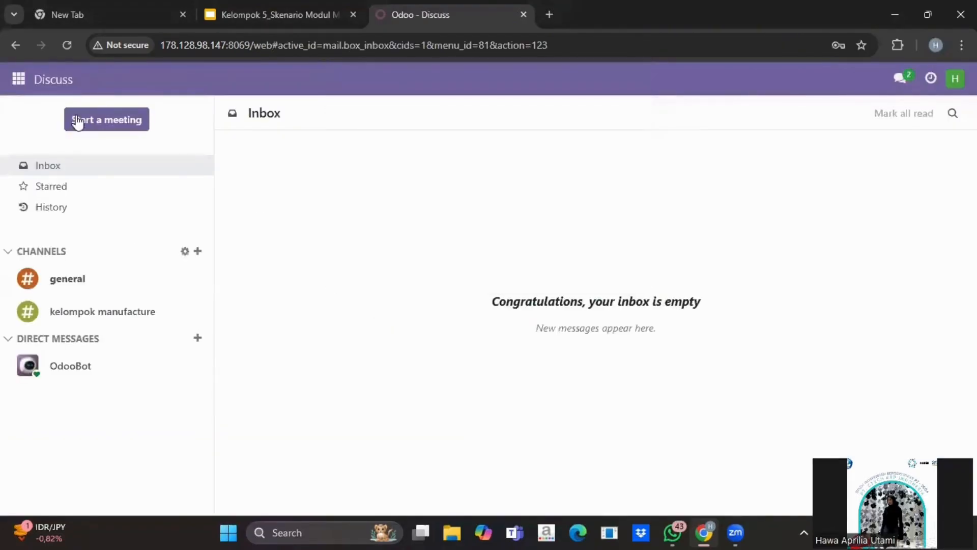
- Start a new manufacturing order for [WIP_001] Frame Ban Tipe Rendah and add a component line
left_click(17, 81)
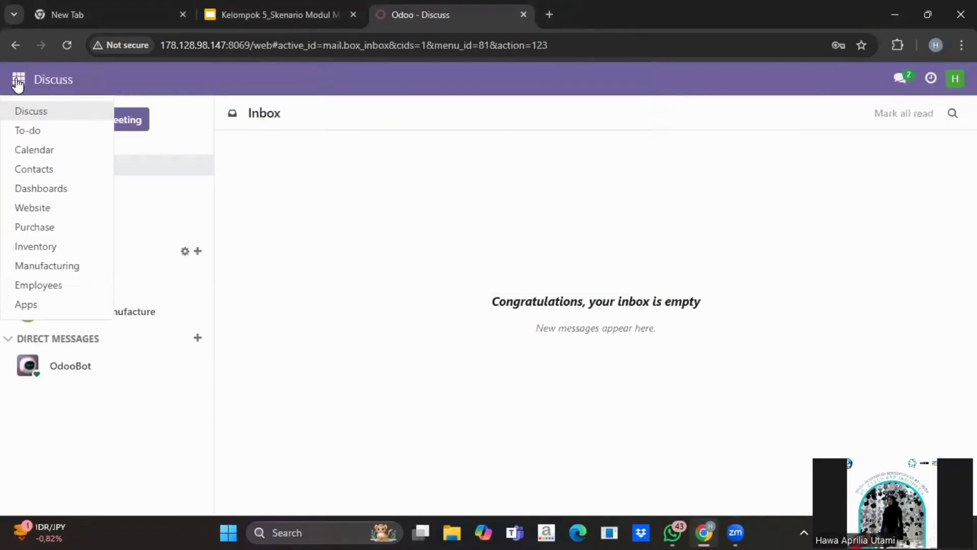
left_click(57, 271)
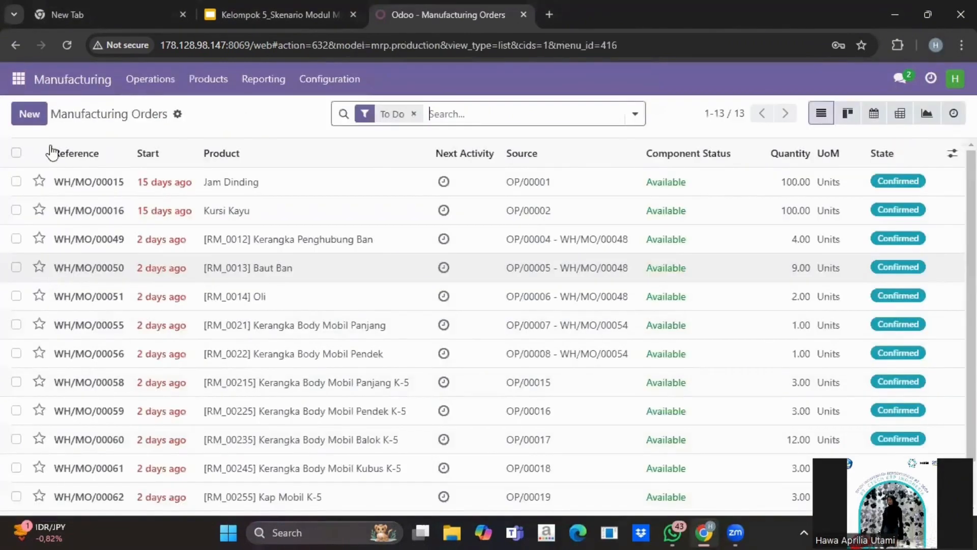
left_click(37, 116)
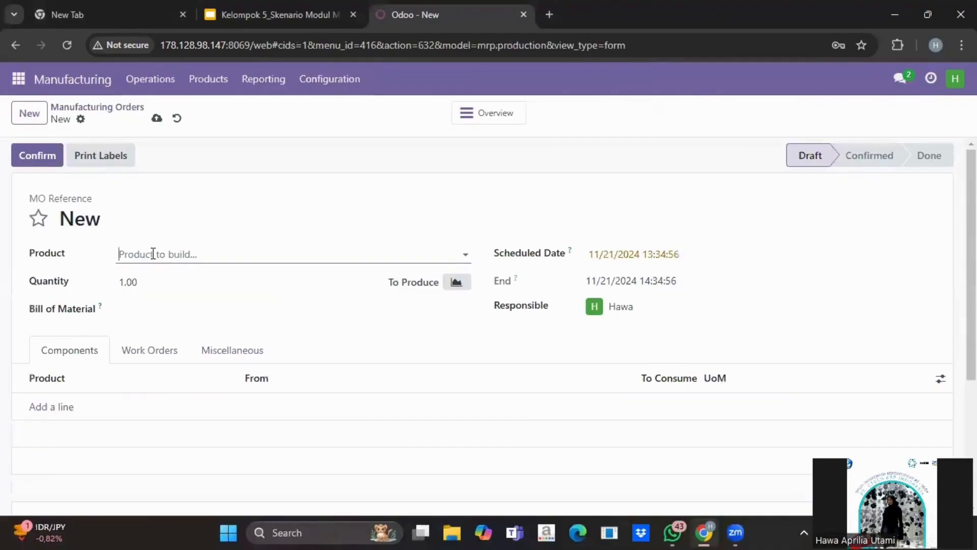
left_click(153, 253)
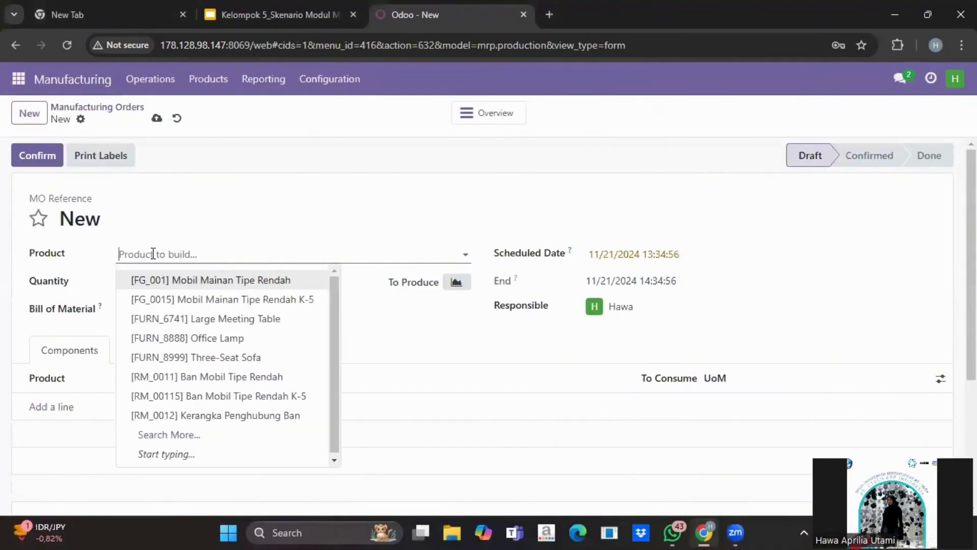
type("F")
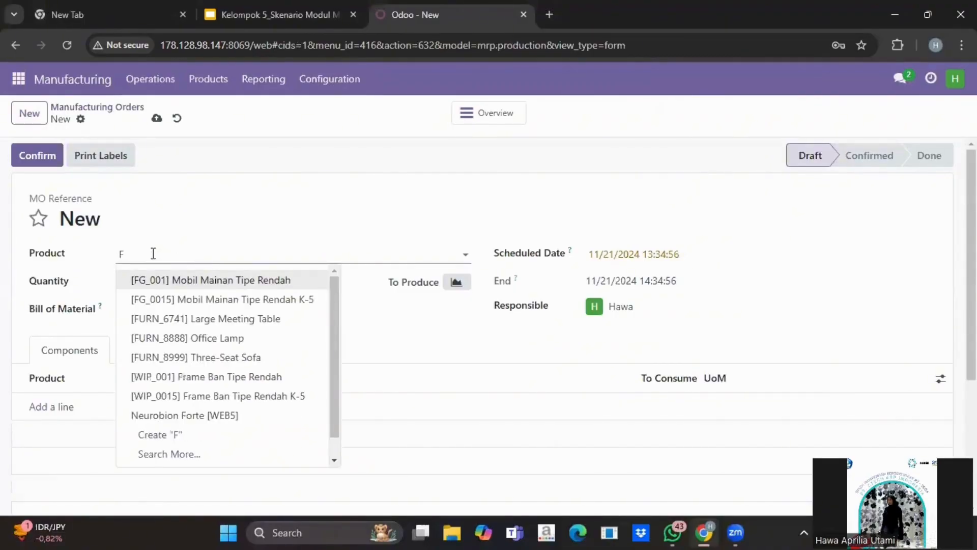
type("ra")
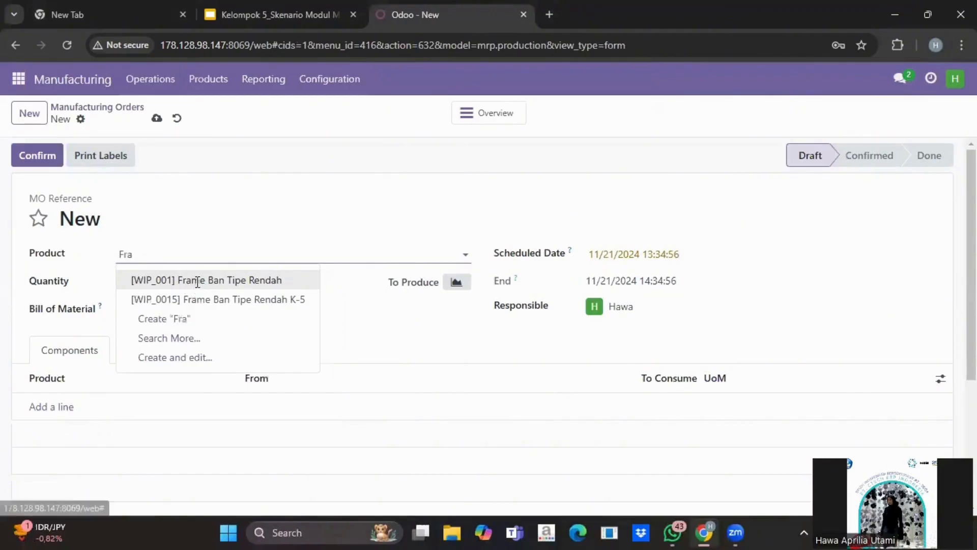
left_click(197, 280)
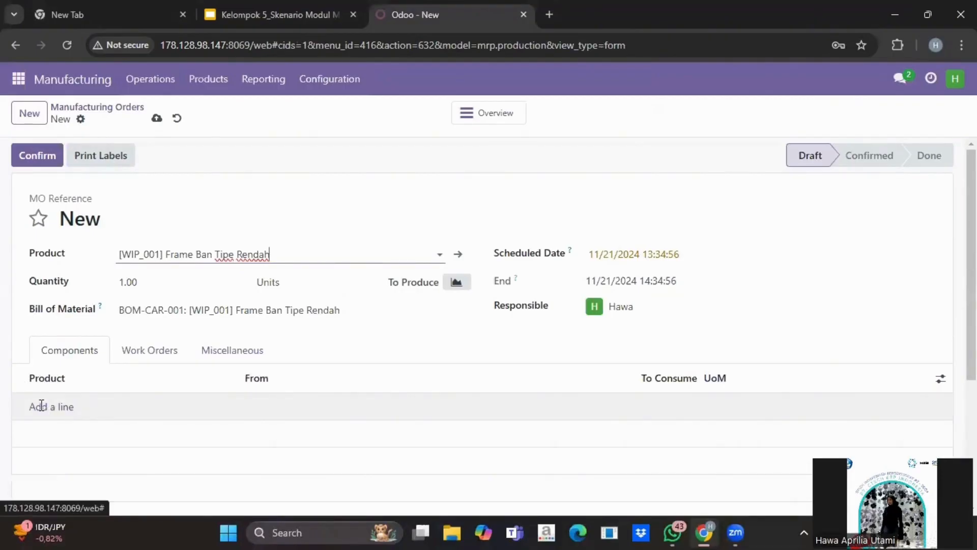
left_click(41, 406)
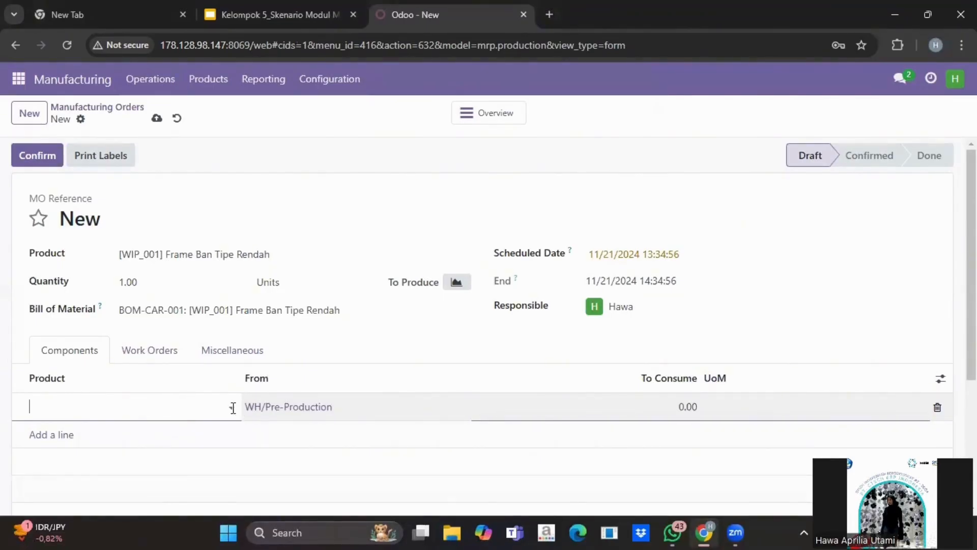
- Add components Ban Mobil Tipe Rendah K-5 (quantity 4) and Kerangka Penghubung Ban K-5 (quantity 1)
left_click(192, 406)
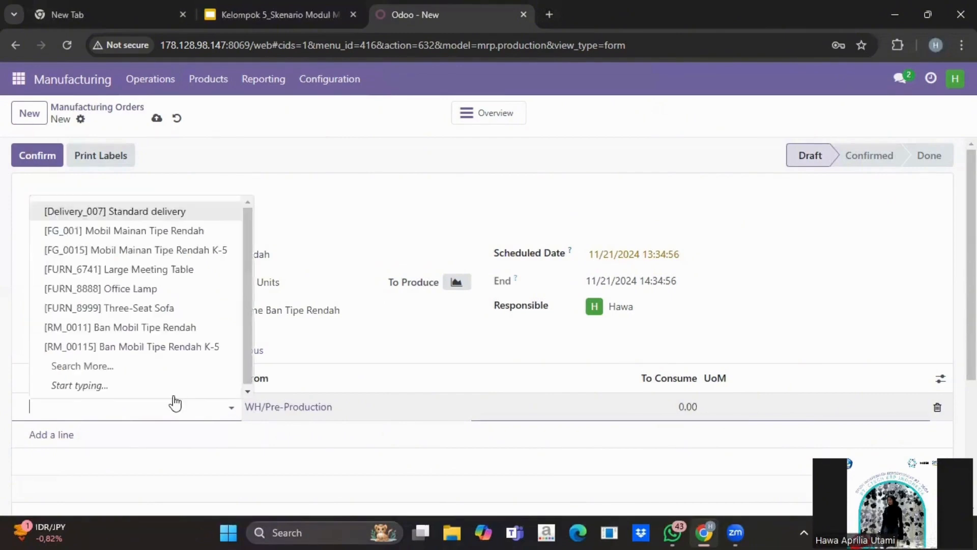
left_click(178, 348)
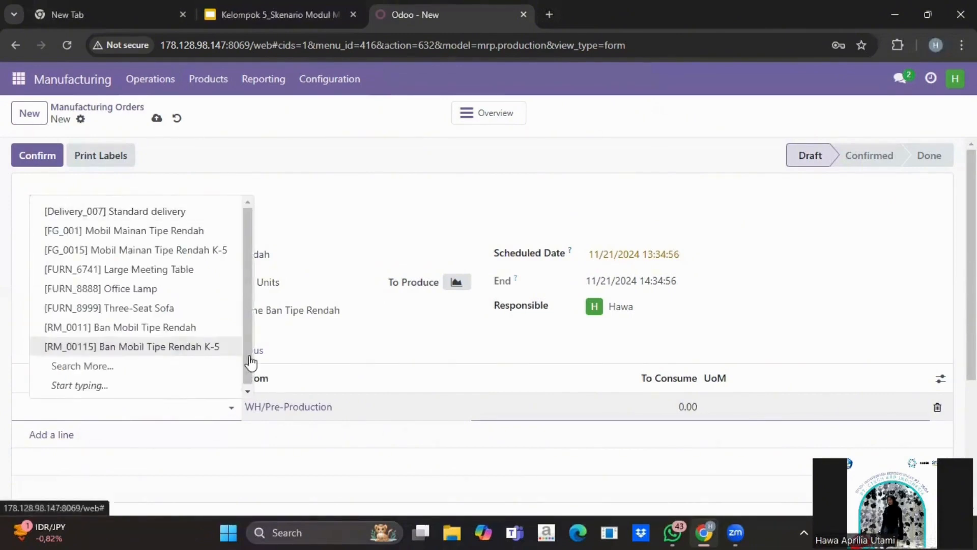
left_click(683, 407)
type("4")
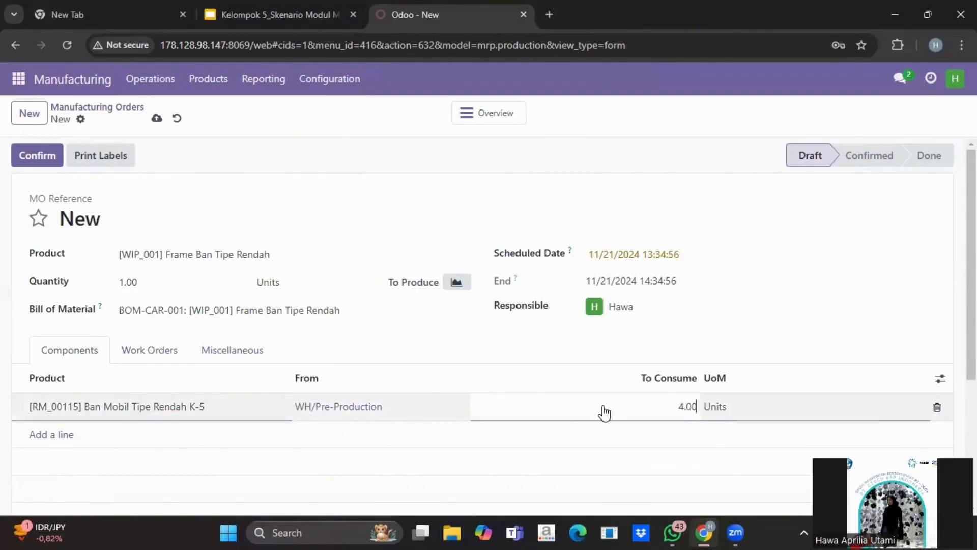
key("Return")
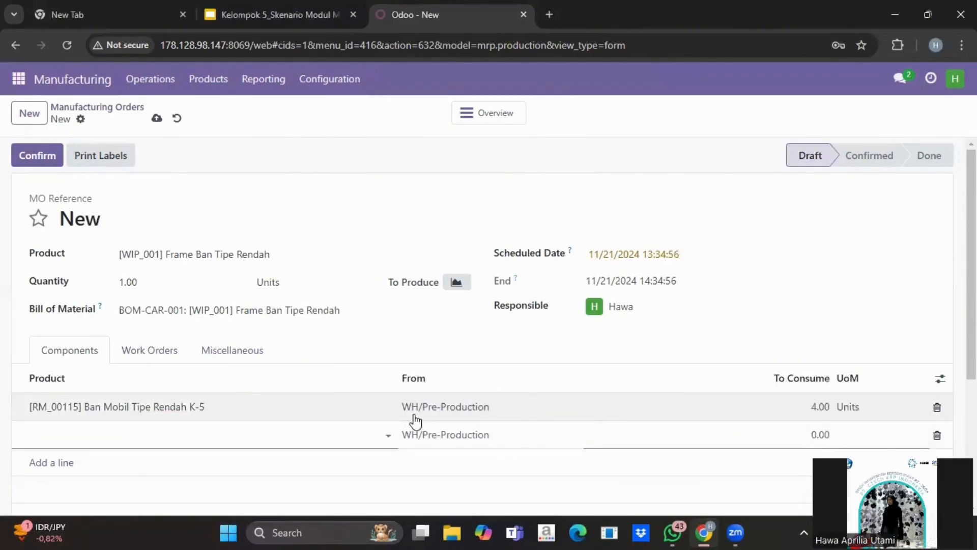
left_click(175, 405)
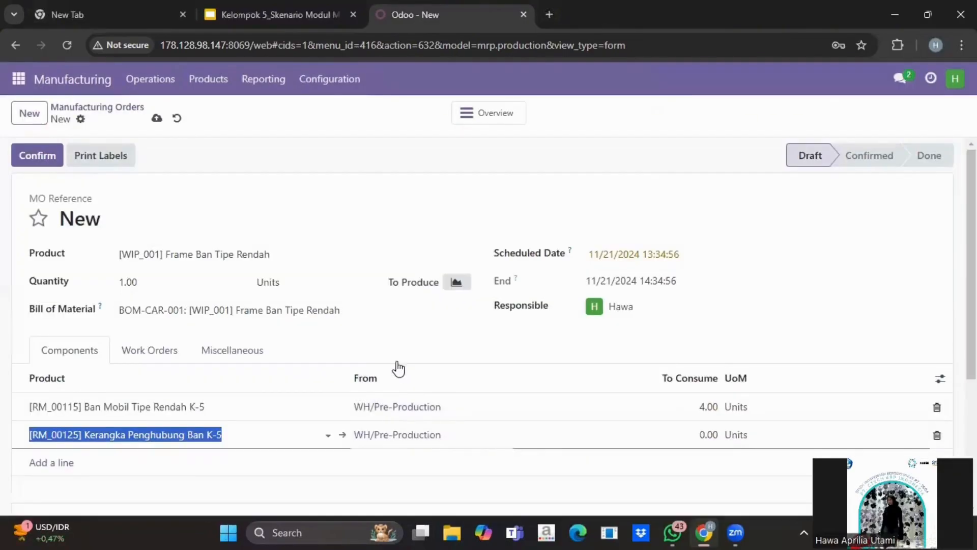
left_click(710, 436)
type("1")
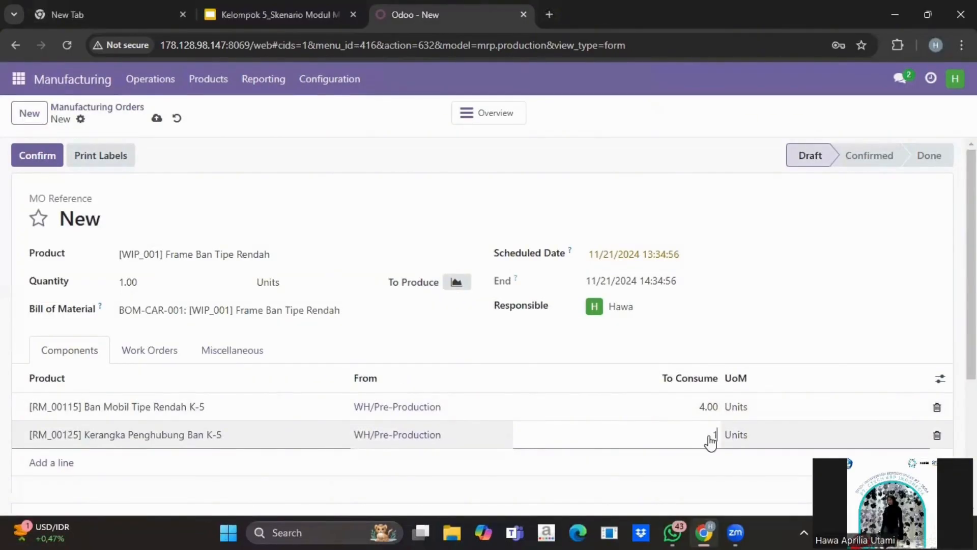
- Add Baut Ban K-5 (quantity 4) and Oli K-5 (quantity 1) as further components
left_click(305, 460)
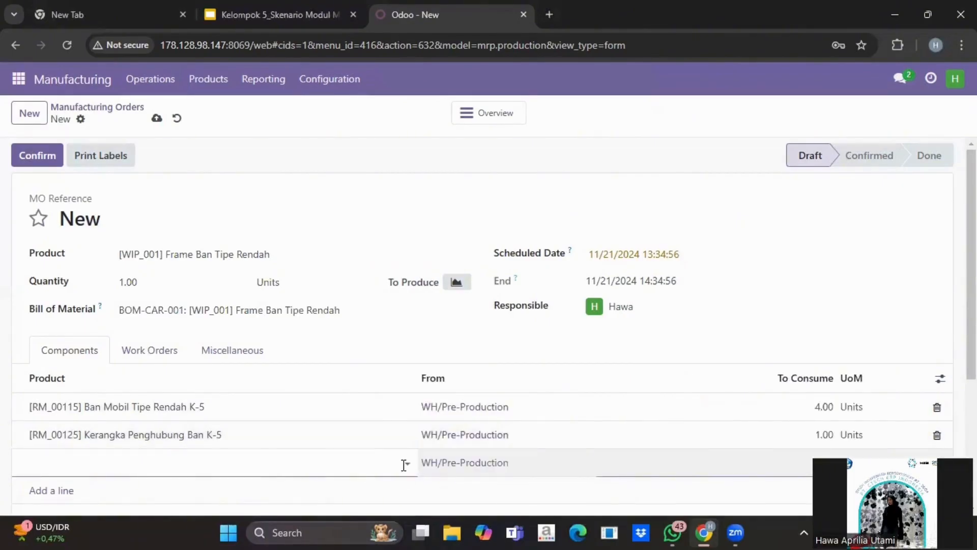
left_click(405, 465)
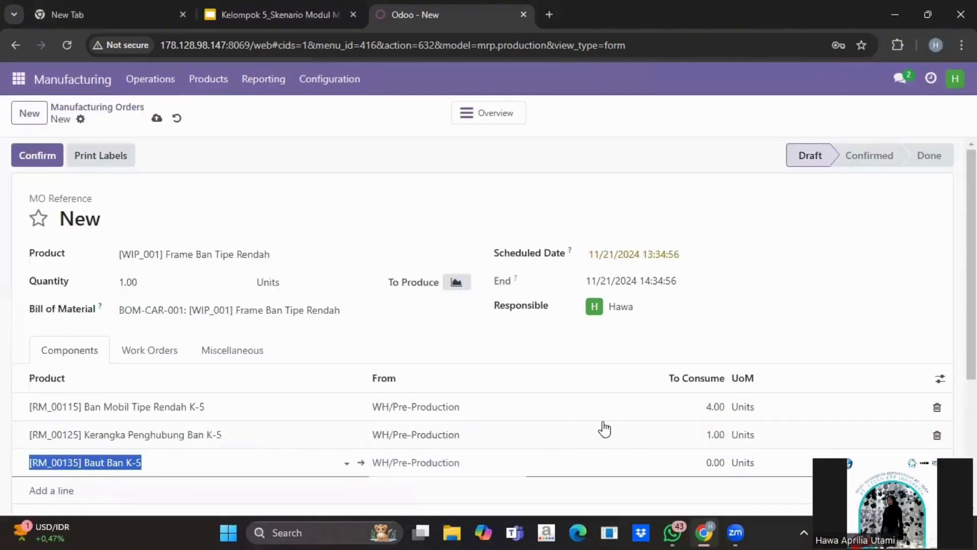
left_click(710, 457)
type("4")
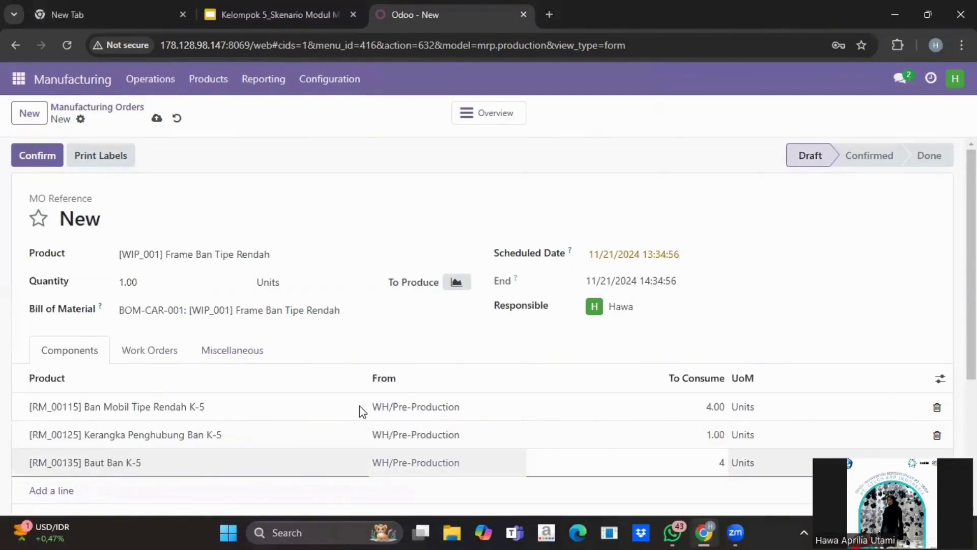
key("Return")
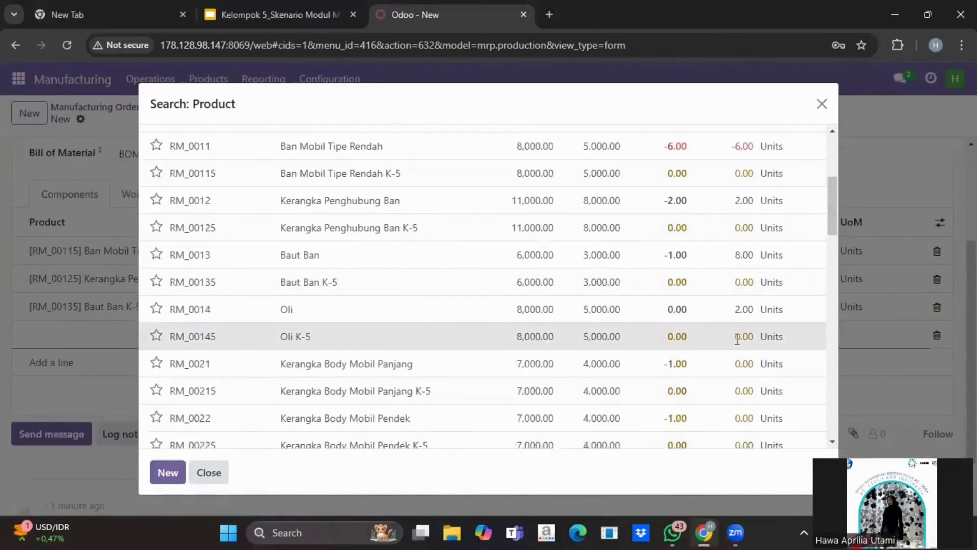
left_click(727, 336)
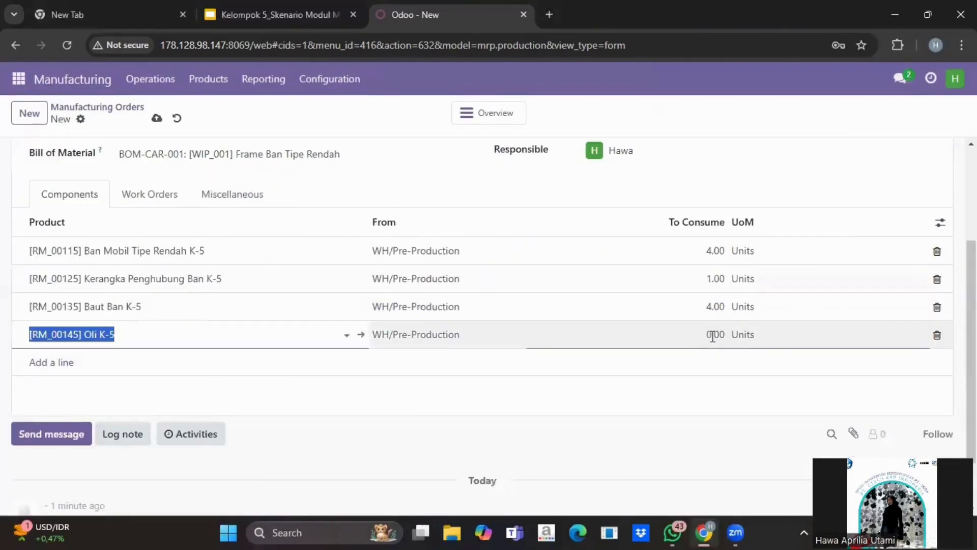
left_click(712, 336)
type("1")
key("Return")
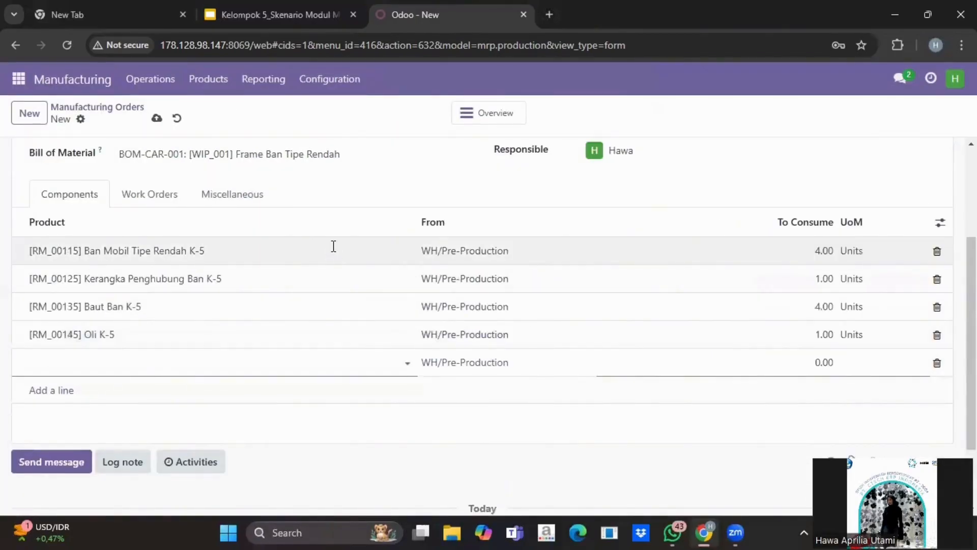
scroll(333, 247, "up", 2)
scroll(333, 246, "down", 1)
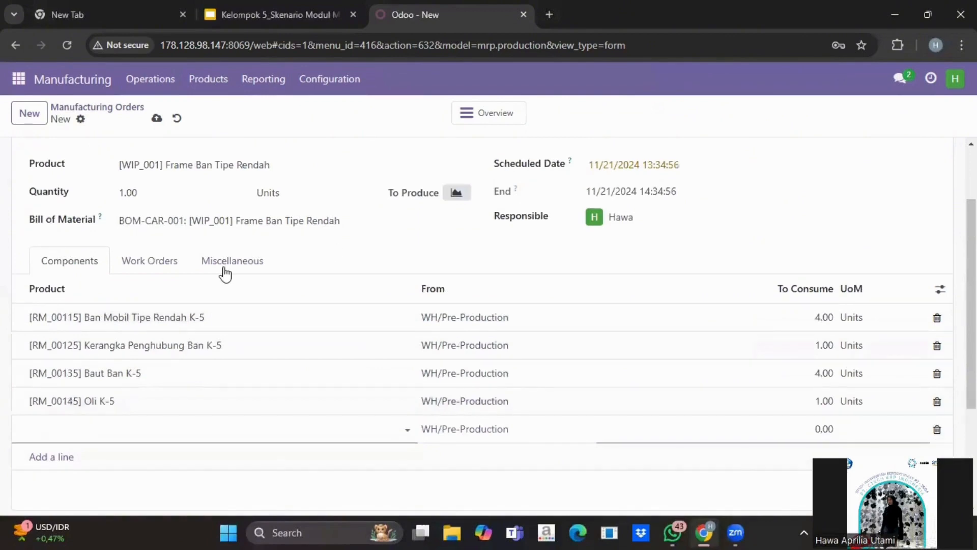
- Add a Perakitan work order at CraftWorks Furniture Hub with a 25:00 expected duration
left_click(163, 270)
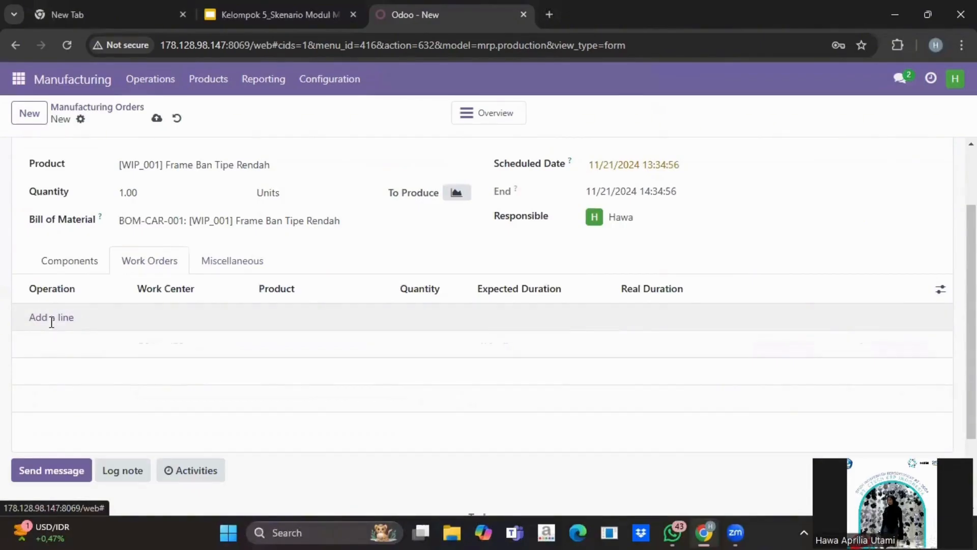
left_click(52, 323)
type("Perakitan")
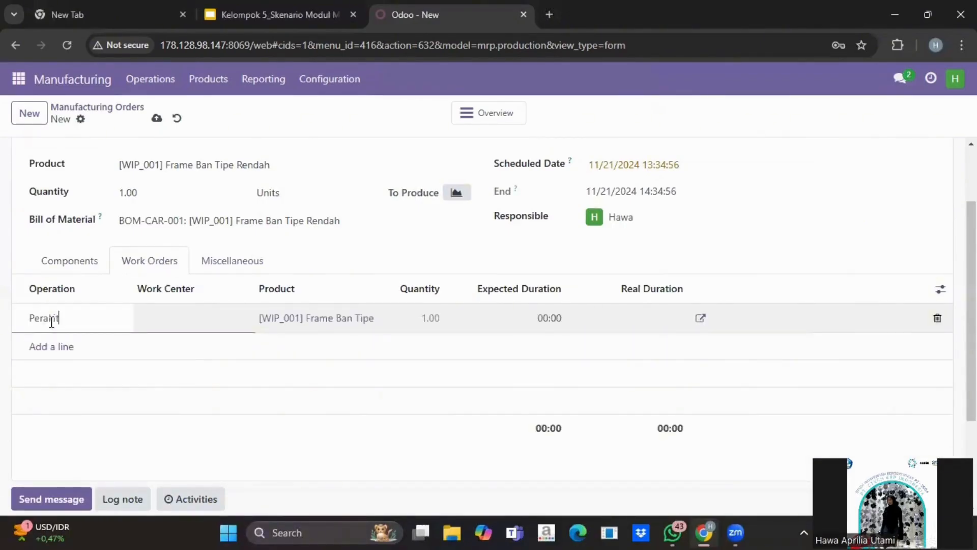
left_click(231, 324)
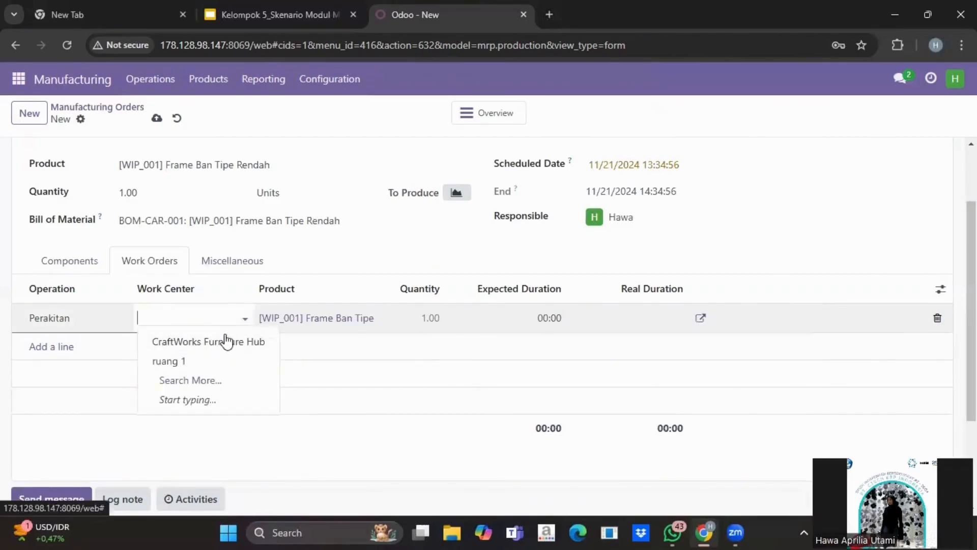
key("Return")
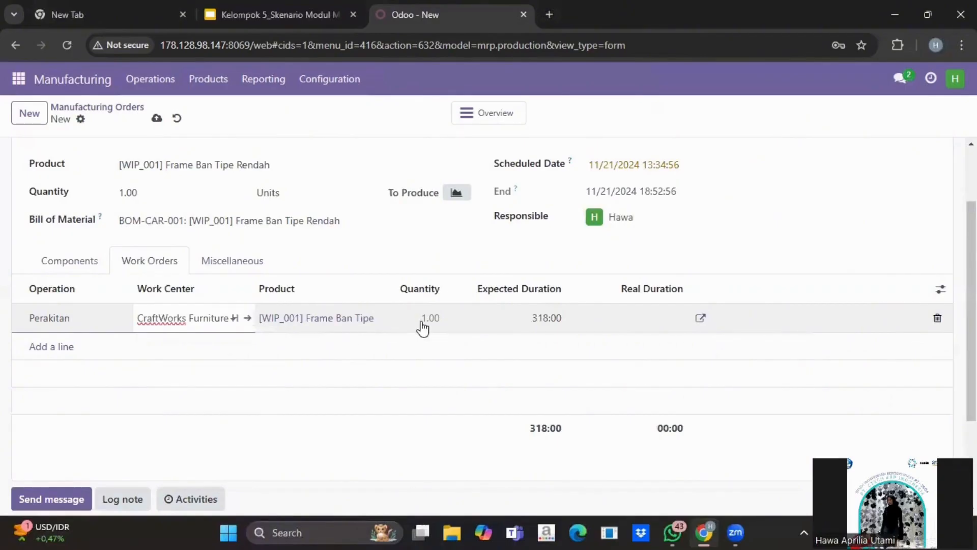
left_click(545, 320)
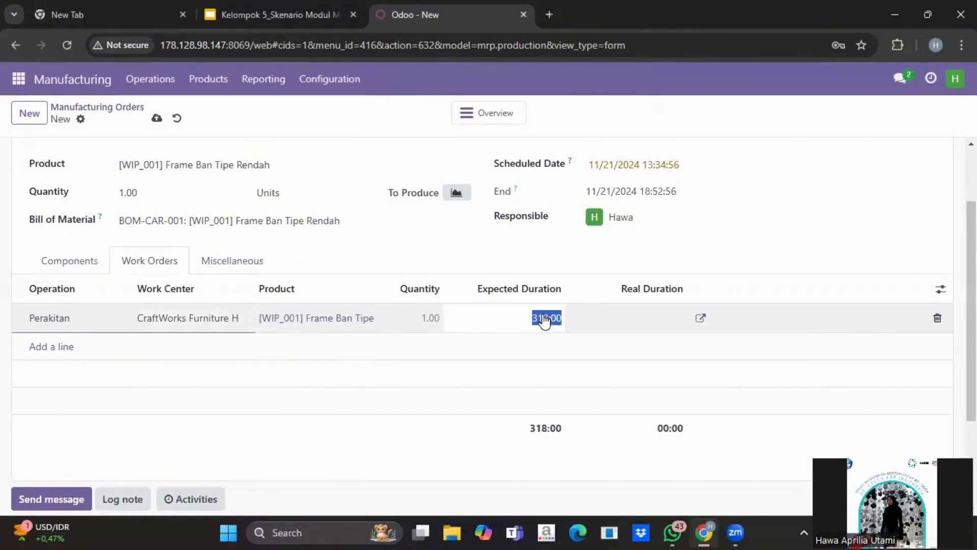
type("25:00")
key("Return")
scroll(545, 320, "up", 1)
scroll(189, 209, "up", 1)
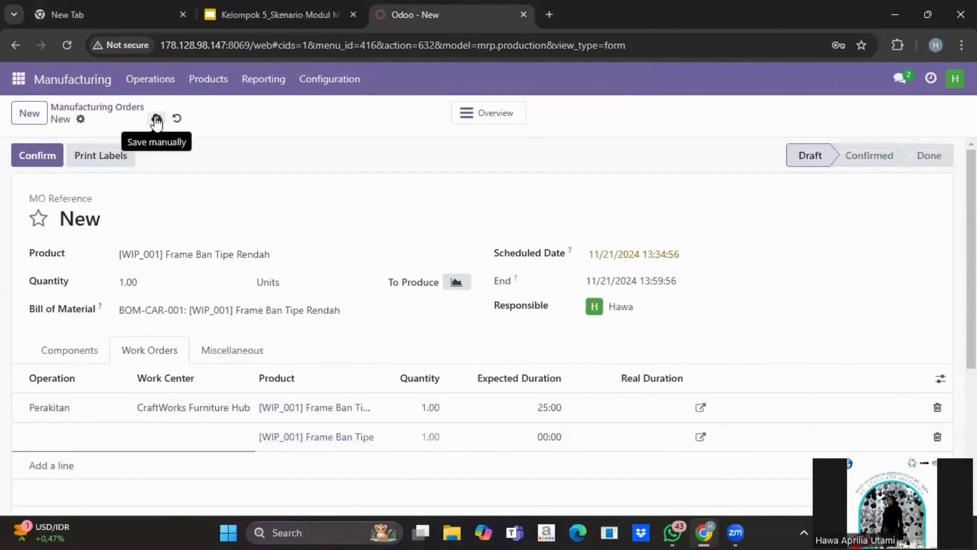
- Save and confirm manufacturing order WH/MO/00081
left_click(156, 120)
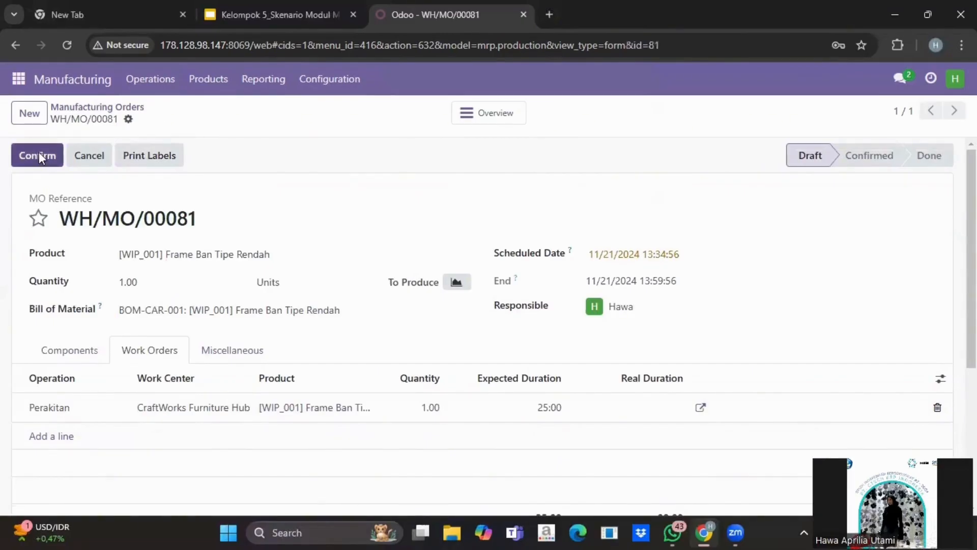
left_click(40, 154)
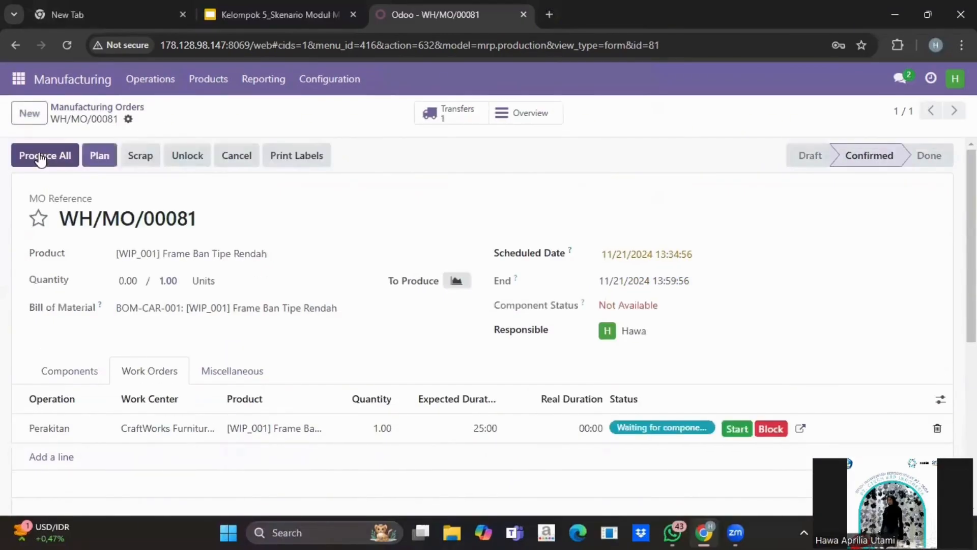
scroll(431, 270, "down", 4)
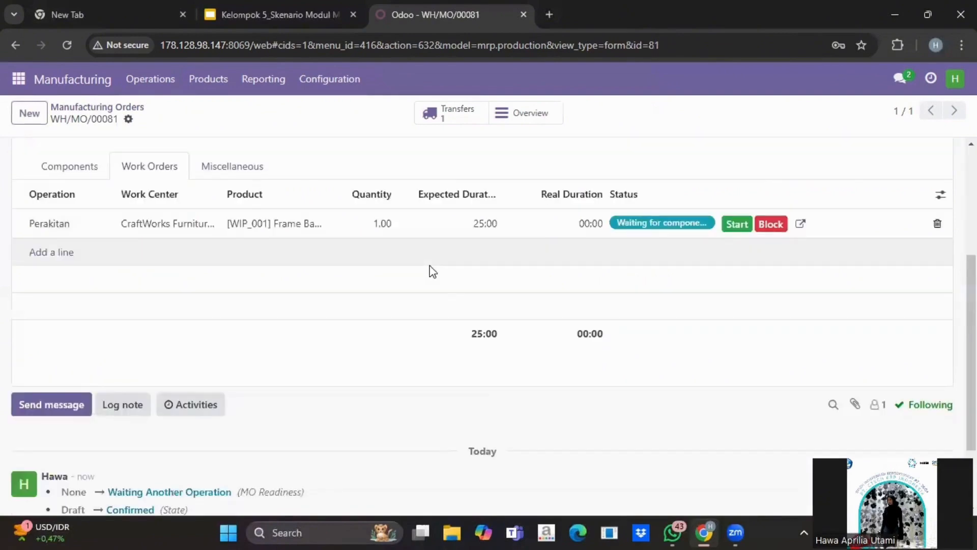
scroll(421, 186, "up", 4)
- Expand the overview rows for Ban Mobil, Baut Ban and Oli K-5 to show RFQ P00011 sourcing
left_click(502, 116)
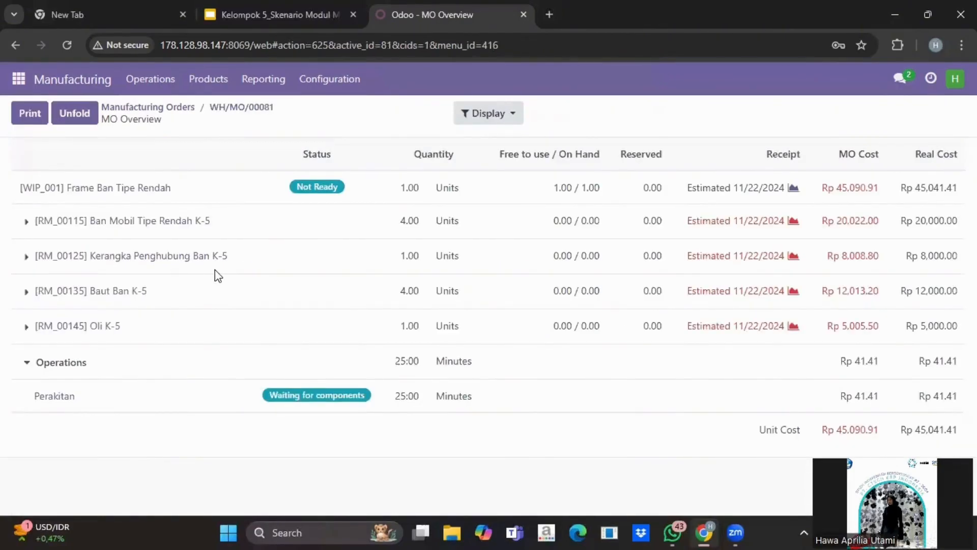
left_click(26, 221)
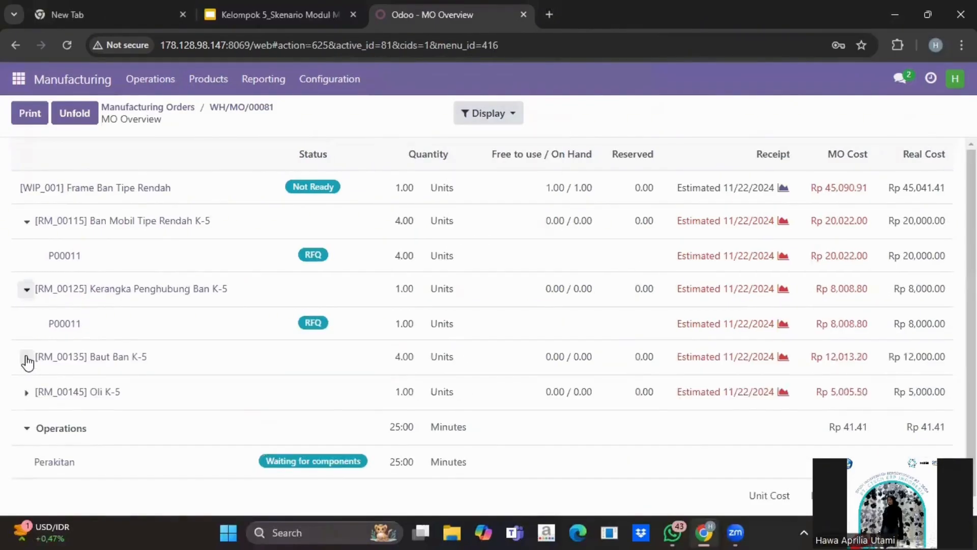
left_click(27, 358)
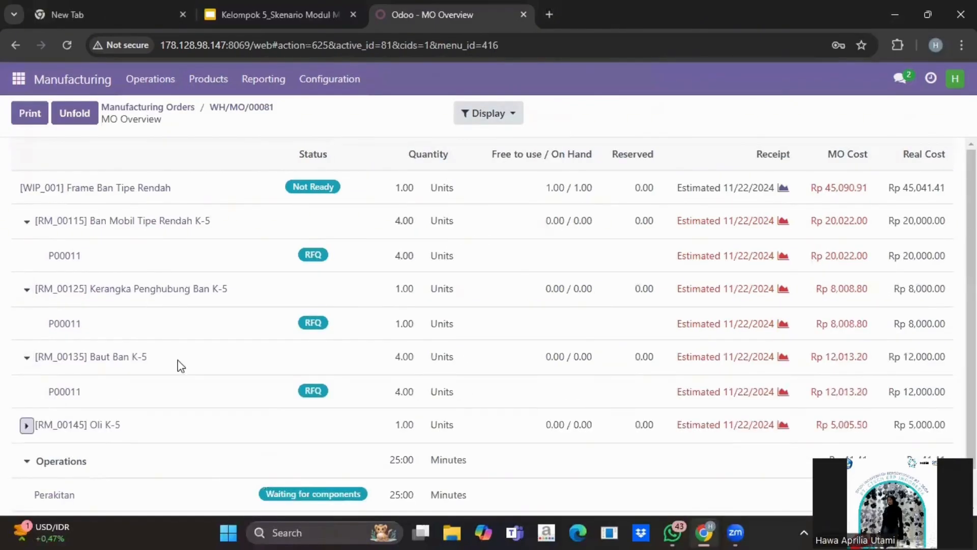
scroll(179, 365, "down", 1)
scroll(179, 365, "up", 1)
scroll(5, 410, "down", 1)
left_click(26, 385)
scroll(160, 255, "up", 1)
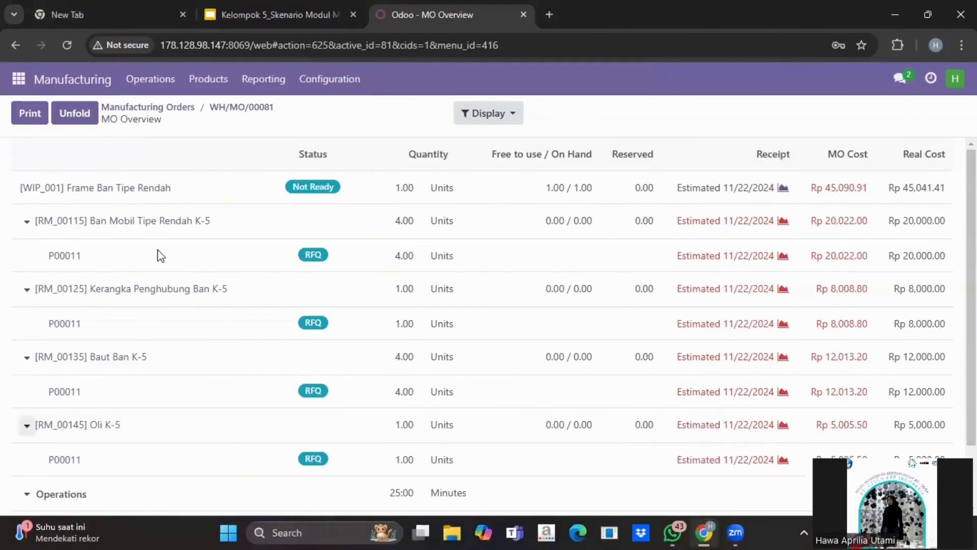
- Reopen WH/MO/00081 from the list and produce all, consuming its four K-5 components
left_click(144, 106)
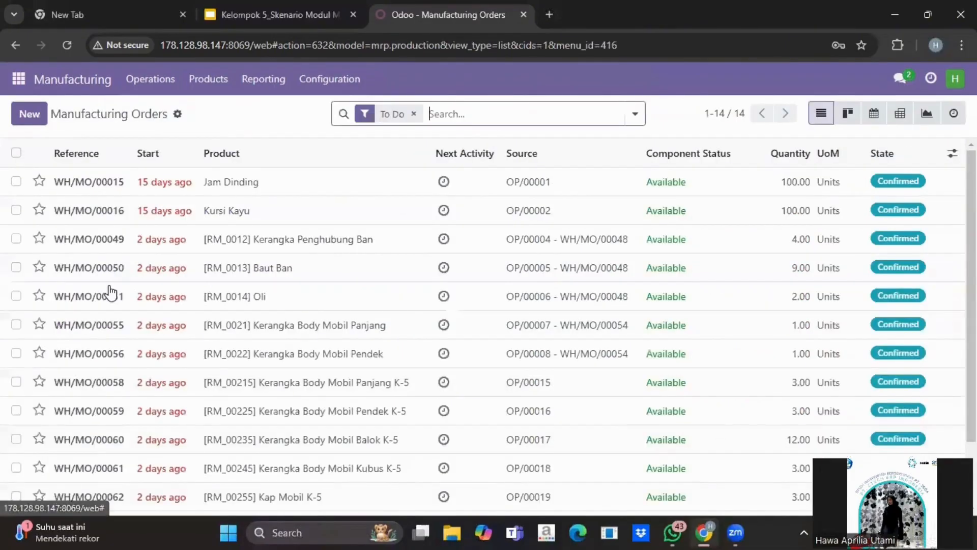
scroll(107, 397, "down", 3)
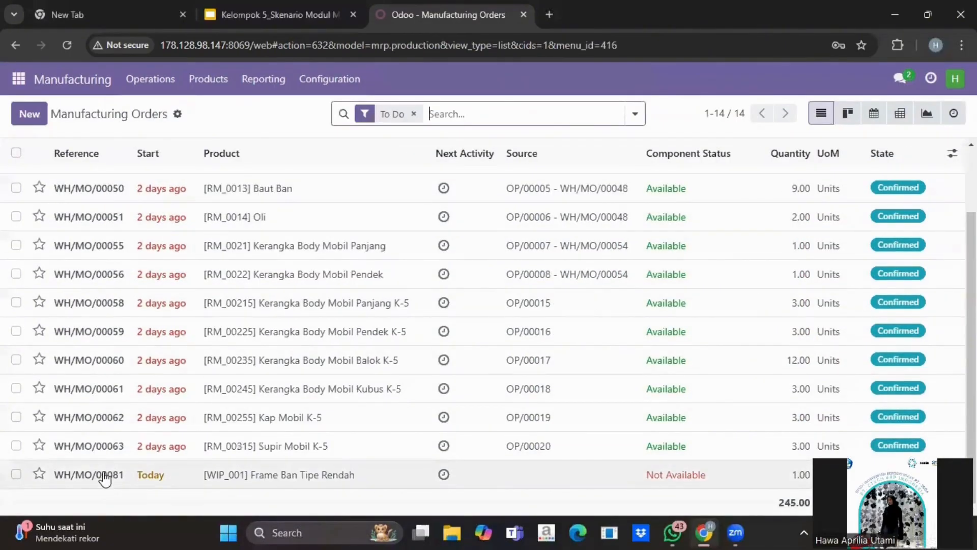
left_click(105, 475)
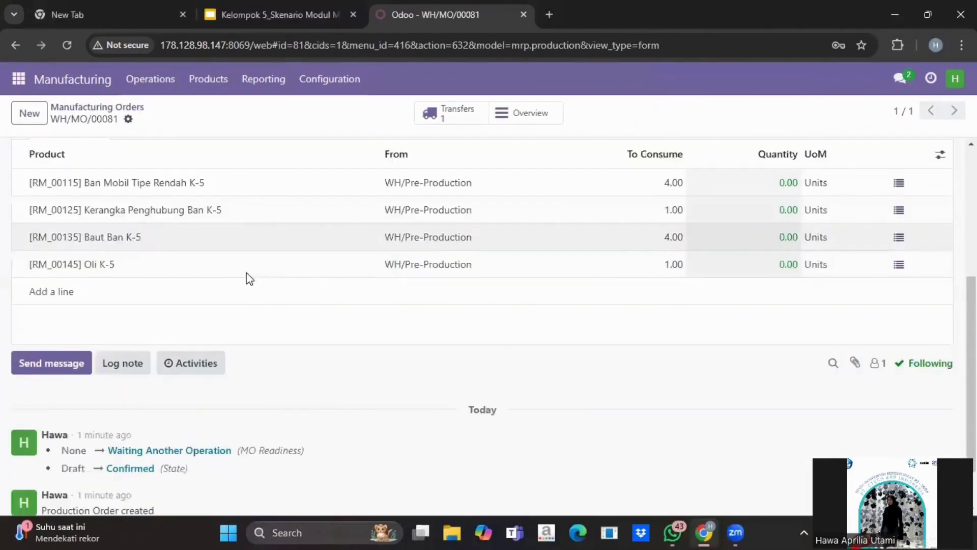
scroll(246, 273, "up", 5)
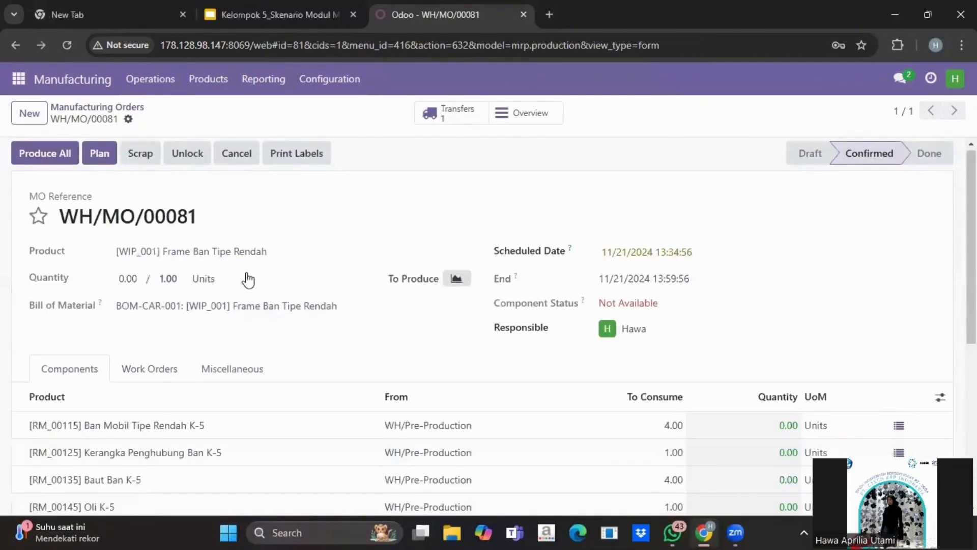
left_click(59, 159)
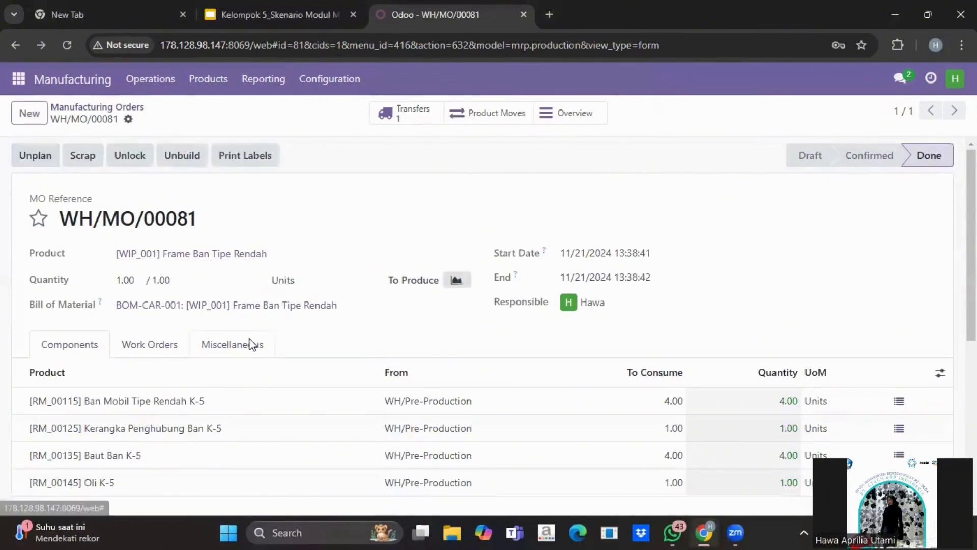
scroll(250, 345, "down", 5)
scroll(251, 345, "up", 2)
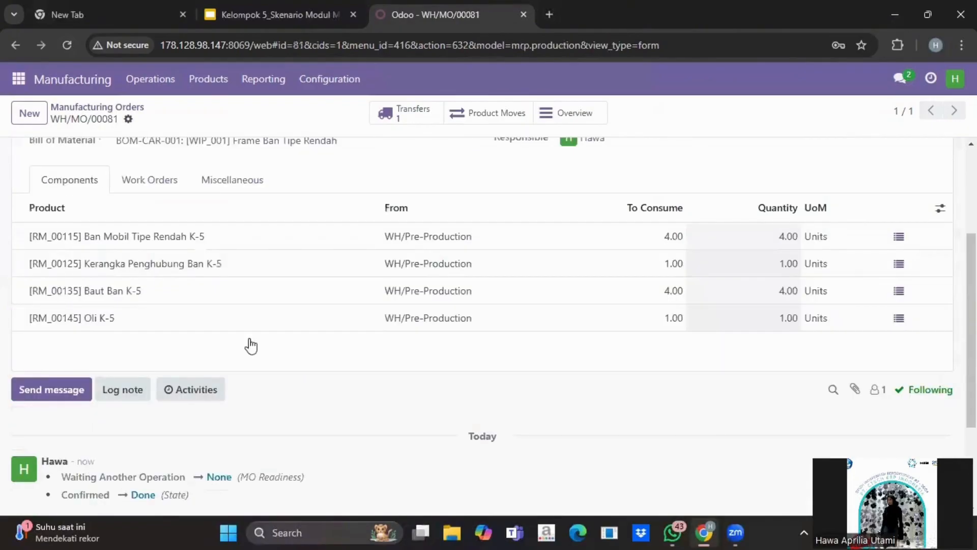
scroll(250, 345, "up", 3)
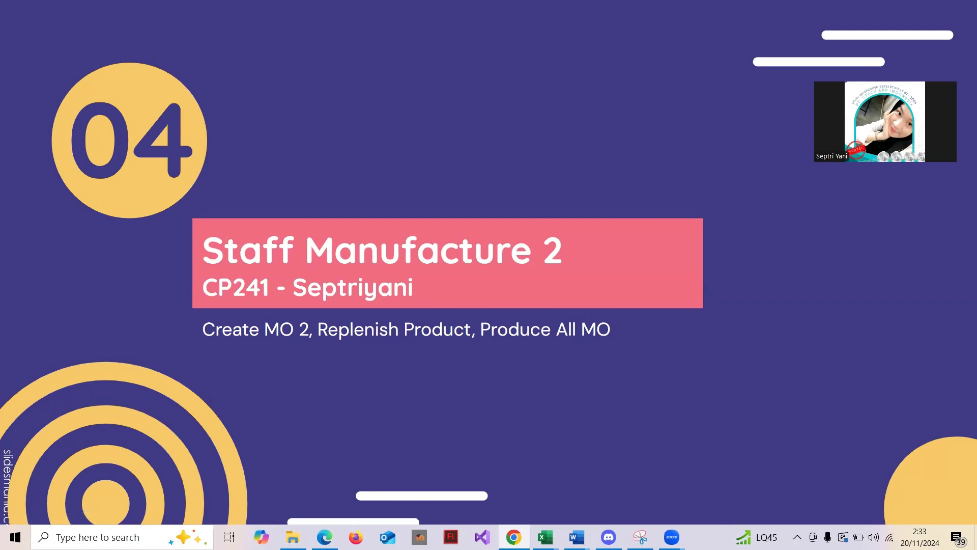
- Log in to Odoo with the second user's e-mail and password
key("alt+Tab")
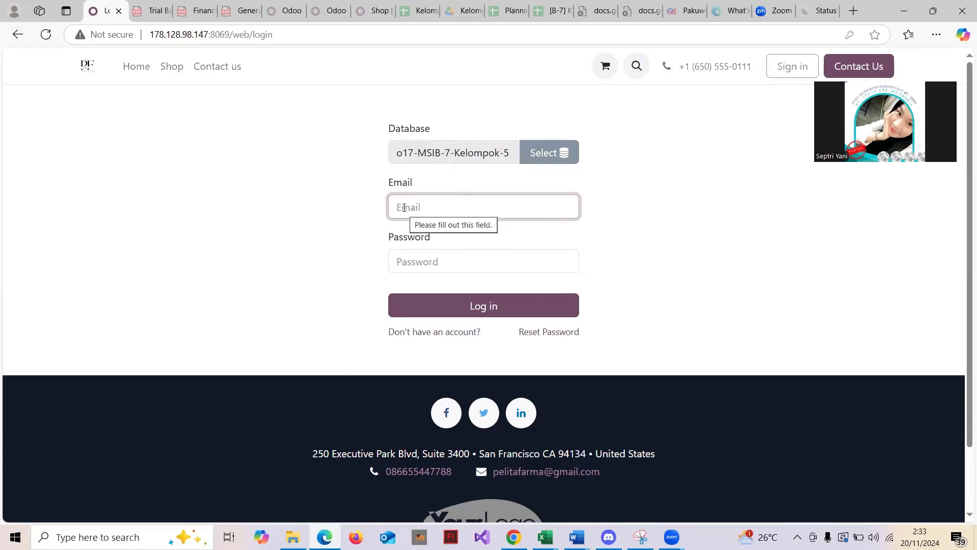
left_click(403, 207)
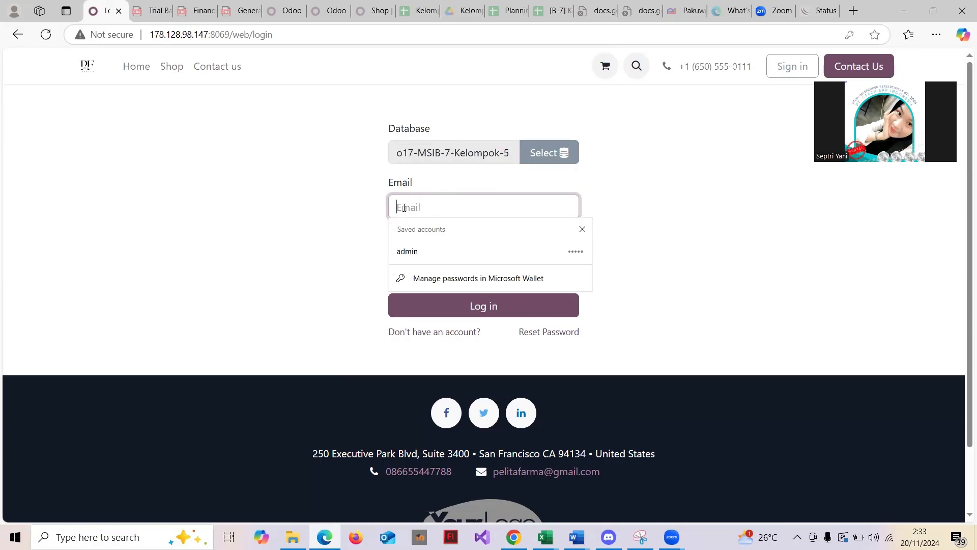
type("septri")
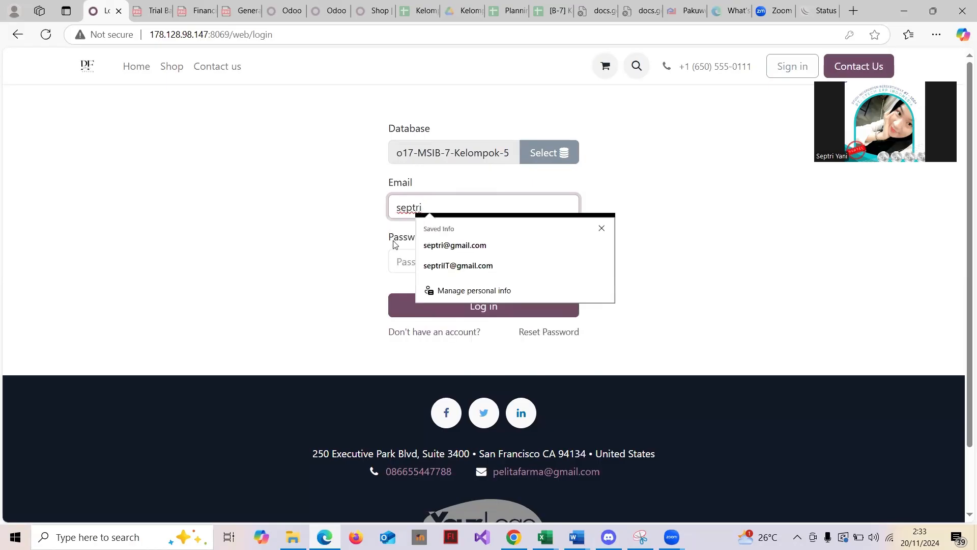
left_click(394, 261)
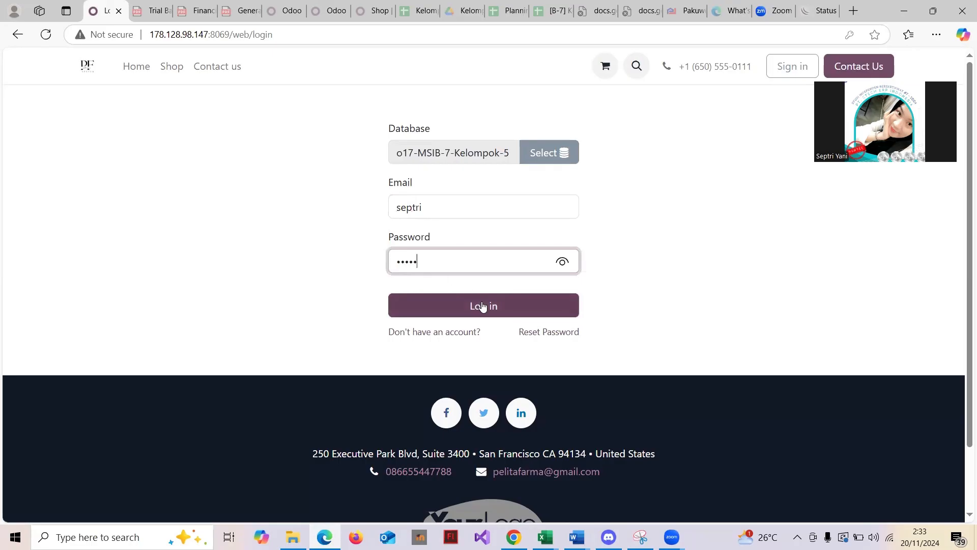
left_click(482, 306)
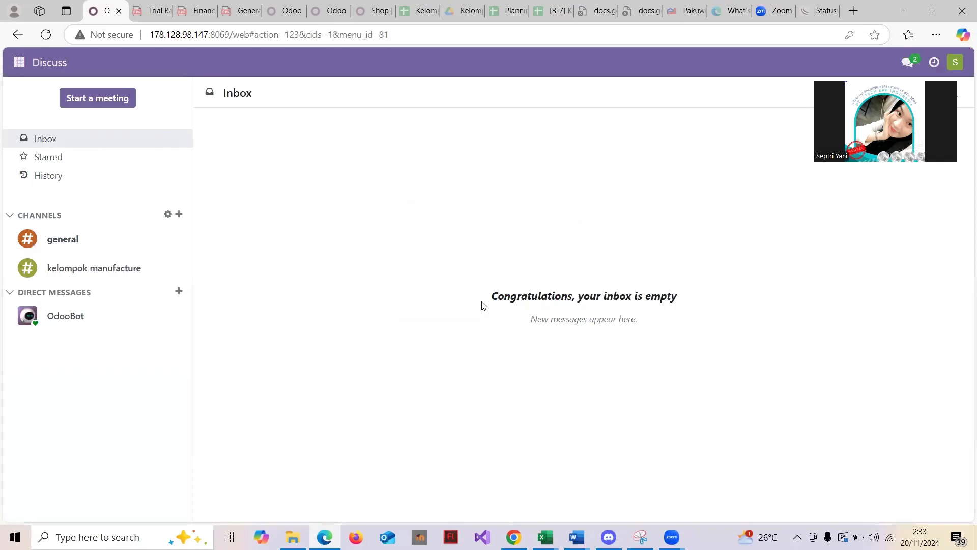
- Open the Manufacturing app and start a new manufacturing order
left_click(19, 62)
left_click(53, 228)
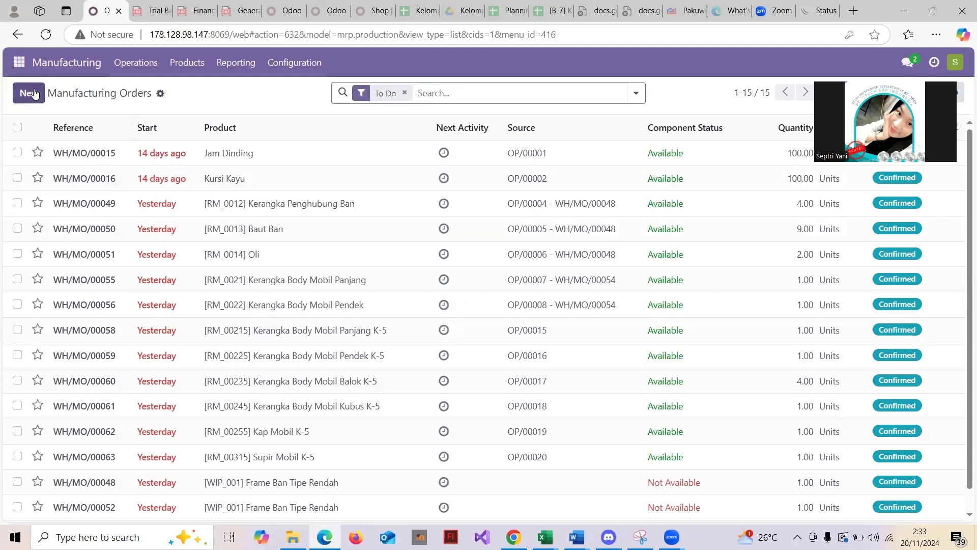
left_click(34, 93)
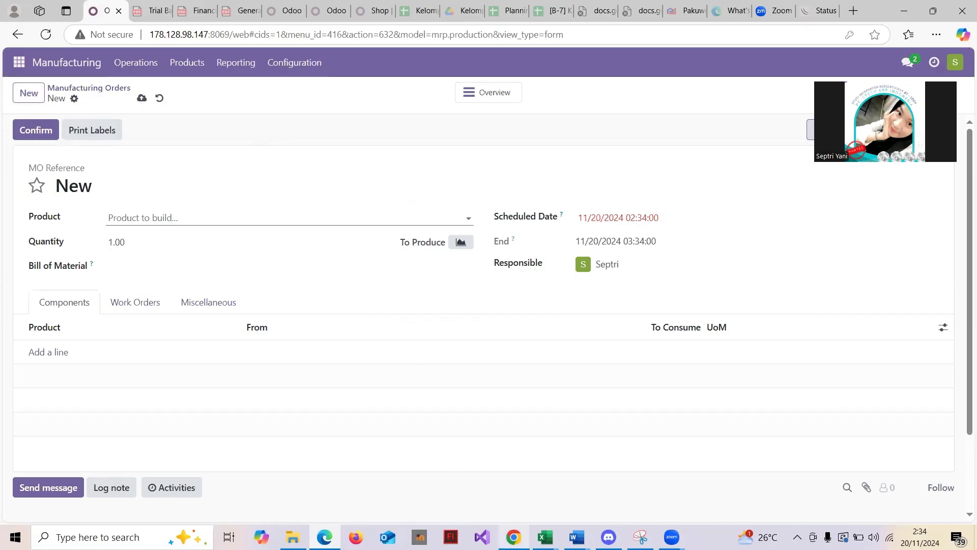
- Bring the slide presentation forward and exit its full-screen slideshow
mouse_move(515, 530)
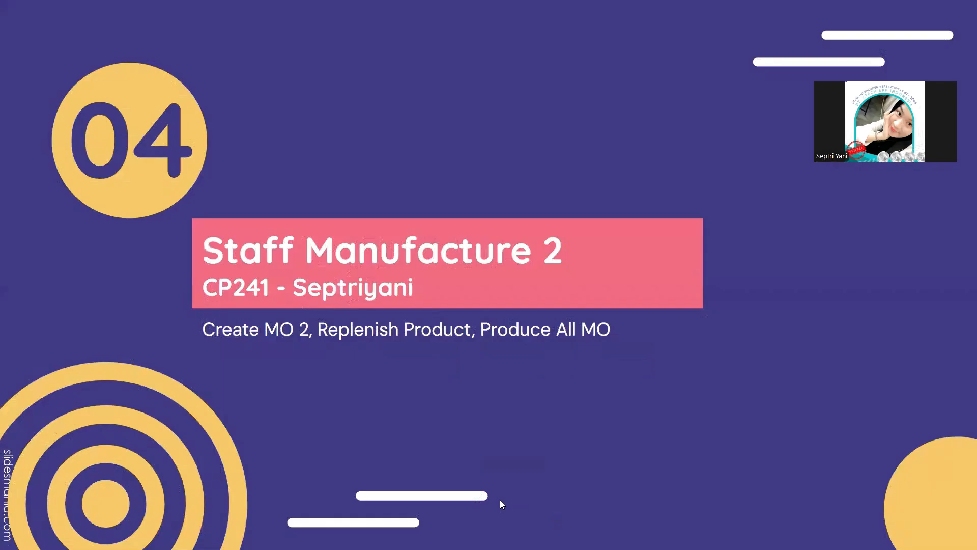
left_click(503, 504)
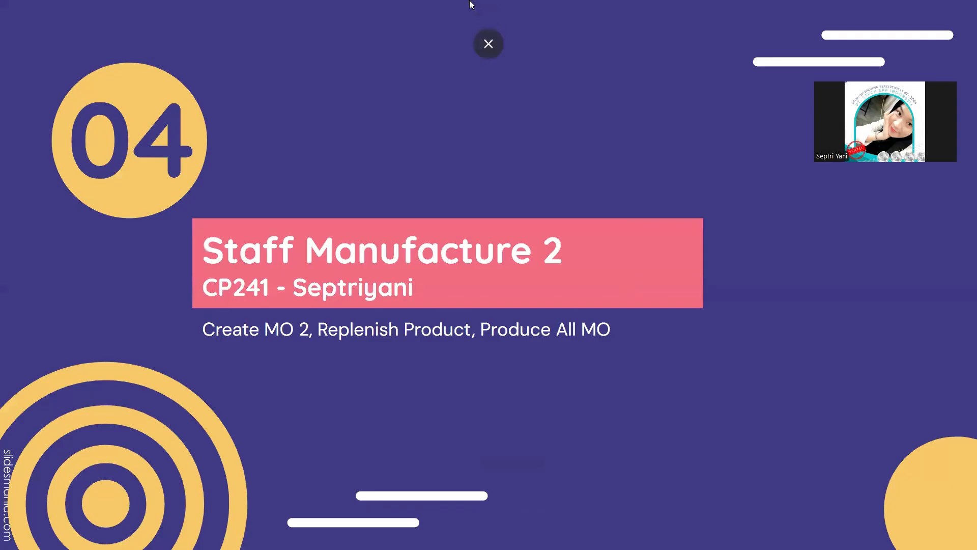
left_click(495, 41)
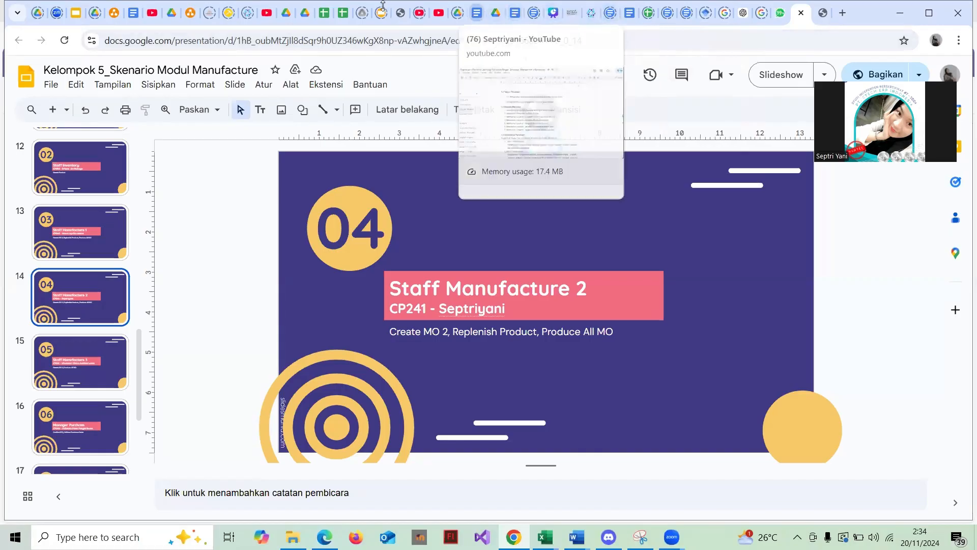
- In the scenario document, select the MO 2 product name Body Mobil Tipe Rendah
left_click(133, 13)
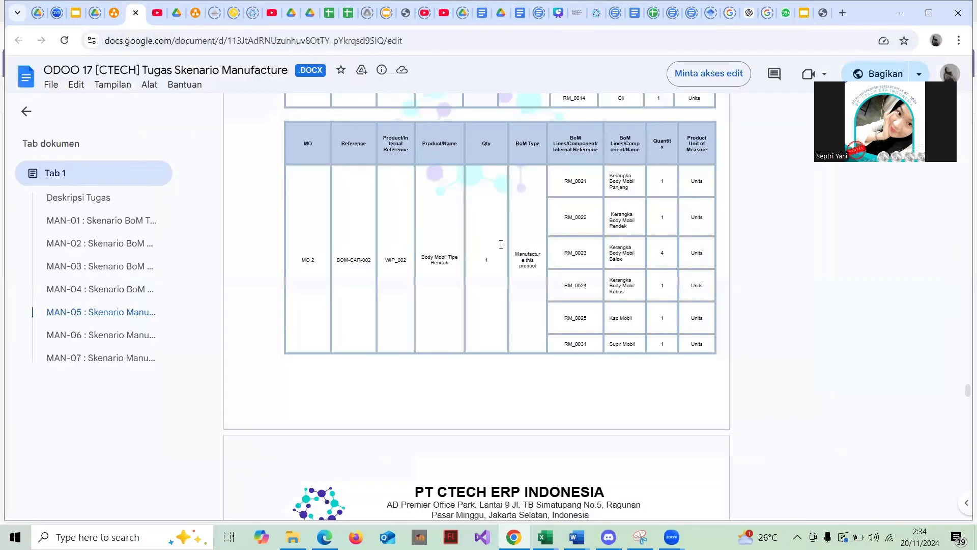
scroll(521, 260, "up", 9)
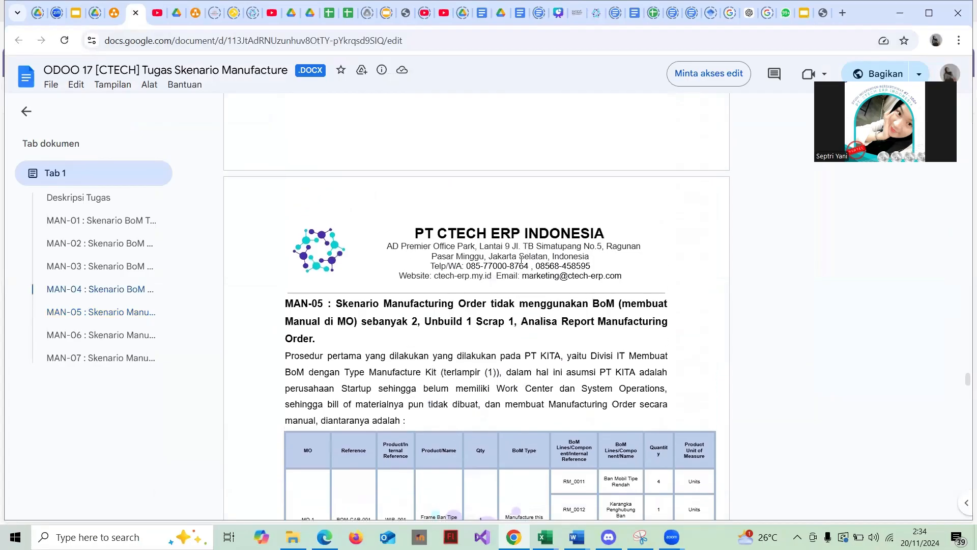
scroll(521, 260, "down", 3)
scroll(521, 259, "up", 3)
scroll(521, 260, "down", 3)
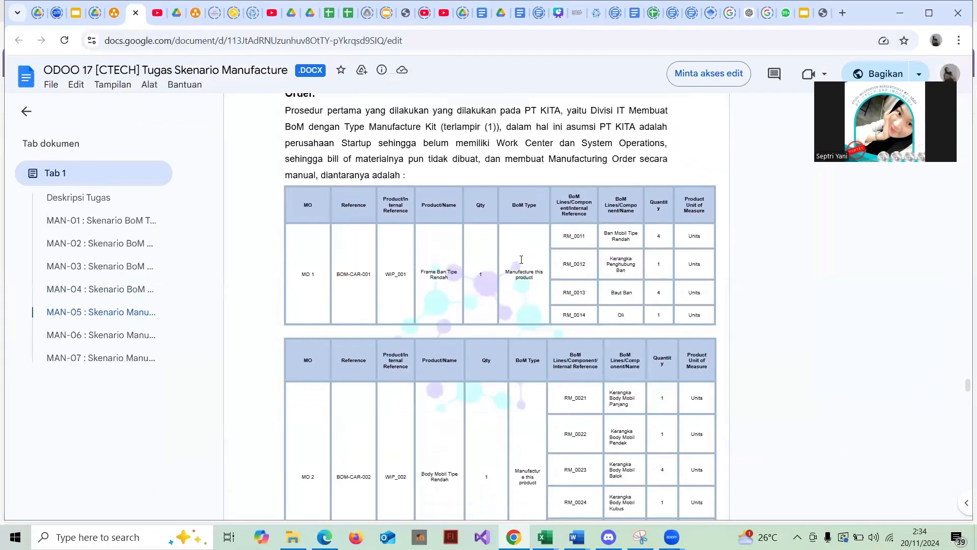
scroll(438, 284, "down", 4)
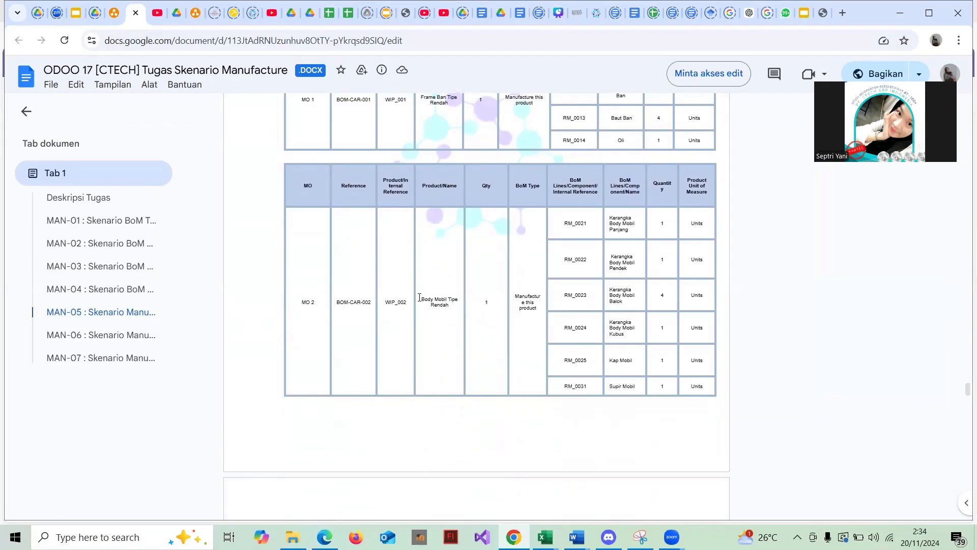
left_click_drag(419, 297, 456, 304)
key("ctrl+c")
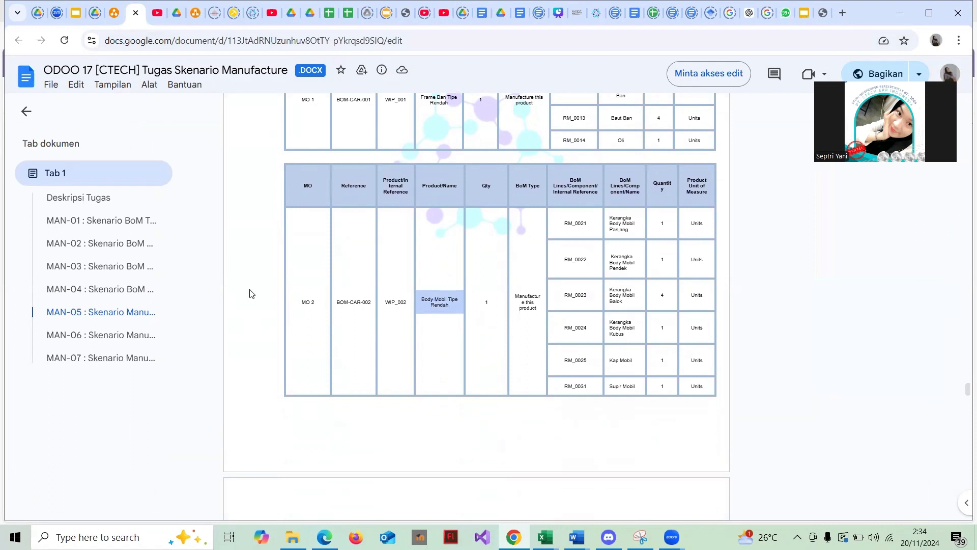
- Set the order's product to [WP_0025] Body Mobil Tipe Rendah K-5
key("alt+Tab")
key("ctrl+v")
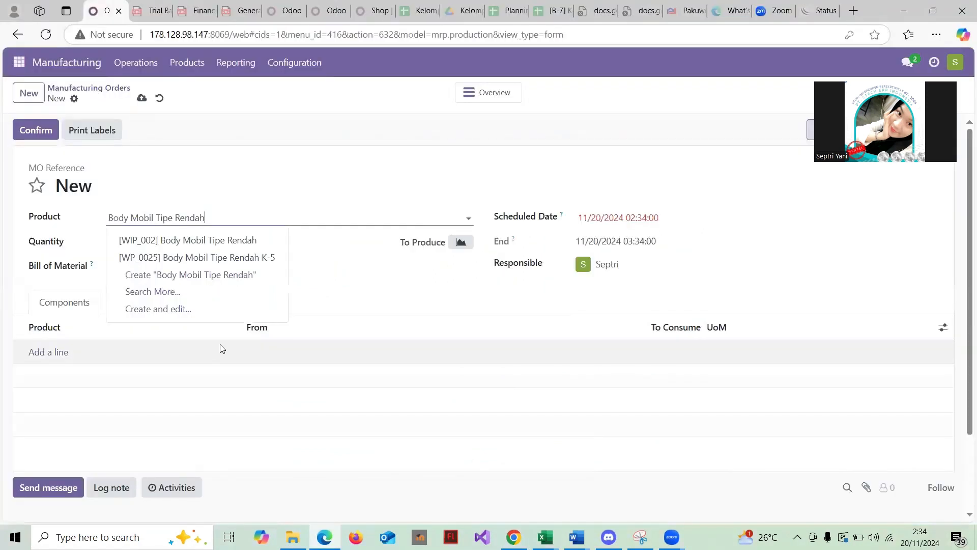
left_click(259, 263)
left_click(136, 265)
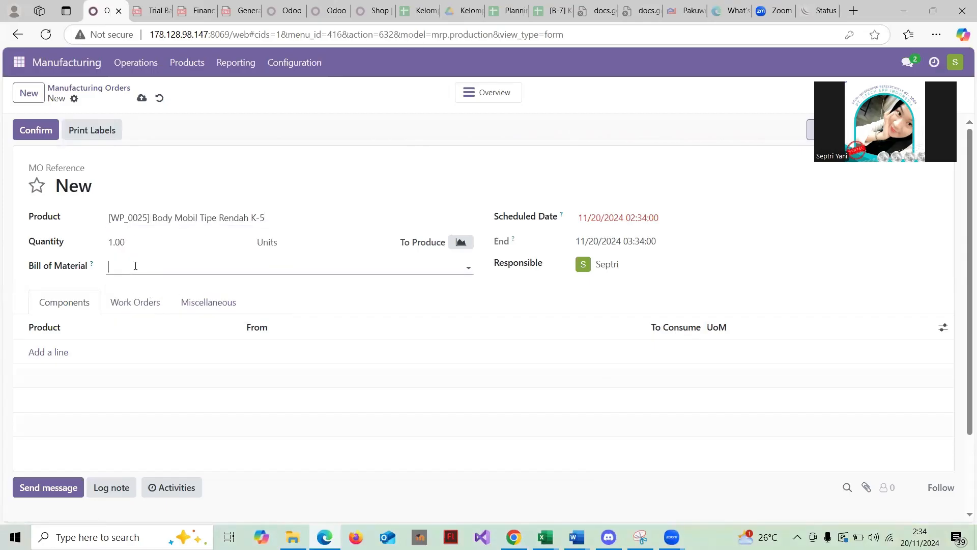
- Copy BOM-CAR-002 from the task table into the Bill of Material field
left_click(513, 536)
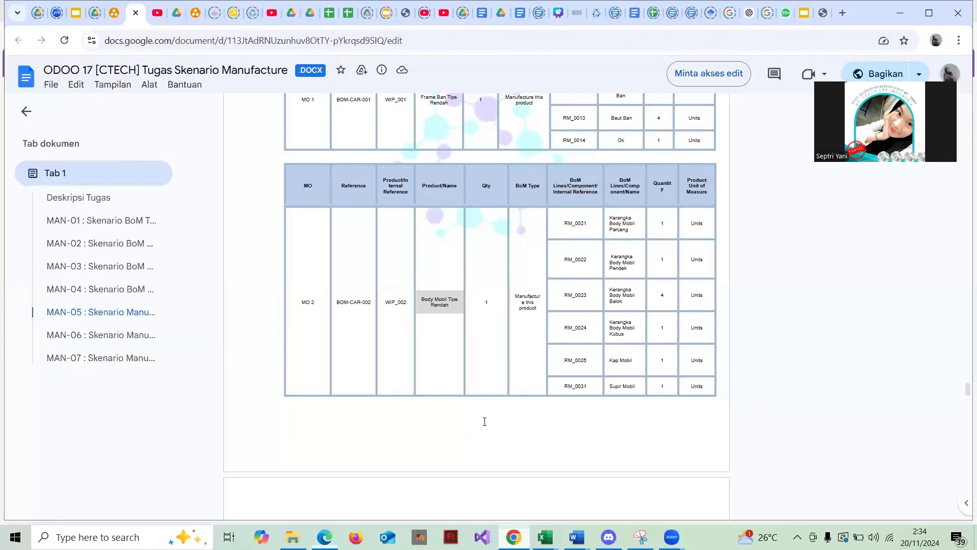
left_click_drag(337, 304, 373, 304)
key("ctrl+c")
key("alt+Tab")
left_click(444, 265)
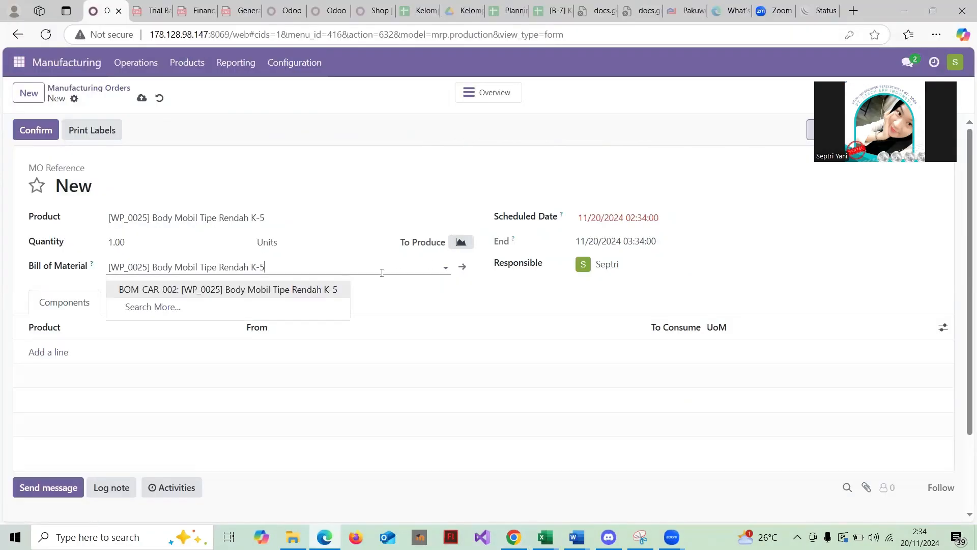
key("BackSpace")
key("BackSpace")
key("BackSpace")
key("BackSpace")
key("BackSpace")
key("BackSpace")
key("BackSpace")
key("BackSpace")
key("BackSpace")
key("BackSpace")
key("BackSpace")
key("BackSpace")
key("BackSpace")
key("BackSpace")
key("BackSpace")
key("BackSpace")
key("BackSpace")
key("BackSpace")
key("BackSpace")
key("BackSpace")
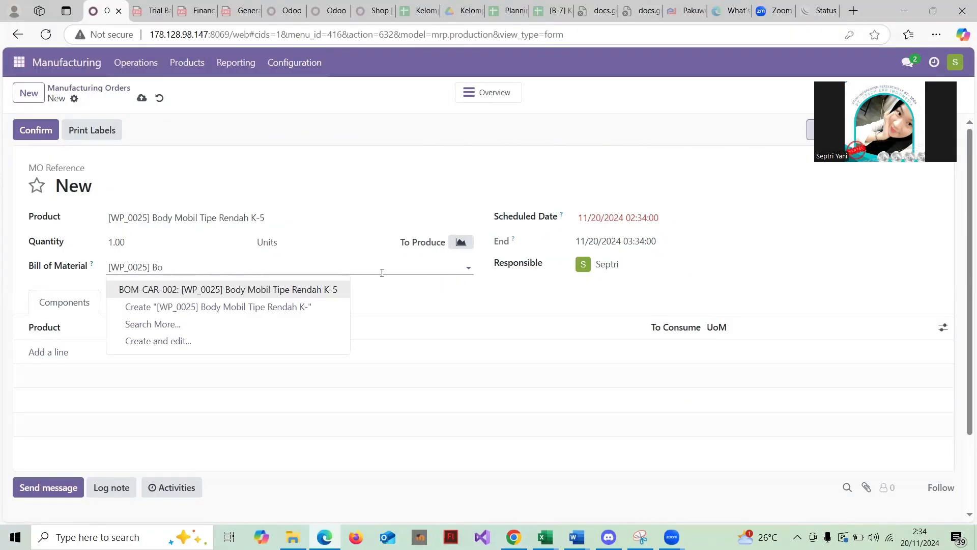
key("ctrl+v")
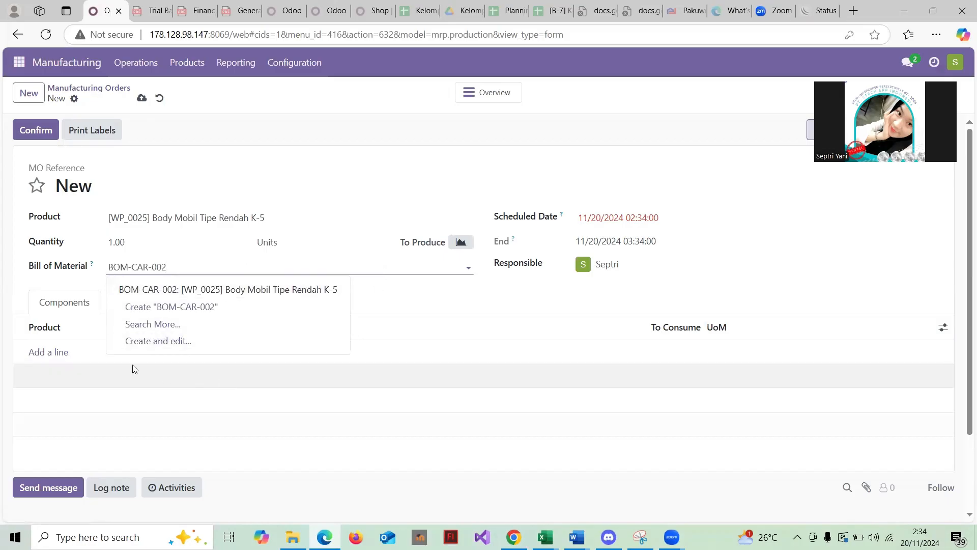
- Add a component line for Kerangka Body Mobil Panjang copied from the task document
left_click(53, 352)
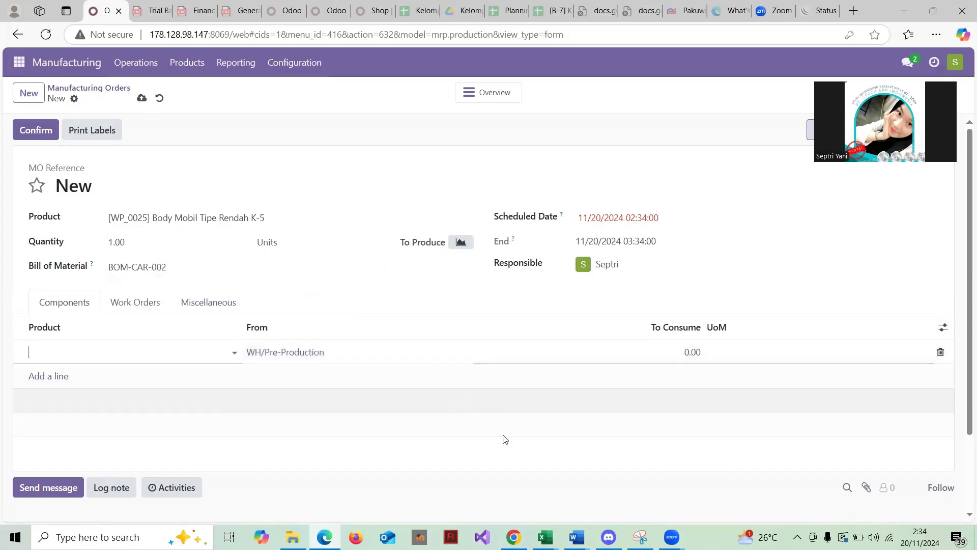
left_click(514, 537)
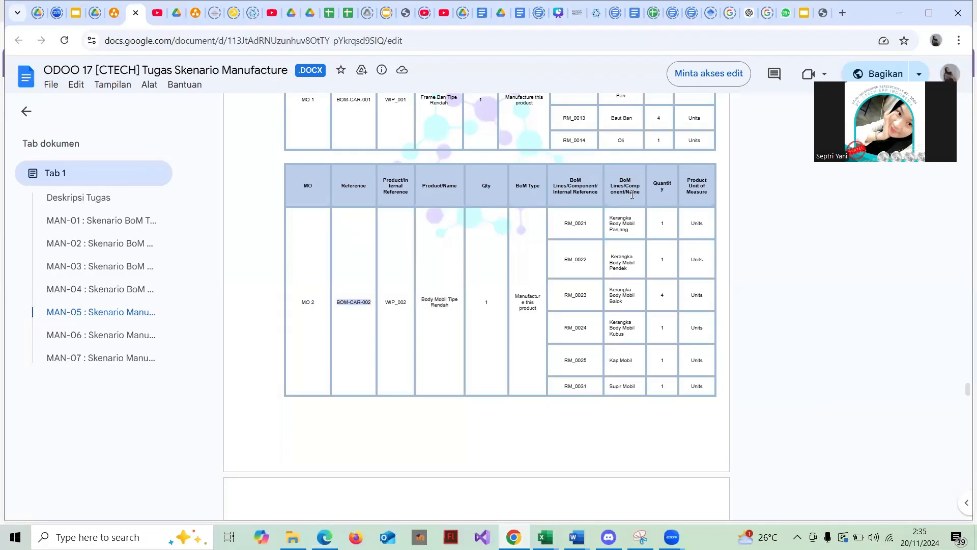
left_click_drag(608, 219, 639, 389)
key("ctrl+c")
left_click(324, 537)
key("ctrl+v")
- Add the remaining components Pendek, Balok, Kubus, Kap Mobil K-5 and Supir Mobil K-5
left_click(513, 537)
key("alt+Tab")
key("ctrl+v")
key("alt+Tab")
key("alt+Tab")
key("ctrl+v")
key("alt+Tab")
key("alt+Tab")
key("ctrl+v")
key("alt+Tab")
key("alt+Tab")
key("ctrl+v")
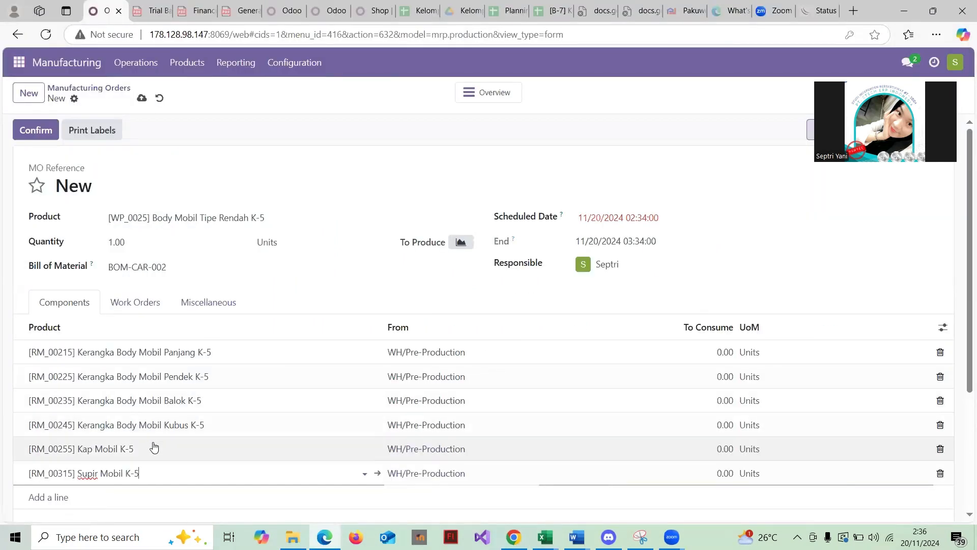
- Check the task document's quantities and set Balok's To Consume to 4
scroll(339, 378, "down", 1)
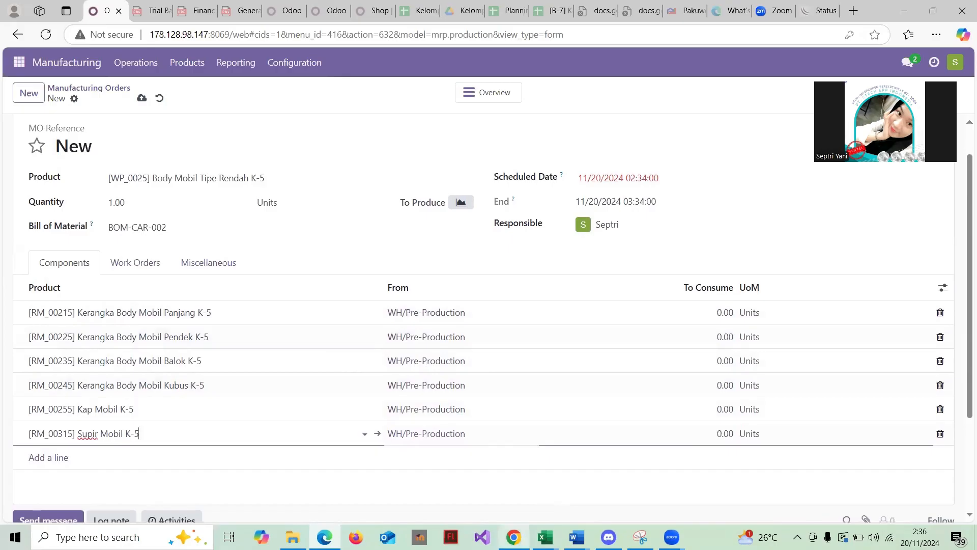
left_click(529, 535)
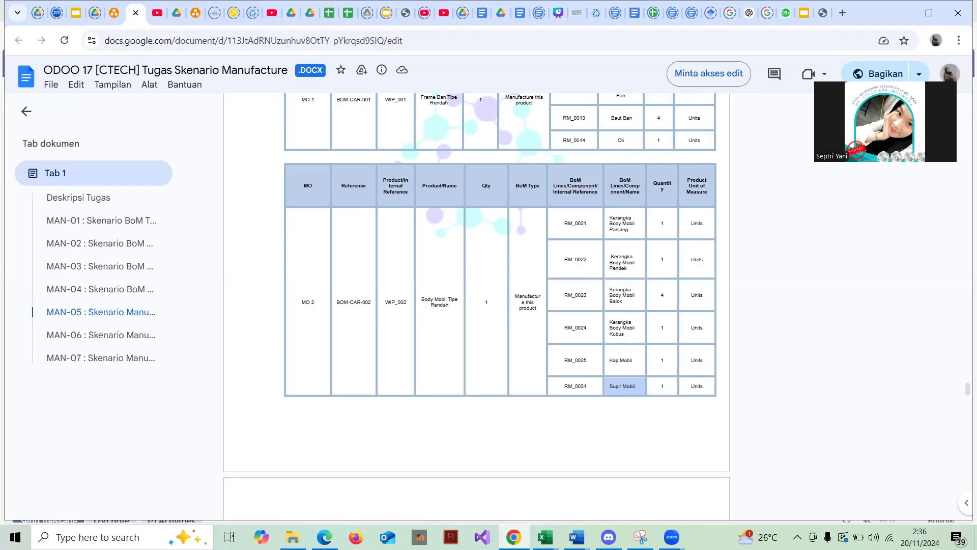
key("alt+Tab")
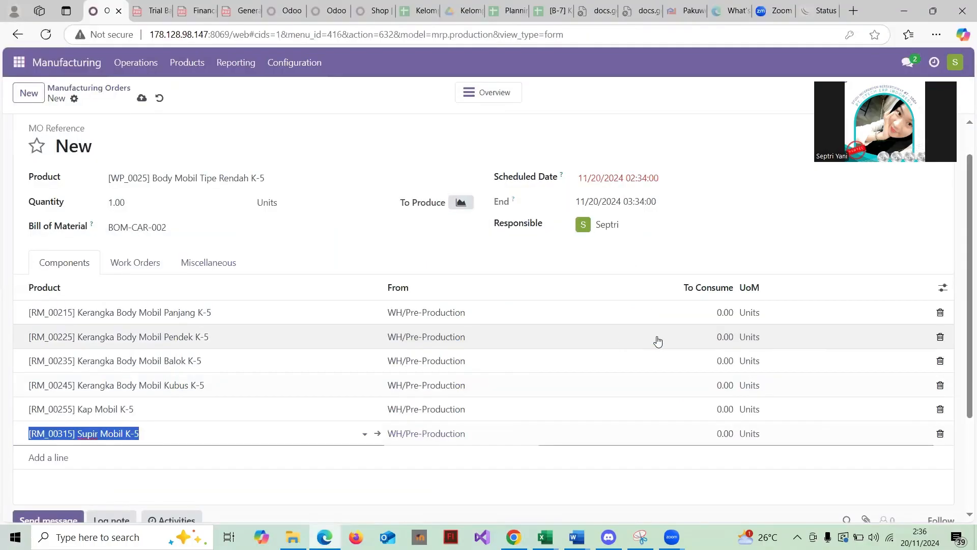
left_click(724, 358)
type("4")
key("shift+Tab")
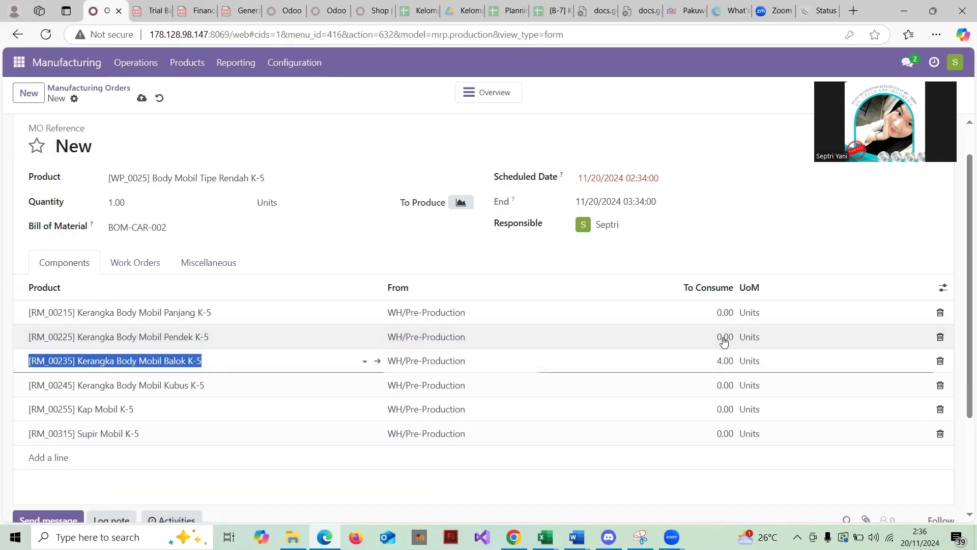
- Set To Consume to 1 for Panjang, Pendek, Kubus, Kap Mobil and Supir Mobil
left_click(724, 312)
type("1")
left_click(724, 384)
type("1")
left_click(725, 409)
type("1")
left_click(730, 433)
type("1")
left_click(731, 463)
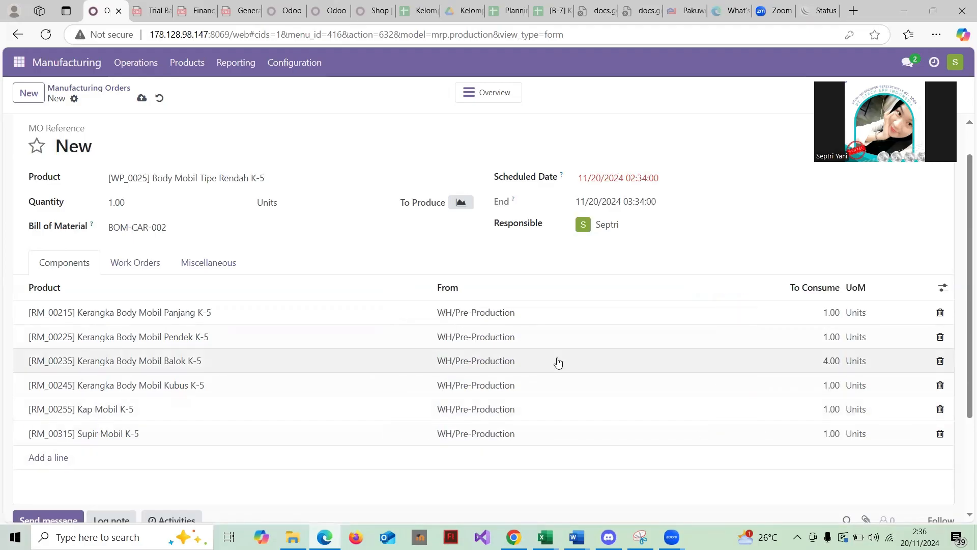
scroll(422, 281, "up", 1)
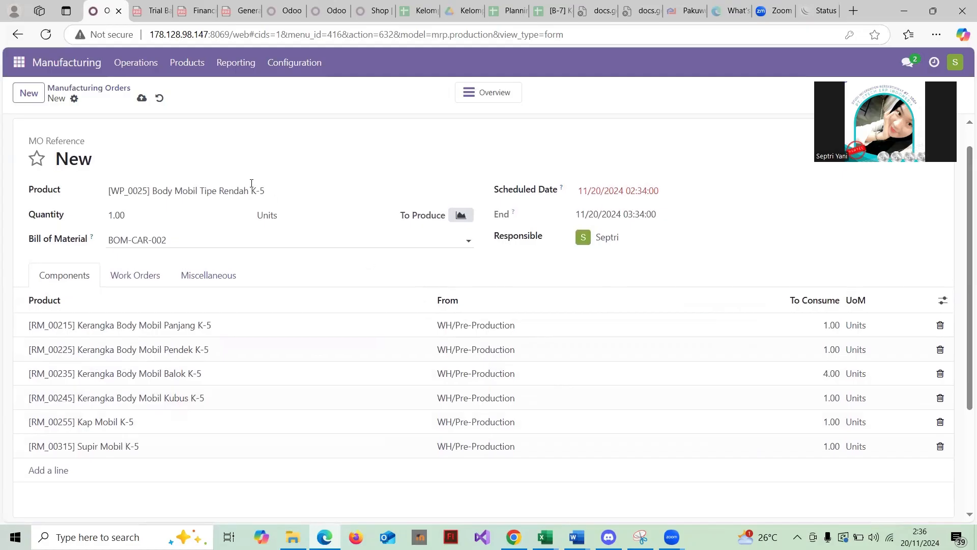
scroll(246, 184, "up", 1)
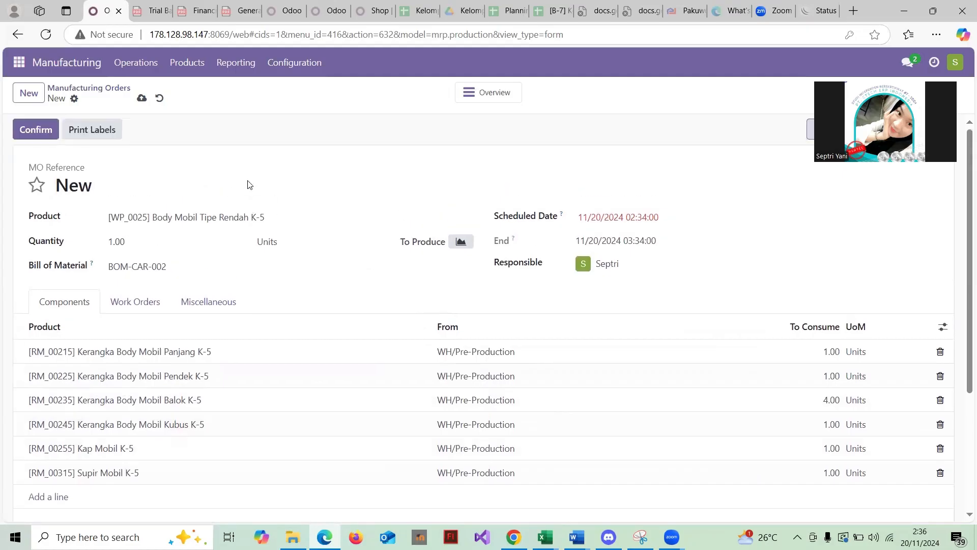
- Confirm WH/MO/00064 and expand all six component rows to reveal sub-orders WH/MO/00058–00063
left_click(42, 132)
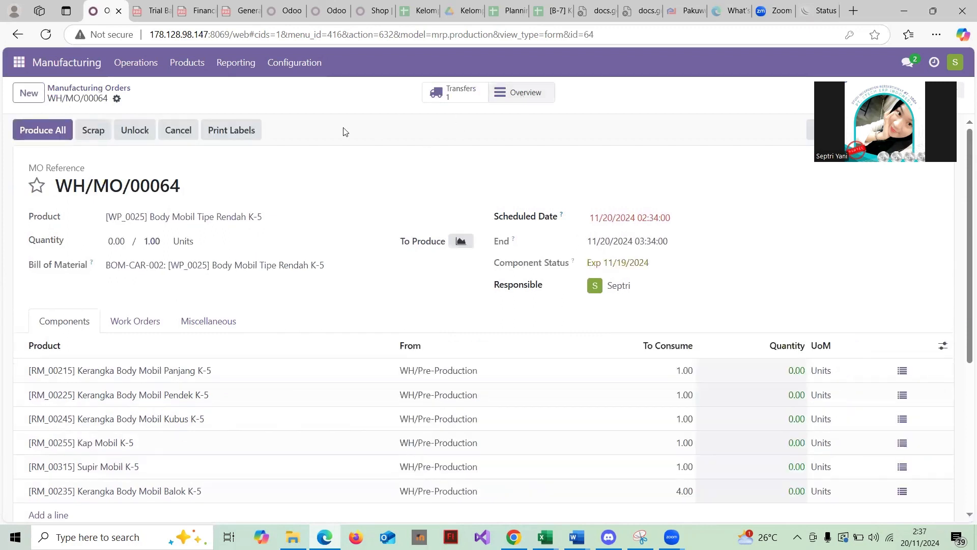
left_click(523, 92)
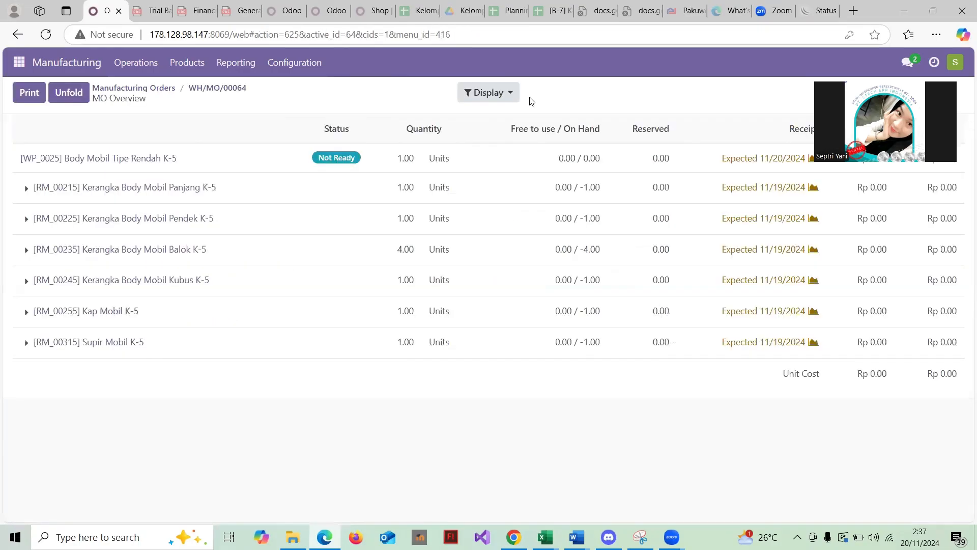
left_click(26, 189)
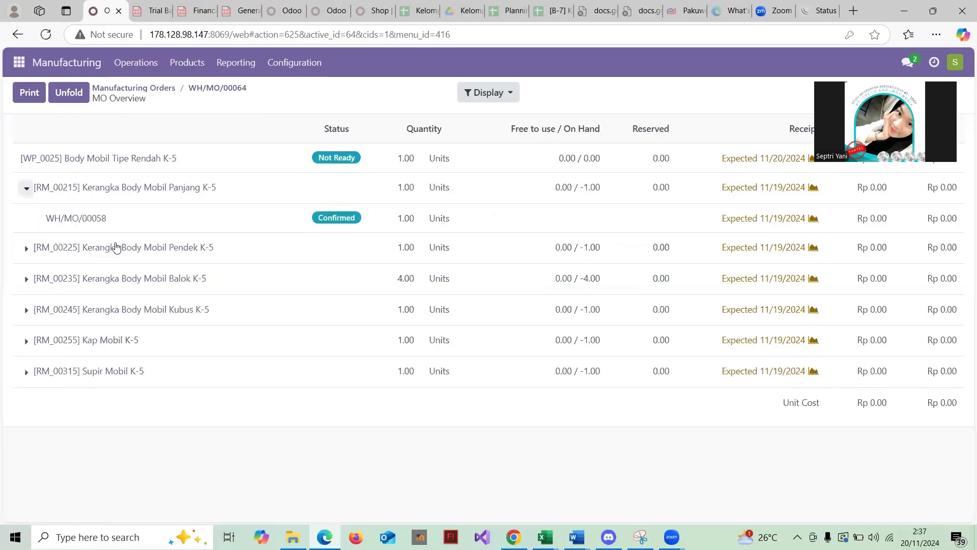
left_click(26, 248)
left_click(27, 309)
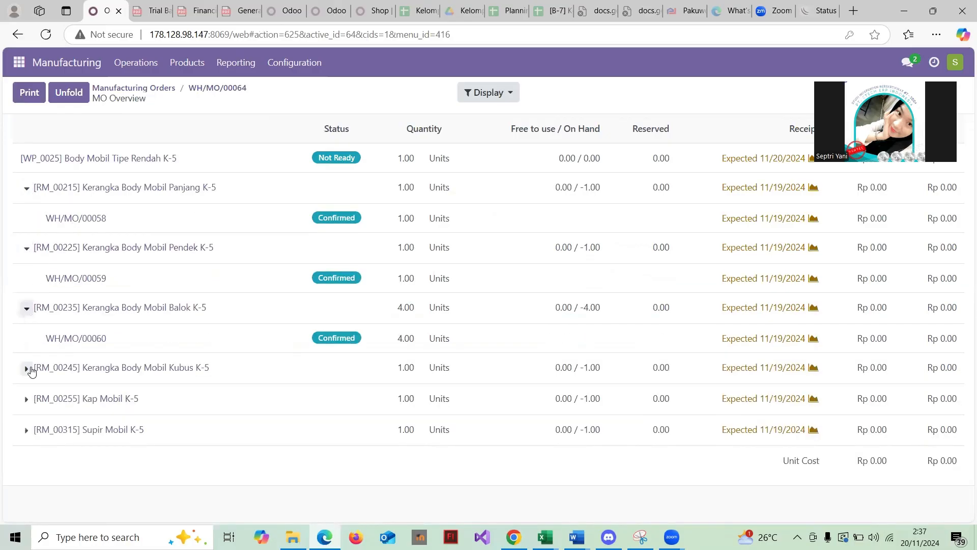
left_click(27, 368)
left_click(26, 428)
left_click(26, 490)
scroll(157, 399, "down", 2)
scroll(300, 244, "up", 2)
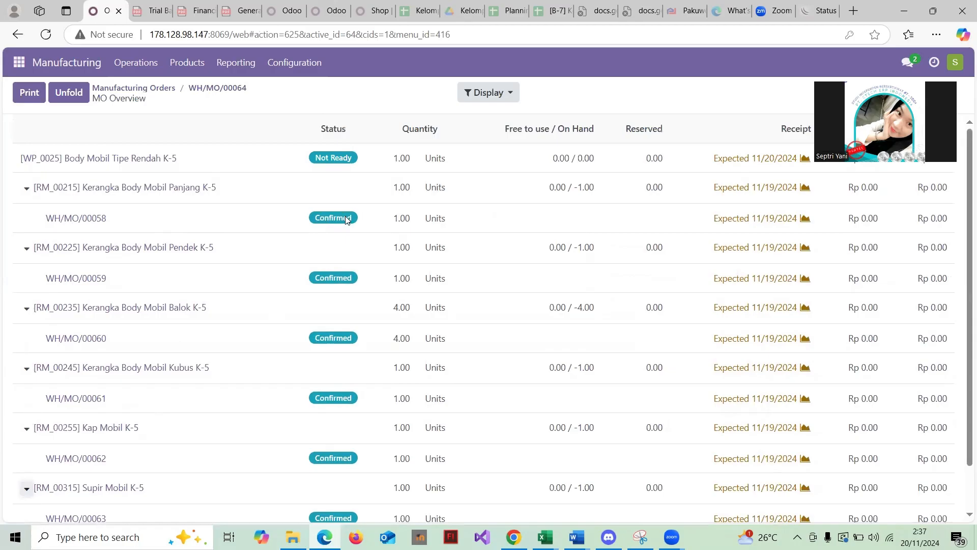
- Return to the Manufacturing Orders list and reopen WH/MO/00064
left_click(148, 90)
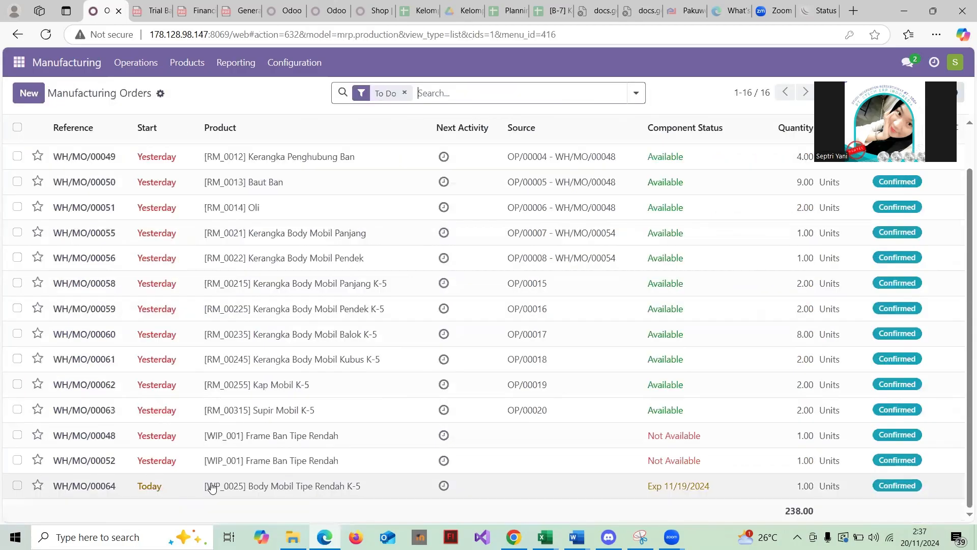
left_click(197, 485)
scroll(506, 420, "down", 3)
scroll(507, 421, "up", 3)
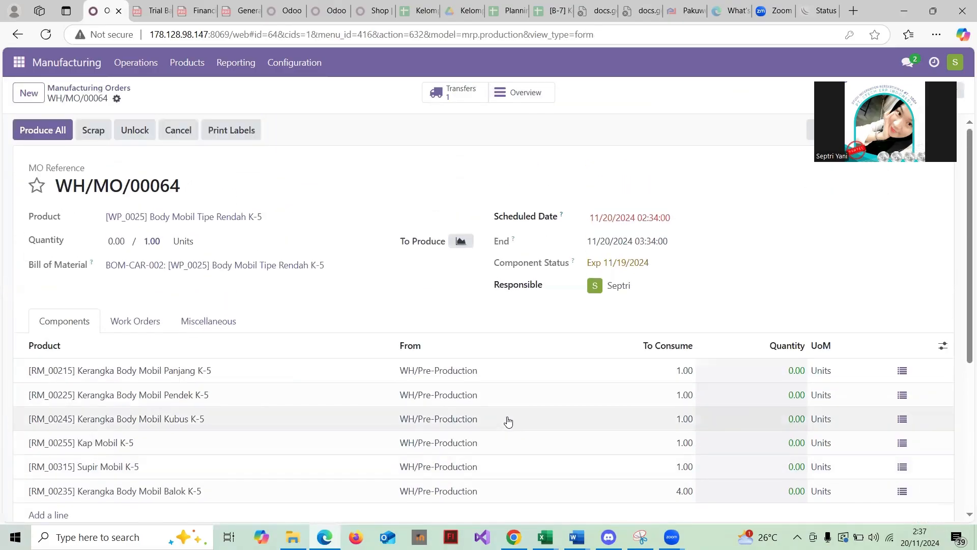
scroll(379, 304, "down", 3)
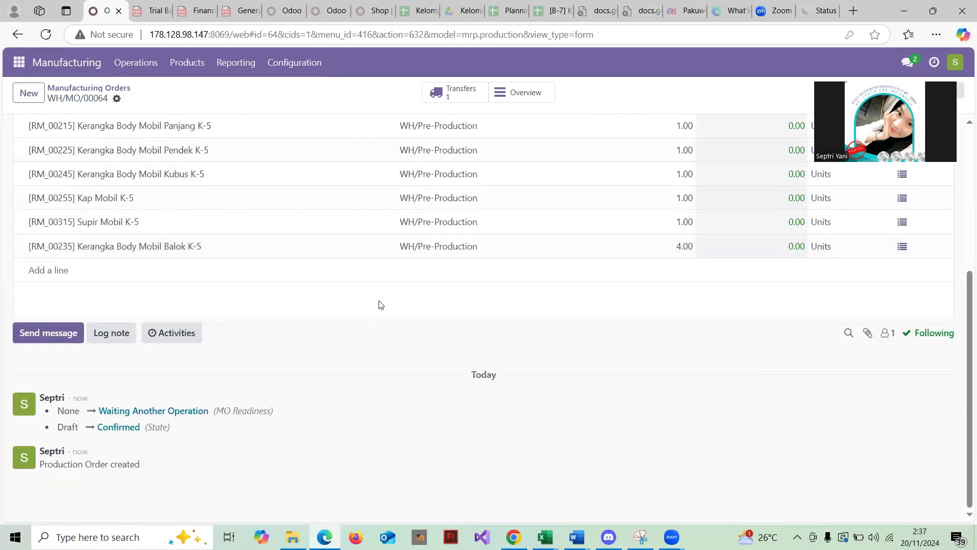
scroll(379, 304, "up", 5)
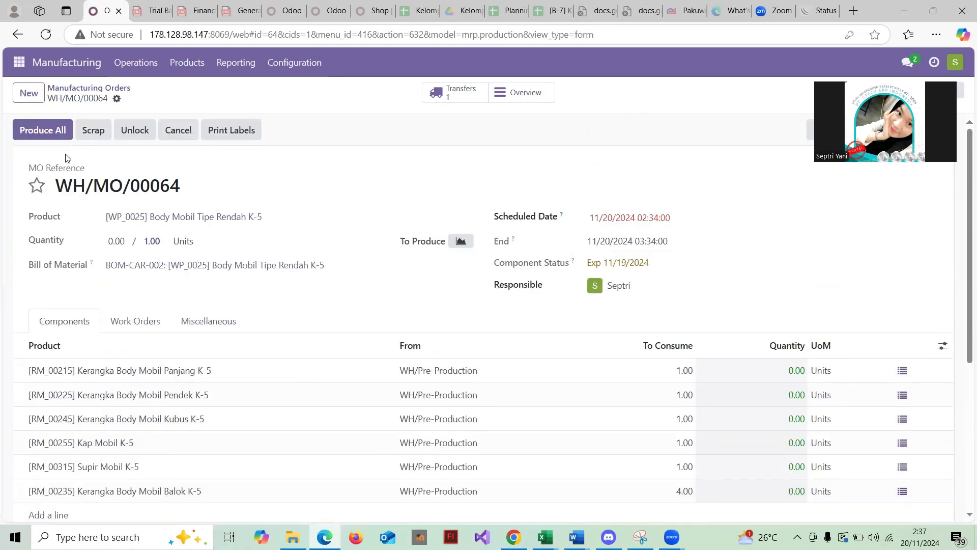
- Produce all of WH/MO/00064, producing 1.00 and fully consuming the six K-5 components
left_click(47, 129)
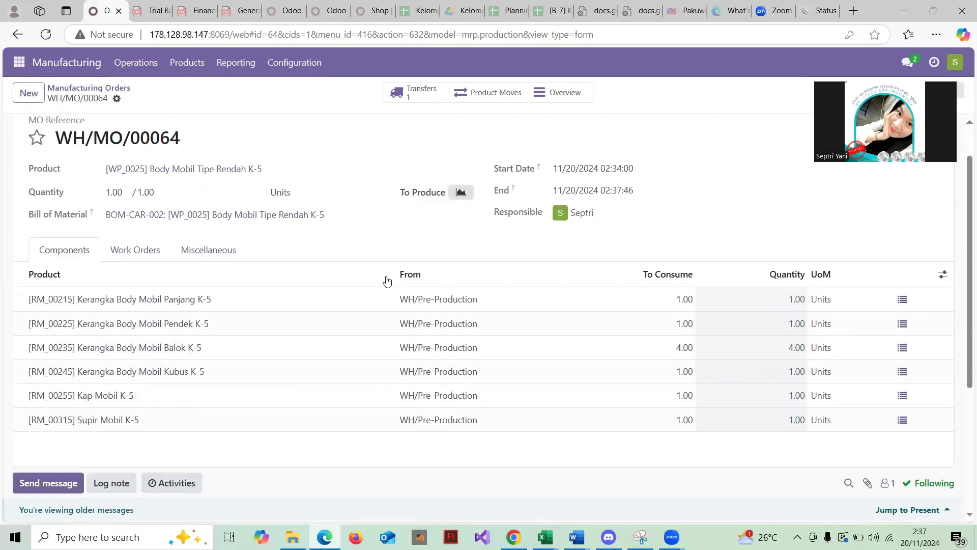
scroll(387, 280, "down", 2)
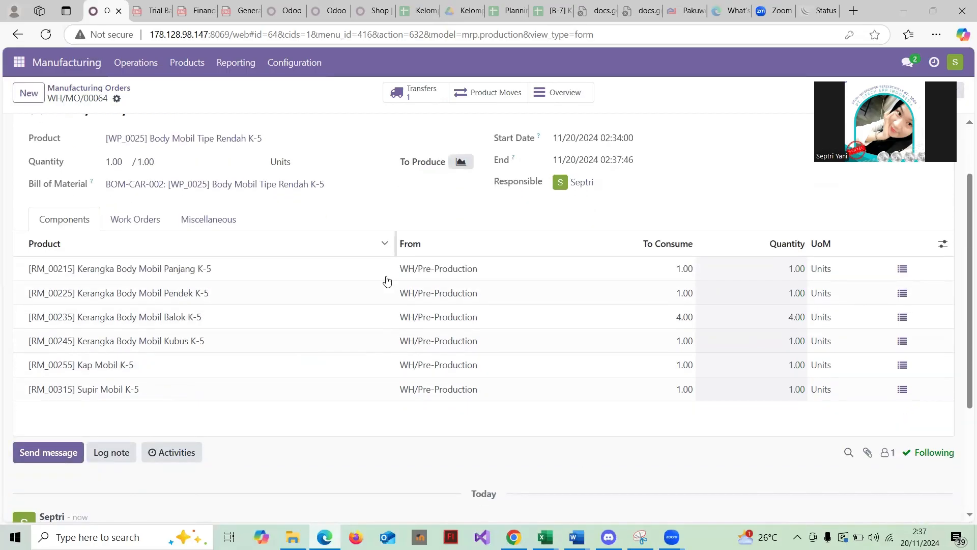
scroll(387, 281, "up", 2)
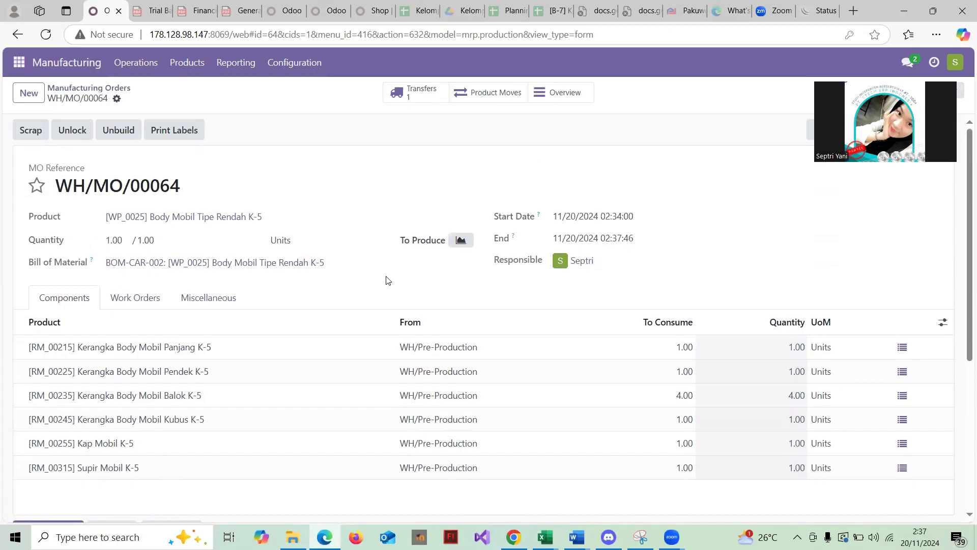
scroll(387, 281, "down", 3)
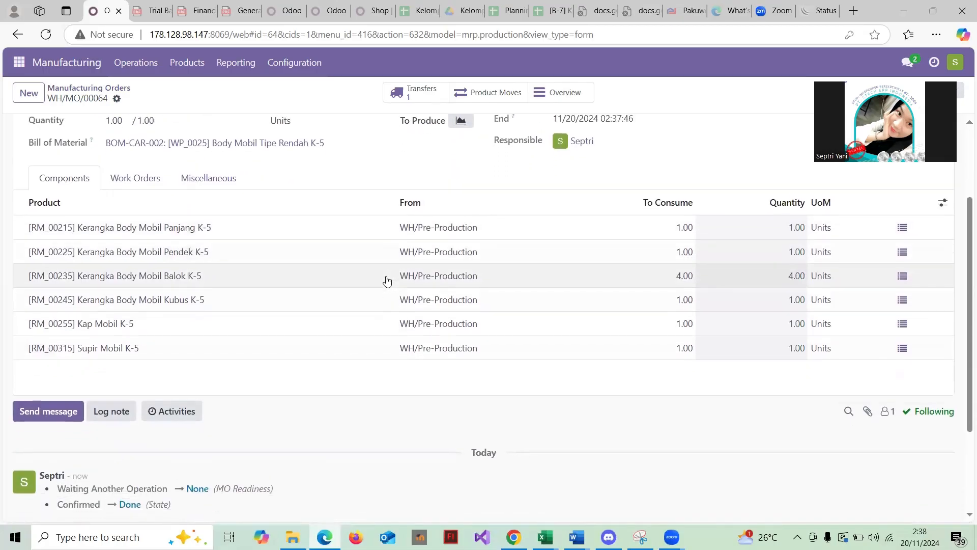
scroll(387, 280, "up", 2)
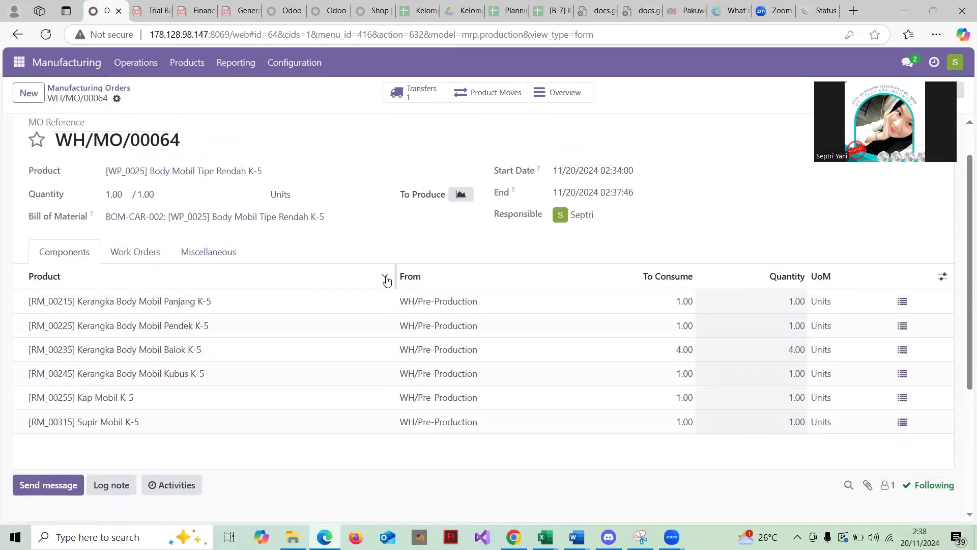
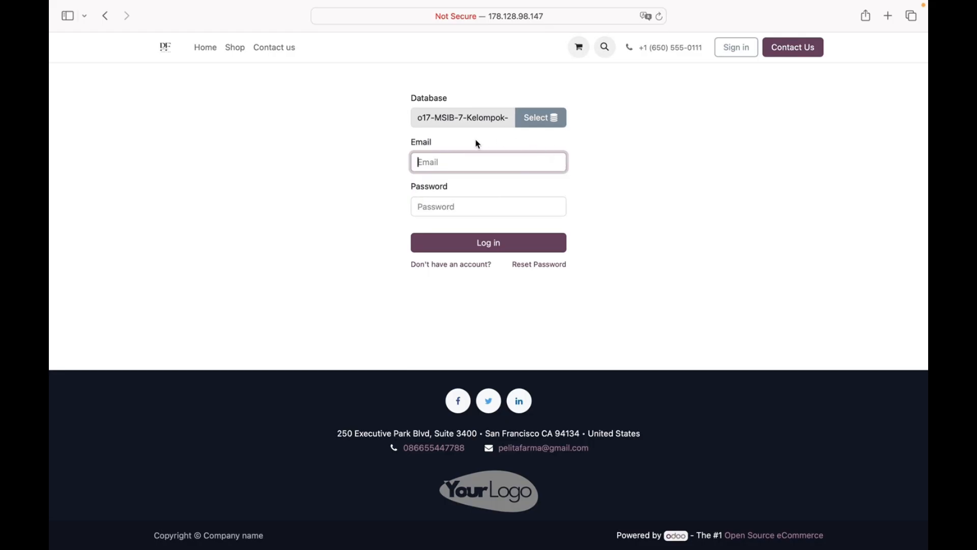
- Sign in to Odoo as the admin user, decline saving the password, and open Purchase
type("yuli")
left_click(481, 207)
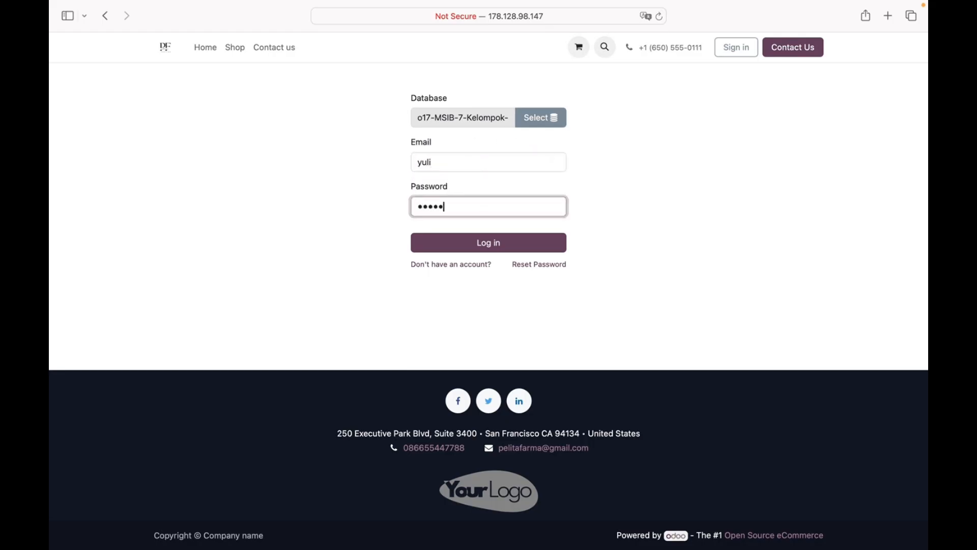
key("Return")
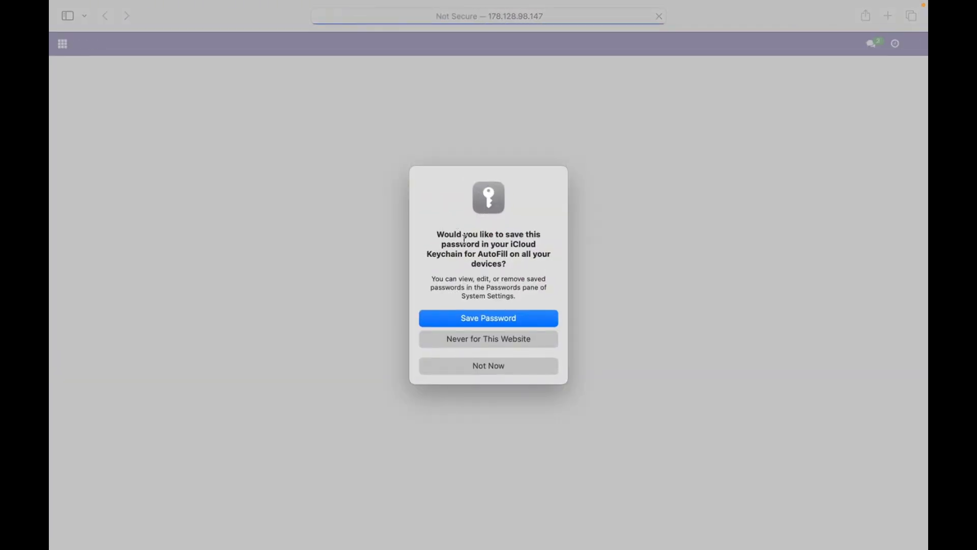
left_click(501, 367)
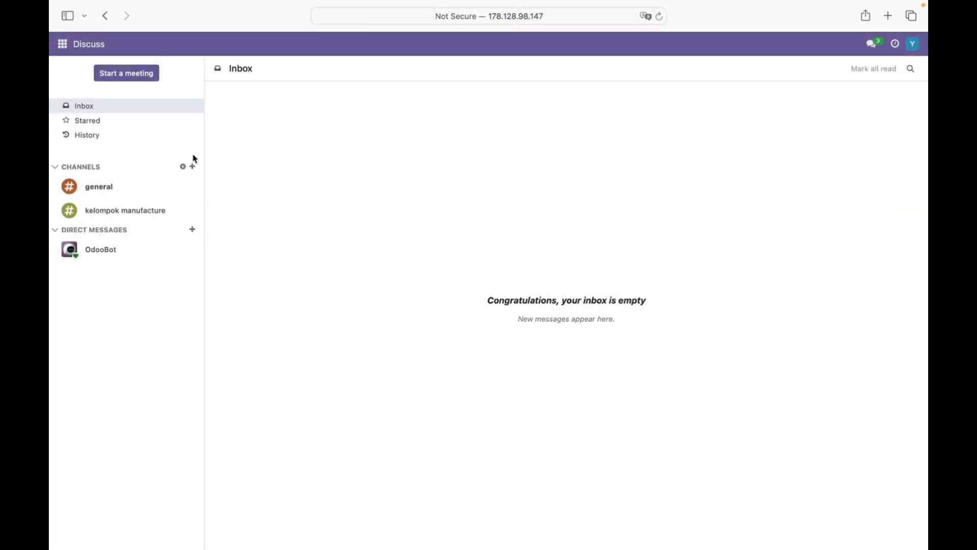
left_click(62, 43)
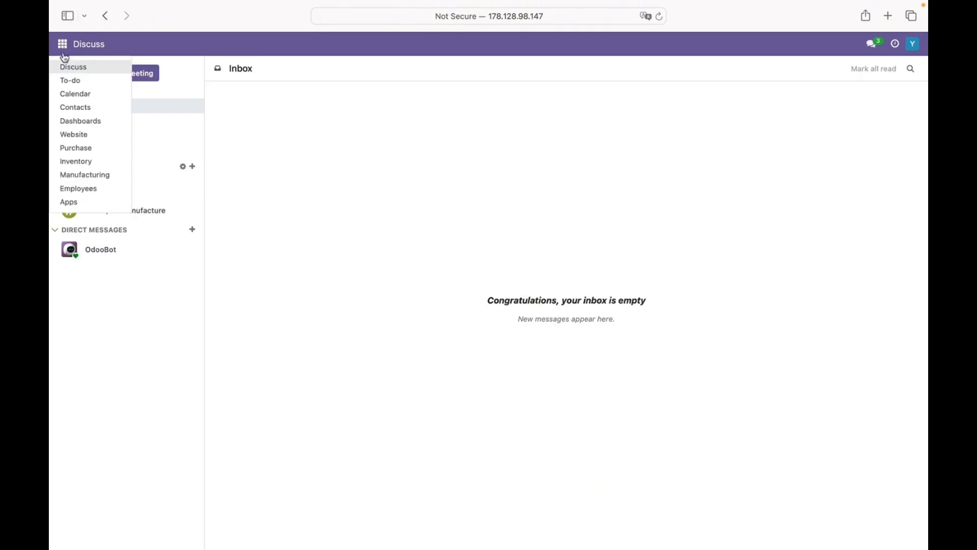
left_click(89, 153)
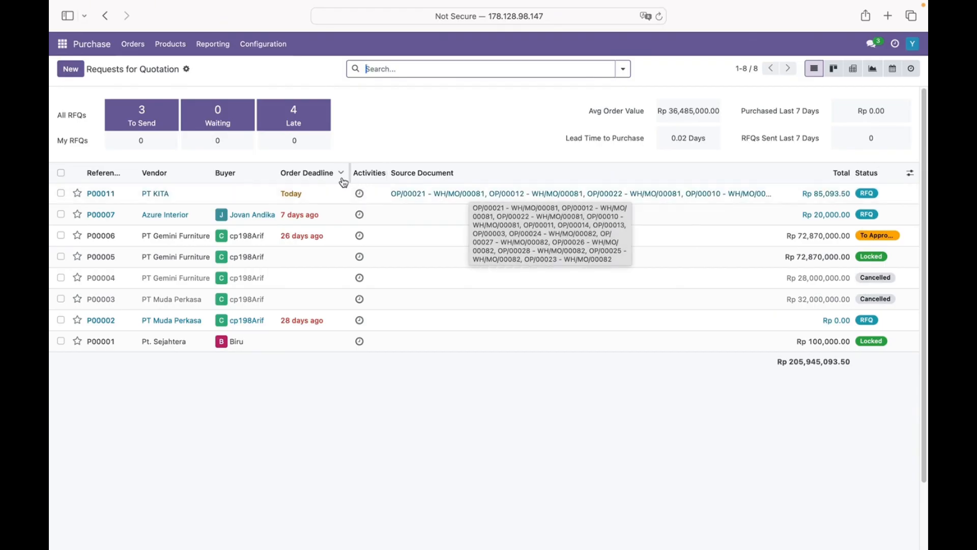
- Open RFQ P00011 from PT KITA and review its raw-material product lines
left_click(219, 196)
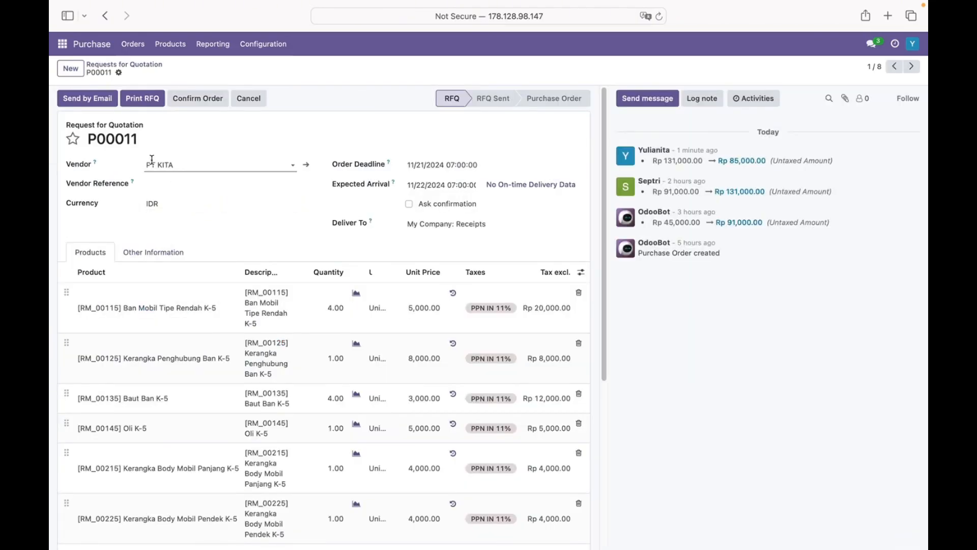
scroll(193, 175, "down", 3)
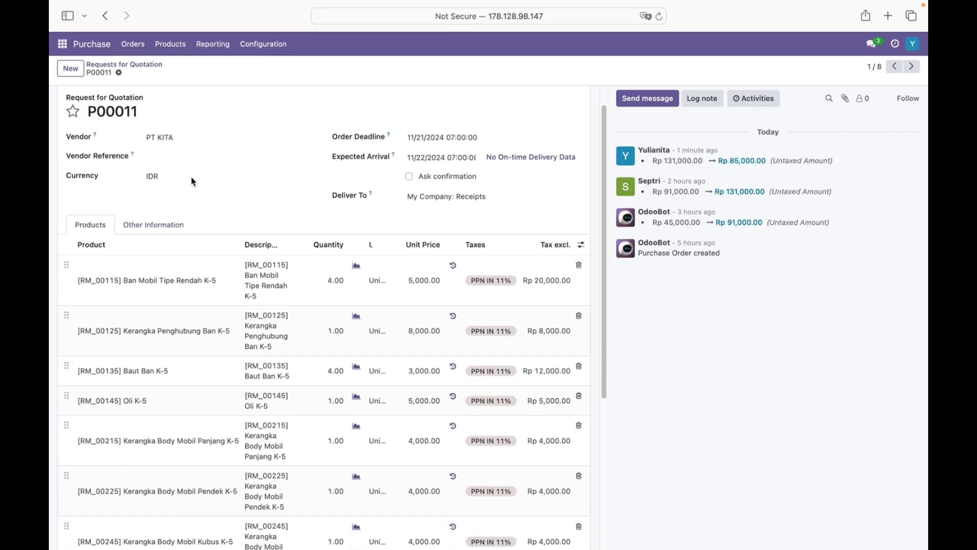
scroll(193, 180, "down", 4)
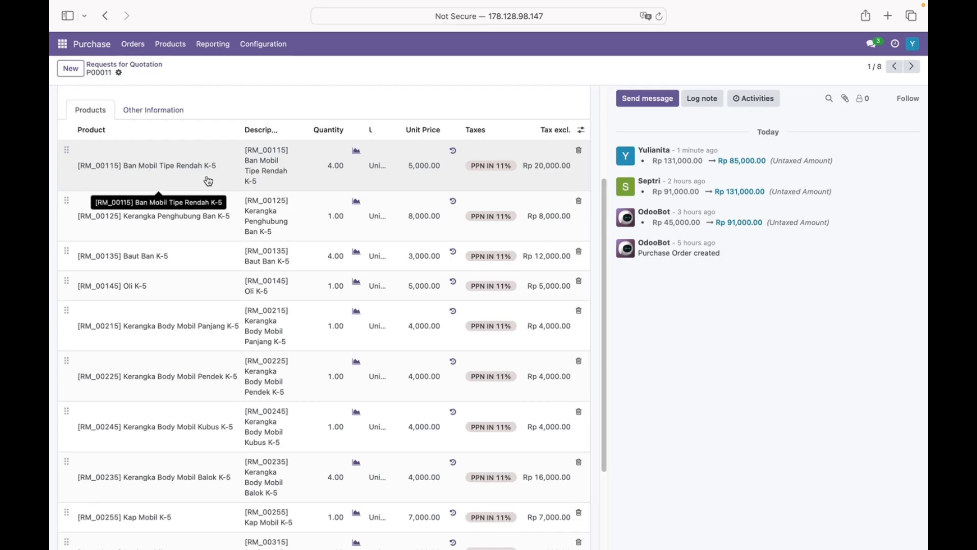
scroll(207, 180, "down", 5)
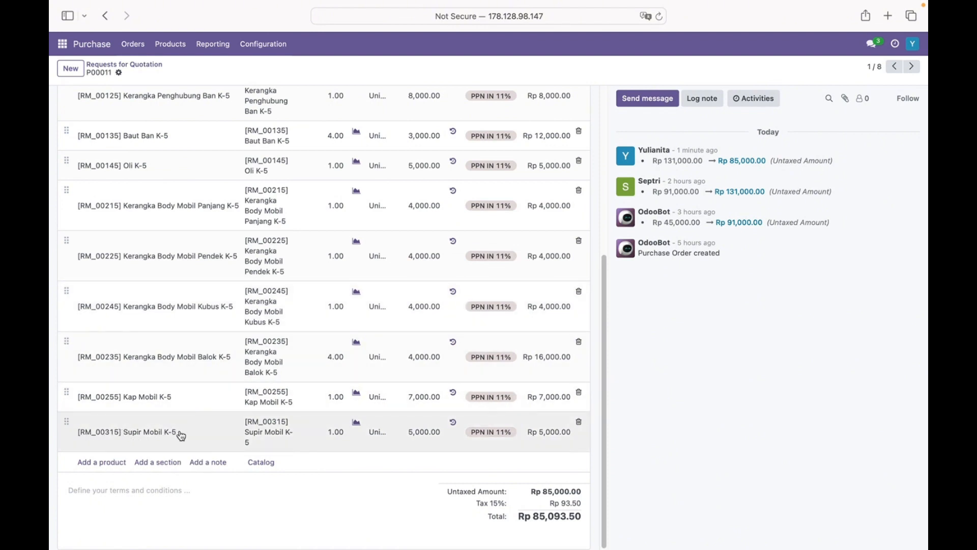
scroll(246, 429, "up", 1)
scroll(246, 306, "up", 3)
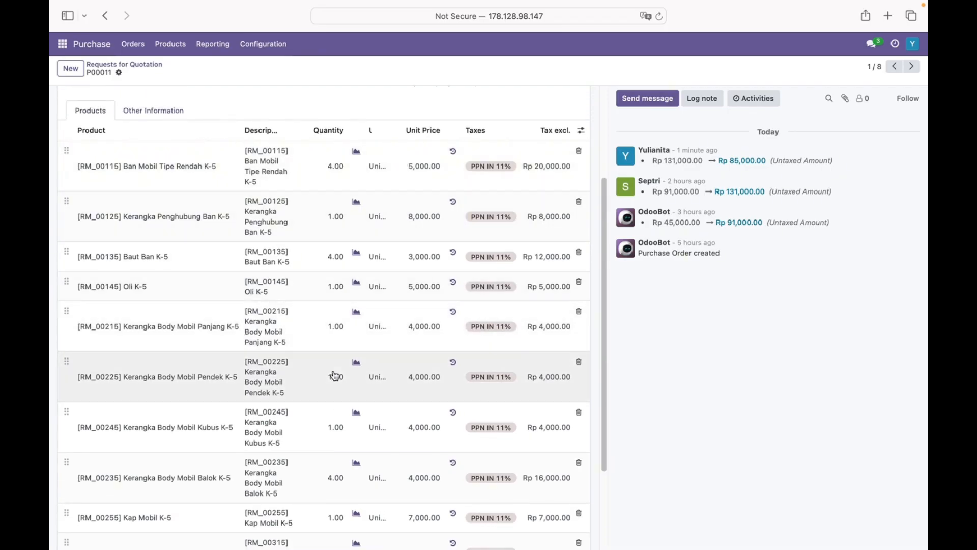
scroll(334, 375, "down", 1)
scroll(334, 390, "down", 1)
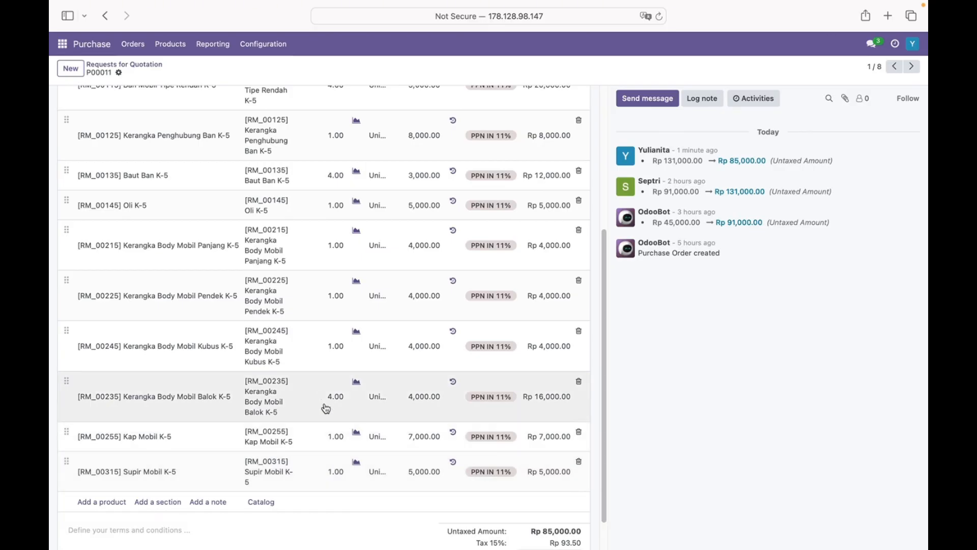
scroll(323, 406, "up", 1)
scroll(326, 389, "up", 3)
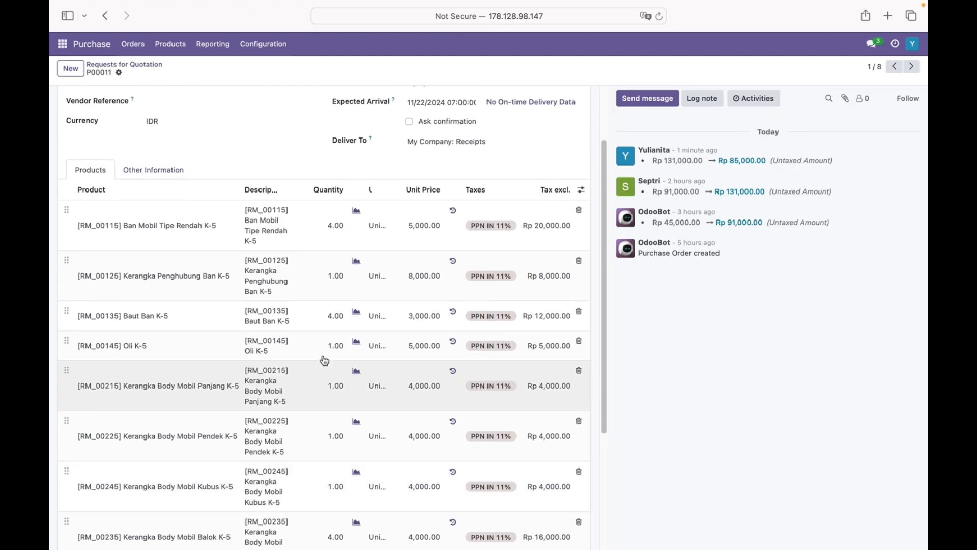
- Check P00011's Source Document under Other Information, then return to the product lines
left_click(157, 193)
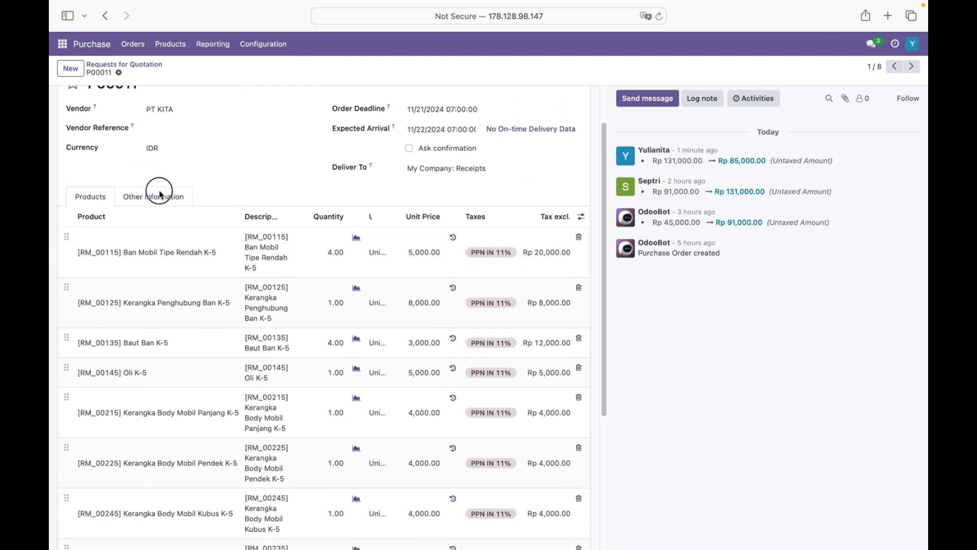
left_click_drag(147, 297, 336, 299)
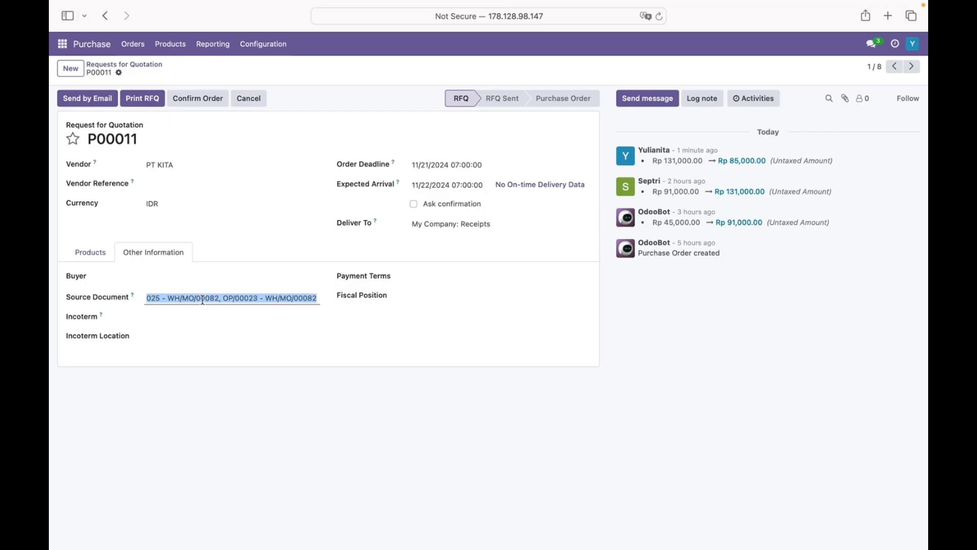
left_click(94, 257)
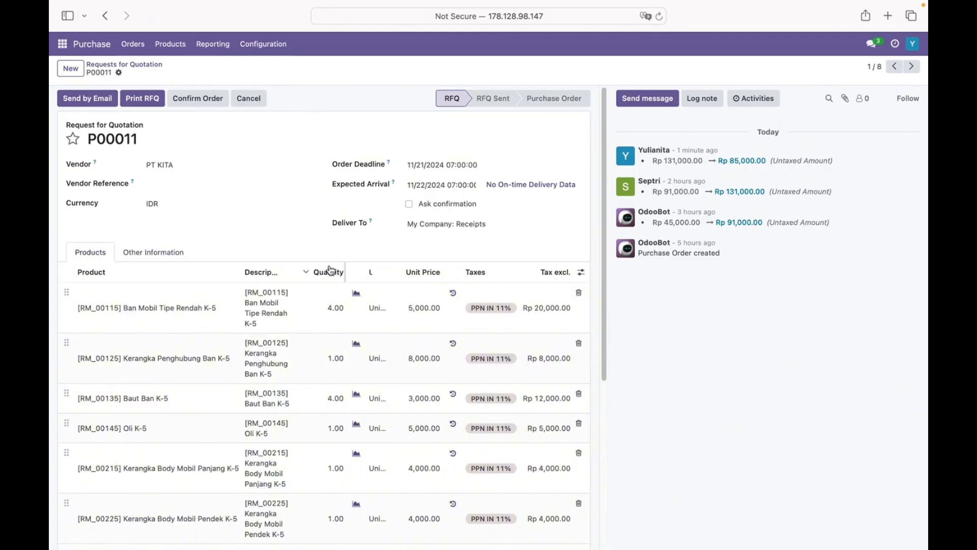
- Start an email draft for P00011, dismissing the vendor details window
left_click(98, 103)
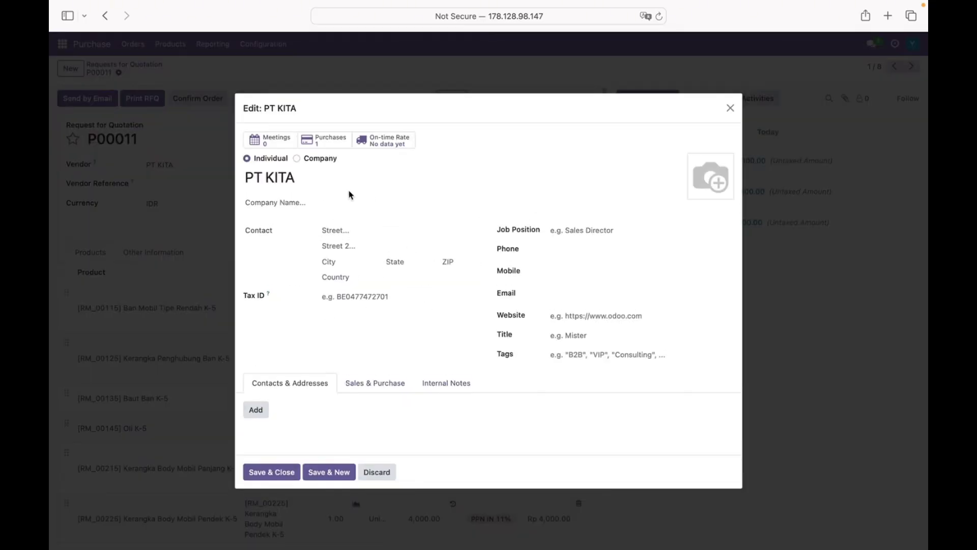
left_click(730, 108)
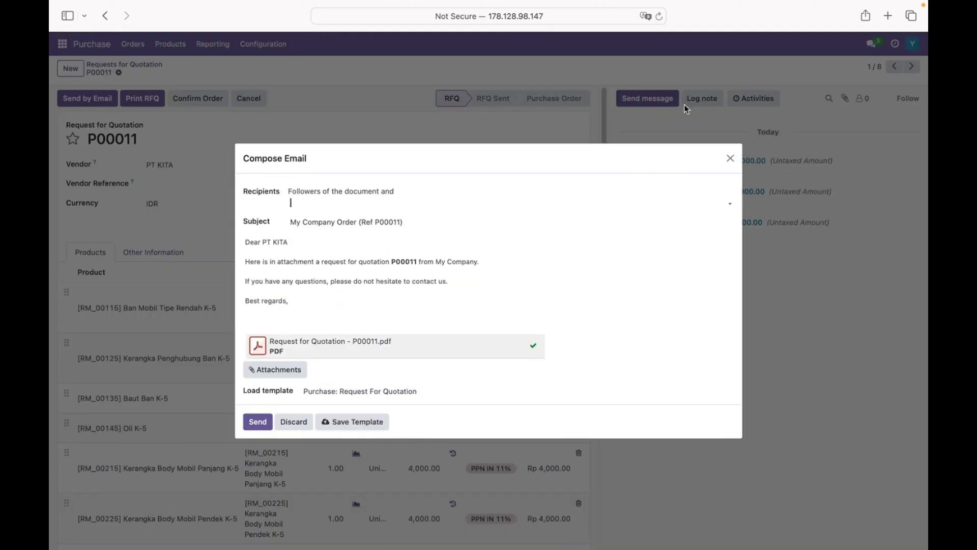
left_click(380, 243)
- Download the attached Request for Quotation PDF and view it in Preview
left_click(299, 347)
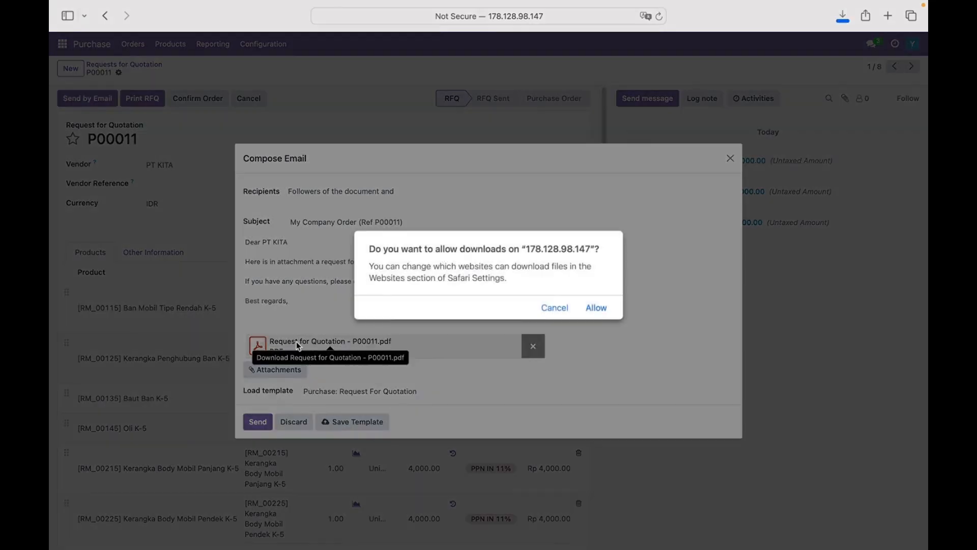
left_click(593, 305)
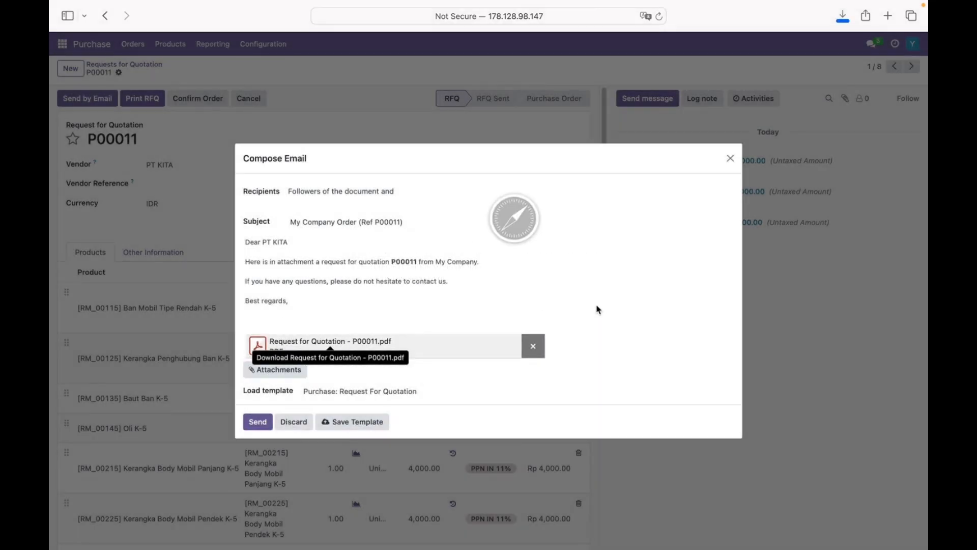
left_click(843, 18)
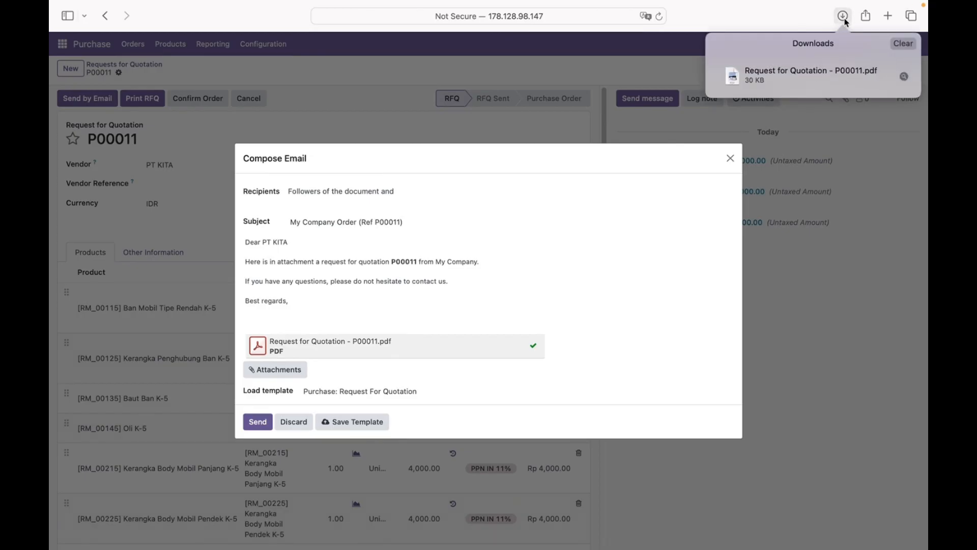
left_click(786, 72)
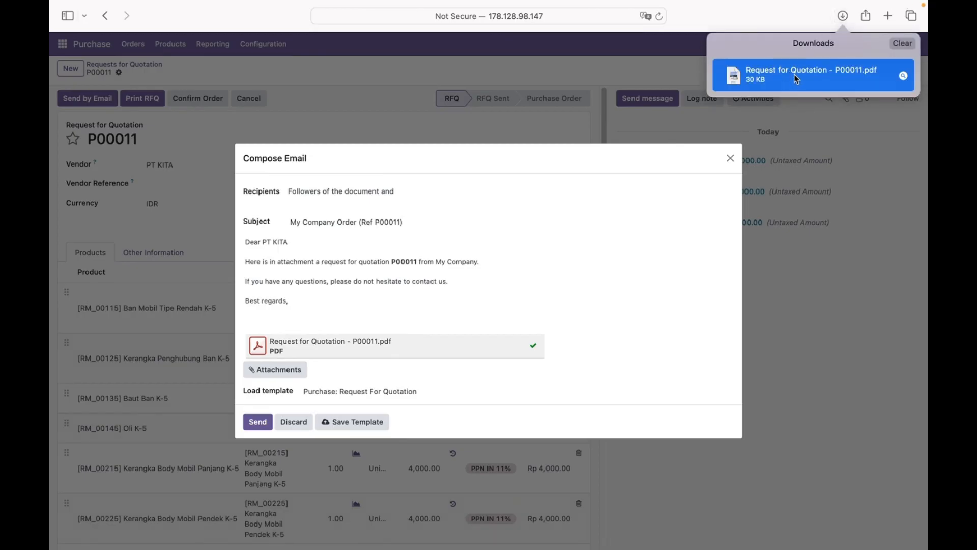
double_click(855, 72)
scroll(393, 122, "up", 5)
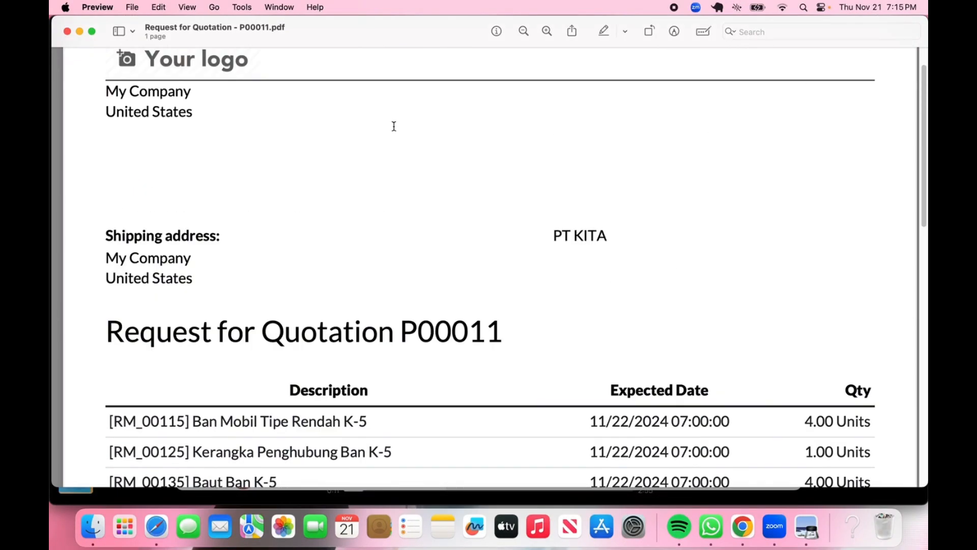
scroll(391, 182, "down", 10)
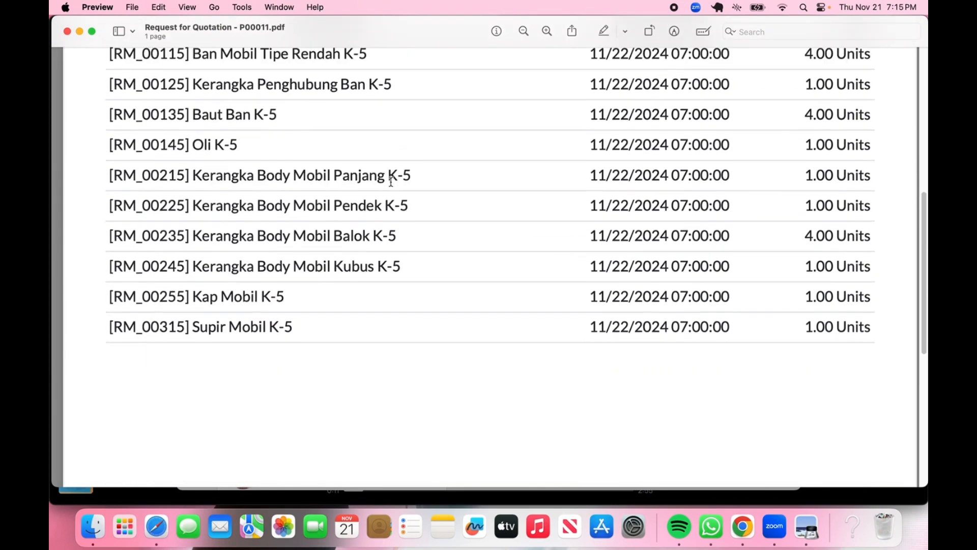
scroll(391, 182, "down", 2)
key("ctrl+Right")
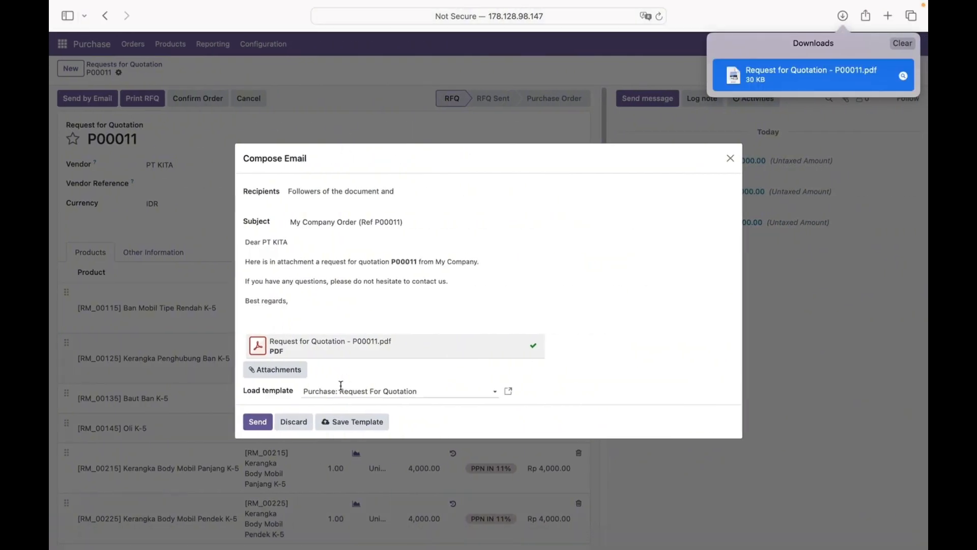
left_click(258, 426)
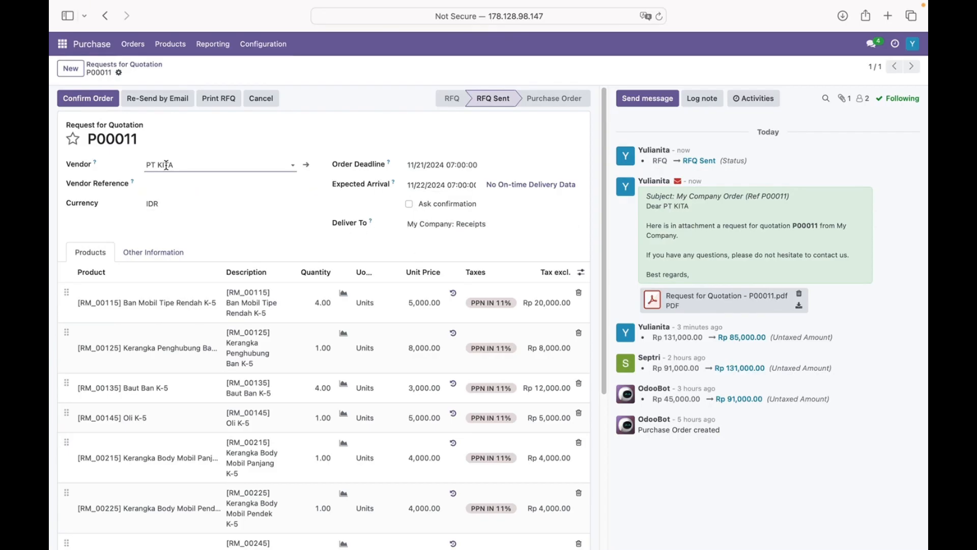
scroll(218, 203, "down", 6)
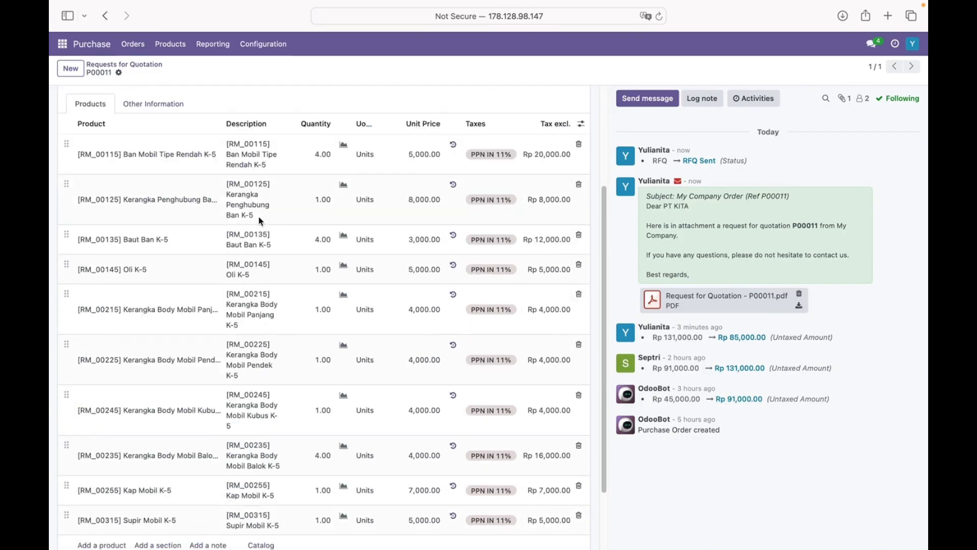
scroll(399, 286, "up", 6)
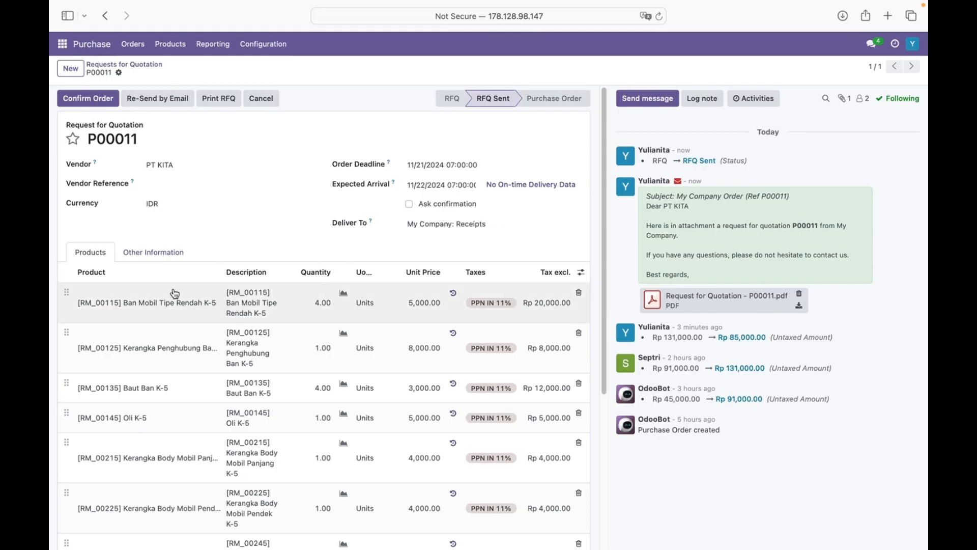
scroll(223, 290, "down", 1)
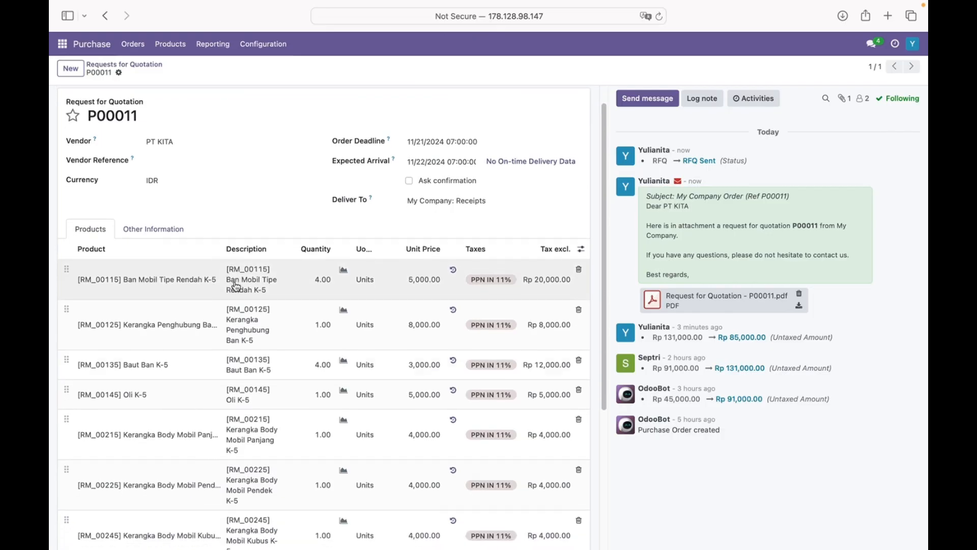
scroll(236, 287, "down", 3)
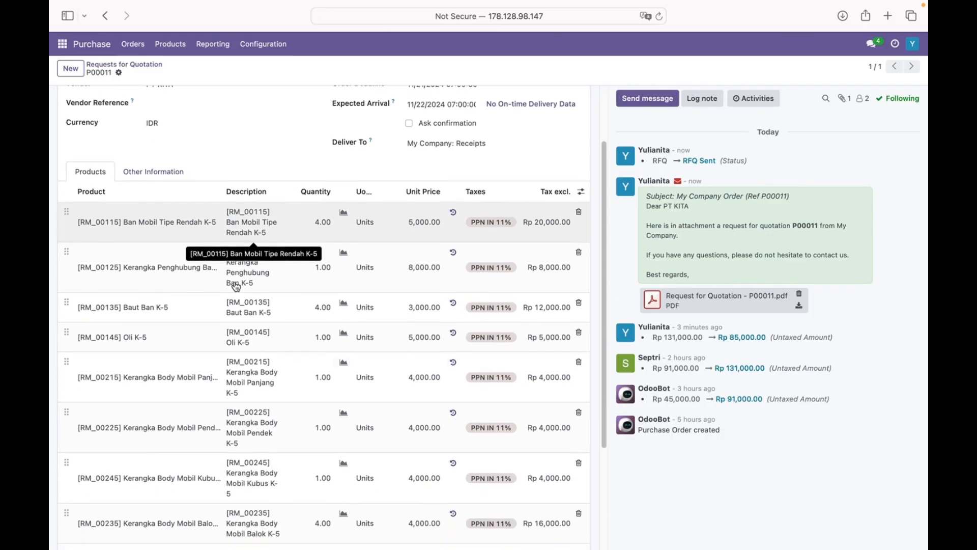
scroll(236, 286, "down", 7)
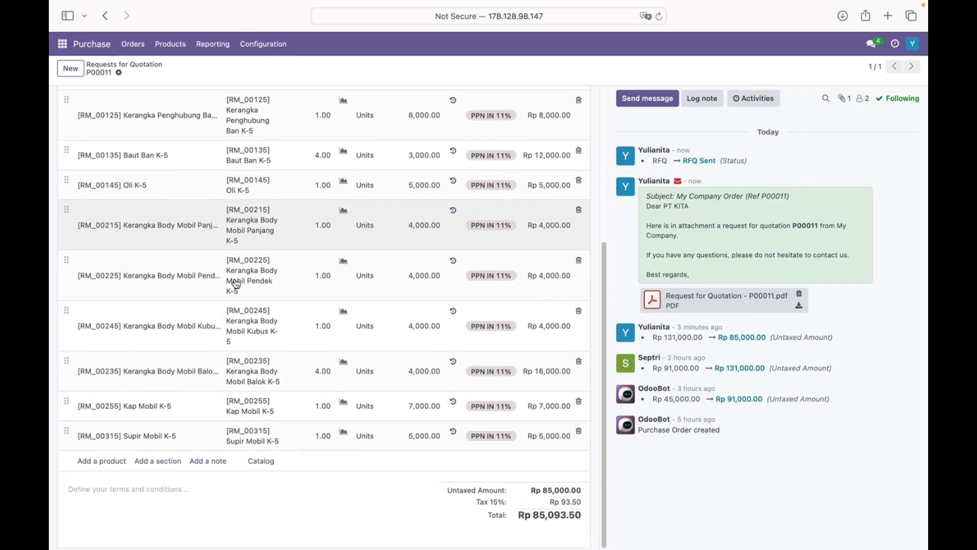
scroll(236, 287, "up", 10)
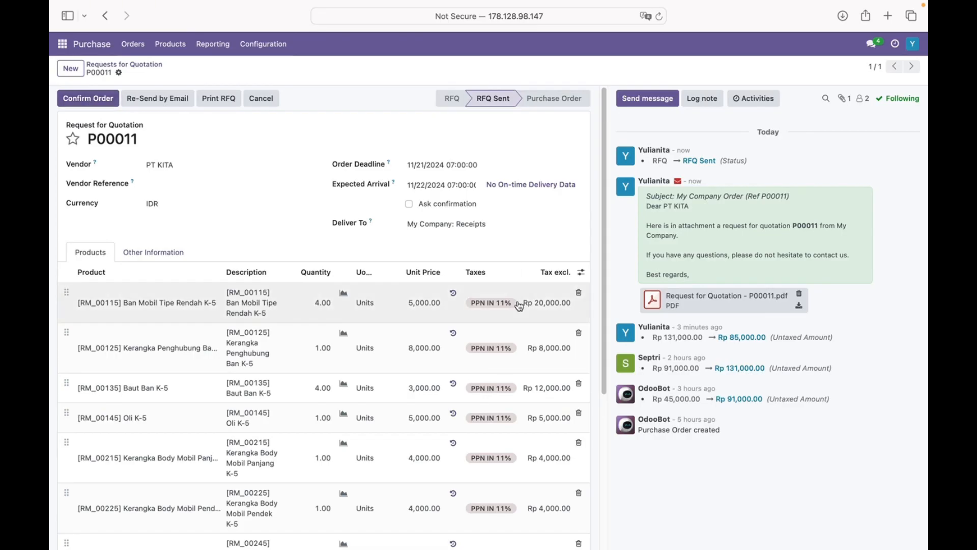
left_click(324, 300)
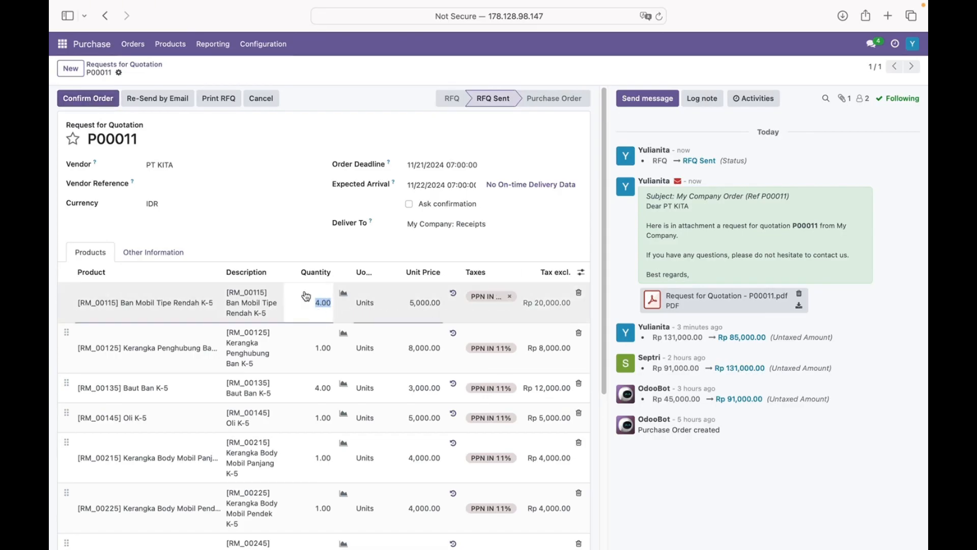
left_click(279, 225)
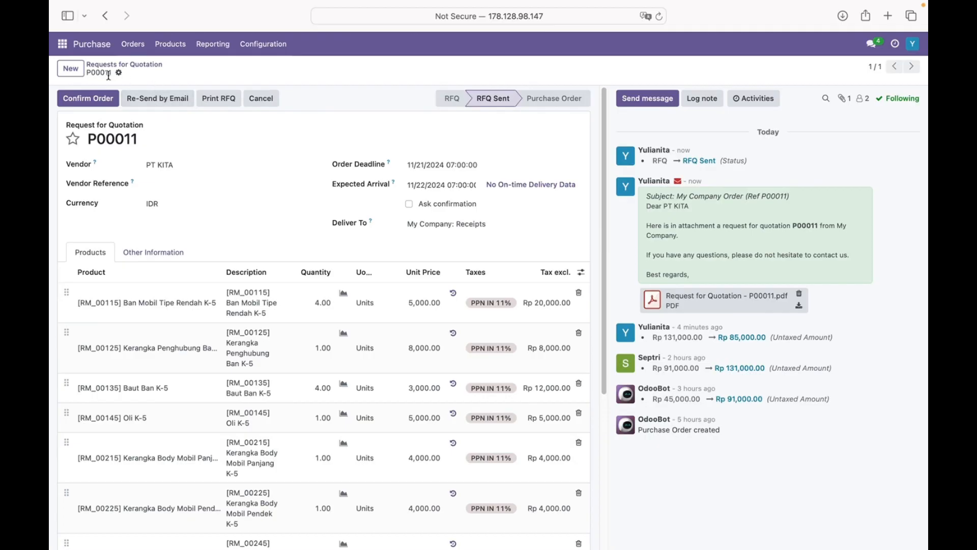
- Confirm P00011 as a purchase order, review its lines, and open receipt WH/IN/00008
left_click(98, 102)
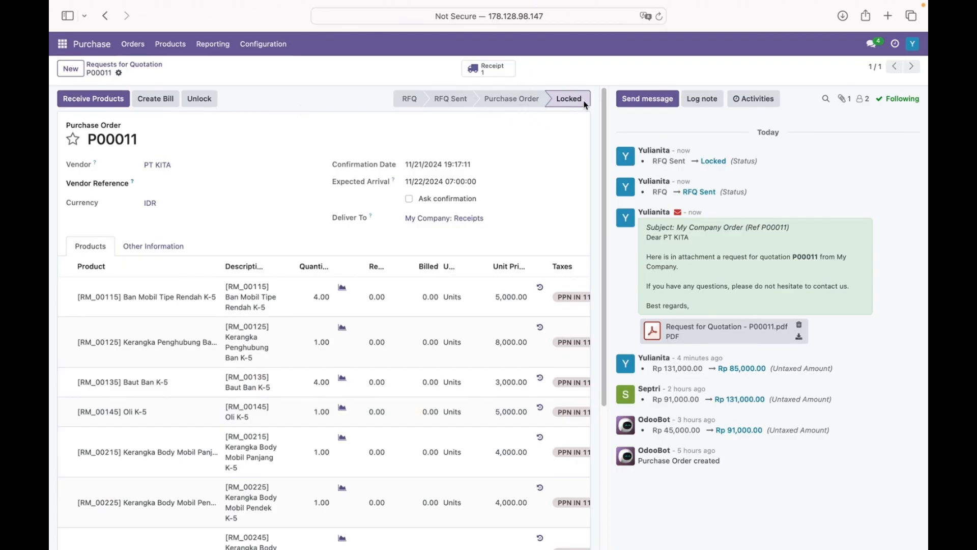
scroll(389, 209, "down", 5)
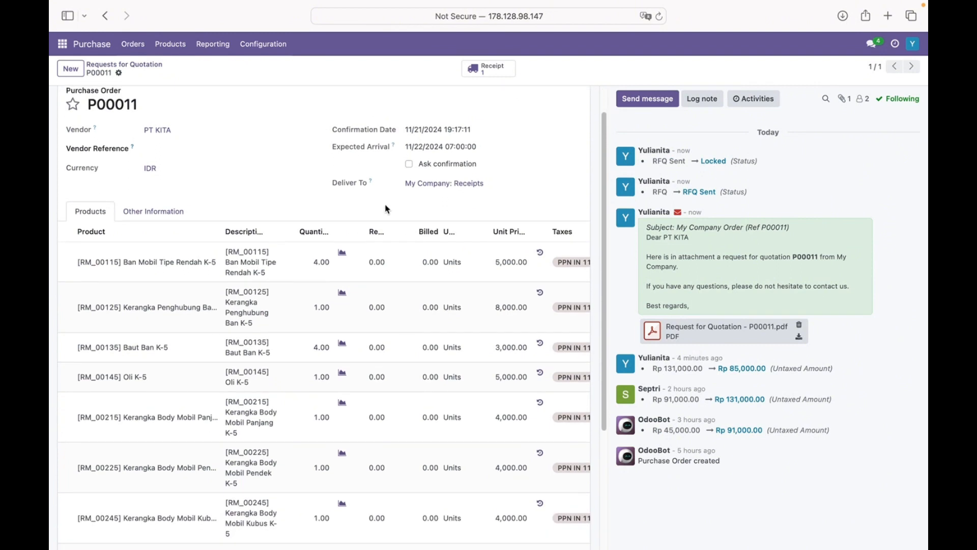
scroll(386, 209, "up", 5)
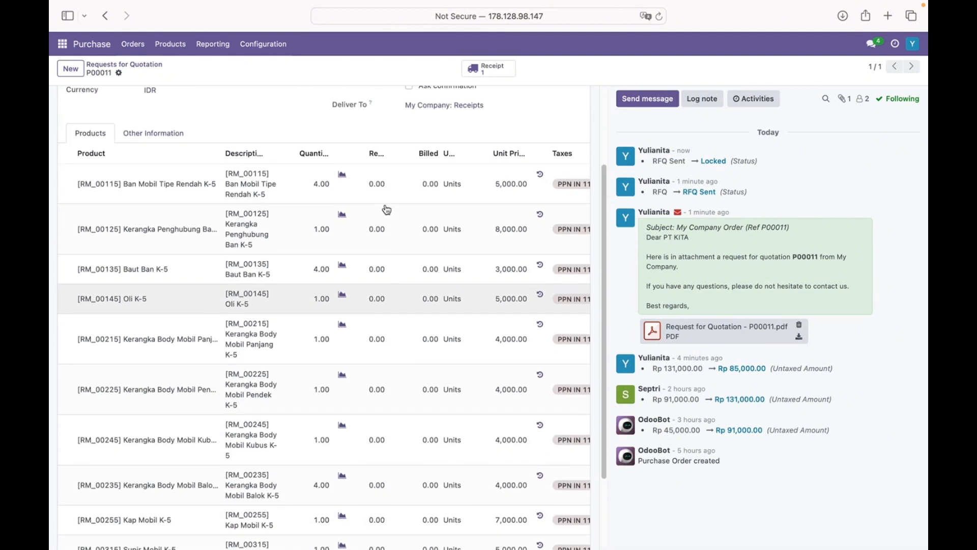
scroll(375, 282, "right", 3)
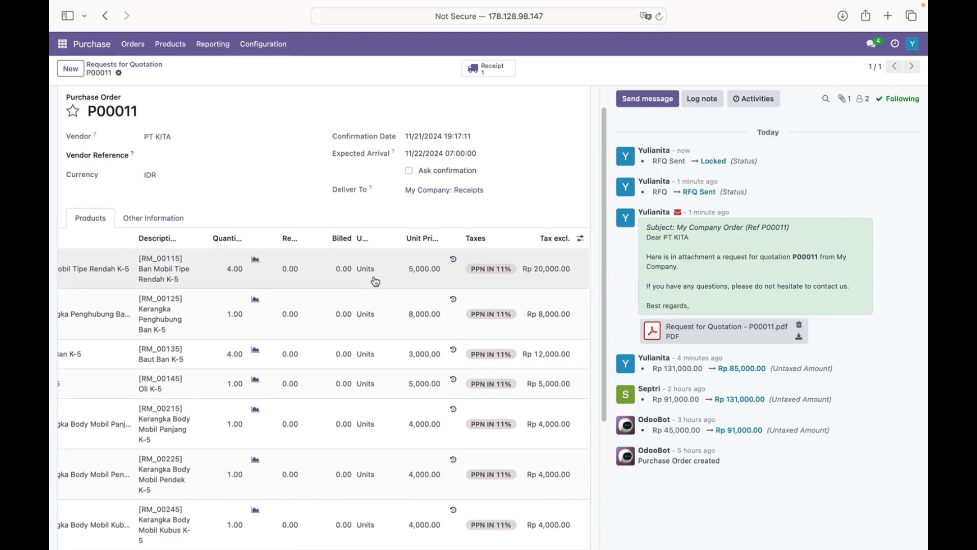
scroll(375, 282, "up", 1)
scroll(375, 282, "down", 5)
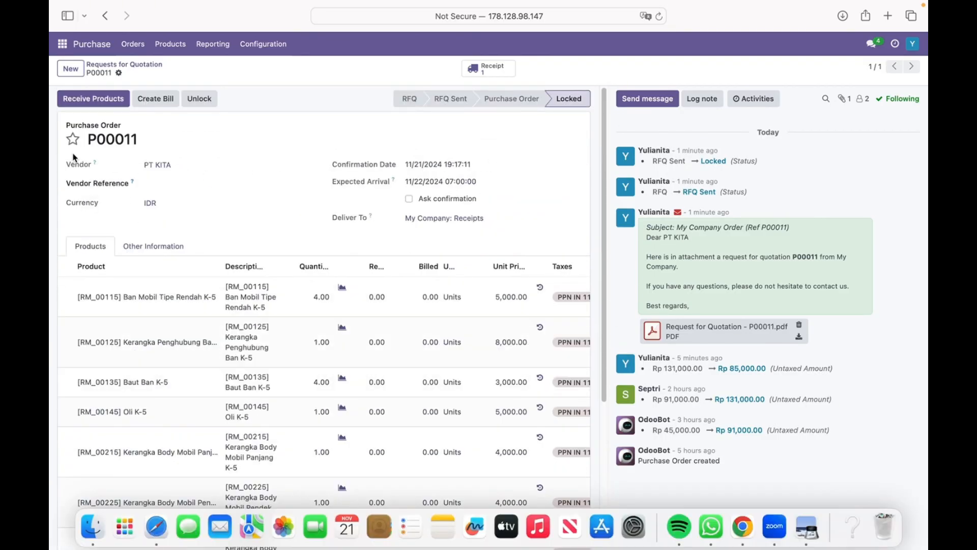
left_click(89, 100)
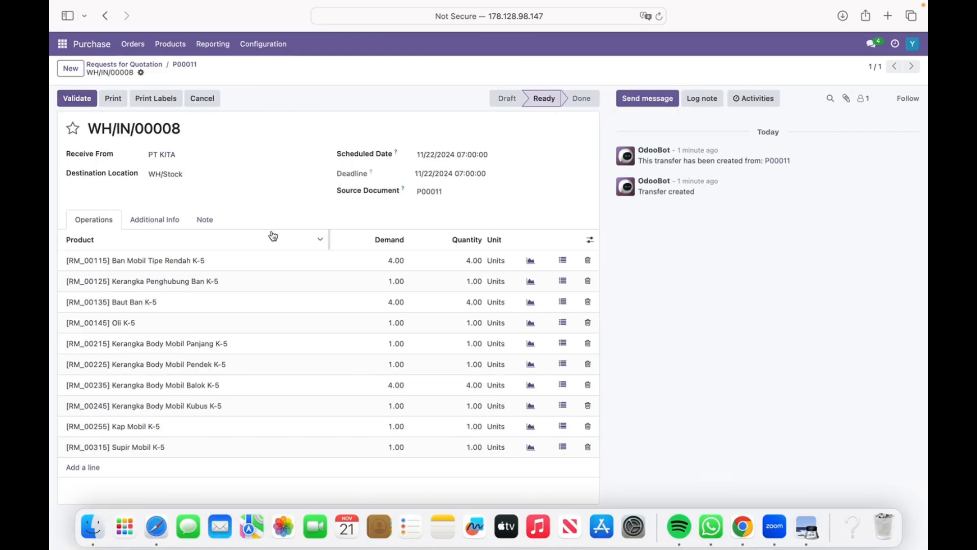
- Validate receipt WH/IN/00008 as Done and go back to the Requests for Quotation list
left_click(83, 100)
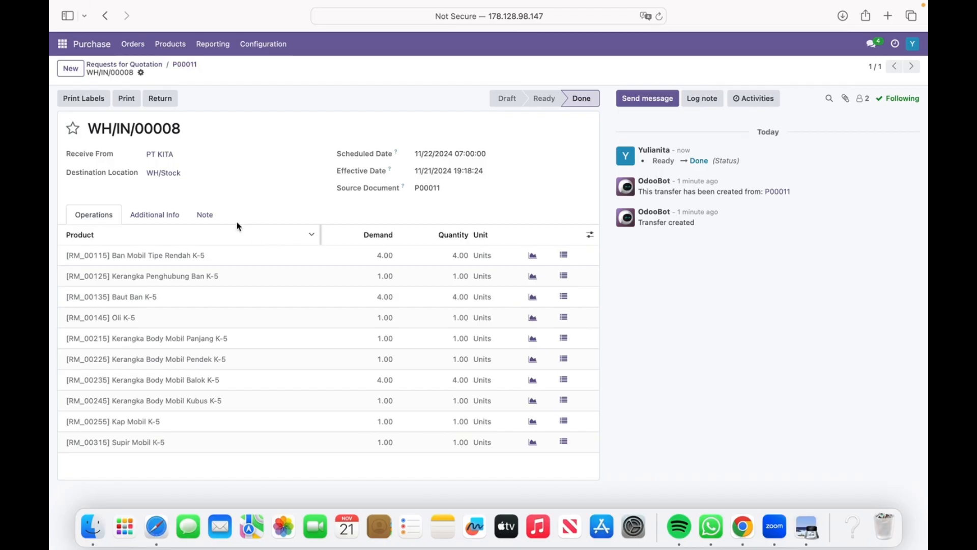
left_click(184, 64)
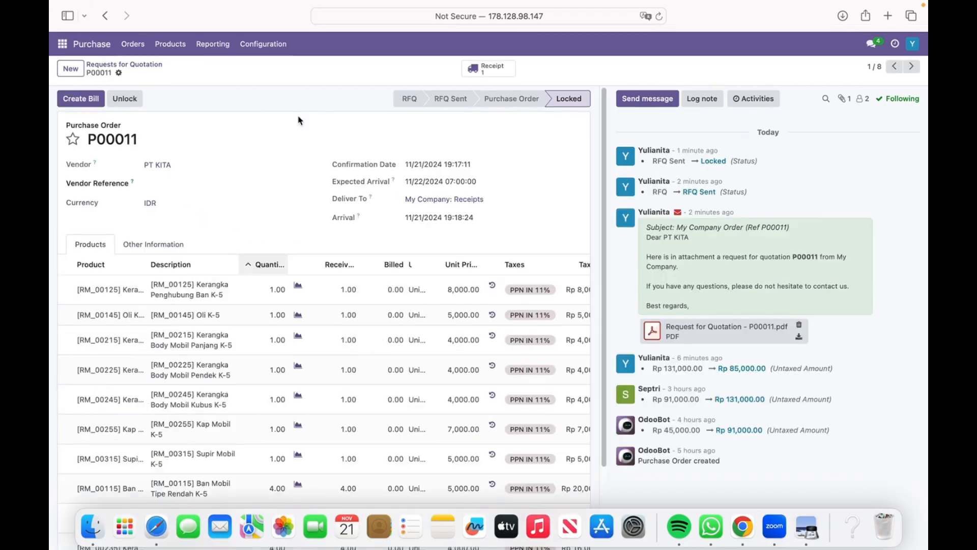
left_click(105, 16)
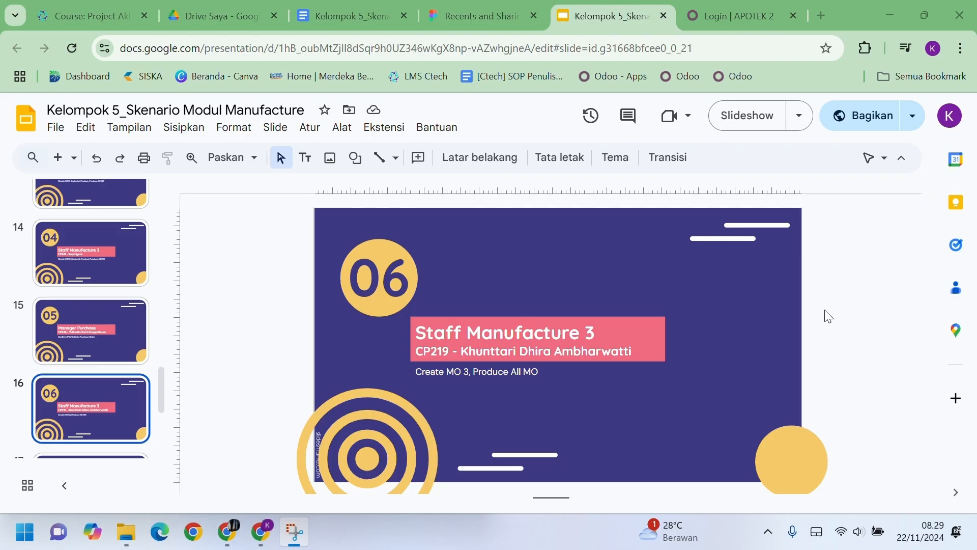
- Look up the Staff Manufacture 3 login on slide 10's role table, then return to Odoo's login page
scroll(71, 314, "up", 7)
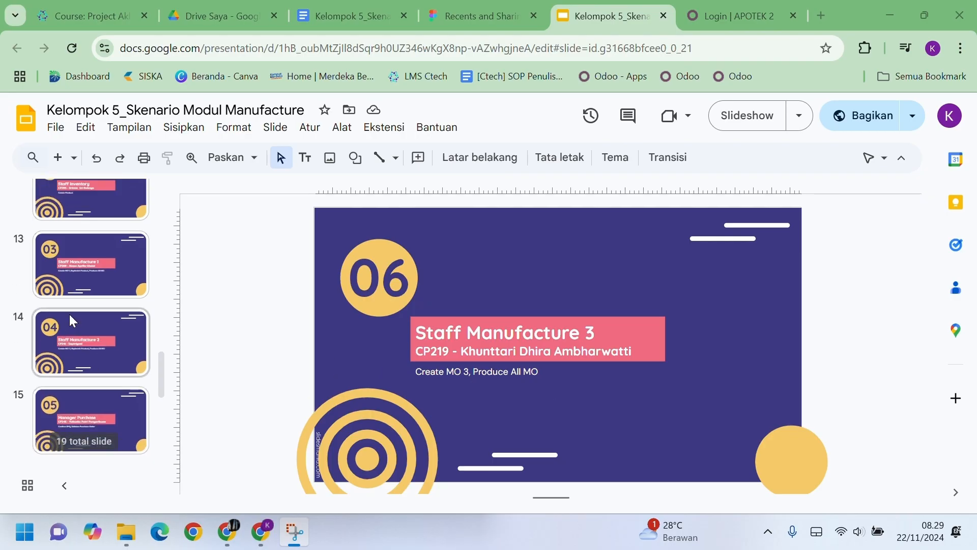
left_click(73, 313)
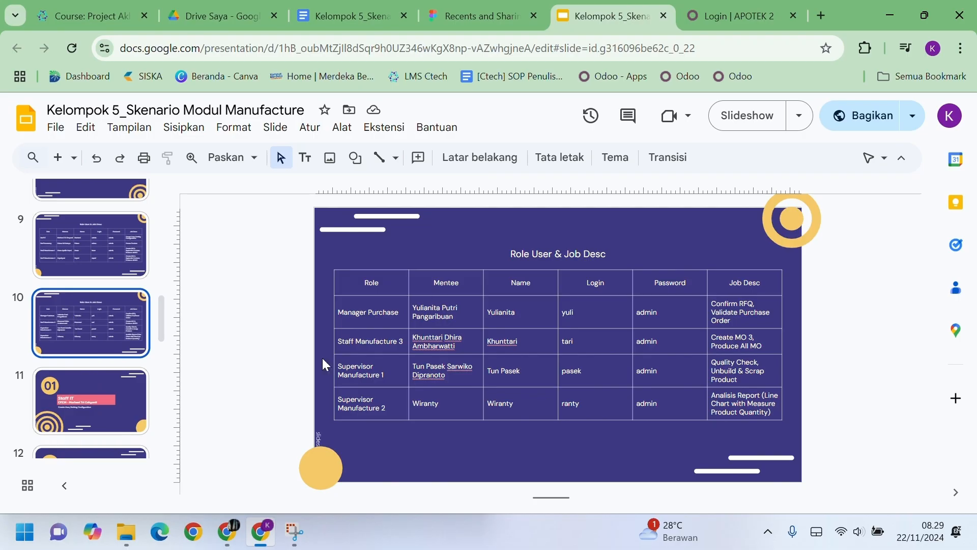
left_click_drag(581, 345, 683, 346)
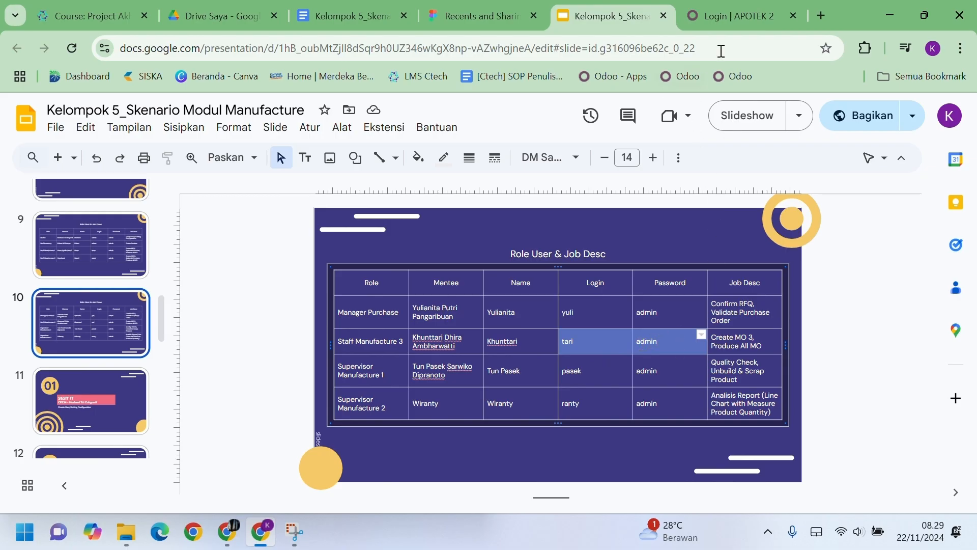
left_click(743, 17)
- Log in as Staff Manufacture 3 using the saved email and the account password
left_click(428, 288)
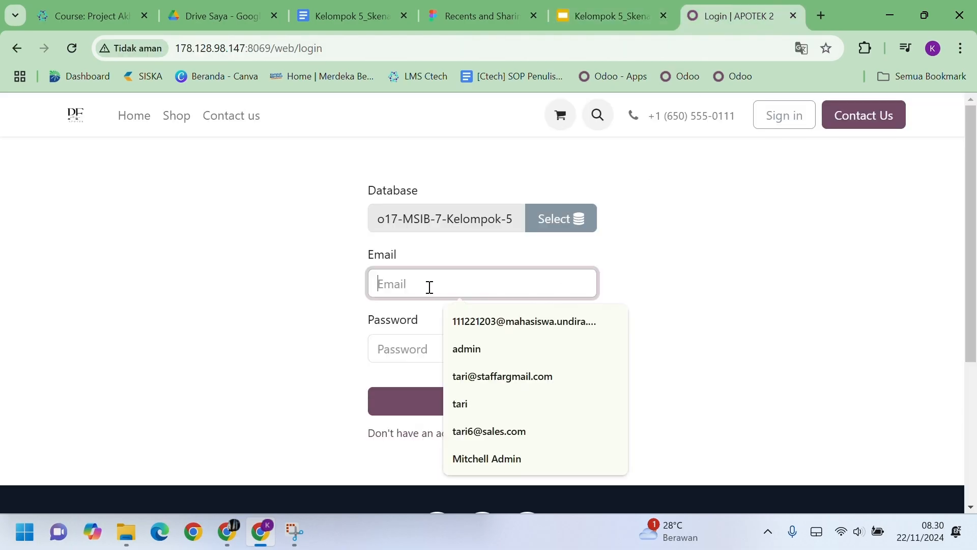
left_click(464, 403)
left_click(445, 351)
type("1")
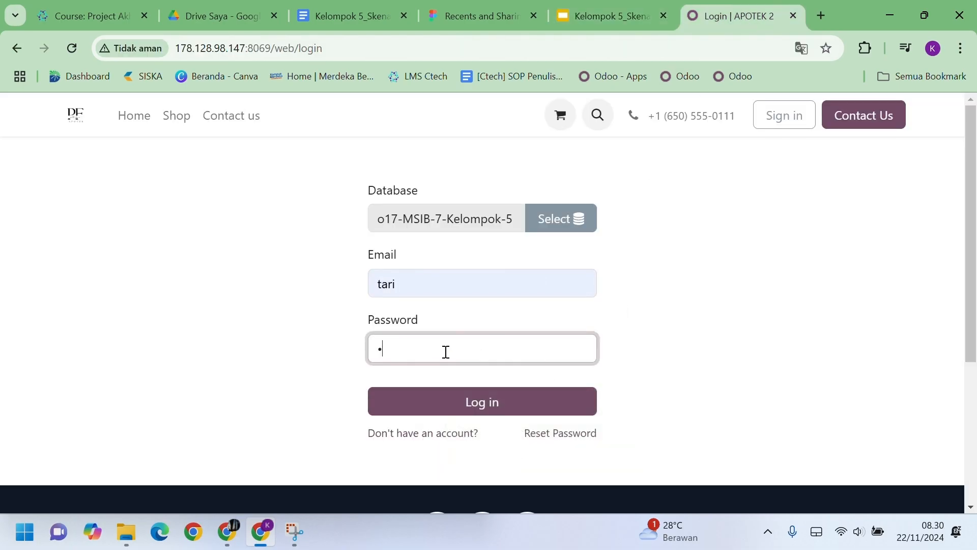
left_click(451, 403)
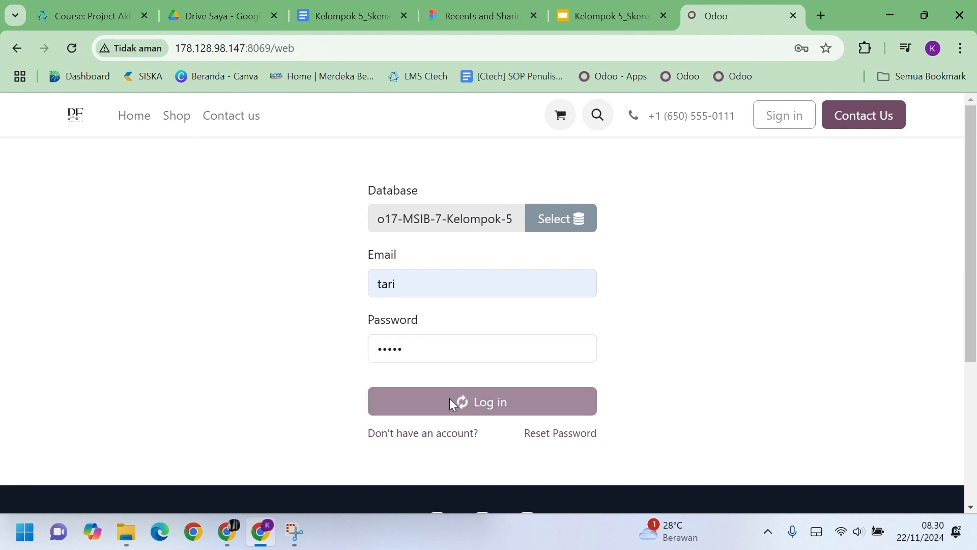
left_click(626, 285)
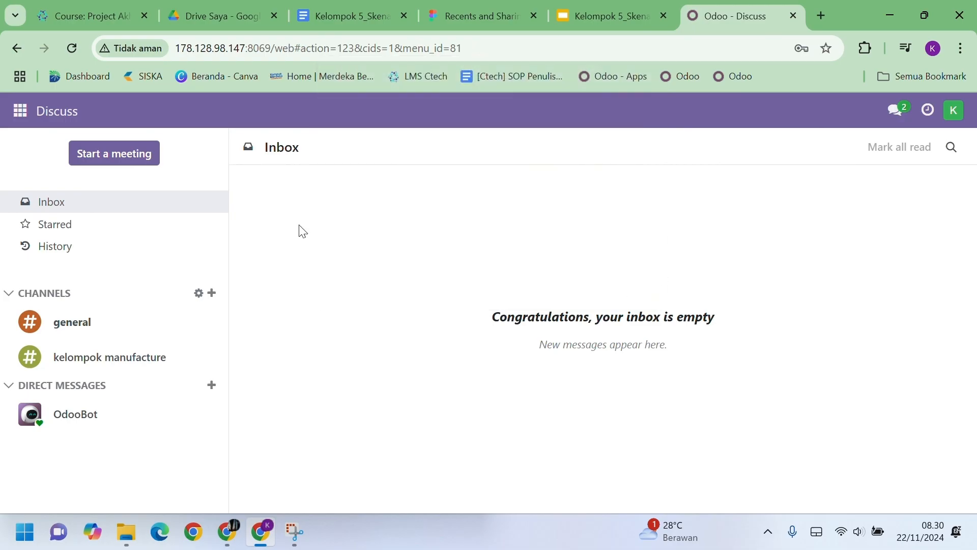
- Open the Manufacturing app's To Do list of manufacturing orders
left_click(23, 112)
left_click(82, 310)
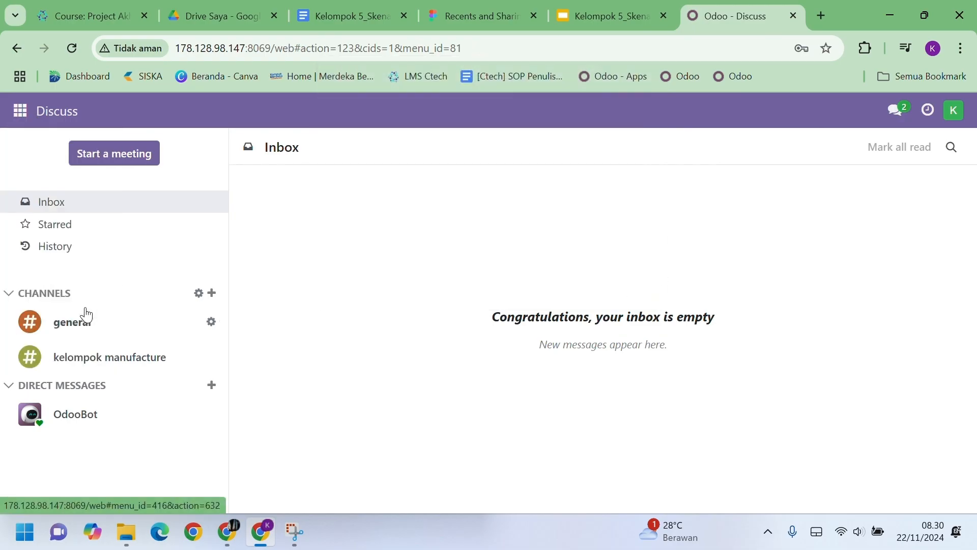
scroll(425, 317, "down", 2)
- Check the MO tables on slide 7 of the scenario presentation
scroll(423, 316, "up", 2)
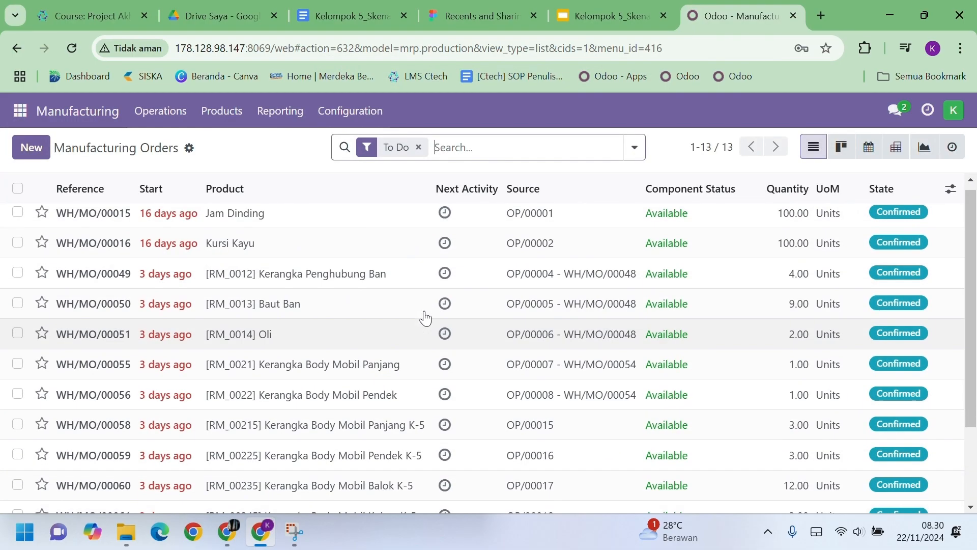
left_click(620, 11)
scroll(91, 331, "up", 5)
left_click(112, 333)
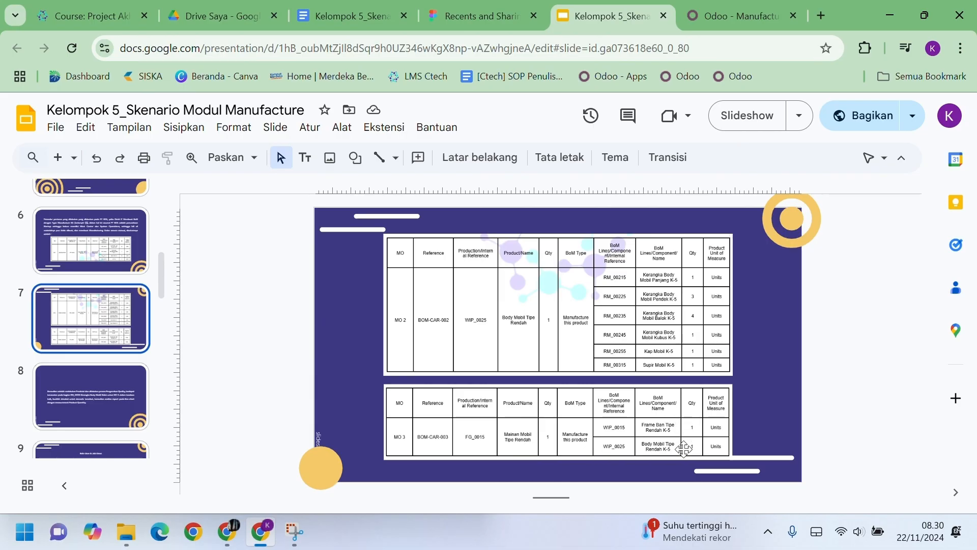
left_click(703, 18)
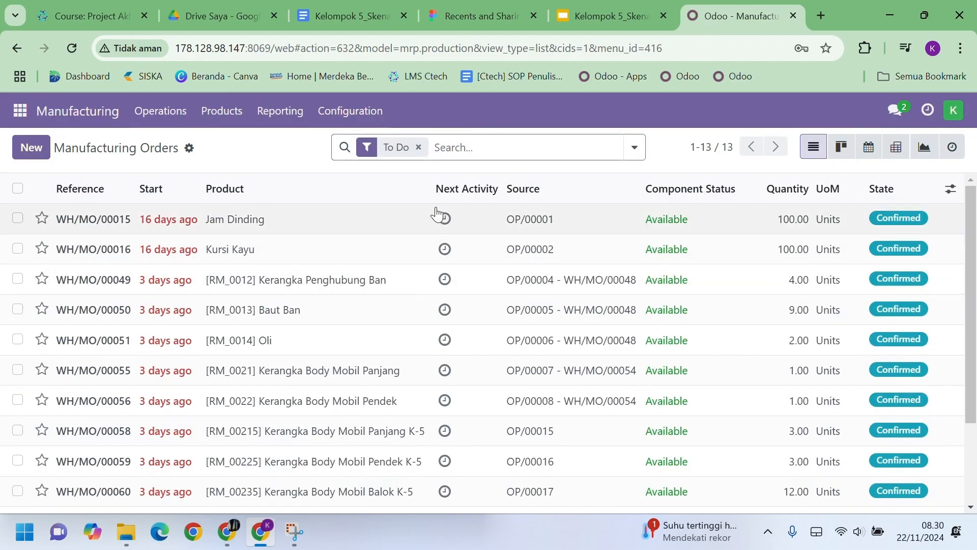
- Remove the To Do filter to list all 36 orders, then create a new manufacturing order
left_click(418, 147)
scroll(404, 335, "down", 5)
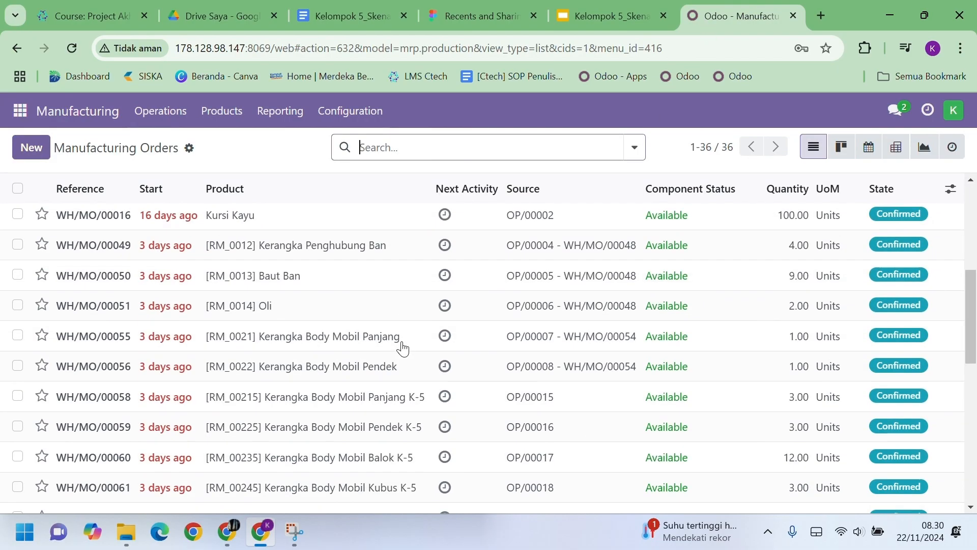
scroll(402, 349, "down", 10)
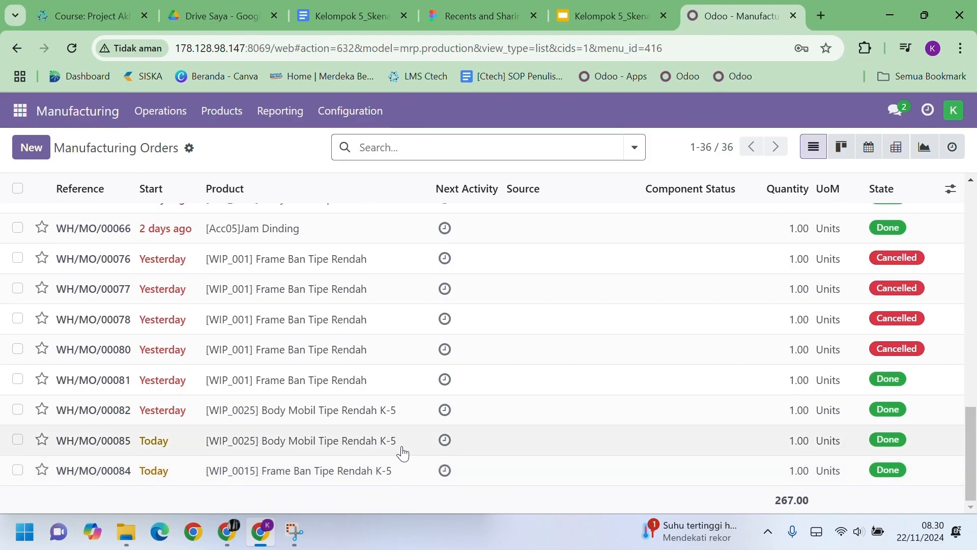
left_click(31, 148)
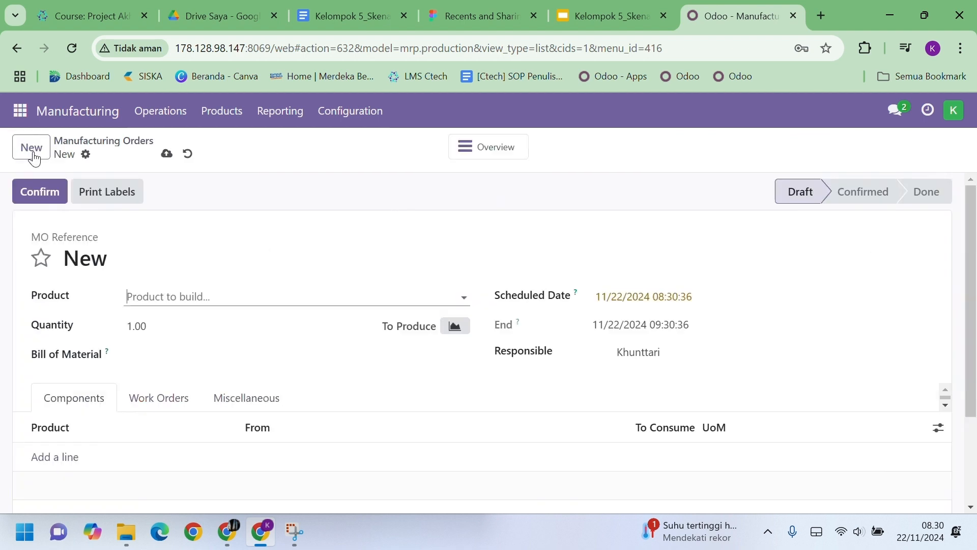
- Set the order's product to [FG_0015] Mobil Mainan Tipe Rendah K-5
left_click(191, 297)
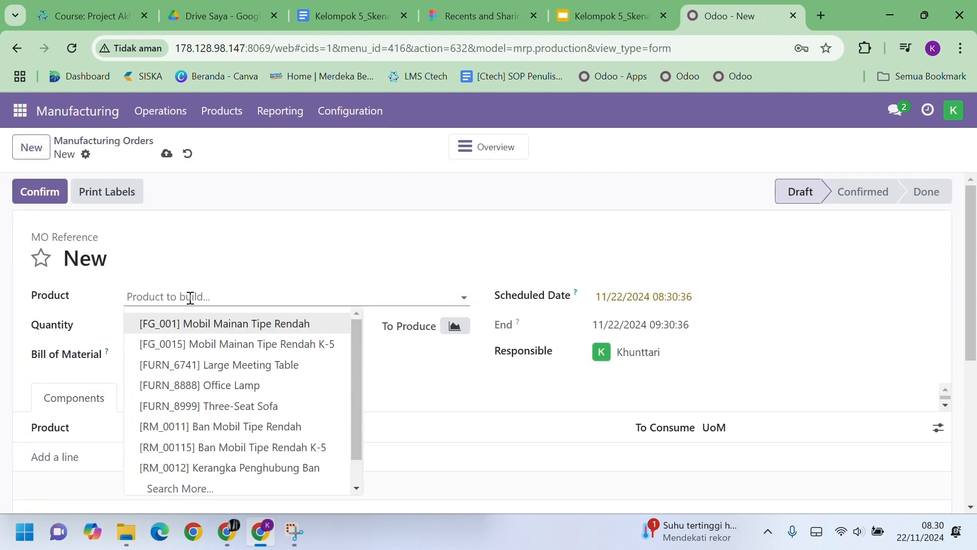
left_click(211, 343)
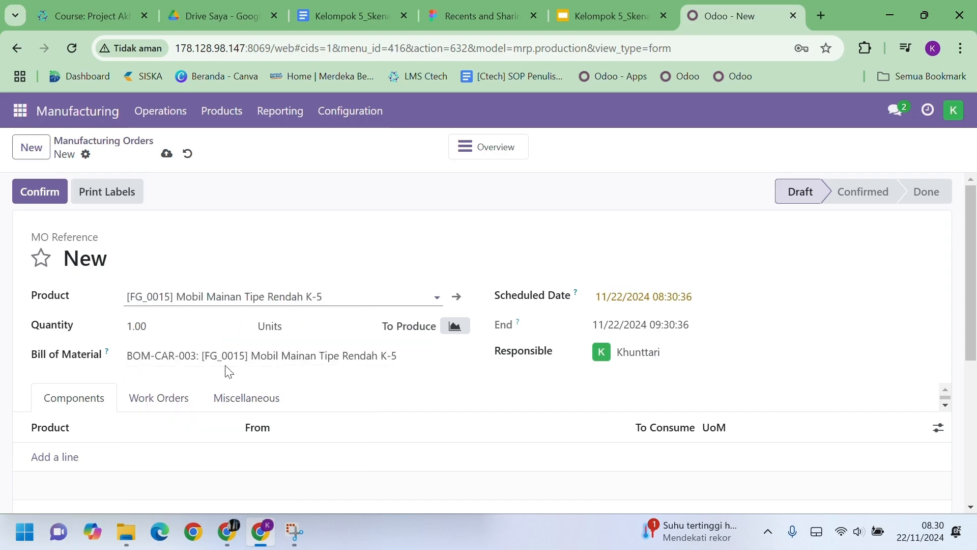
scroll(321, 373, "down", 2)
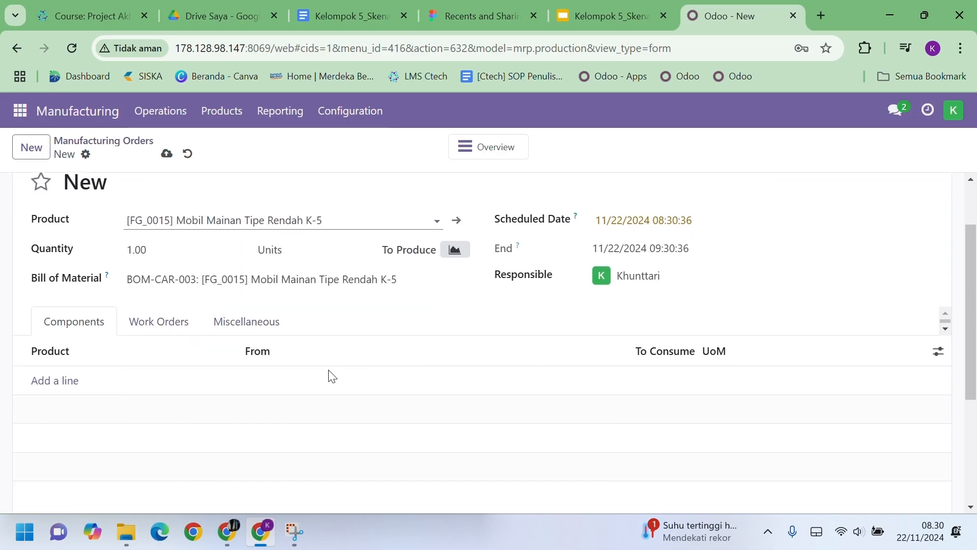
- Add components Frame Ban Tipe Rendah K-5 and Body Mobil Tipe Rendah K-5, 1.00 each
left_click(59, 382)
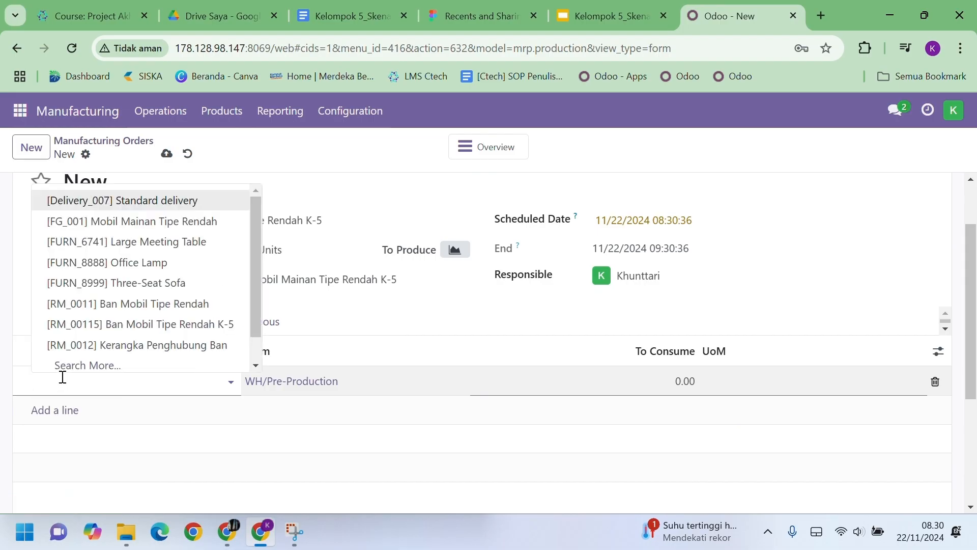
type("frame")
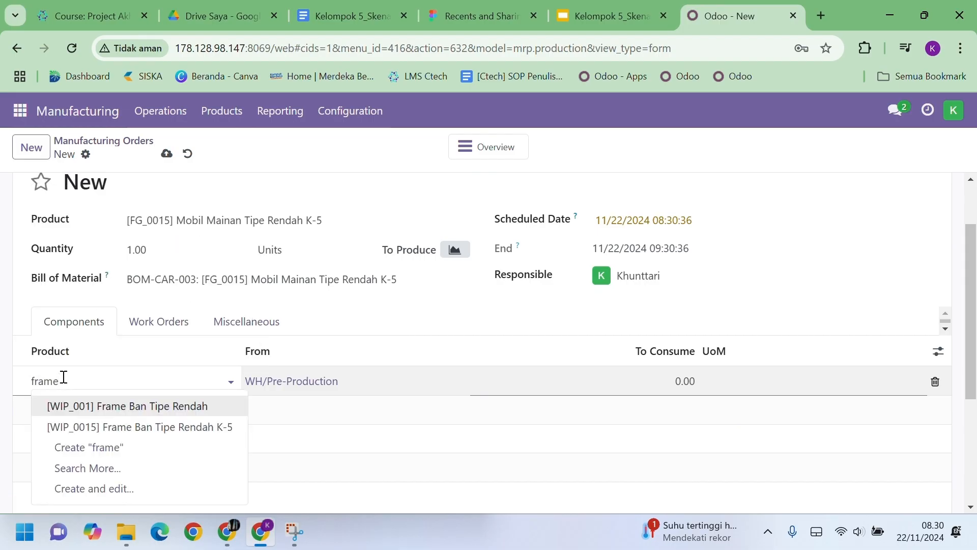
left_click(108, 427)
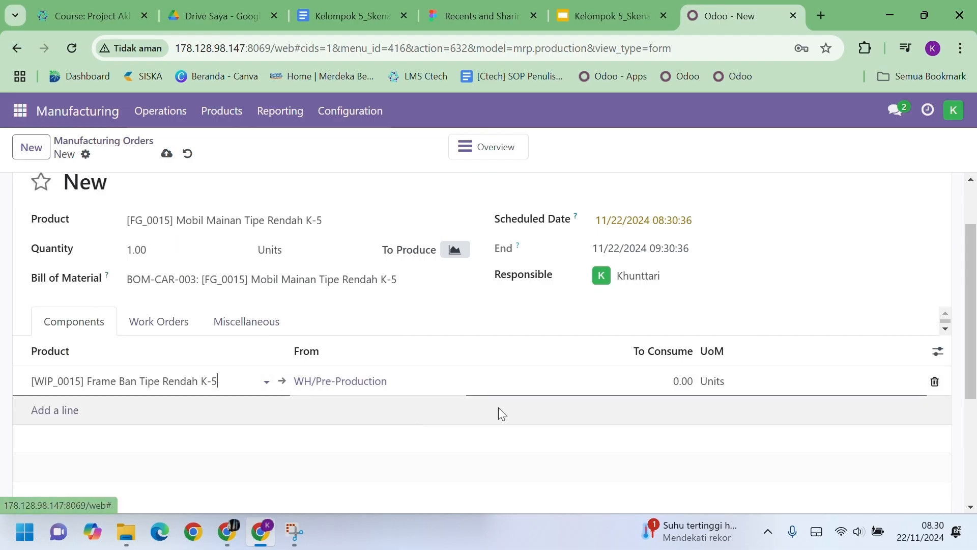
left_click(675, 379)
type("1")
left_click(254, 410)
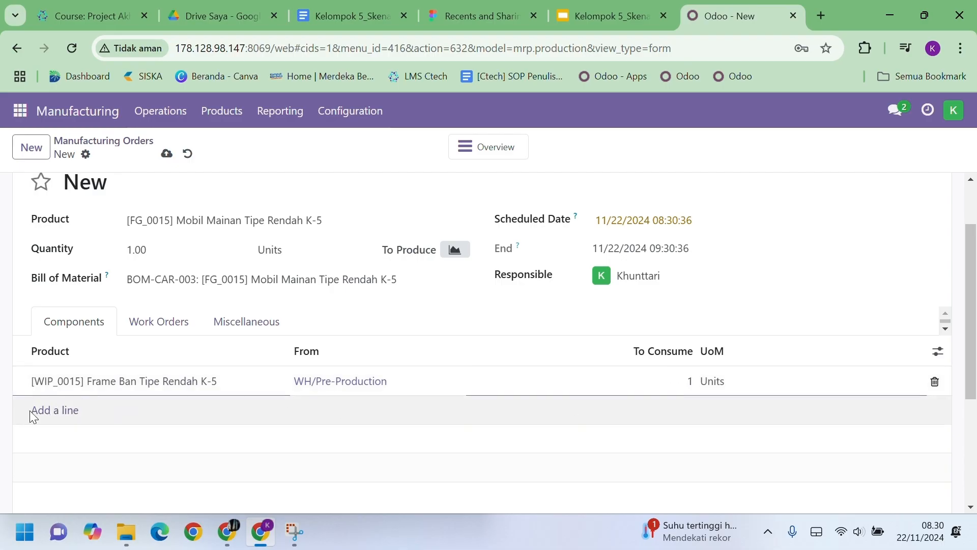
left_click(55, 411)
type("body")
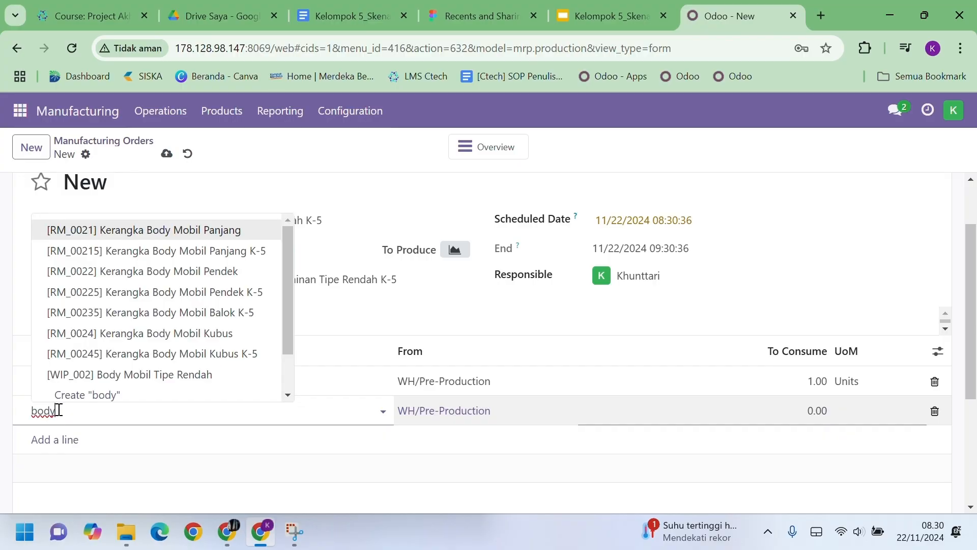
type(" mobil tipe re")
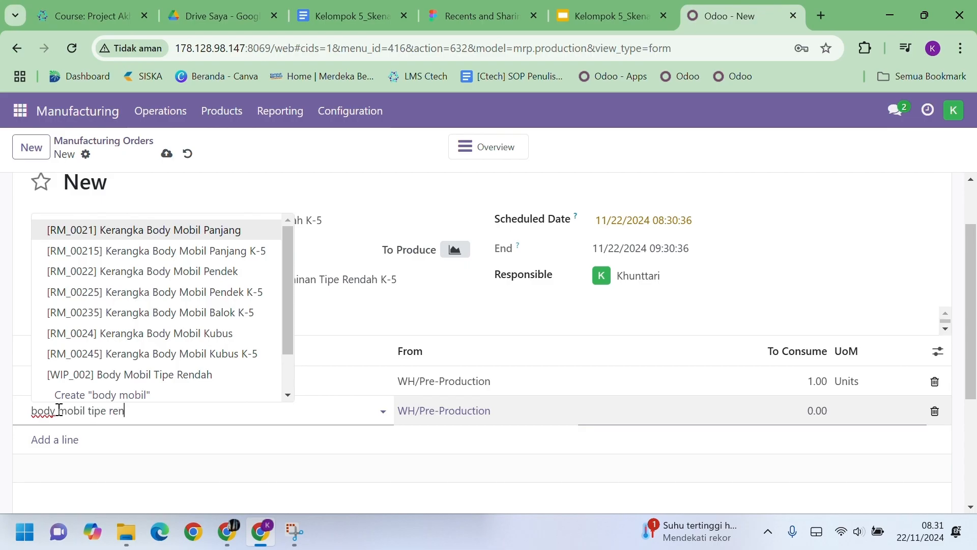
type("n")
left_click(142, 324)
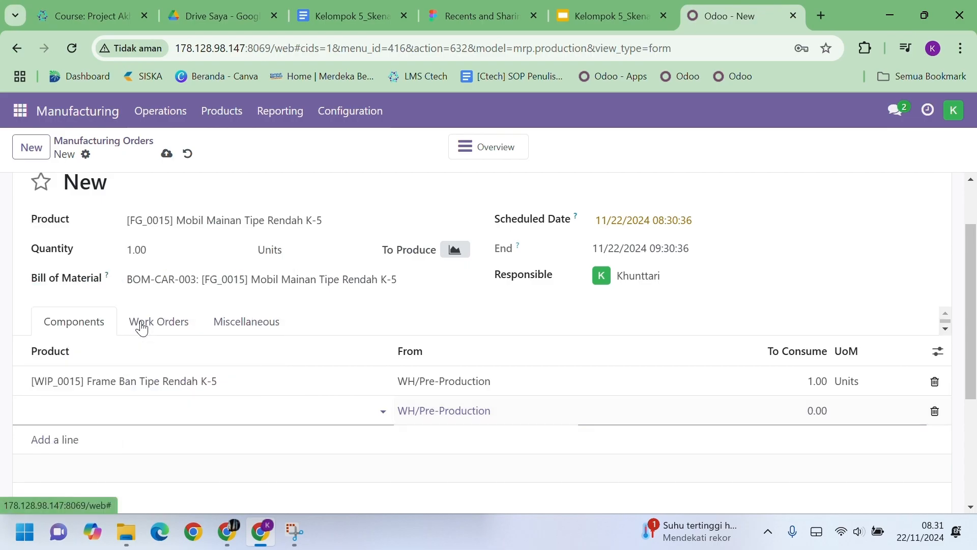
left_click(711, 408)
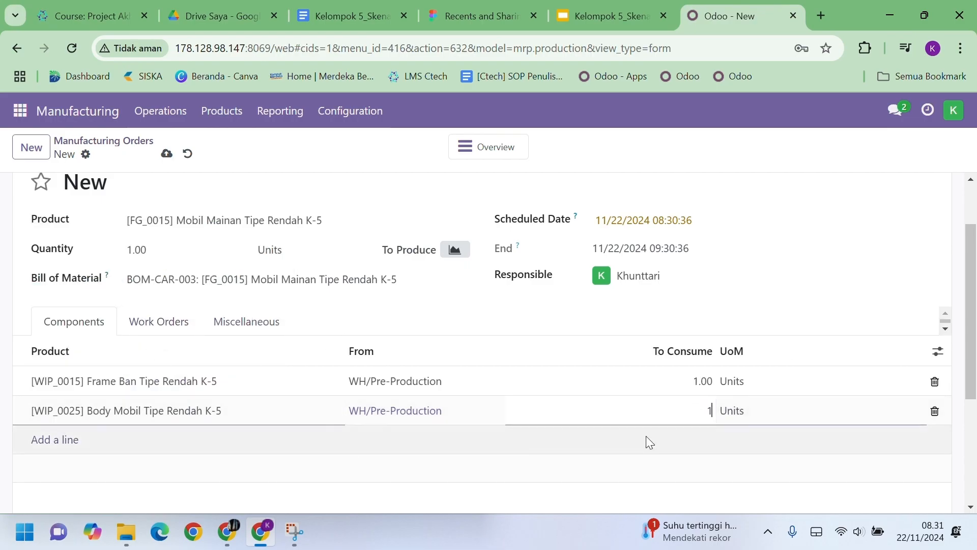
left_click(533, 467)
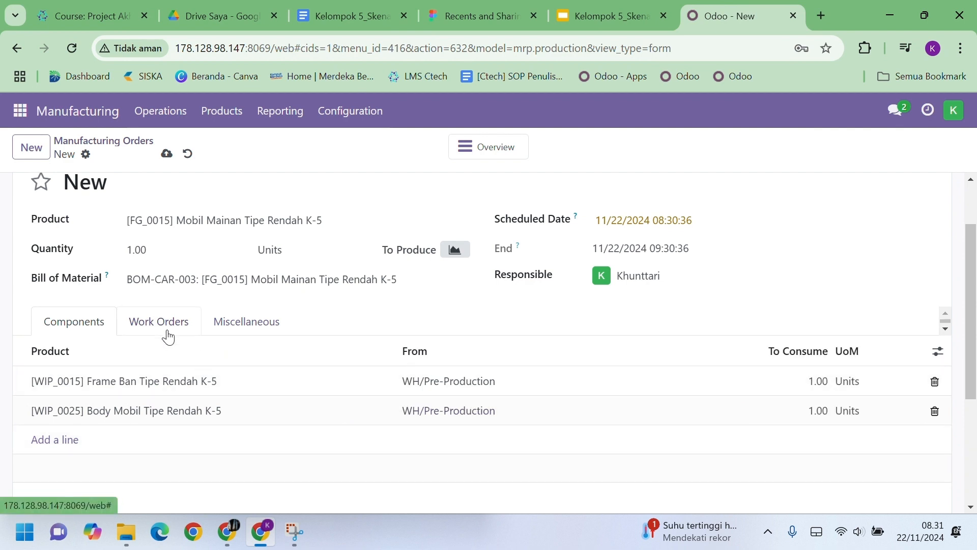
left_click(168, 337)
- Add a Perakitan work order at CraftWorks Furniture Hub with a 120:00 expected duration
left_click(75, 381)
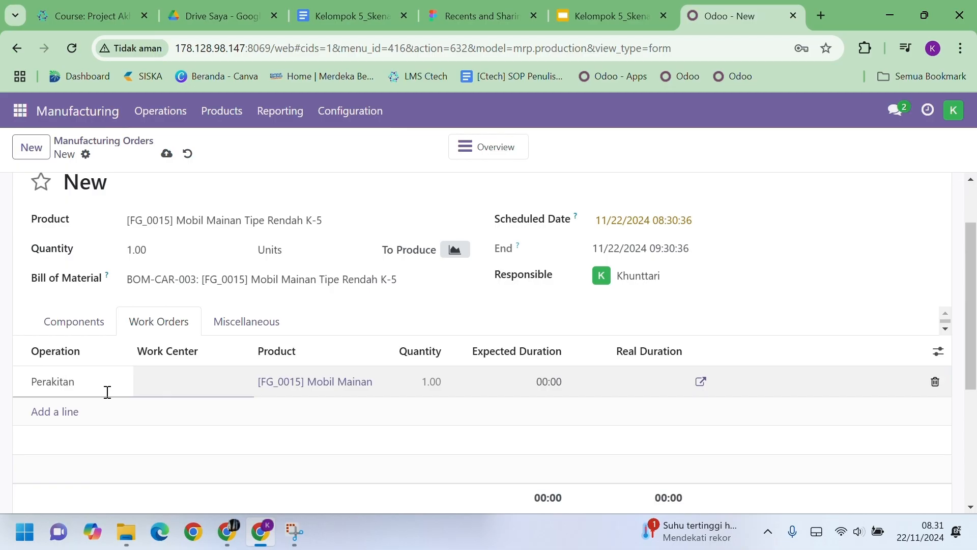
left_click(179, 386)
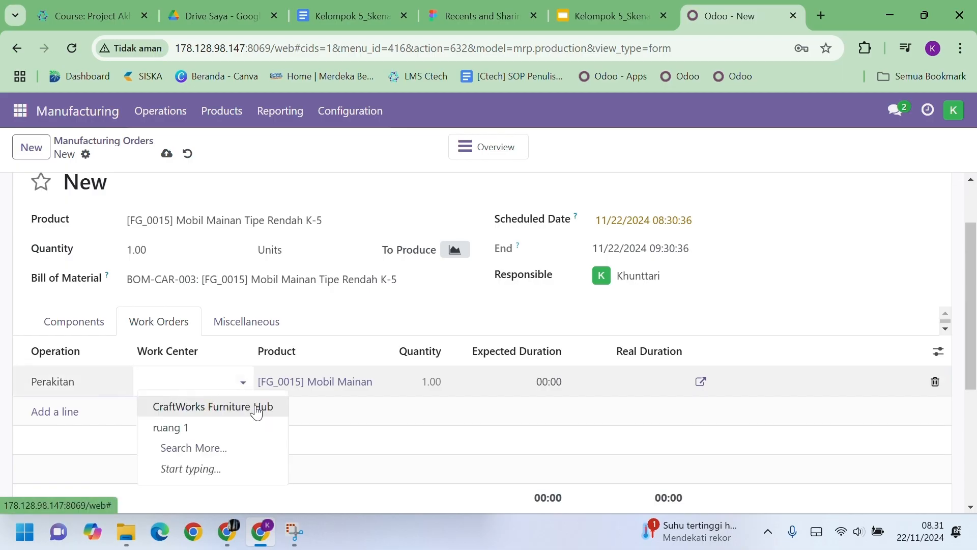
left_click(258, 407)
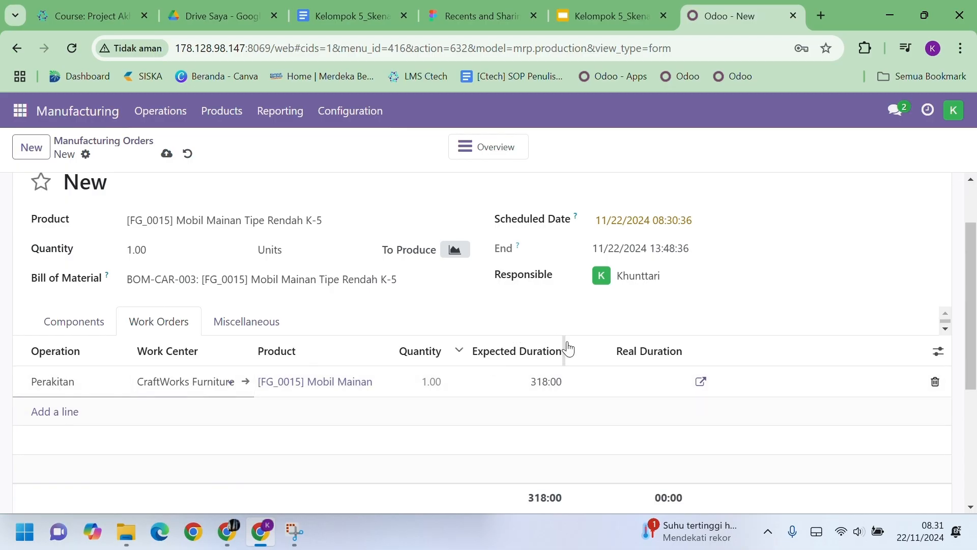
left_click(536, 378)
type("1")
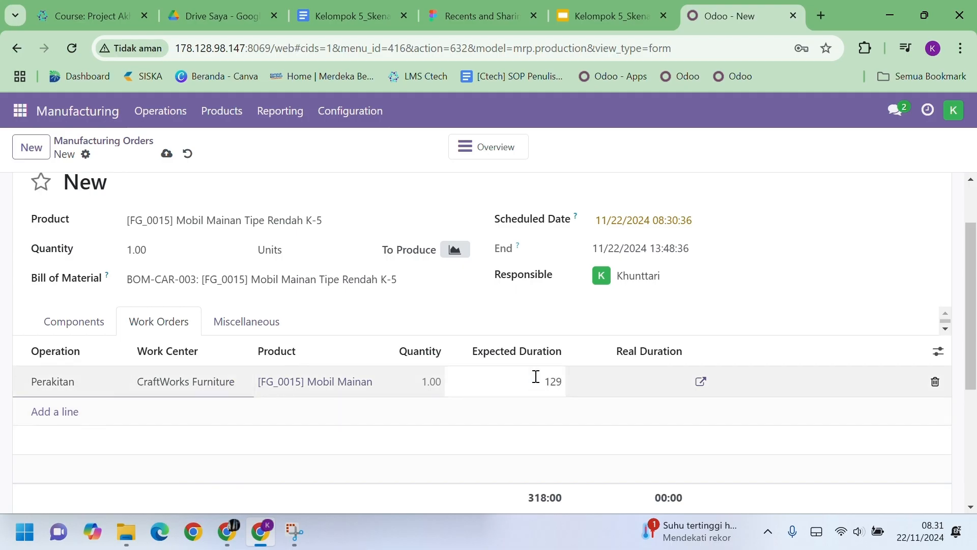
type("20")
left_click(563, 322)
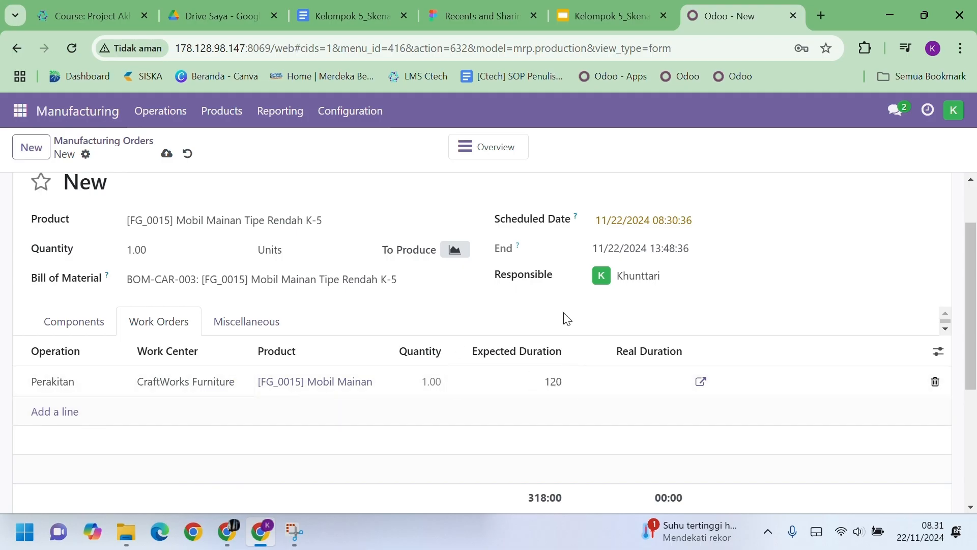
left_click(98, 328)
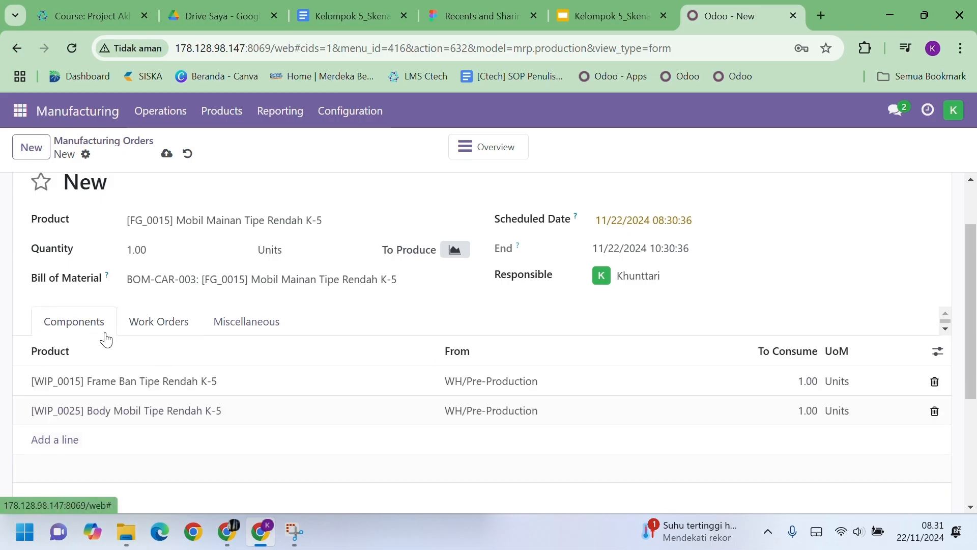
left_click(163, 338)
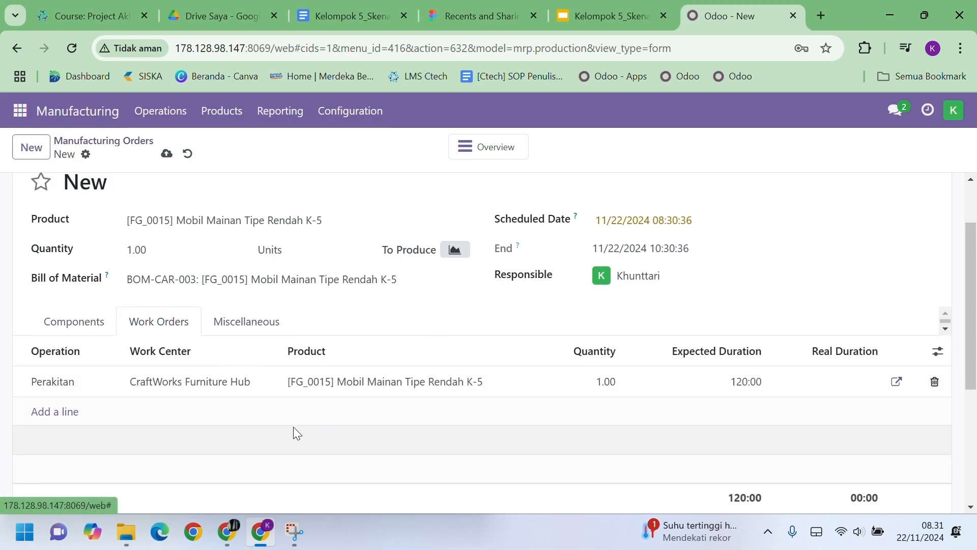
scroll(287, 430, "up", 2)
- Confirm manufacturing order WH/MO/00086 and set its quantity to produce to 1
left_click(44, 197)
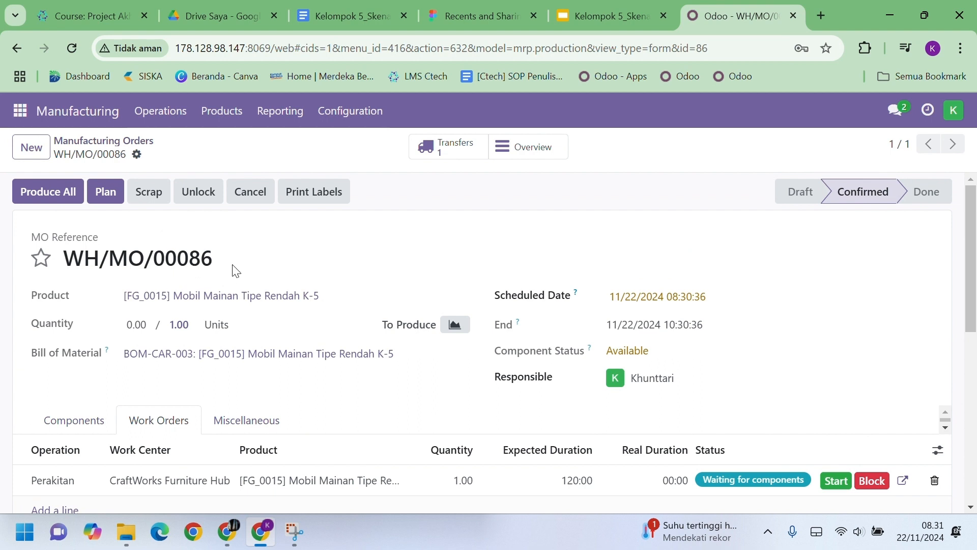
scroll(392, 347, "down", 1)
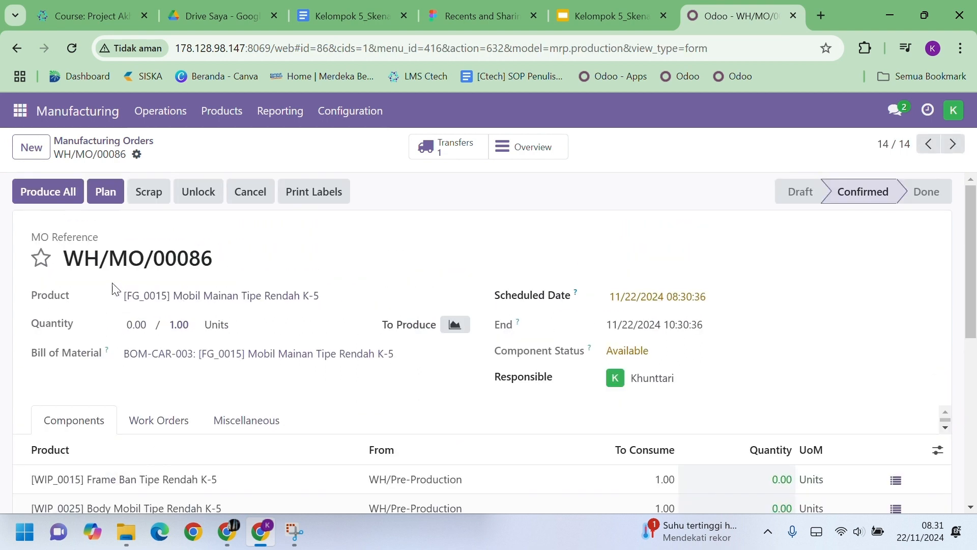
double_click(142, 324)
type("1")
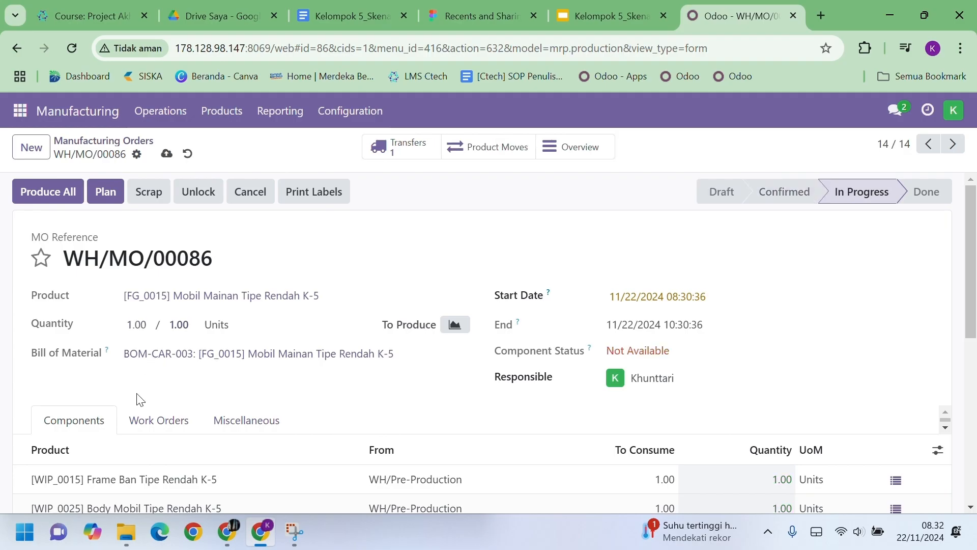
scroll(135, 399, "down", 3)
scroll(593, 366, "up", 3)
- Start the Perakitan work order and mark it finished
left_click(158, 421)
scroll(759, 424, "down", 2)
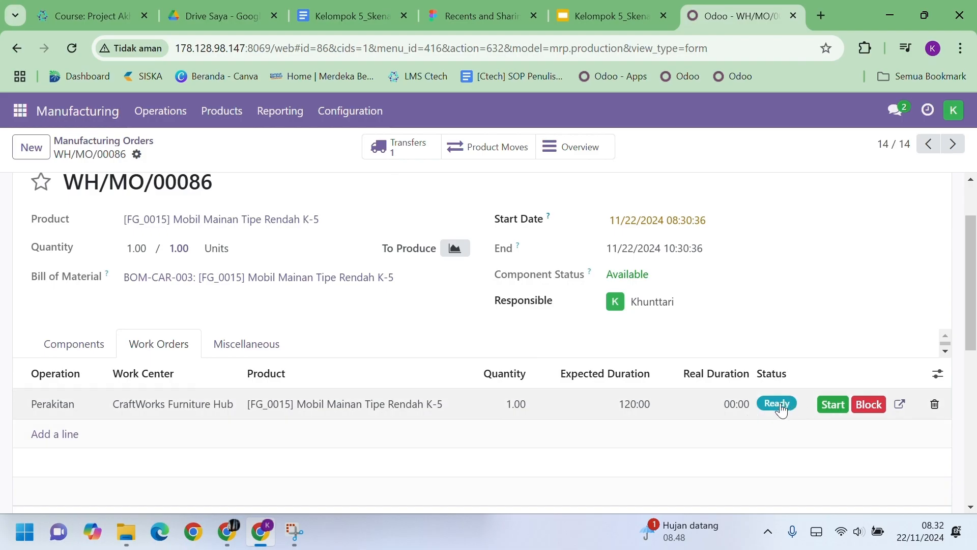
left_click(831, 404)
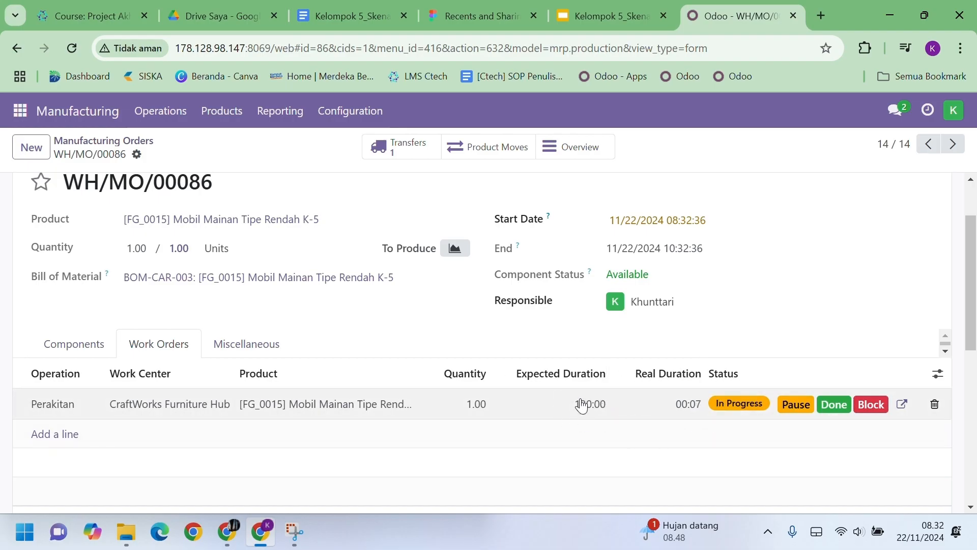
left_click(833, 406)
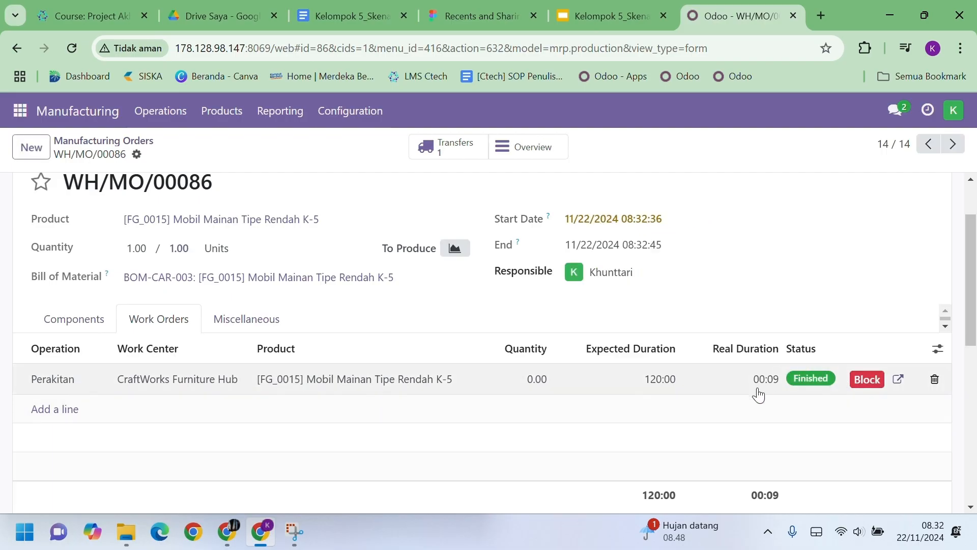
- Produce the toy car to complete WH/MO/00086, check its components, then go to Products
scroll(509, 379, "up", 2)
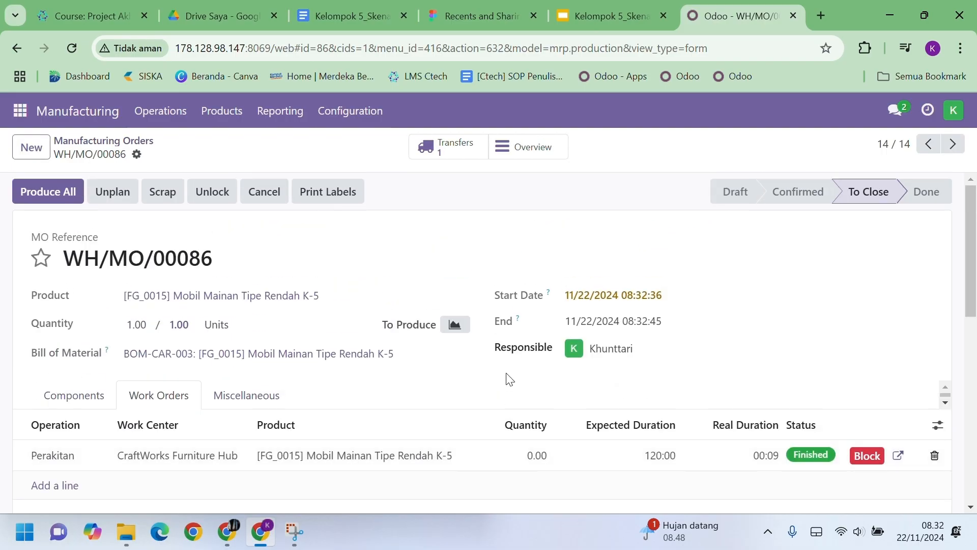
left_click(53, 197)
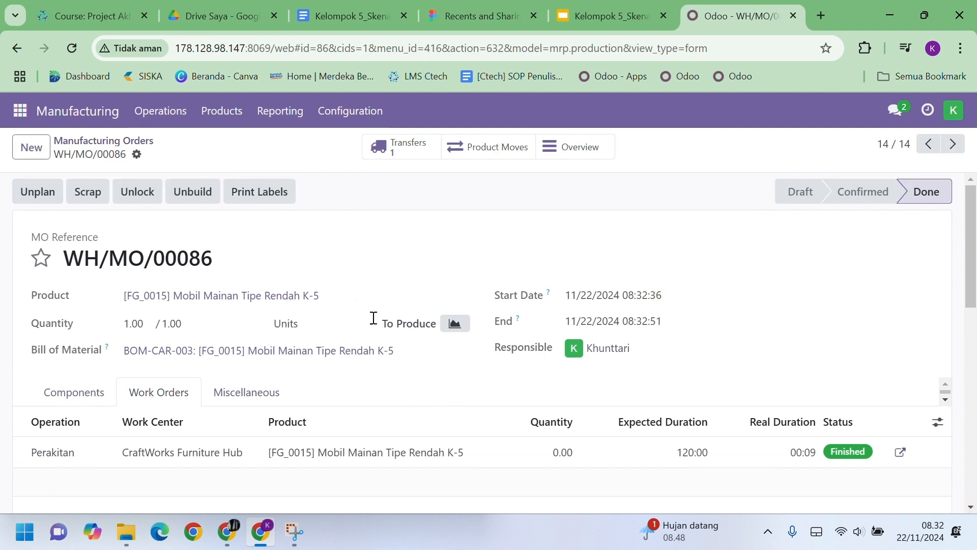
scroll(66, 356, "down", 2)
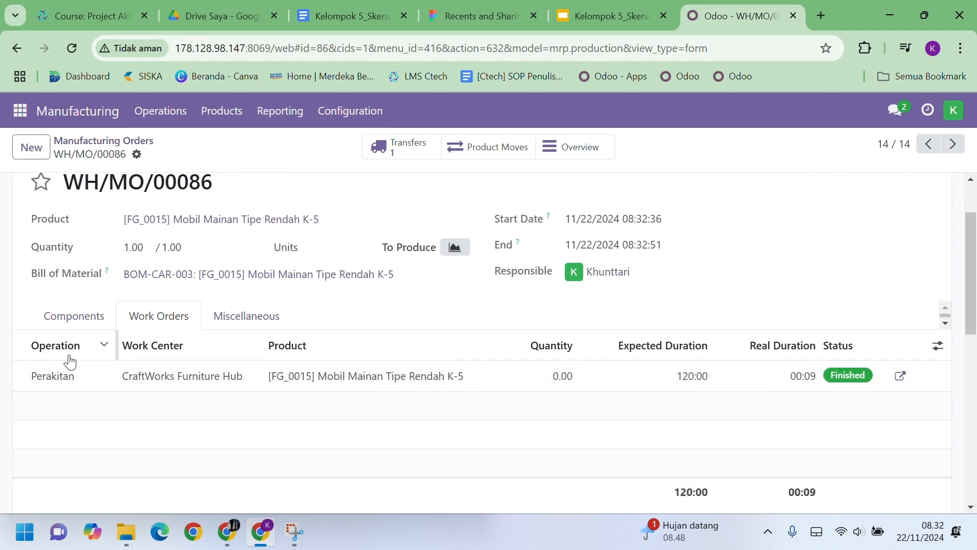
left_click(67, 318)
scroll(68, 324, "up", 2)
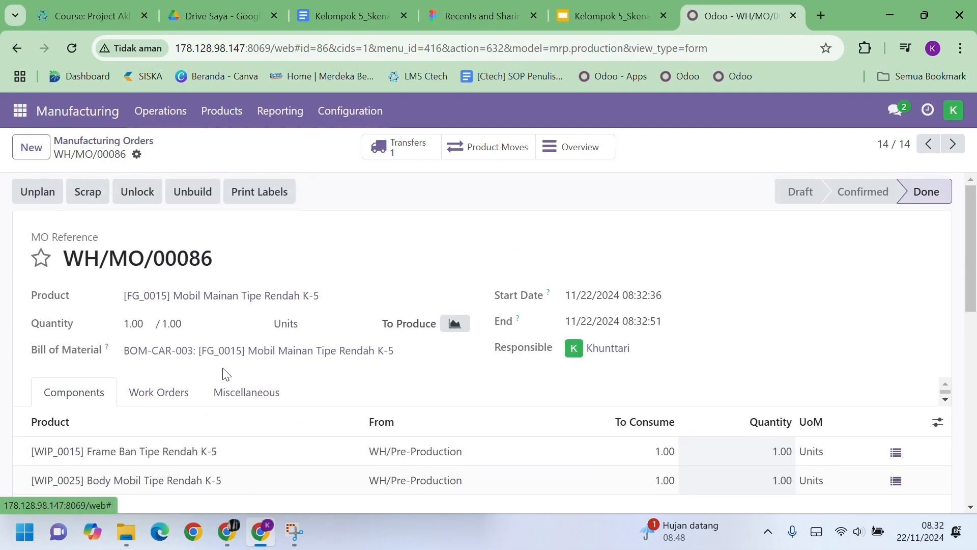
left_click(222, 111)
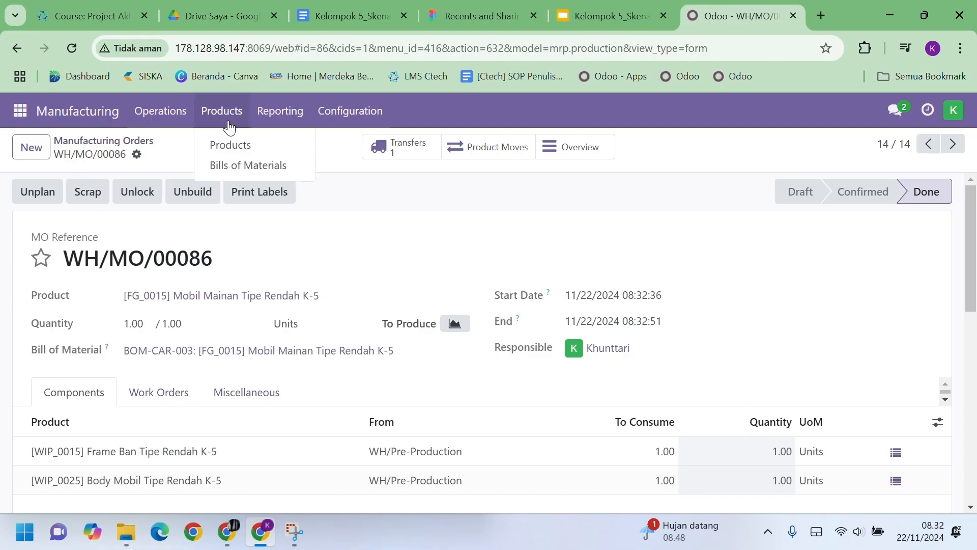
left_click(232, 144)
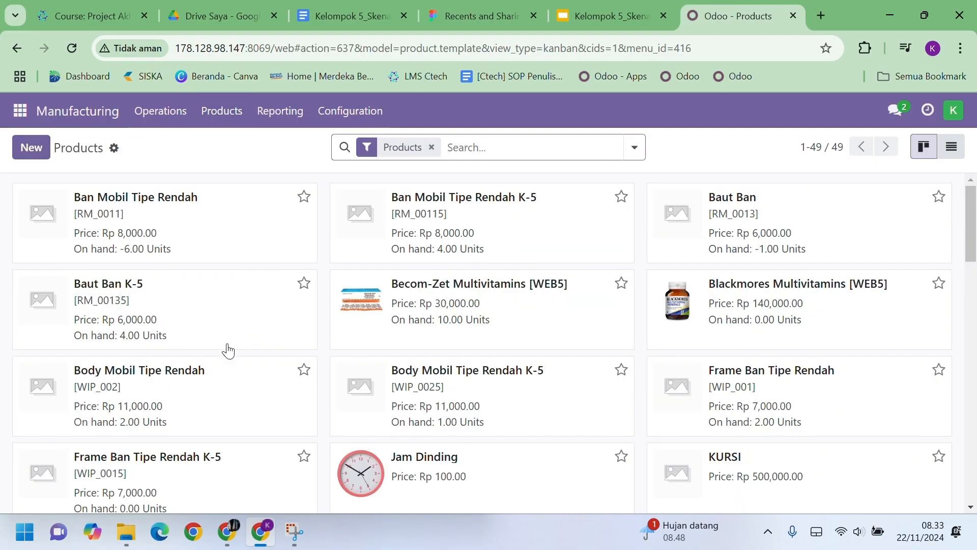
- View the Mobil Mainan Tipe Rendah K-5 product card, then switch to the Odoo sign-in page
scroll(227, 352, "down", 5)
scroll(225, 358, "down", 5)
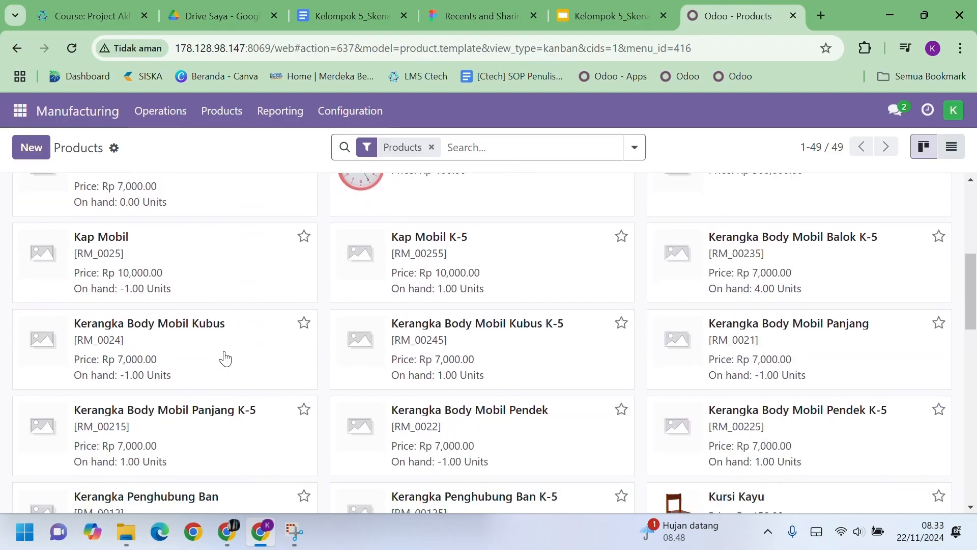
scroll(226, 358, "down", 3)
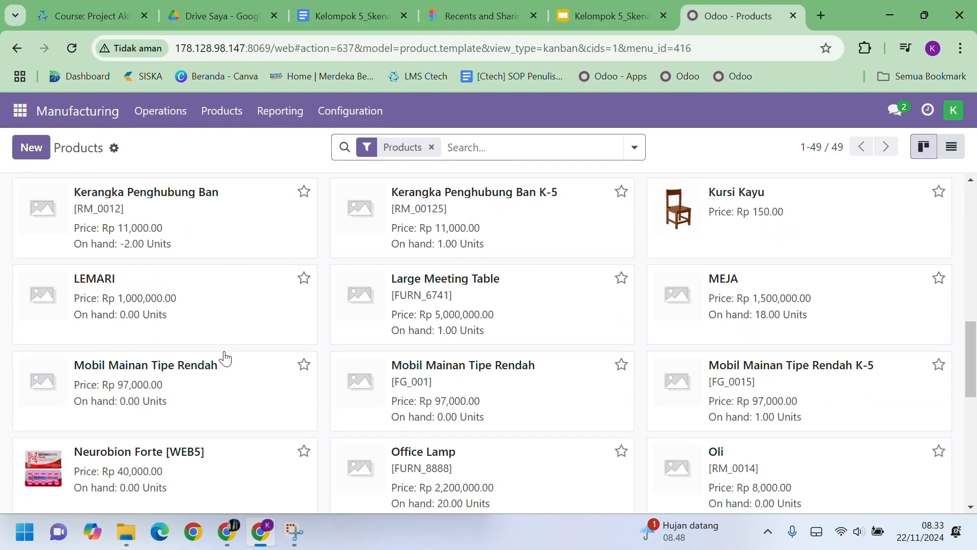
left_click(744, 393)
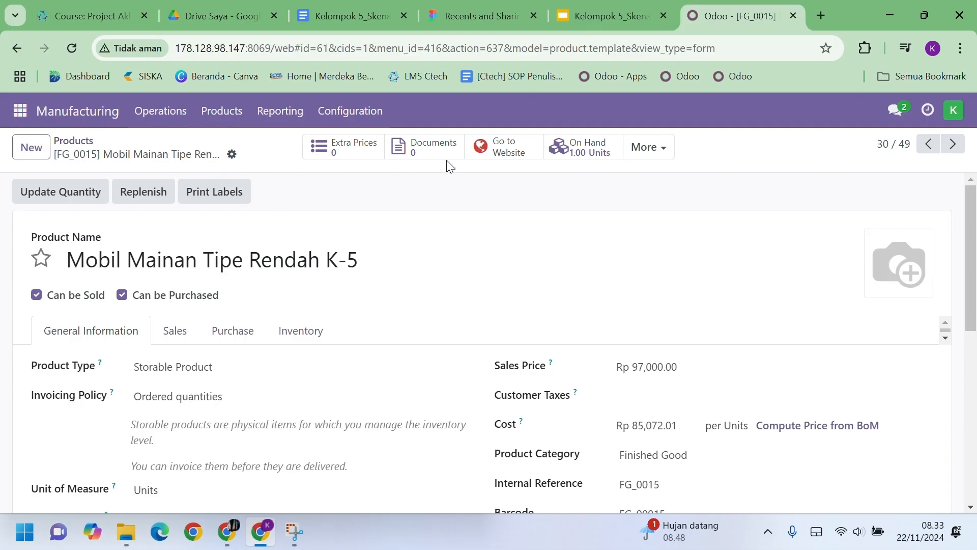
left_click(84, 143)
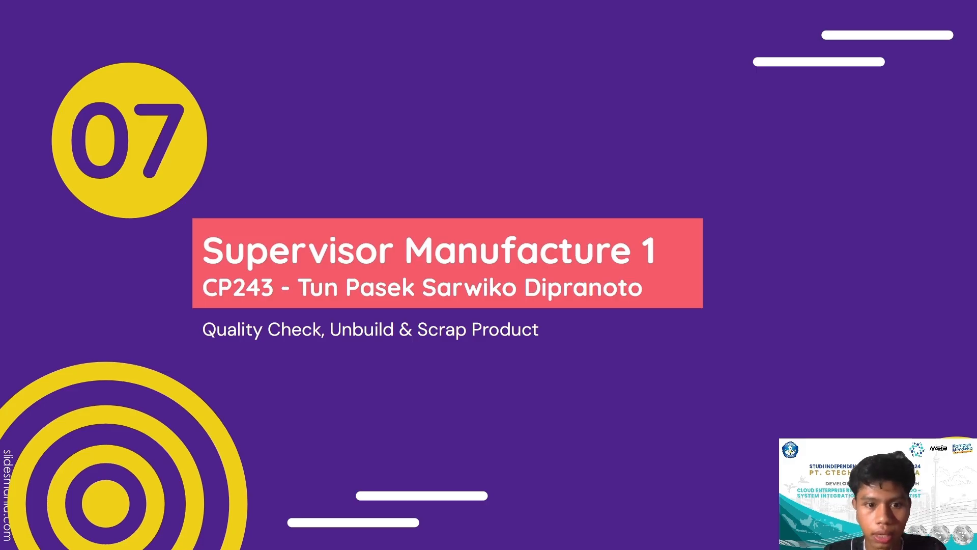
key("Escape")
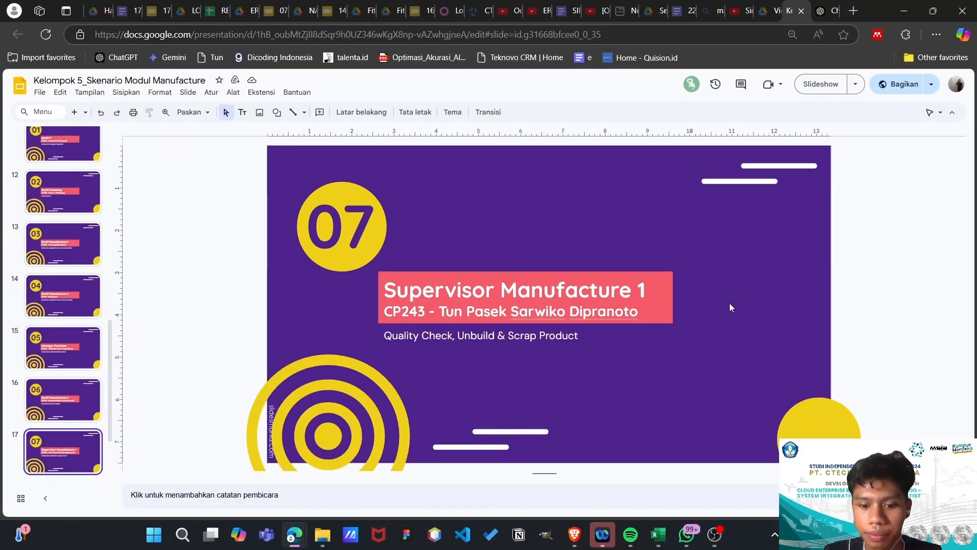
left_click(441, 10)
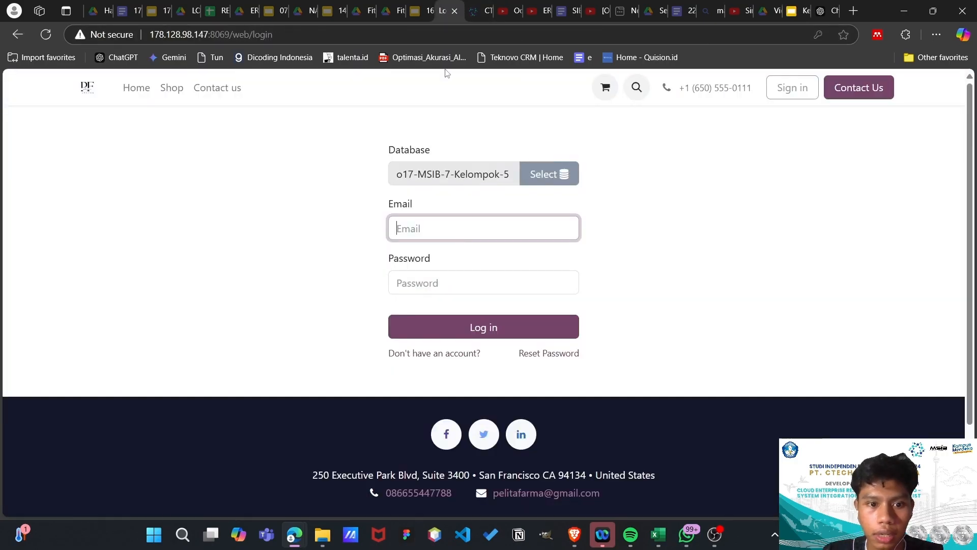
- Sign in with the next user's email and password and open the Manufacturing app
left_click(441, 237)
type("pasek")
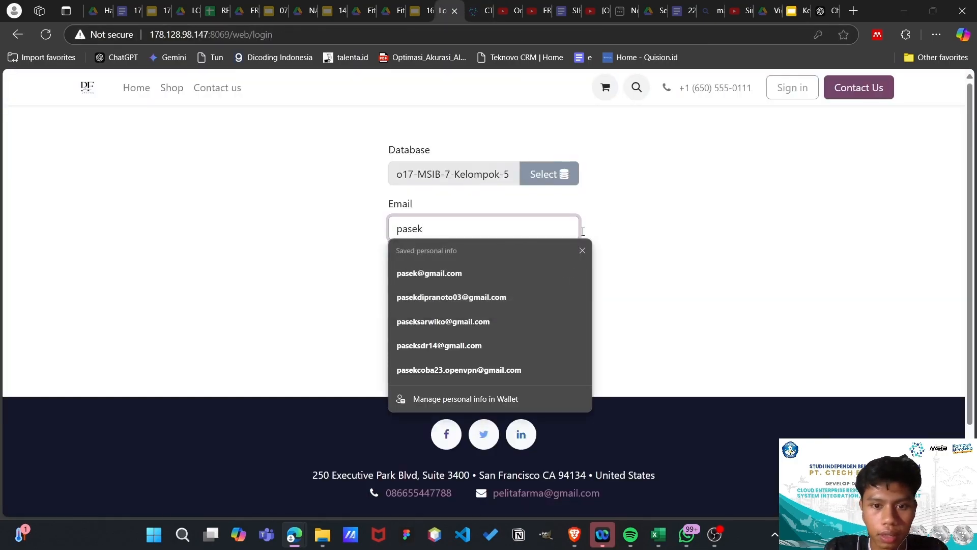
left_click(636, 222)
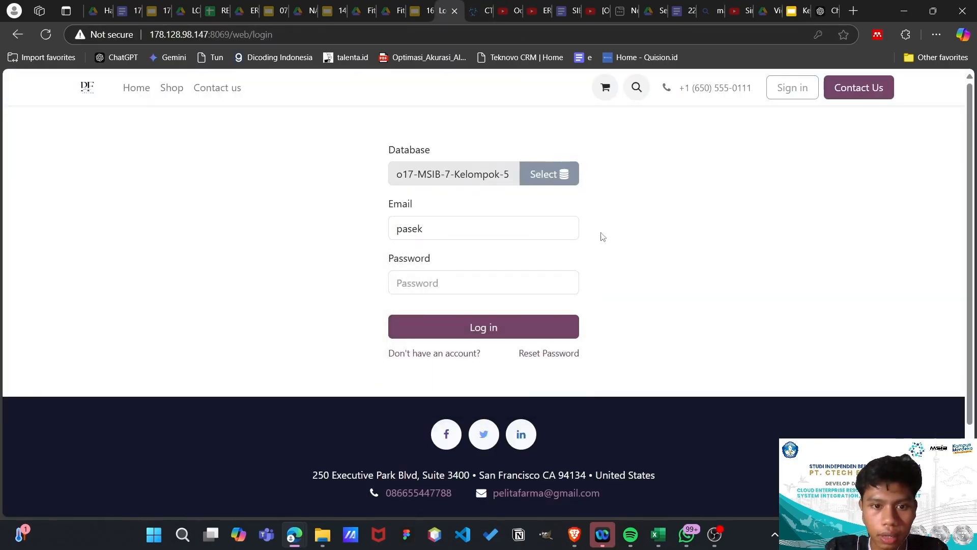
left_click(427, 284)
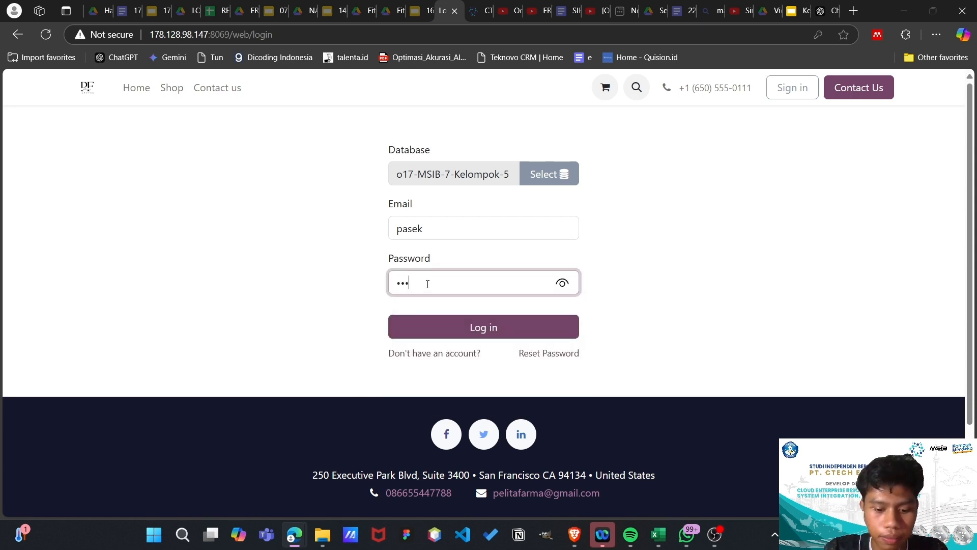
left_click(446, 335)
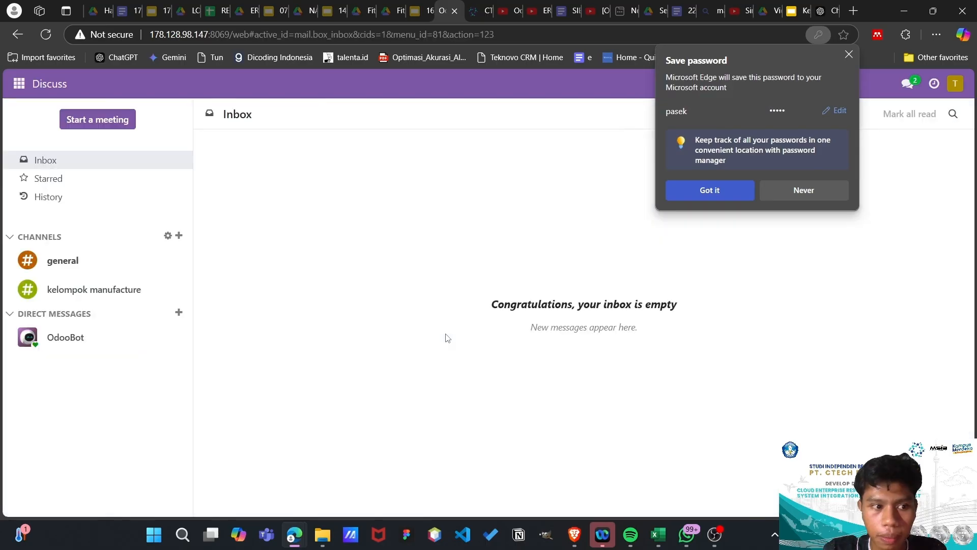
left_click(20, 84)
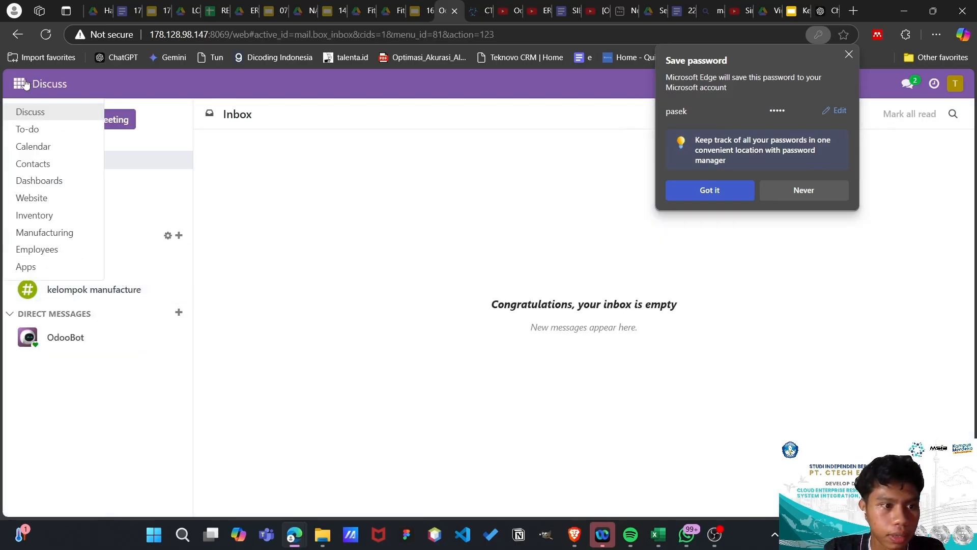
left_click(71, 232)
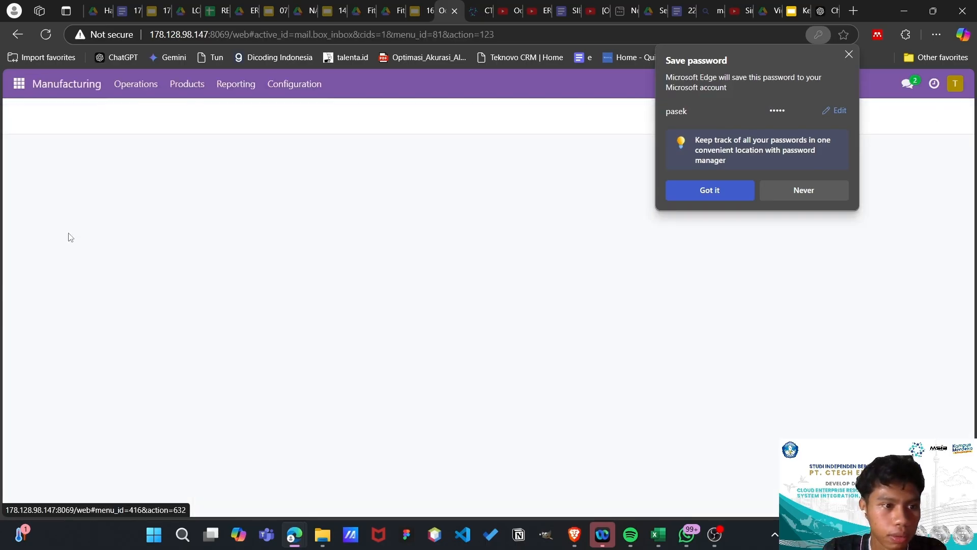
- From the unfiltered orders list, unbuild 1.00 unit of body order WH/MO/00085
left_click(405, 117)
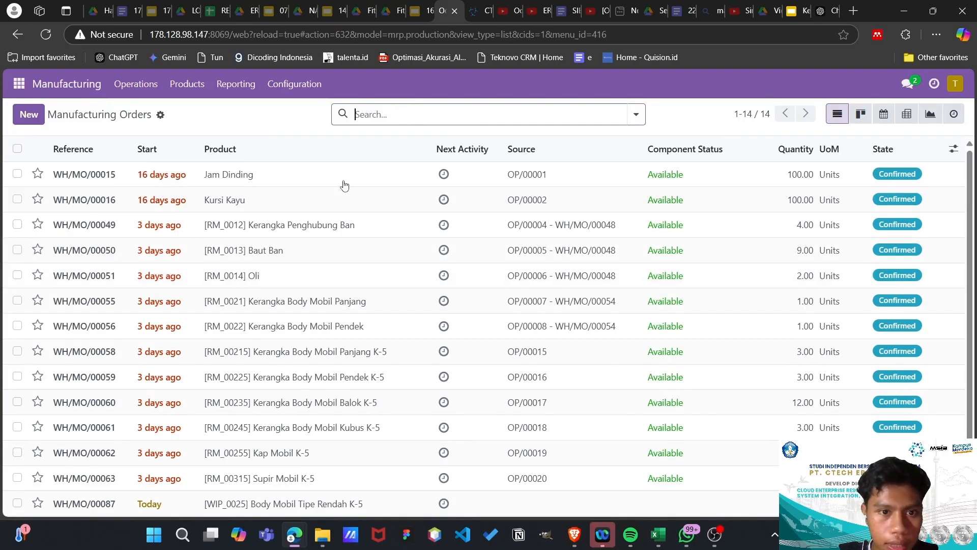
scroll(280, 304, "down", 10)
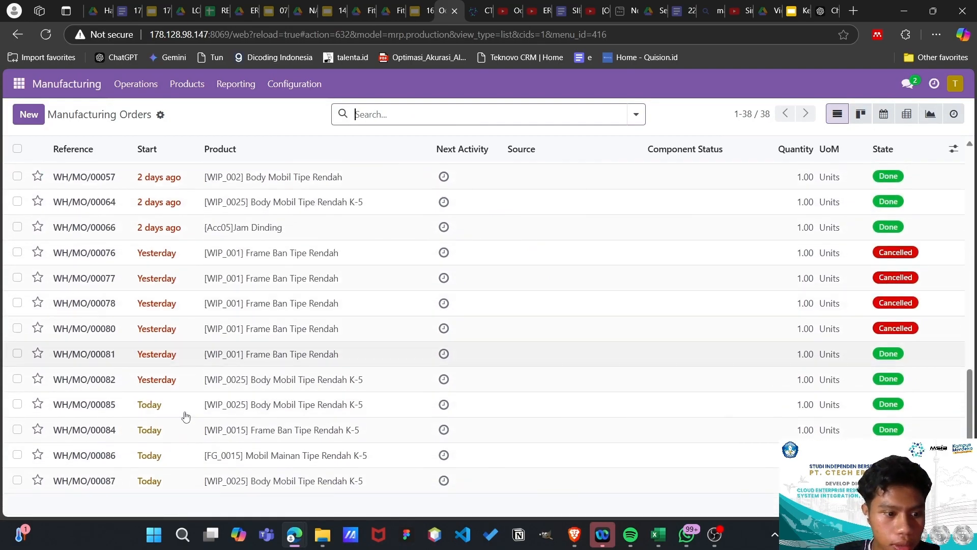
left_click(105, 416)
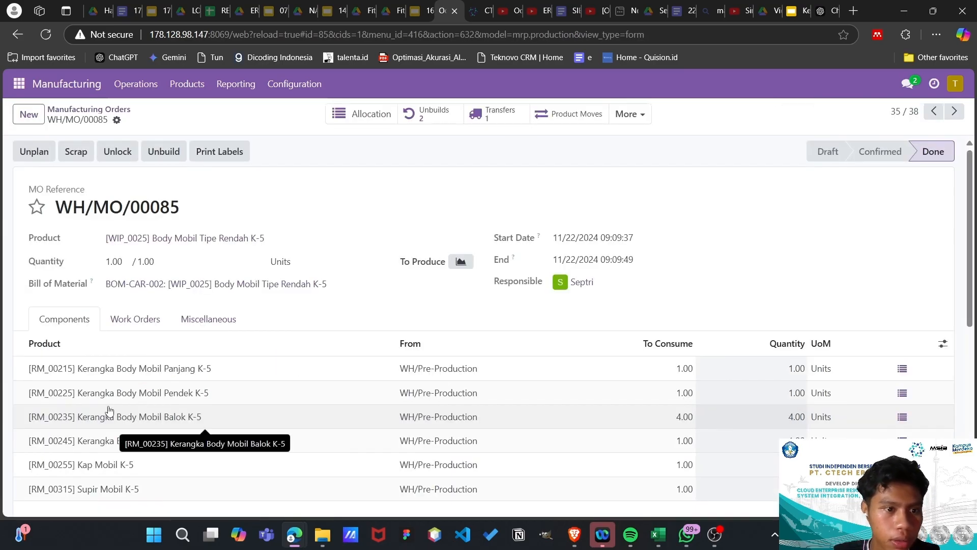
scroll(108, 410, "down", 1)
scroll(105, 404, "up", 1)
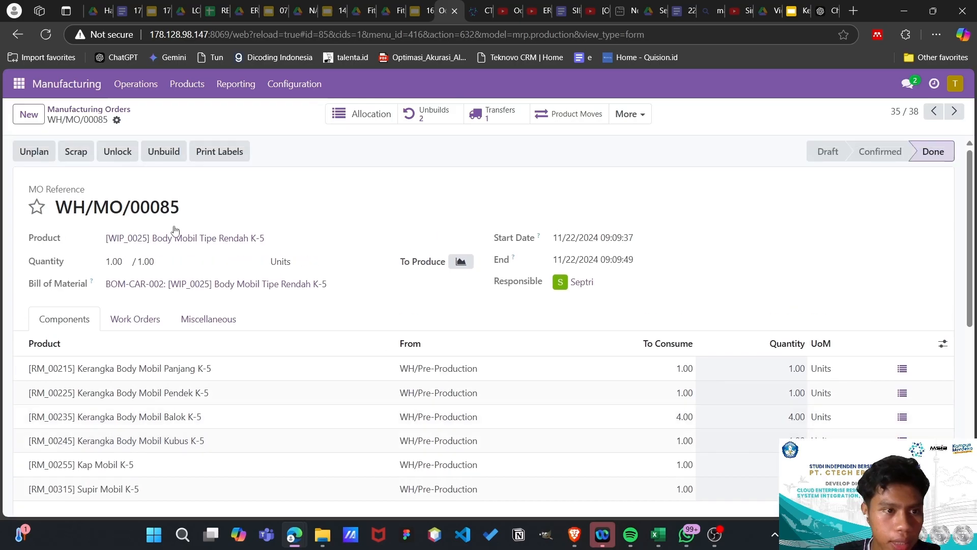
left_click(170, 153)
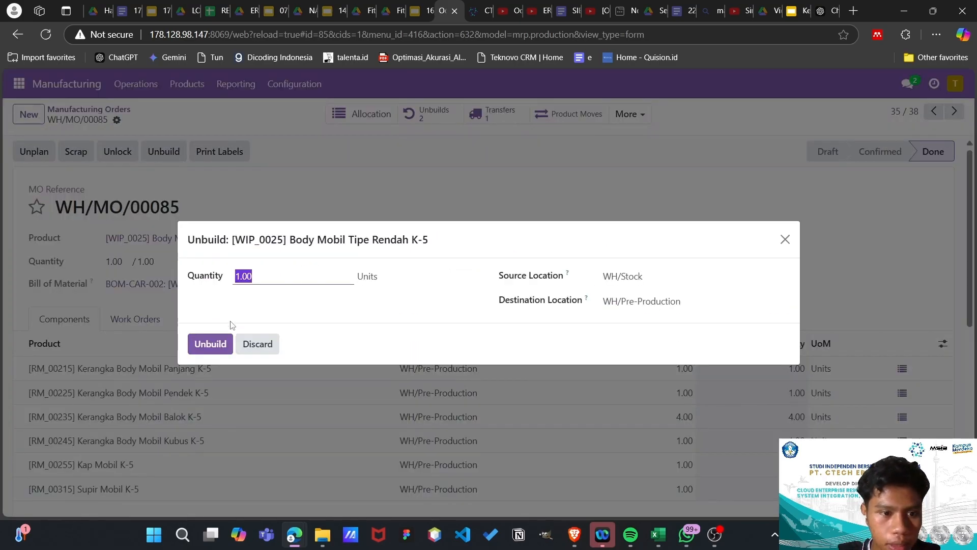
left_click(210, 344)
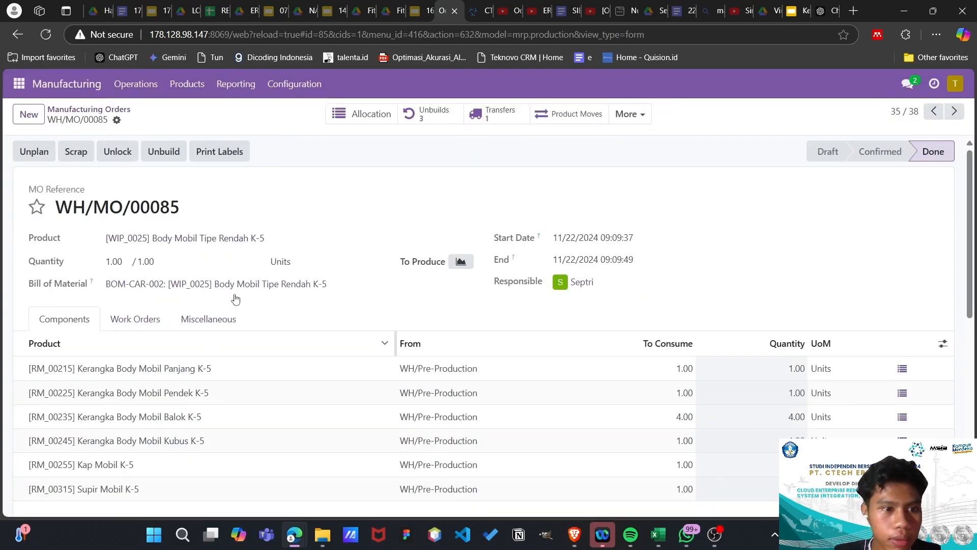
- Check unbuild order UB/00005, then return to the WH/MO/00085 form
left_click(439, 117)
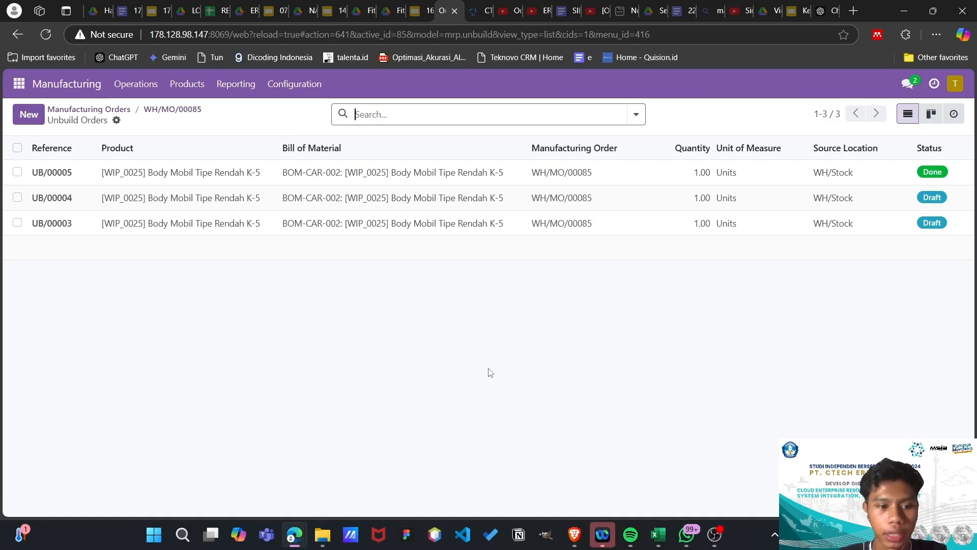
left_click(300, 172)
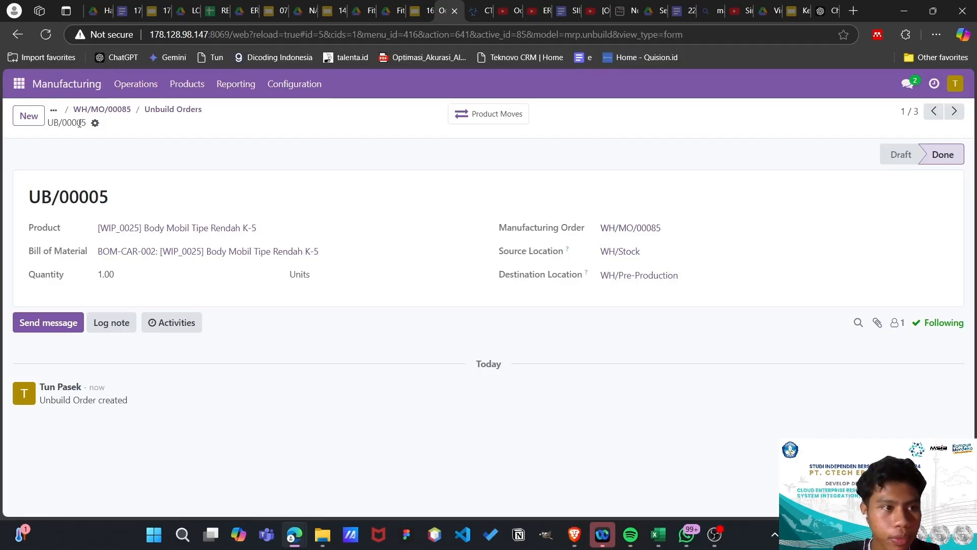
left_click(17, 35)
left_click(17, 36)
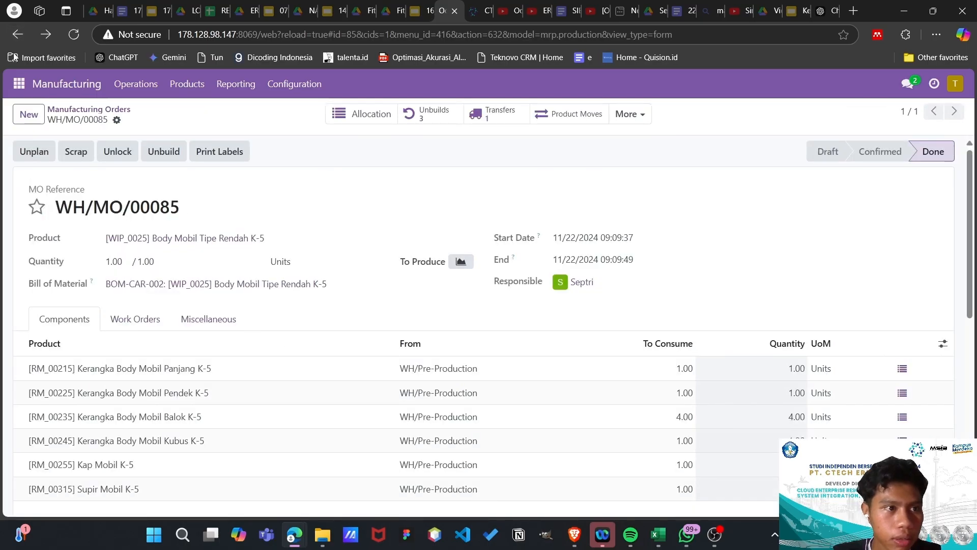
- Clear the To Do filter and open manufacturing order WH/MO/00086
left_click(18, 35)
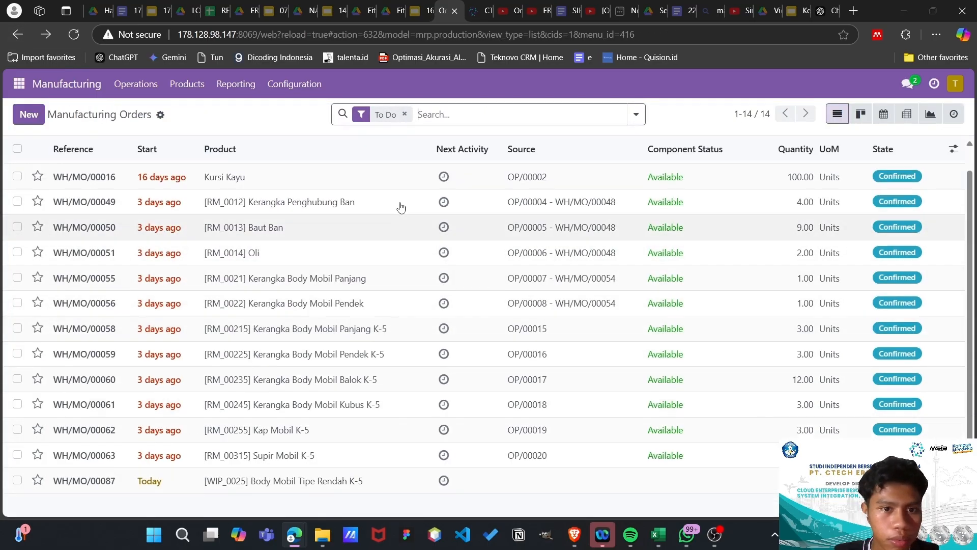
left_click(404, 114)
scroll(252, 332, "down", 5)
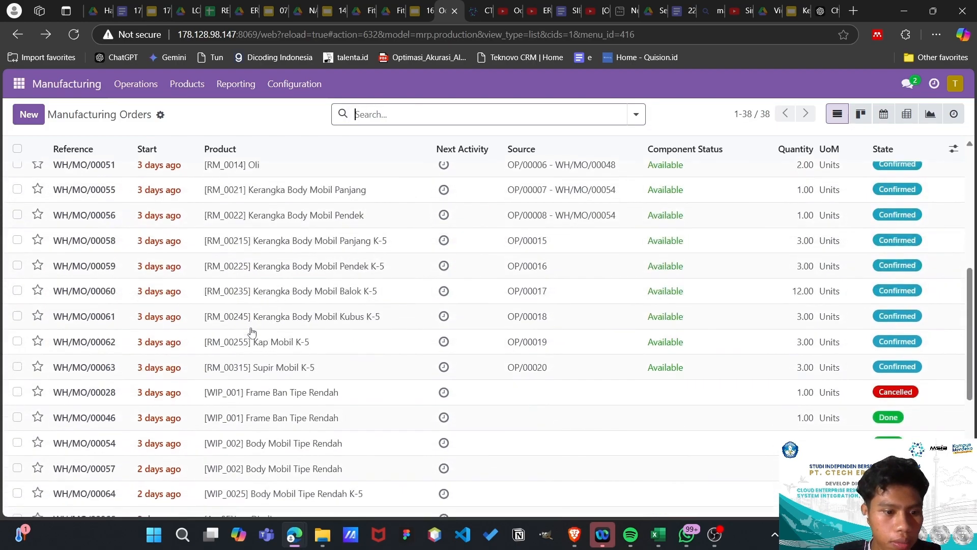
scroll(251, 333, "down", 5)
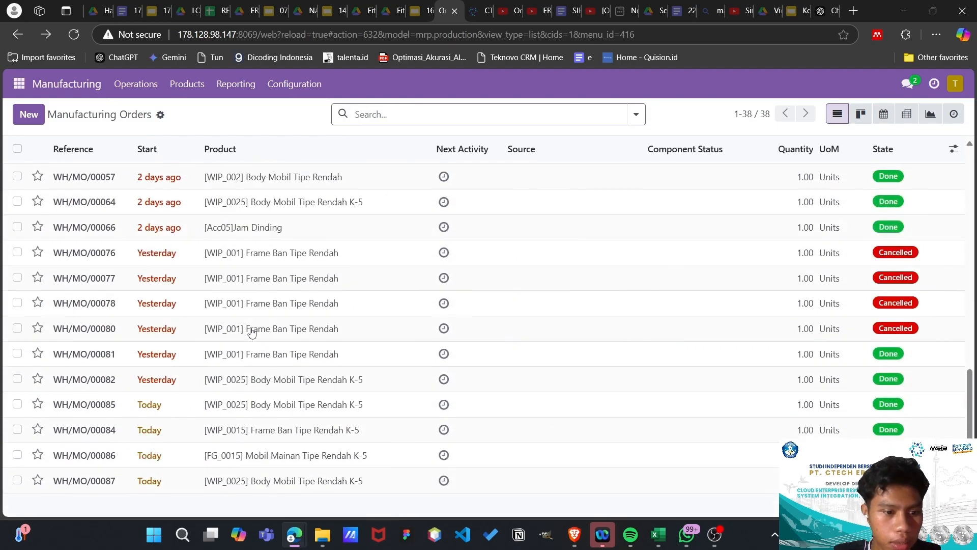
left_click(199, 460)
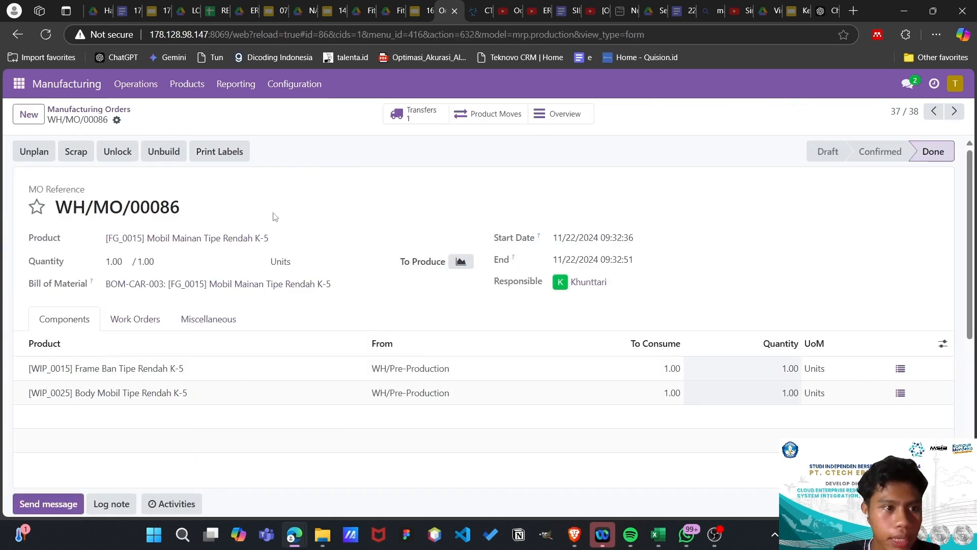
- Scrap the finished [FG_0015] Mobil Mainan Tipe Rendah K-5 and view its scrap record
left_click(75, 153)
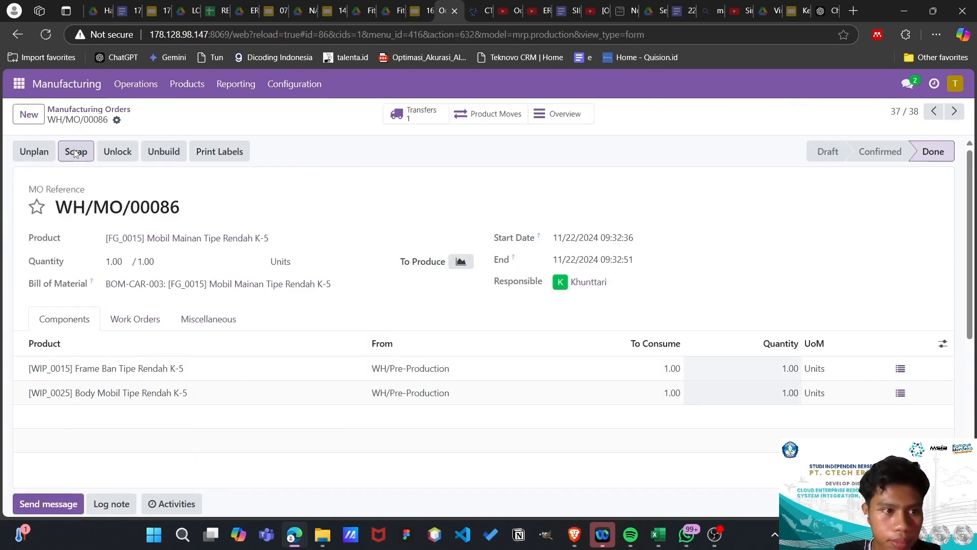
left_click(276, 265)
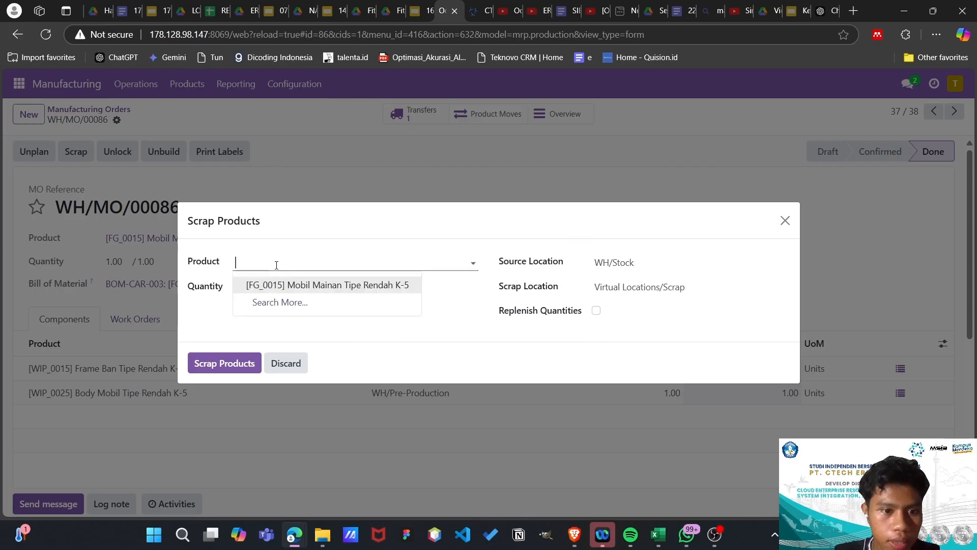
left_click(277, 286)
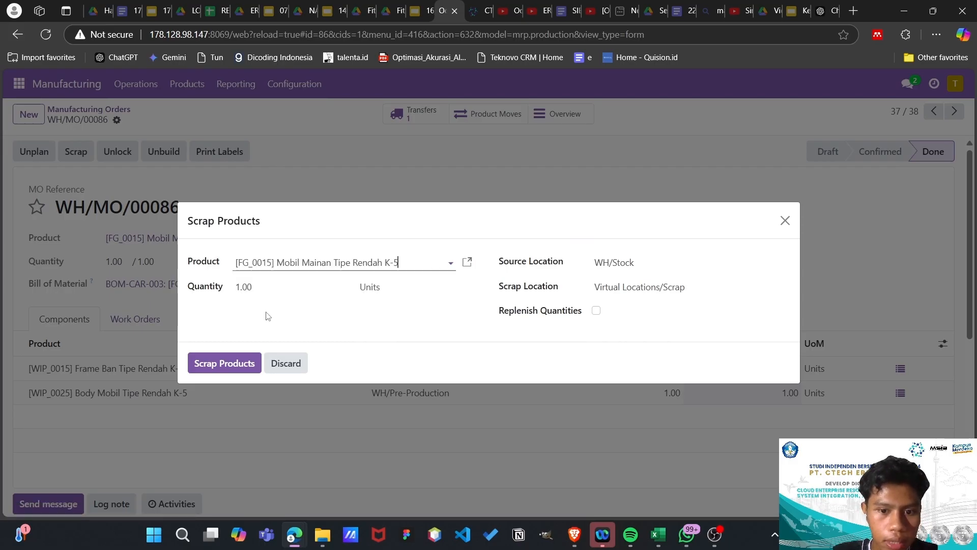
left_click(220, 363)
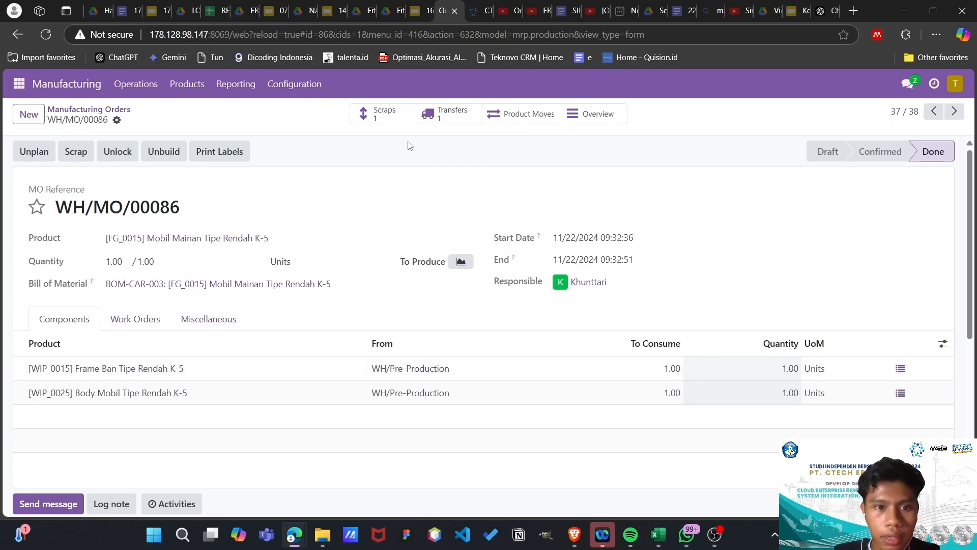
left_click(375, 121)
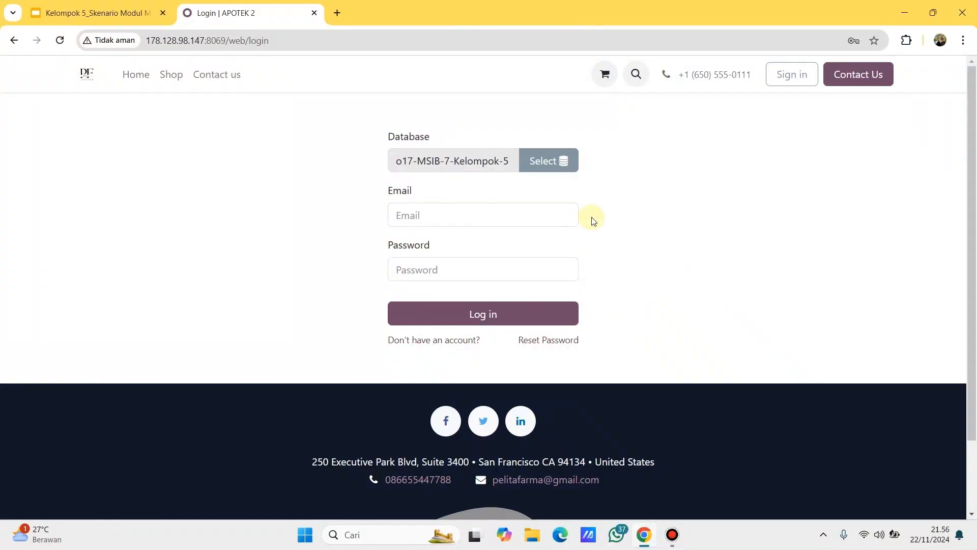
- Log in using a saved Chrome login and open the Manufacturing app
left_click(537, 211)
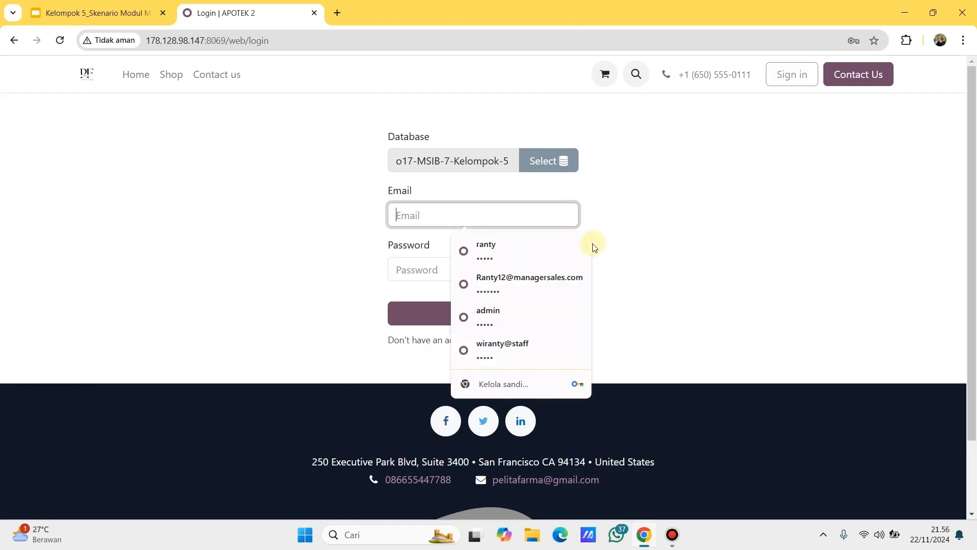
left_click(568, 250)
left_click(498, 305)
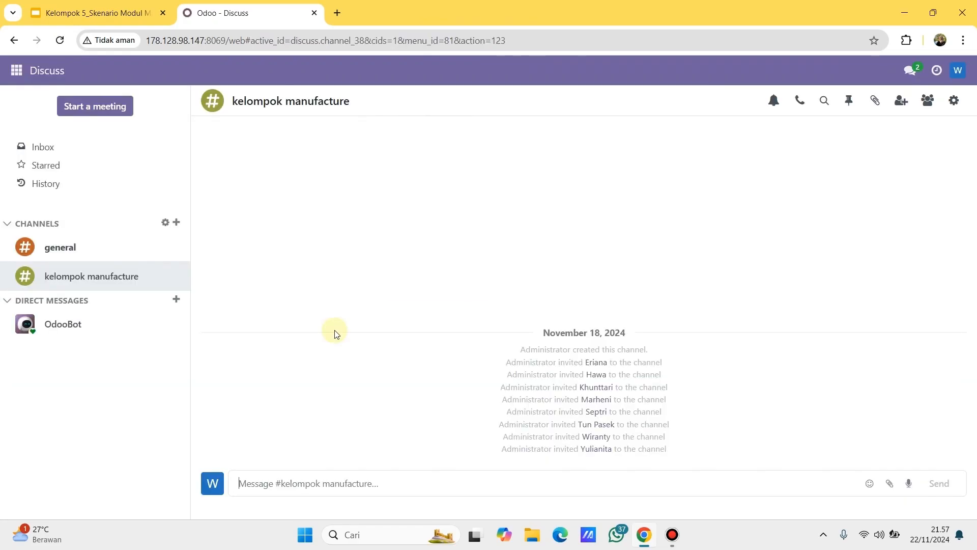
left_click(9, 73)
left_click(43, 218)
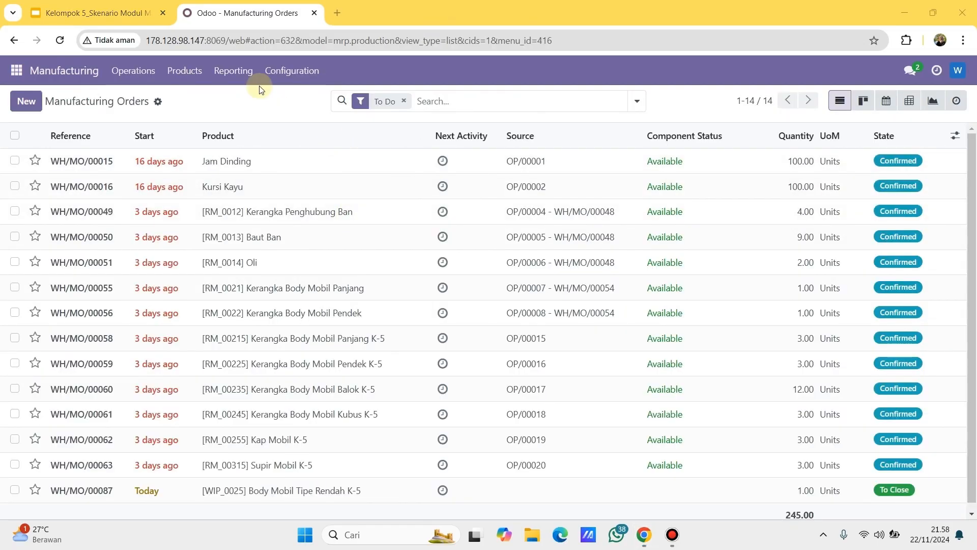
- Open the Work Orders report grouped by Product with Quantity as the measure
left_click(245, 80)
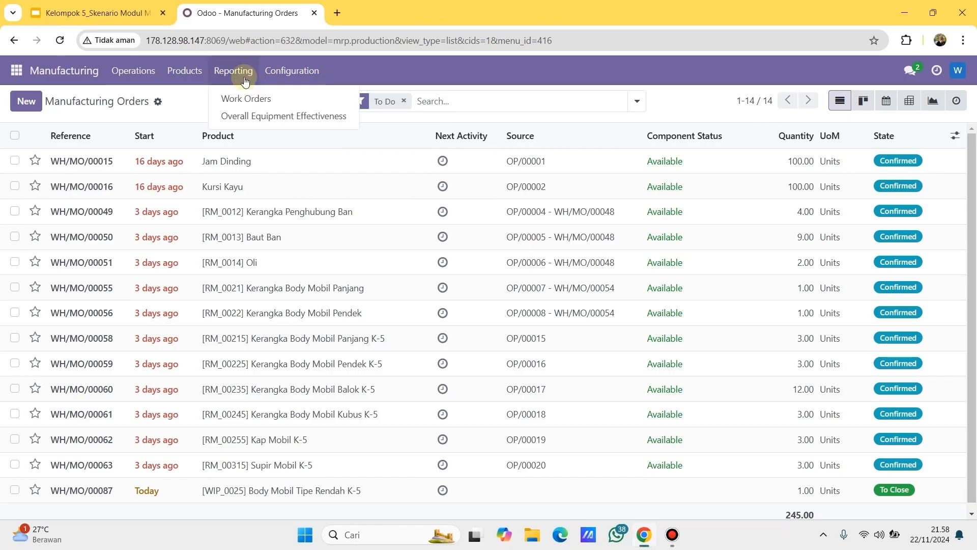
left_click(256, 99)
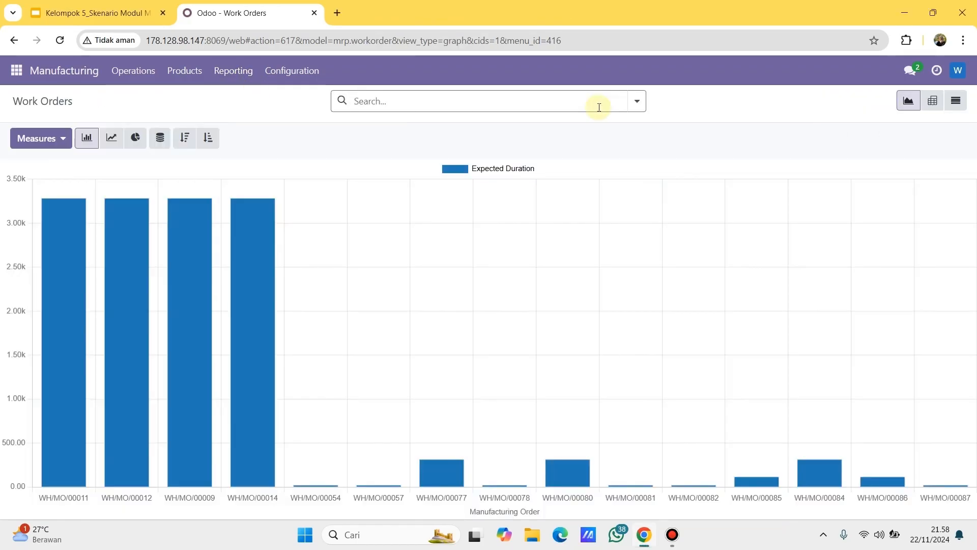
left_click(641, 104)
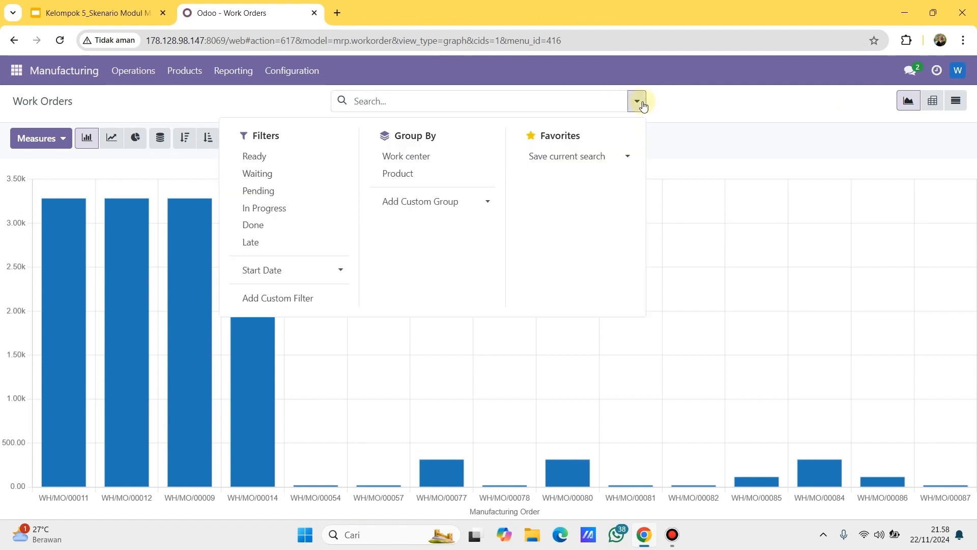
left_click(399, 176)
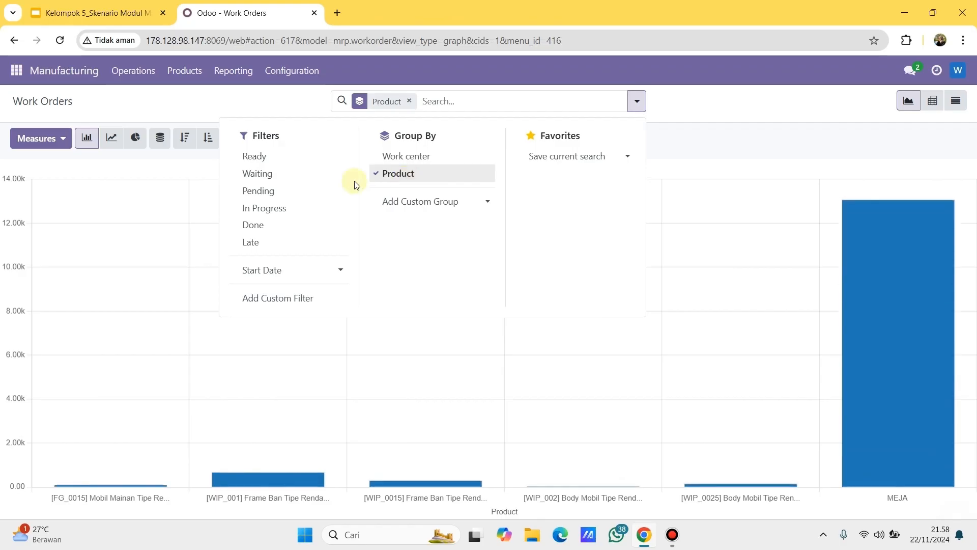
left_click(57, 141)
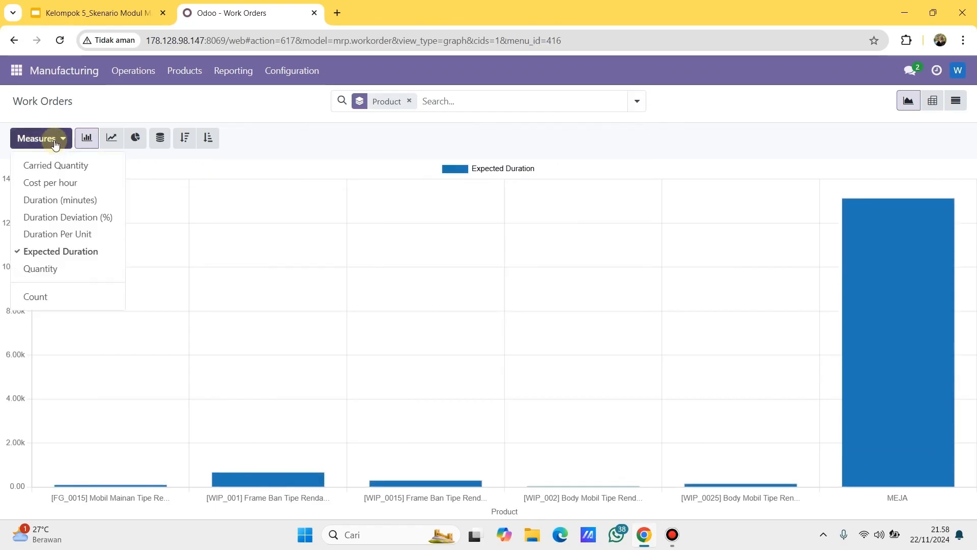
left_click(51, 268)
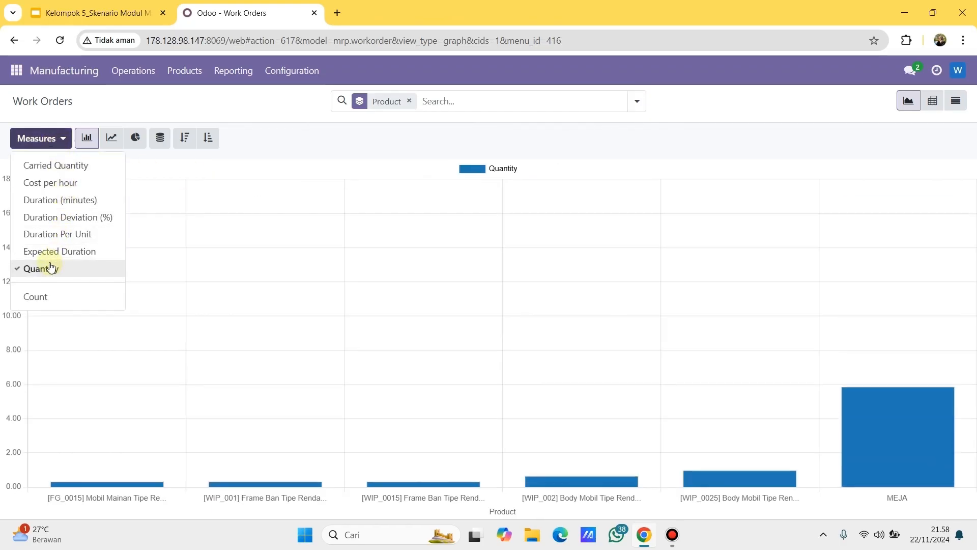
left_click(213, 169)
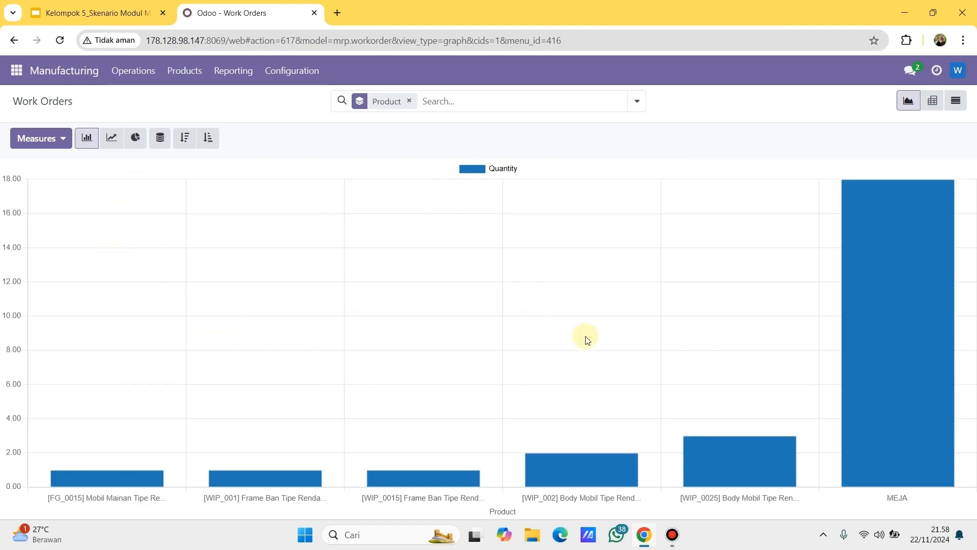
- Compare line and pie charts, settling on the line chart
left_click(112, 138)
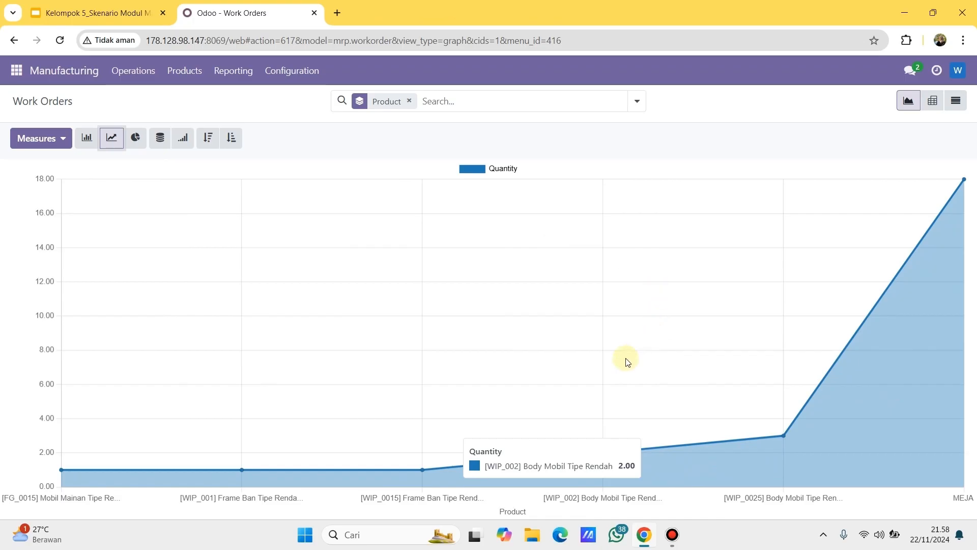
left_click(136, 138)
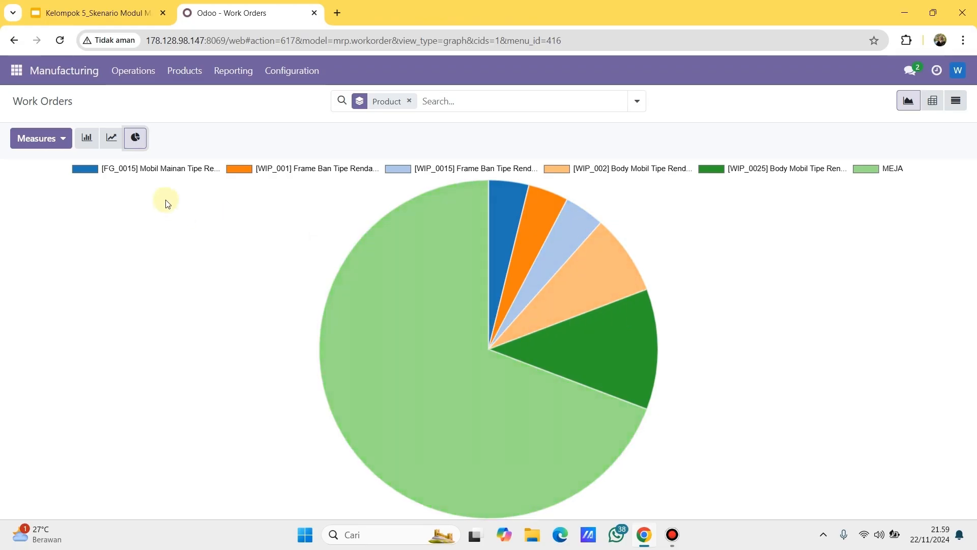
left_click(113, 138)
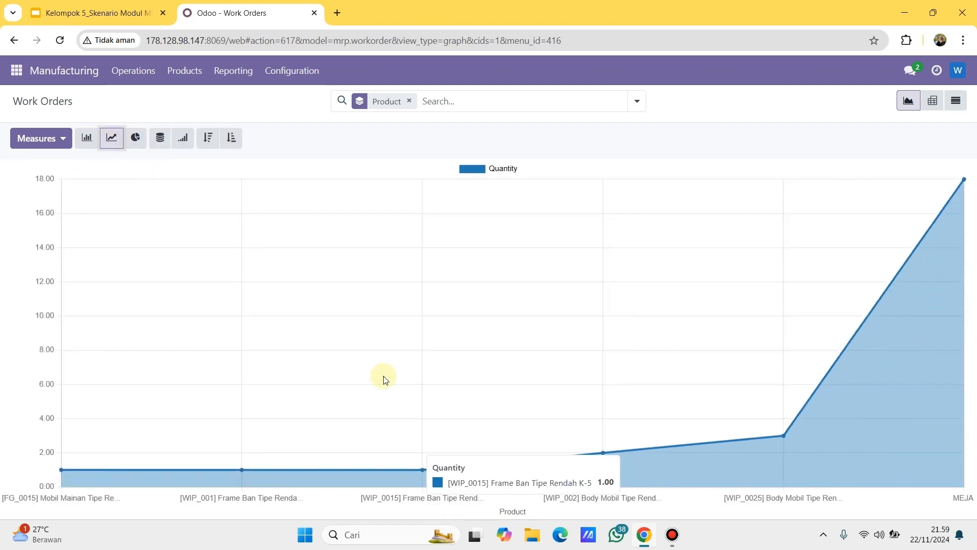